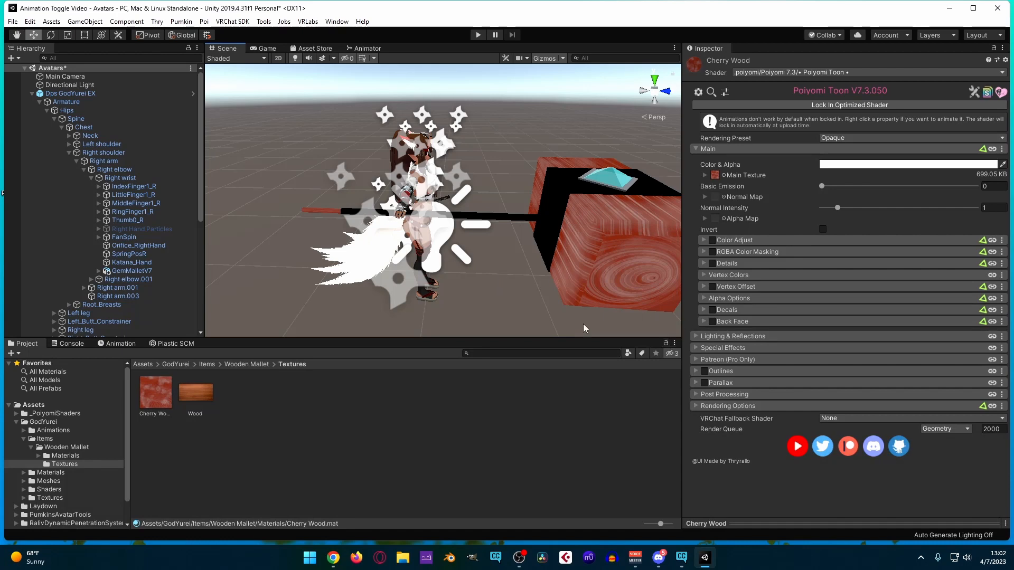
right_drag(556, 284, 471, 283)
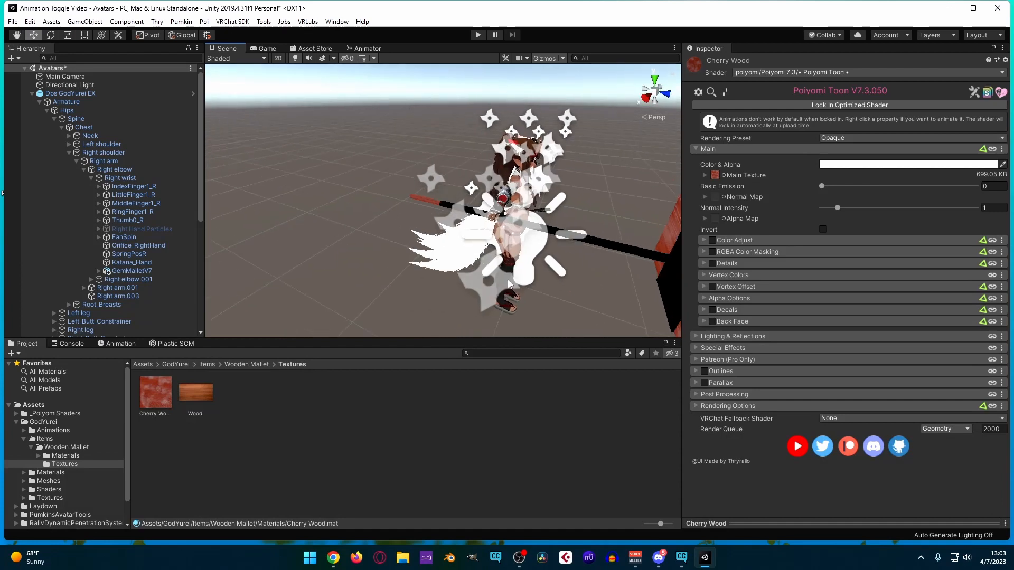
middle_drag(613, 270, 505, 273)
mouse_move(465, 295)
alt+mouse_down()
mouse_move(518, 294)
mouse_move(467, 297)
alt+mouse_up()
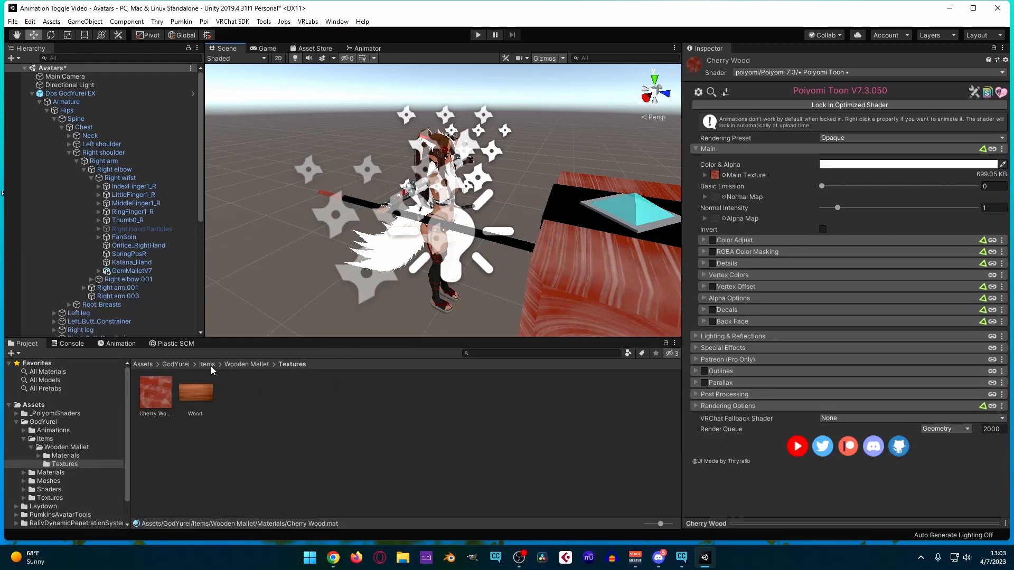
Open the Toggles folder under GodYurei/Animations/Playable/FX in the project assets.
click(176, 365)
double_click(156, 394)
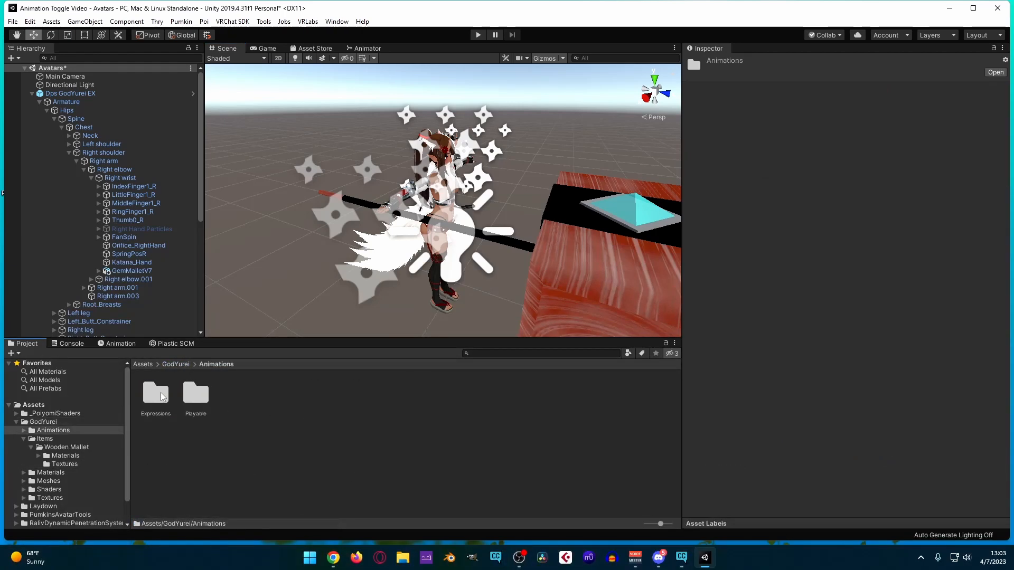
double_click(204, 400)
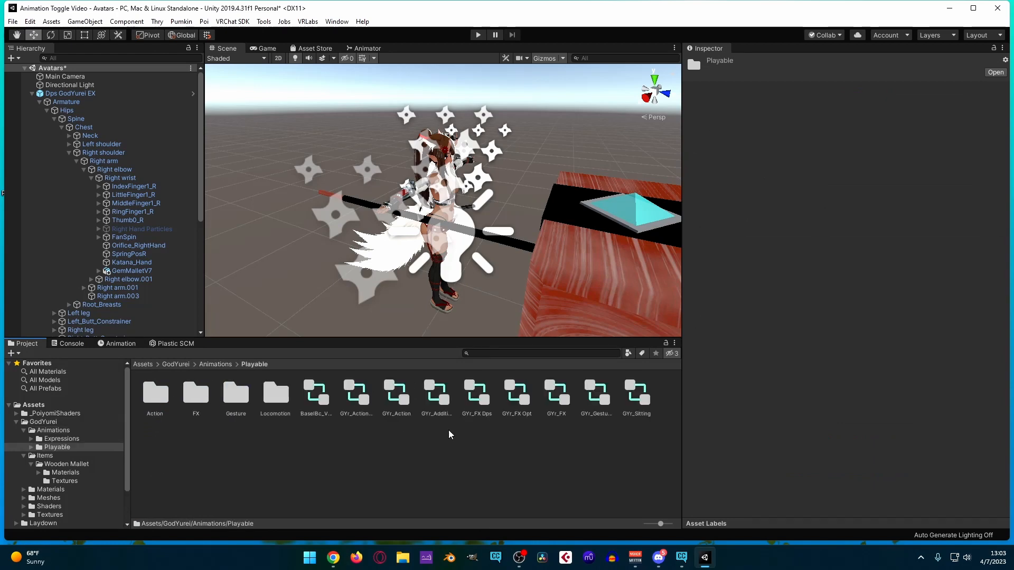
double_click(204, 400)
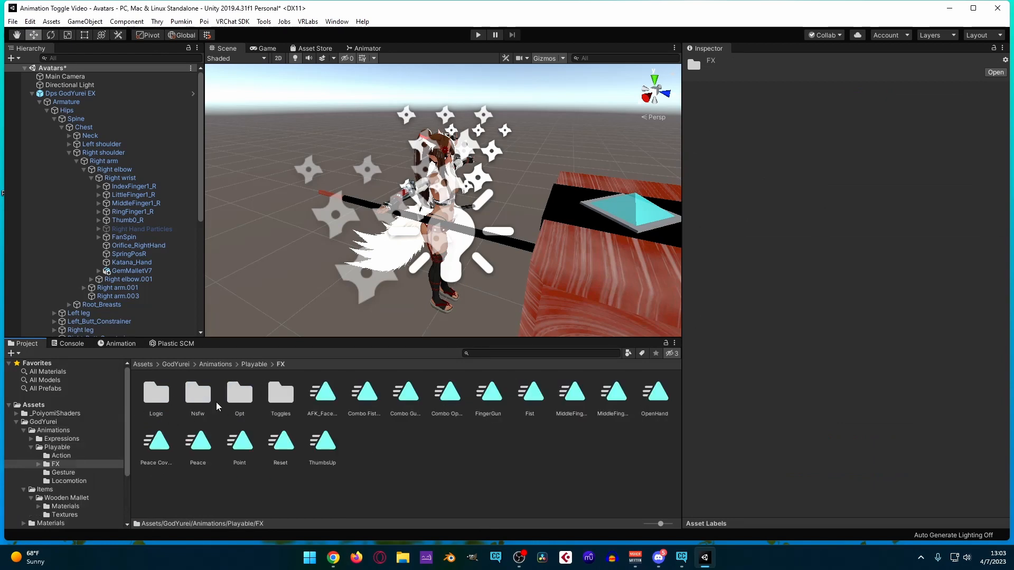
double_click(275, 400)
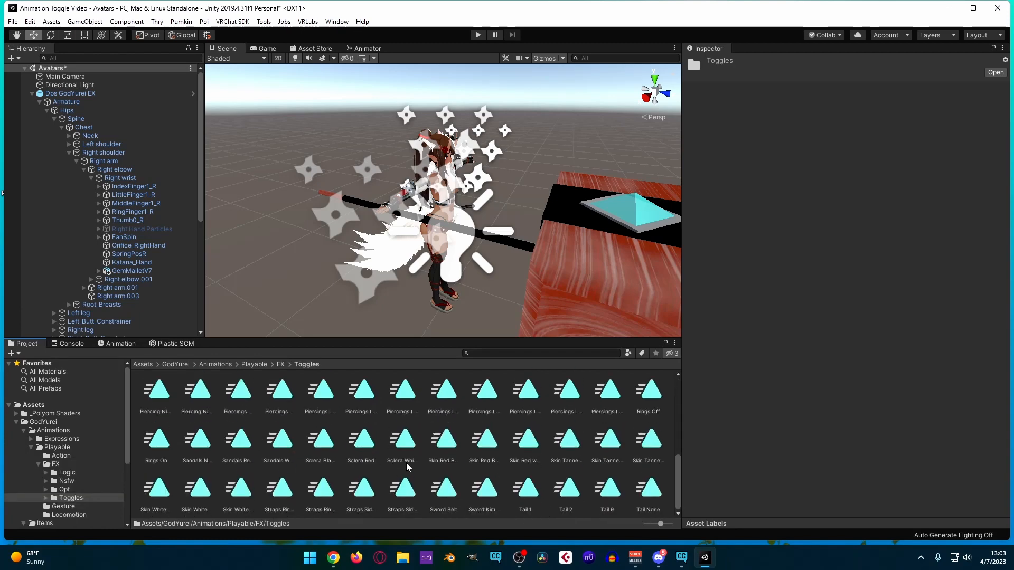
Create a new folder named Custom inside the Toggles folder.
right_click(417, 437)
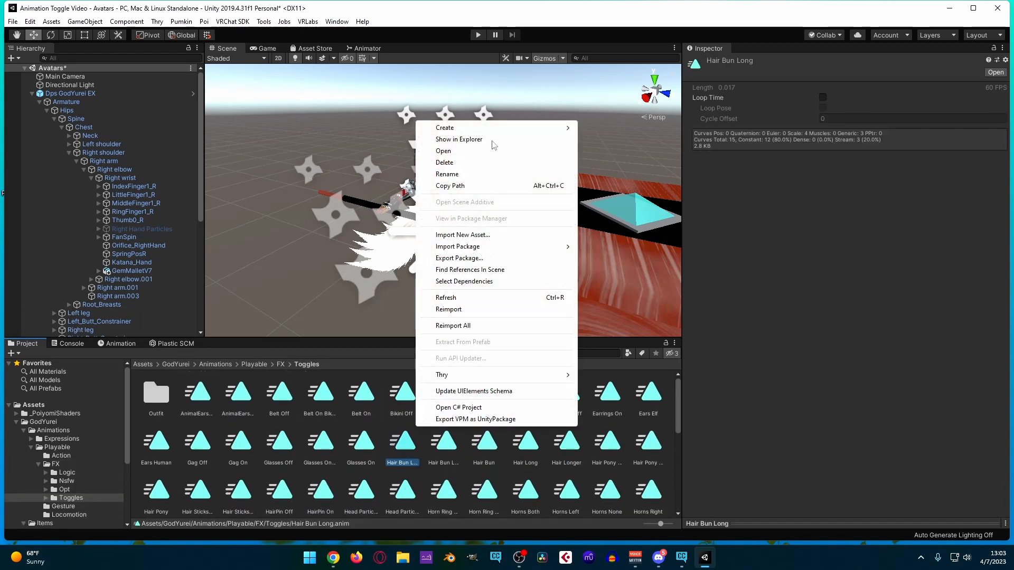
mouse_move(497, 128)
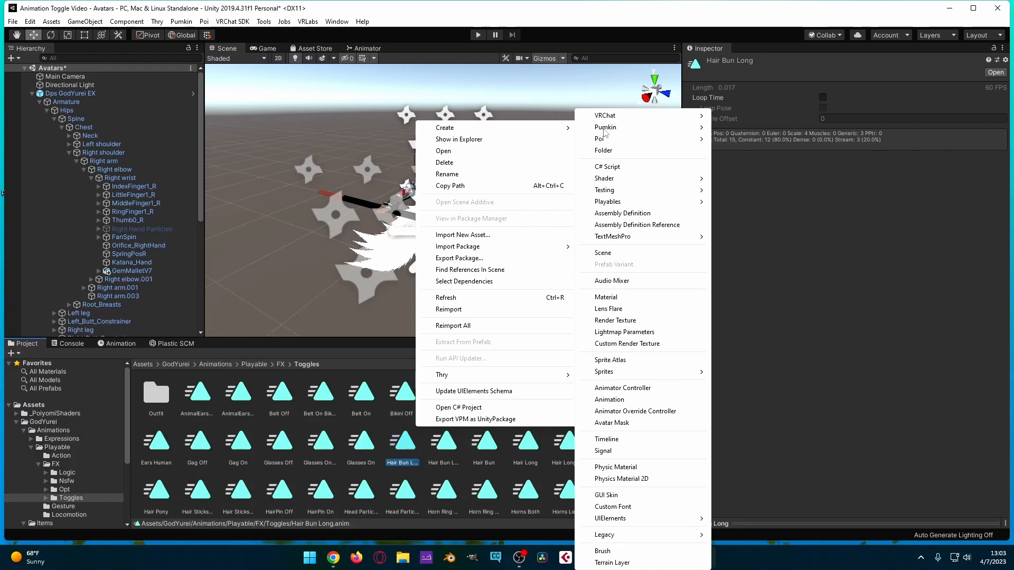
click(623, 152)
text(C)
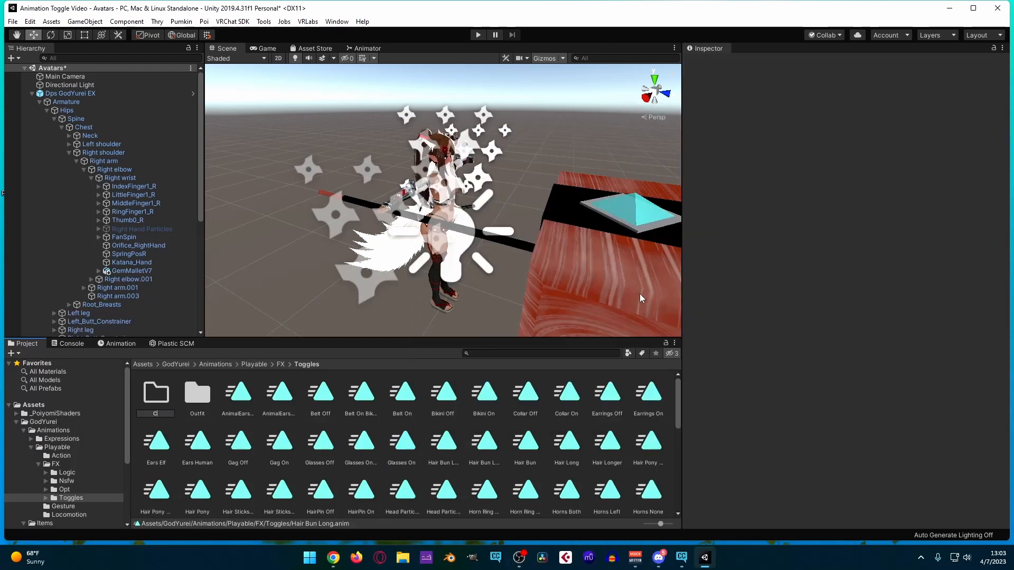
text(ustomn)
key(Return)
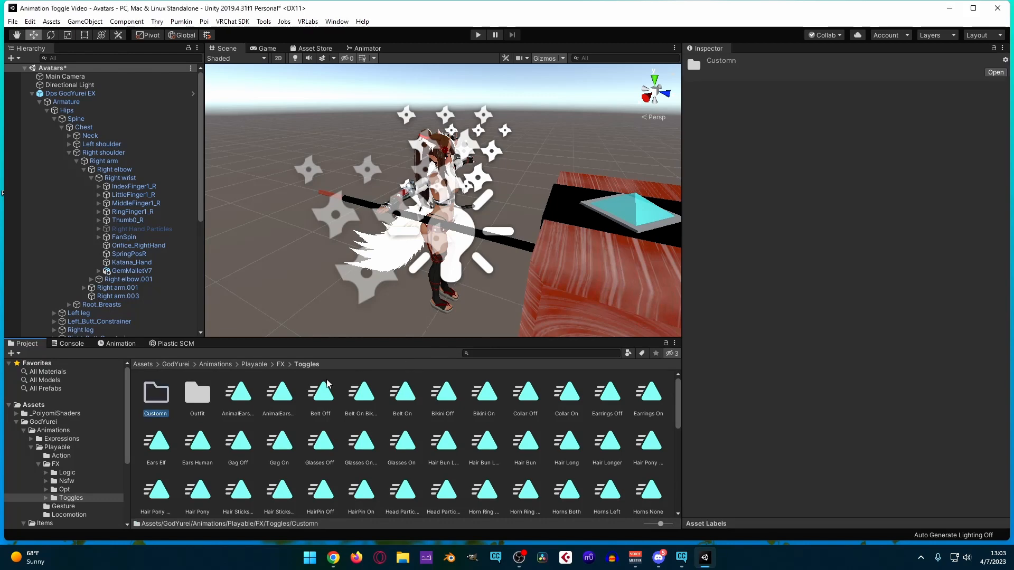
key(F2)
key(Return)
Open the Custom folder and create an animation clip named Mallet in it.
double_click(156, 395)
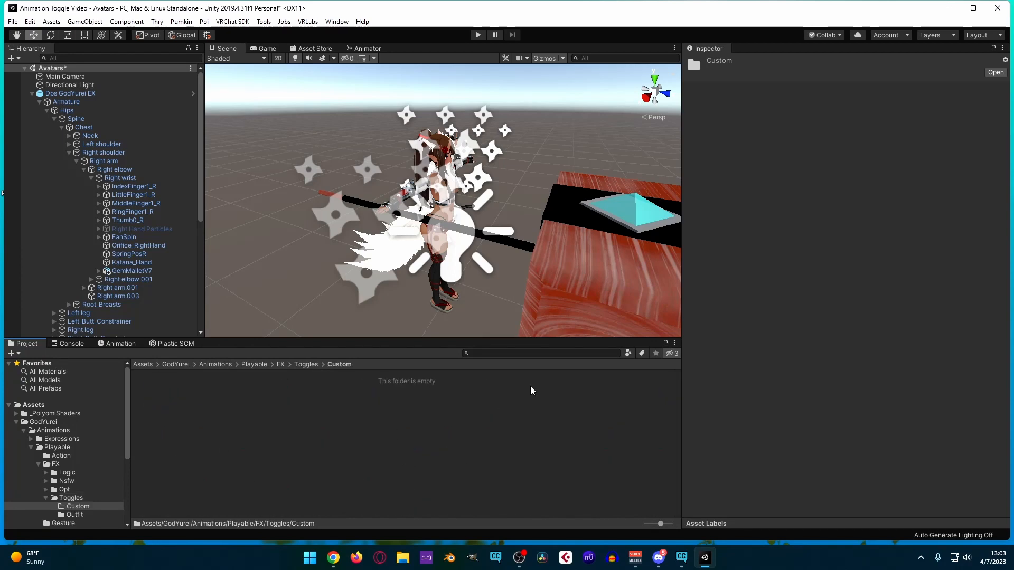
click(408, 419)
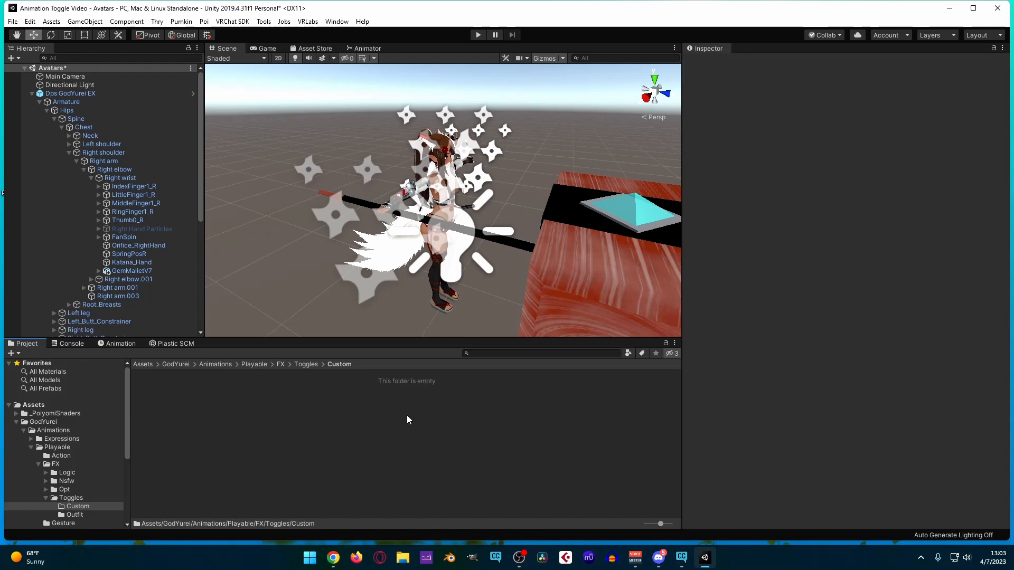
right_click(406, 415)
mouse_move(486, 116)
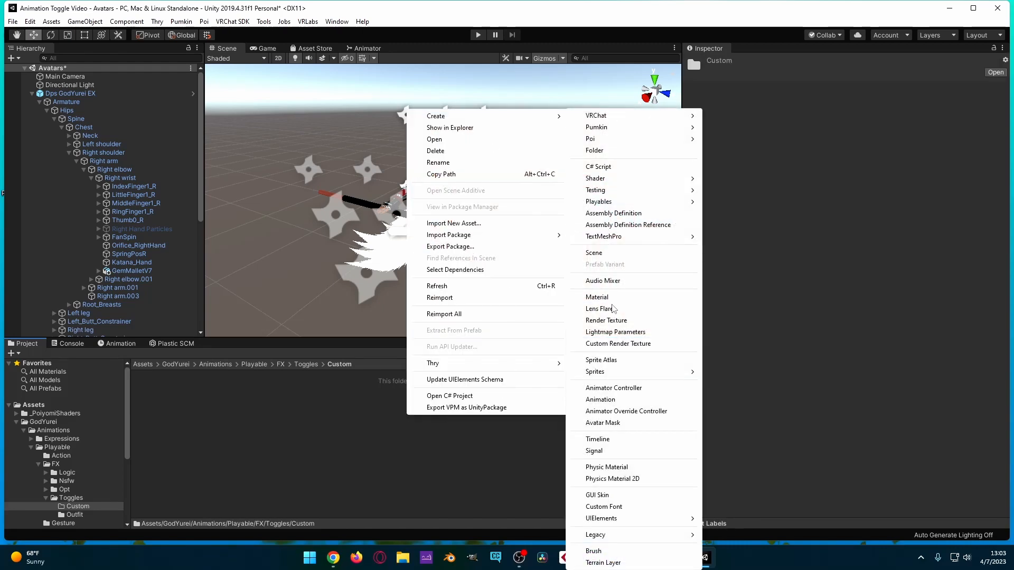
click(622, 398)
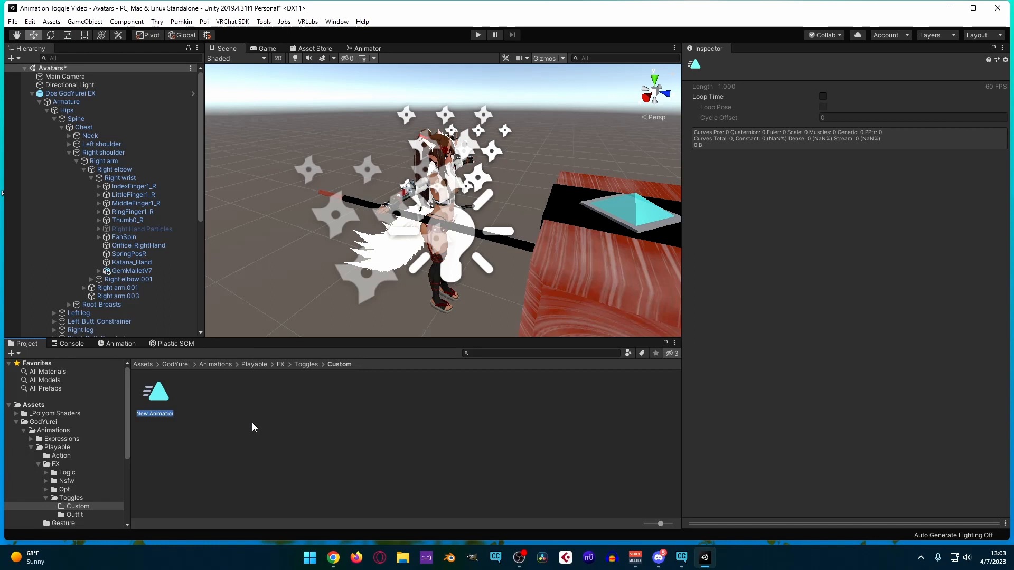
text(Mallet)
key(Return)
Create an animator controller in the Custom folder, name it Mallet and open it for editing.
right_click(223, 444)
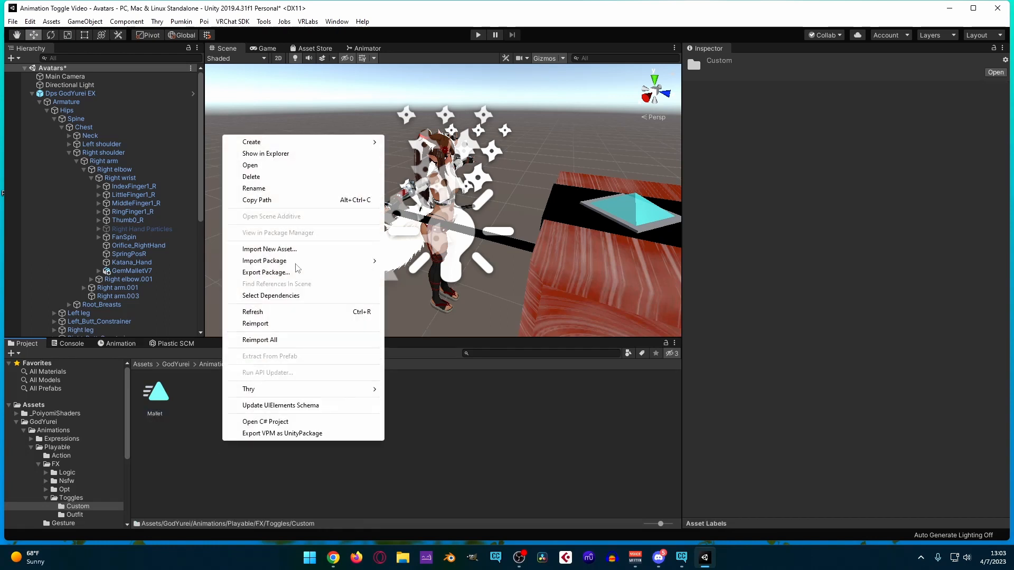
mouse_move(291, 138)
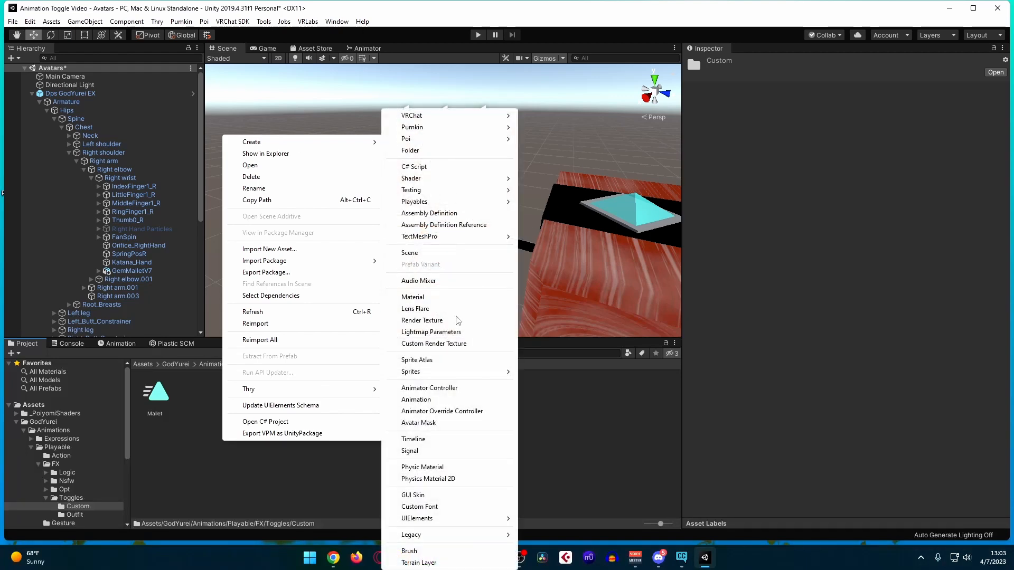
click(453, 388)
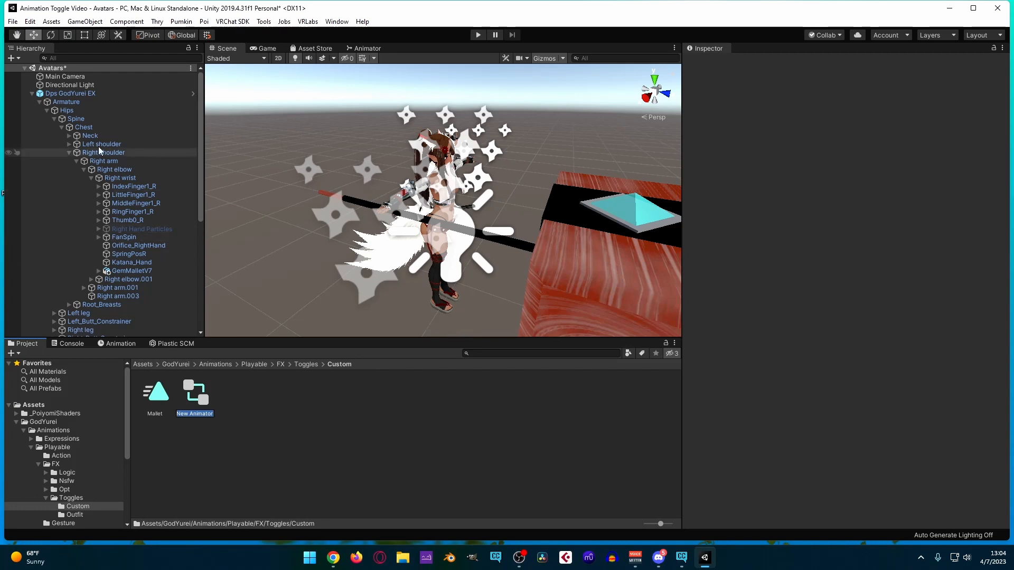
click(39, 102)
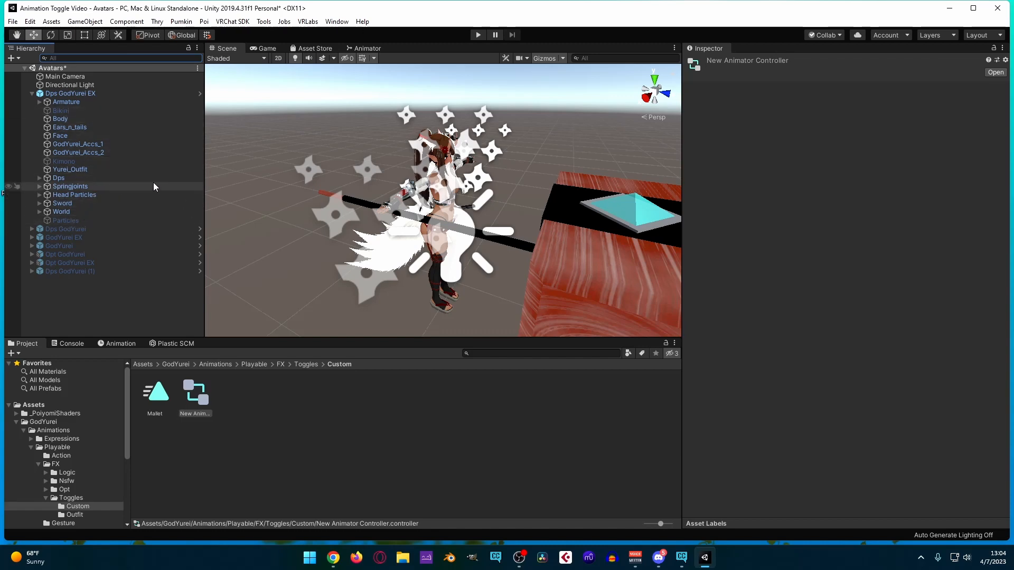
double_click(207, 416)
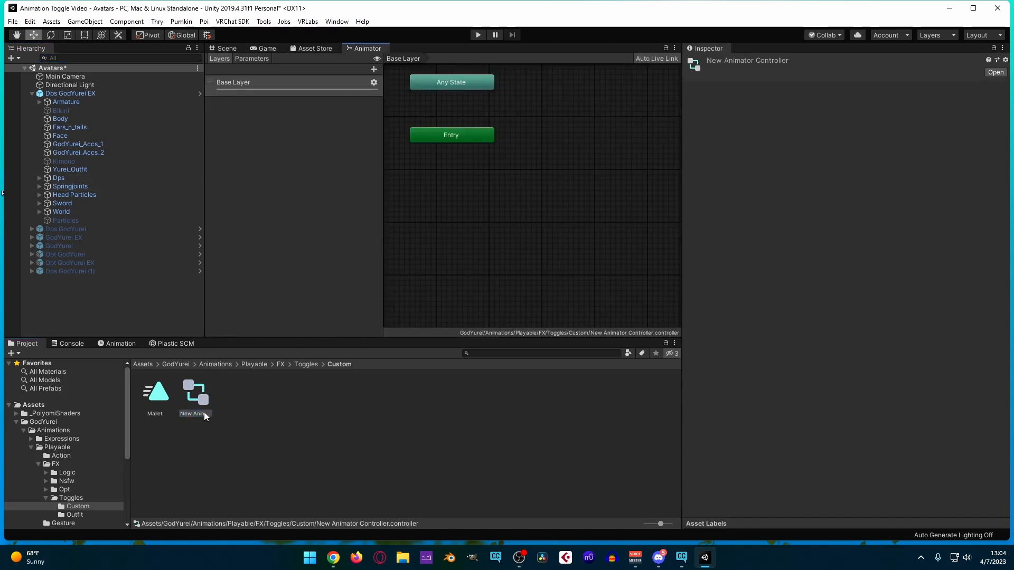
click(206, 413)
text(Mallet)
key(Return)
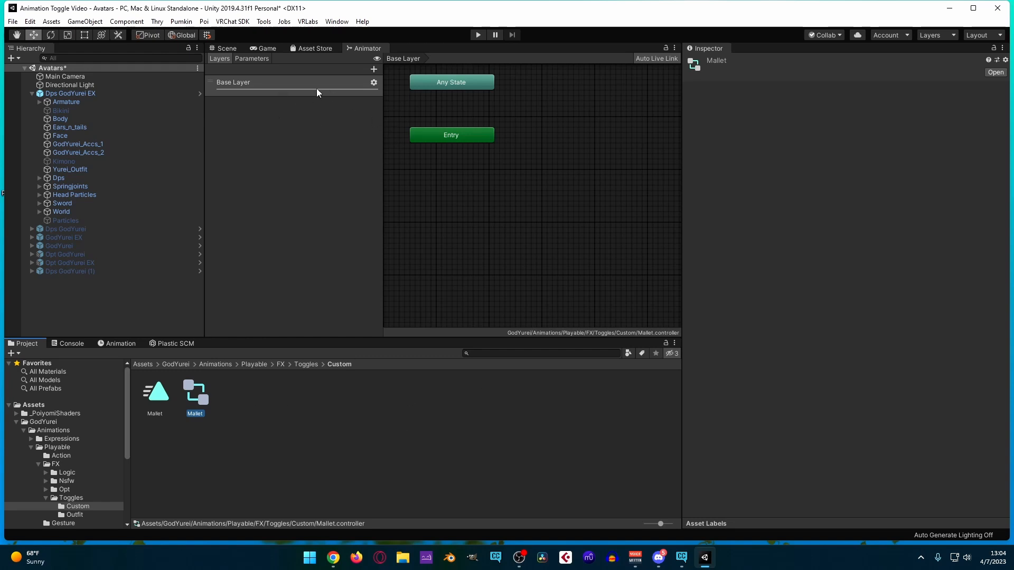
Rename the controller's Base Layer as Hammer Toggle.
double_click(263, 84)
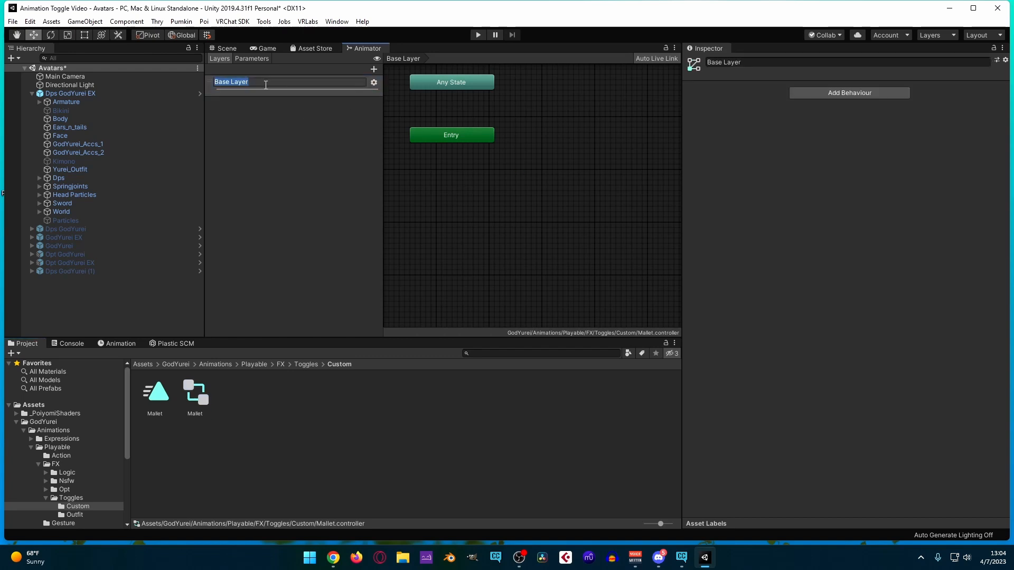
text(Hammer Toggle)
key(Return)
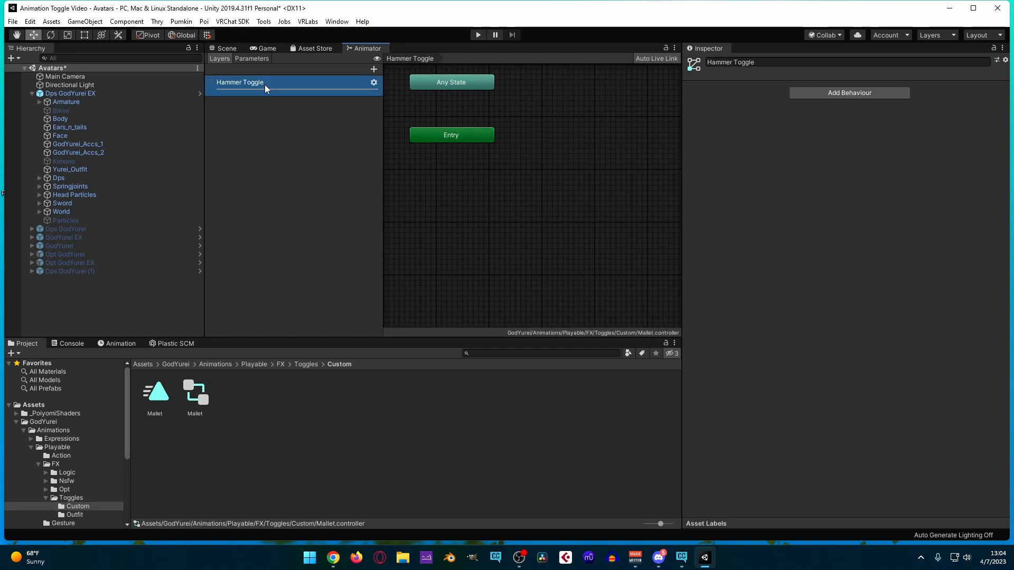
Add two states from the Mallet animation clip to the Hammer Toggle layer, aligned side by side.
drag(160, 389, 493, 187)
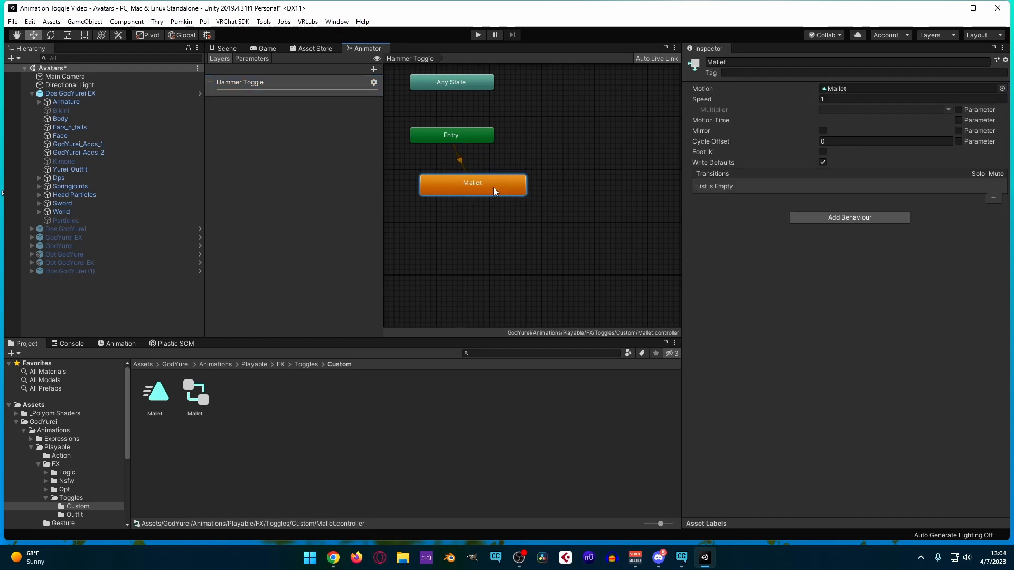
drag(144, 405, 602, 188)
click(606, 188)
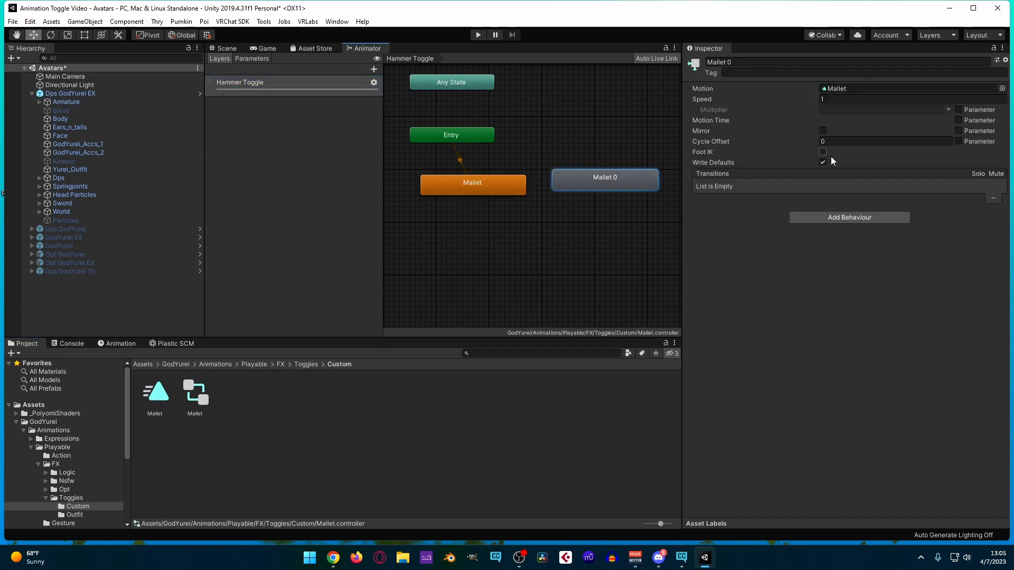
drag(611, 190, 607, 192)
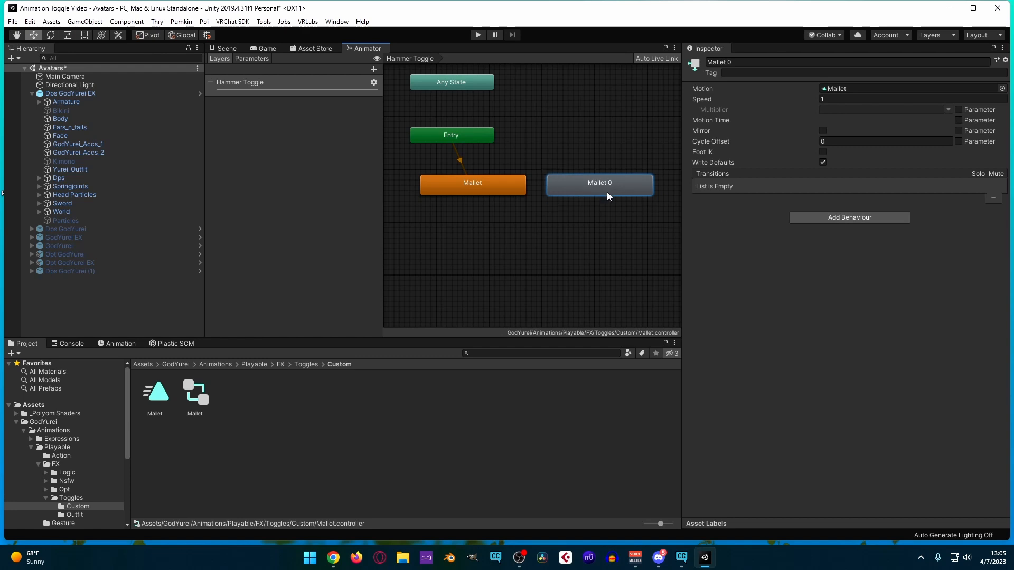
click(865, 100)
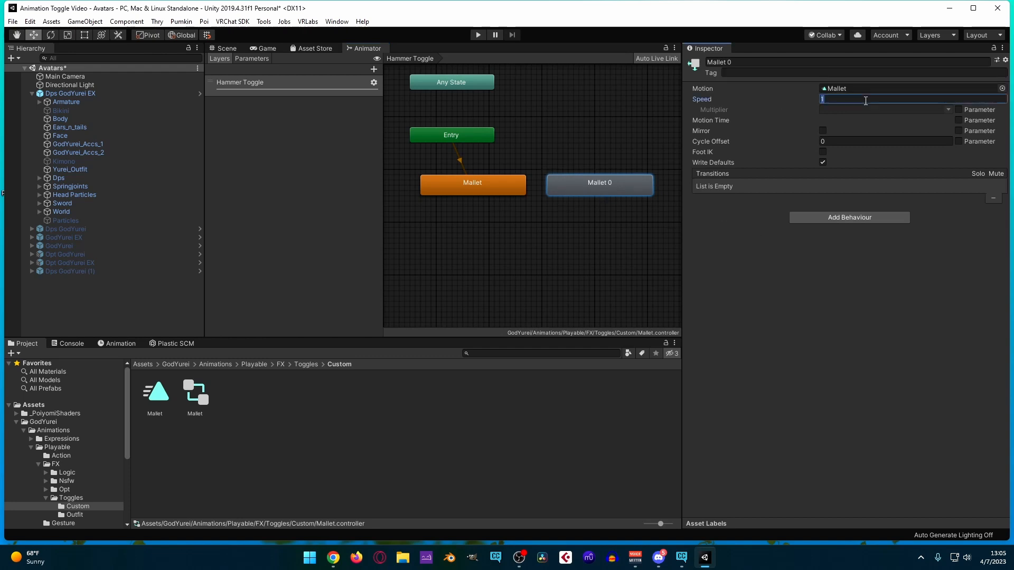
text(-41)
key(BackSpace)
Rename the non-default Mallet 0 state as Mallet On and set its speed to 1.
click(839, 62)
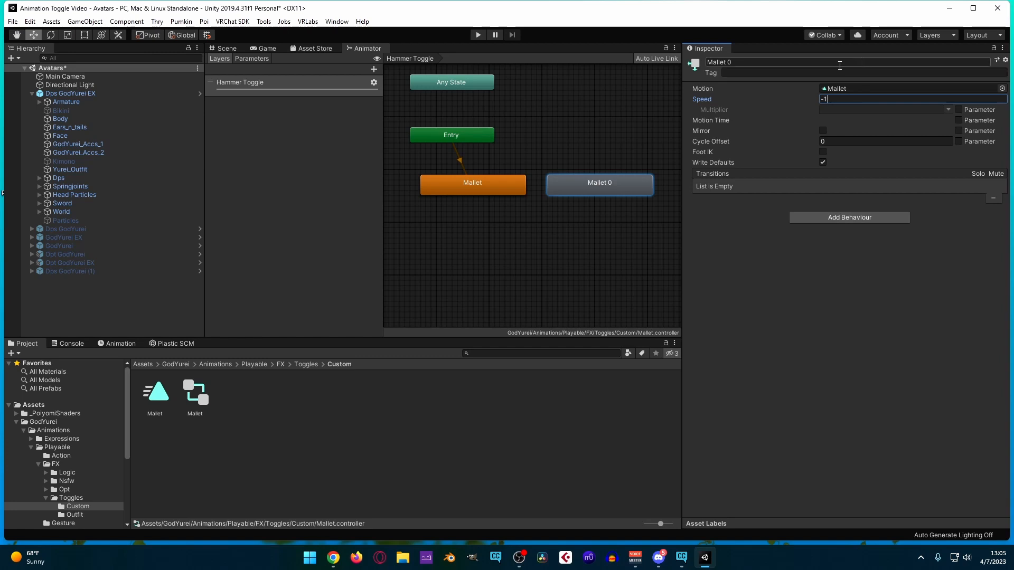
double_click(839, 63)
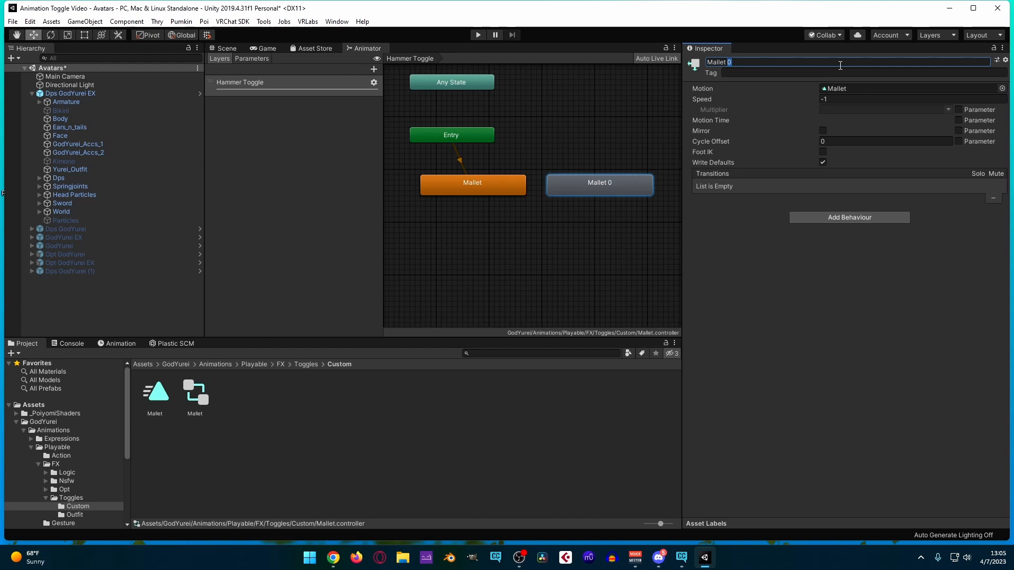
key(BackSpace)
text(On)
click(831, 99)
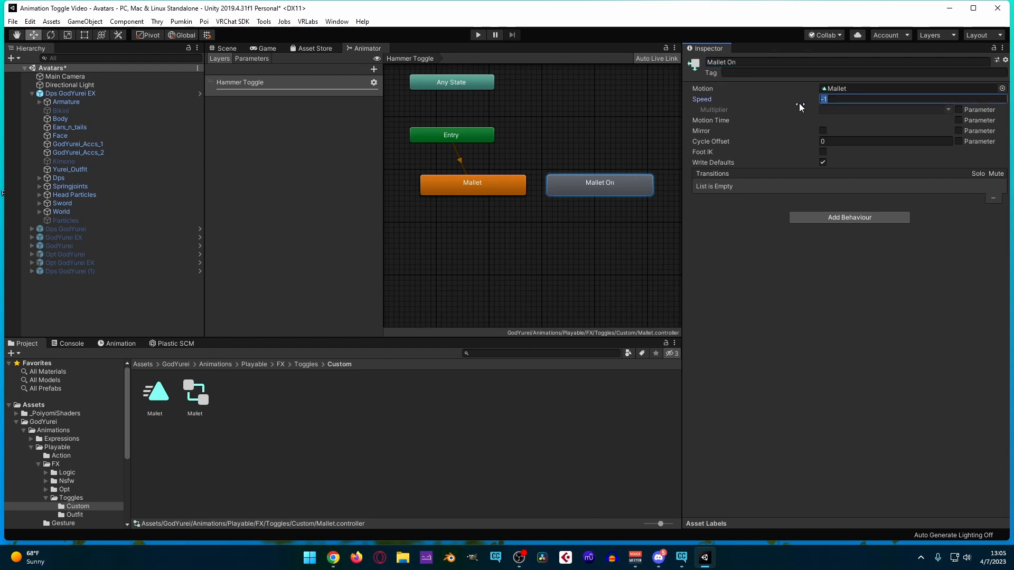
Rename the default Mallet state as Mallet Off and set its speed to -1.
click(520, 185)
double_click(782, 62)
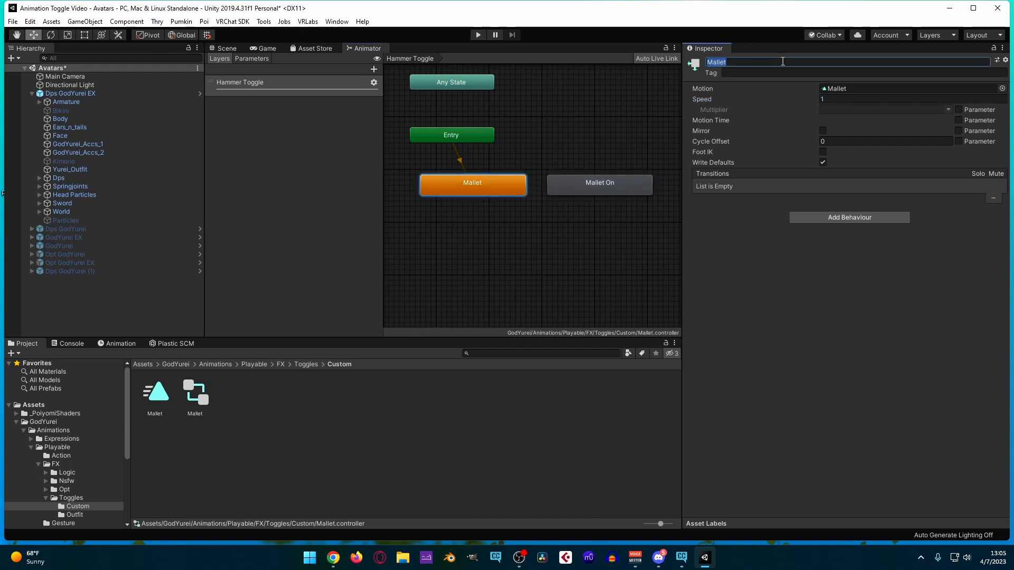
click(783, 62)
text(Off)
key(Return)
click(831, 100)
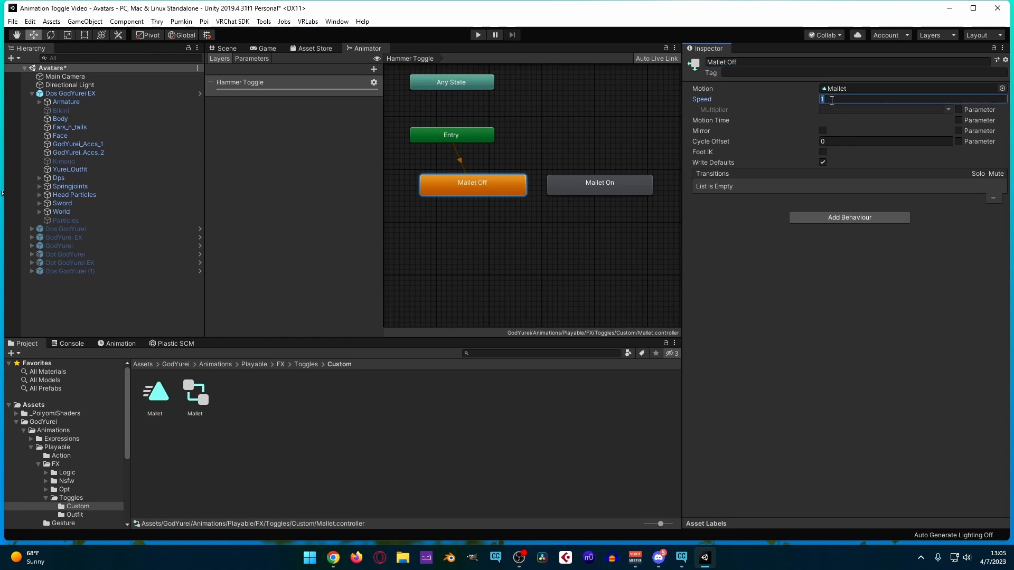
text(-1)
Create transitions in both directions between the Mallet Off and Mallet On states.
right_click(498, 194)
click(522, 199)
click(568, 182)
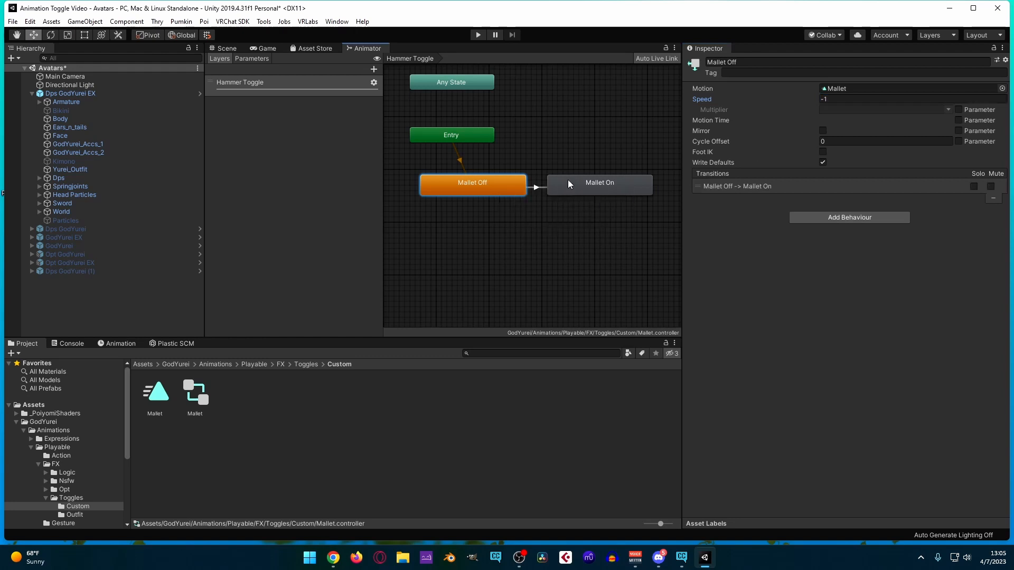
right_click(571, 186)
click(612, 191)
click(500, 183)
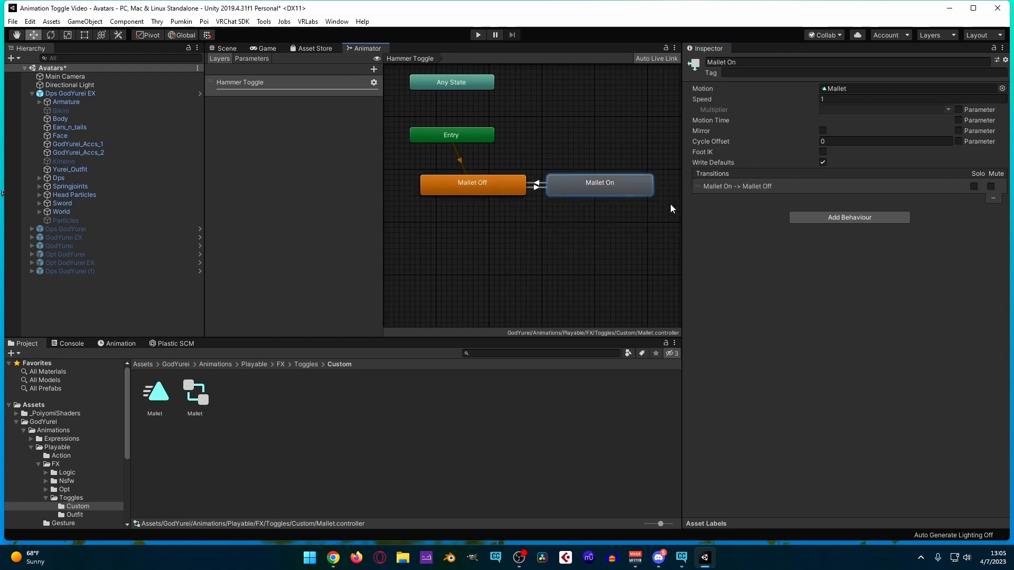
Add a Bool parameter named Hammer to the Mallet animator controller.
click(711, 188)
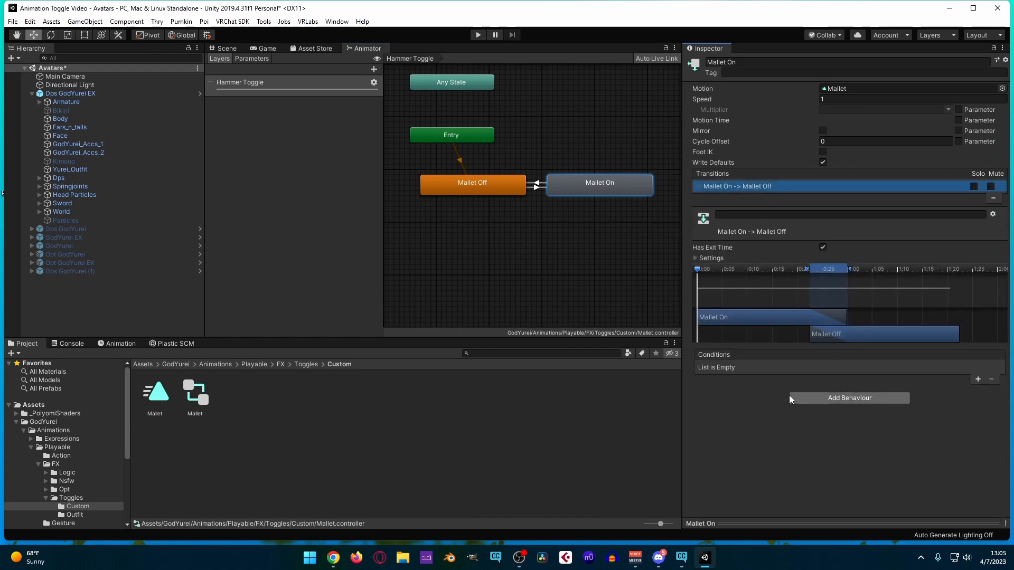
click(258, 60)
click(373, 71)
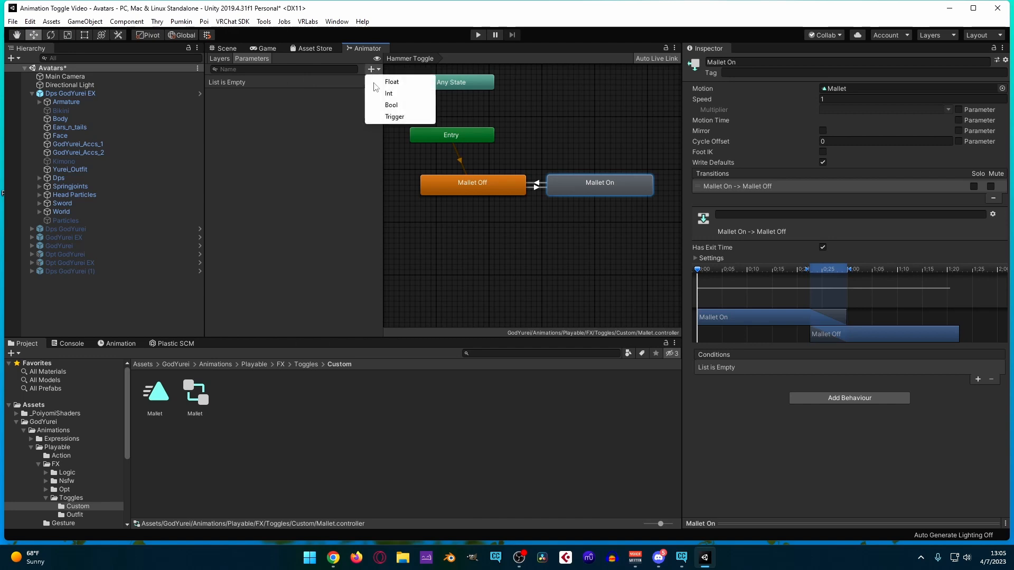
click(394, 104)
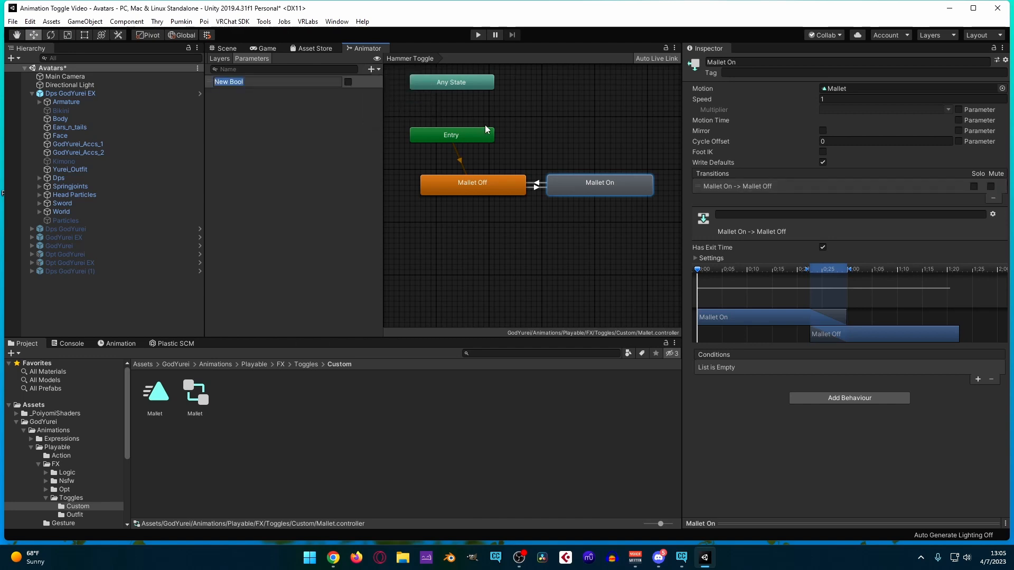
text(Hammer)
key(Return)
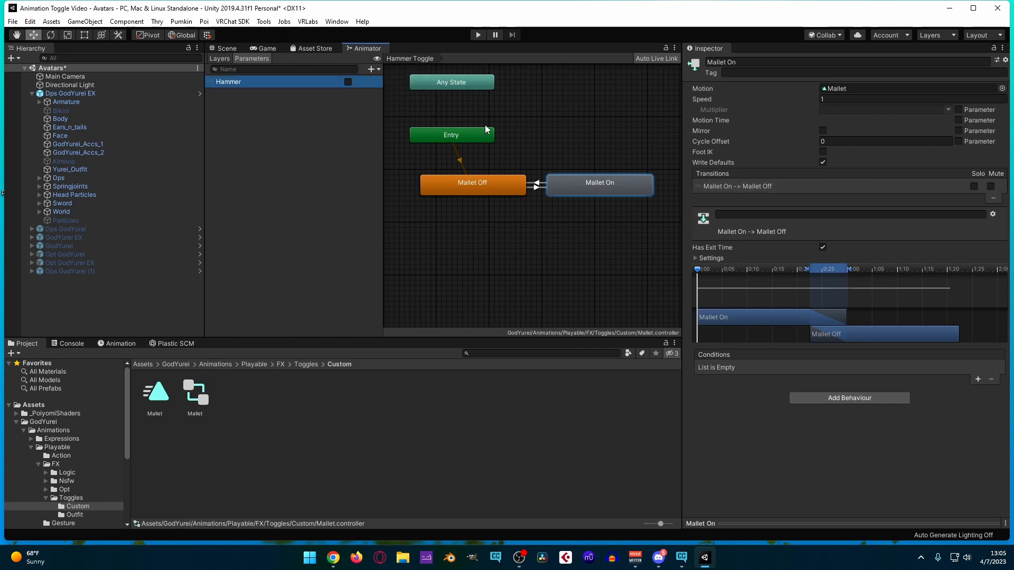
Add a Hammer false condition to the Mallet On -> Mallet Off transition and a Hammer true condition to Mallet Off -> Mallet On.
click(977, 379)
click(835, 367)
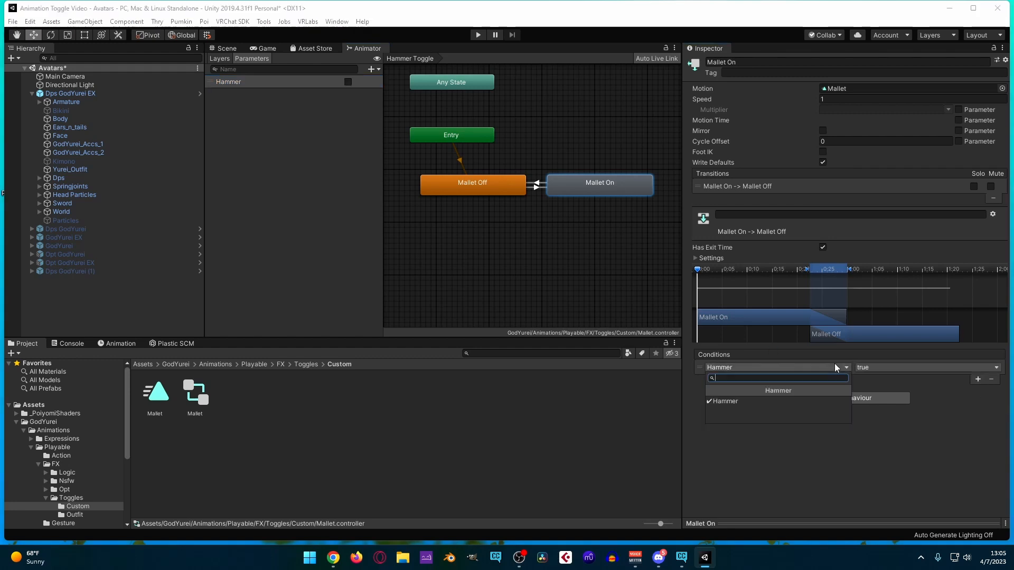
click(901, 367)
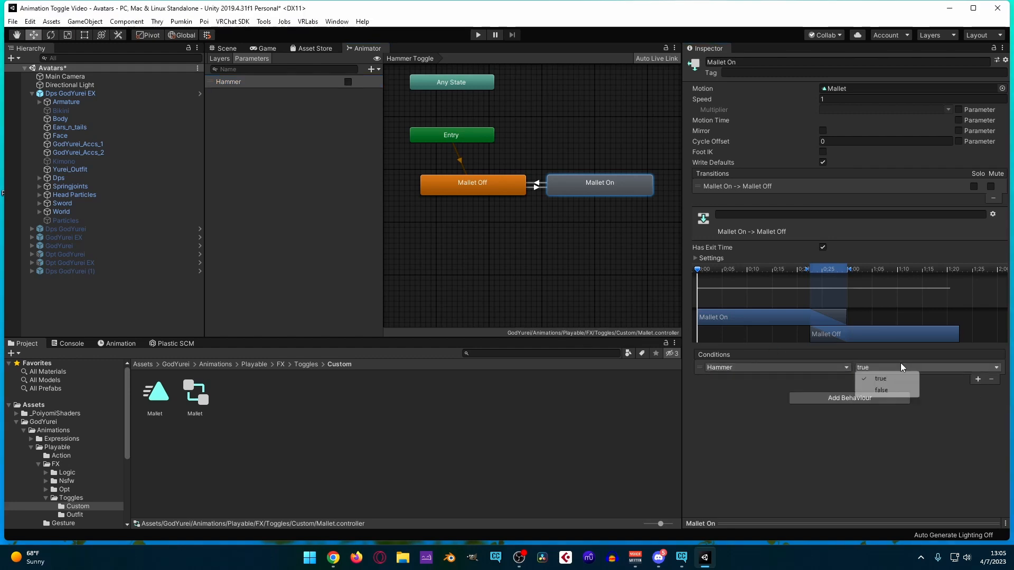
click(895, 389)
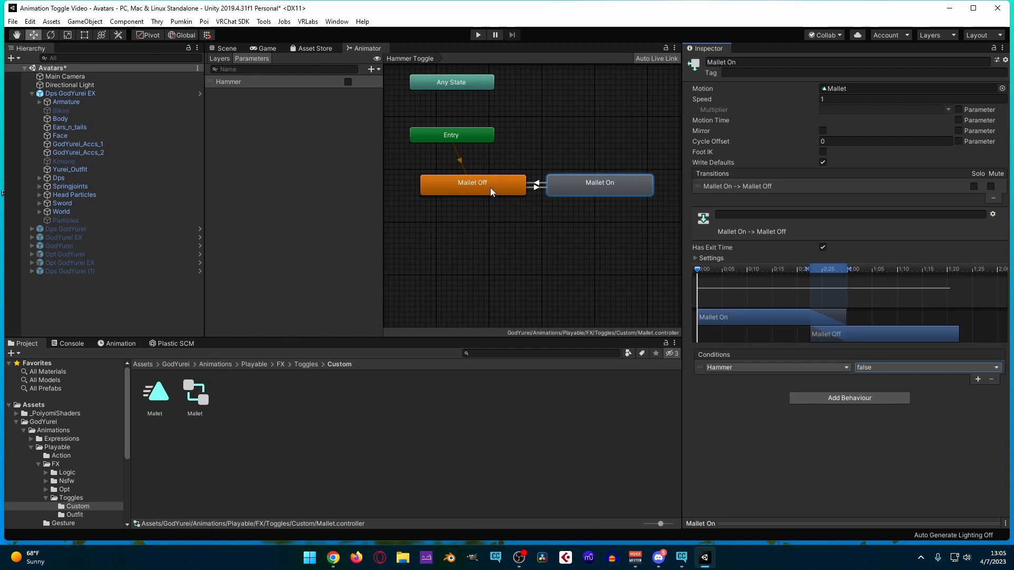
click(535, 187)
click(980, 294)
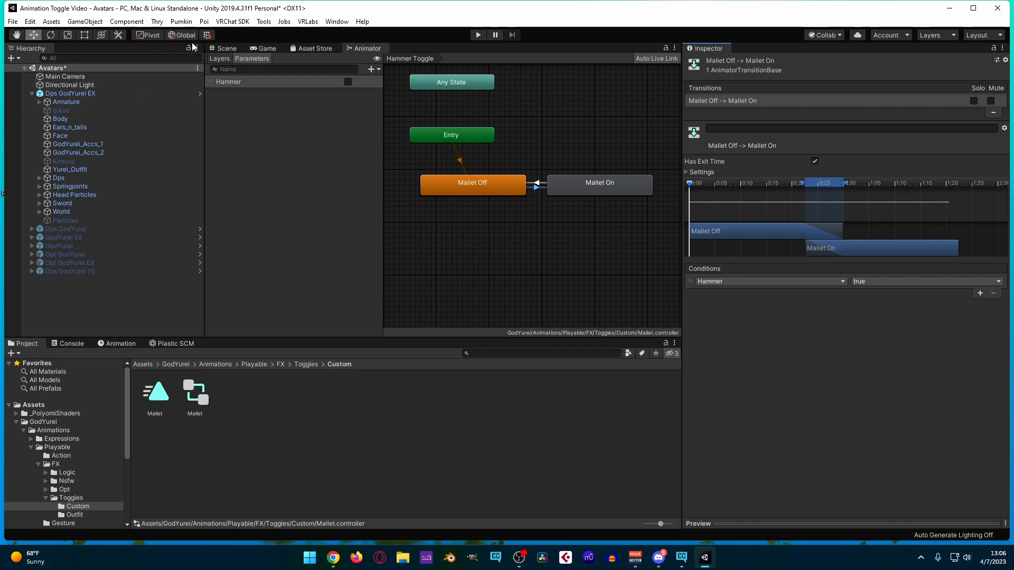
Add a GestureManager object to the scene for testing the avatar.
click(264, 22)
click(273, 36)
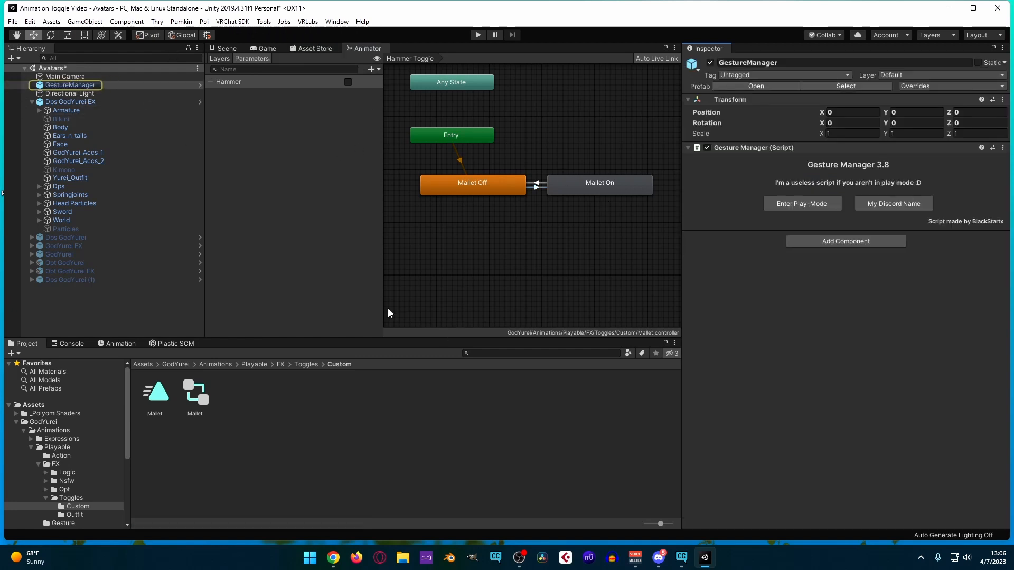
Assign the Mallet controller to the Animator component of Dps GodYurei EX and show its Mallet clip for animation editing.
click(94, 102)
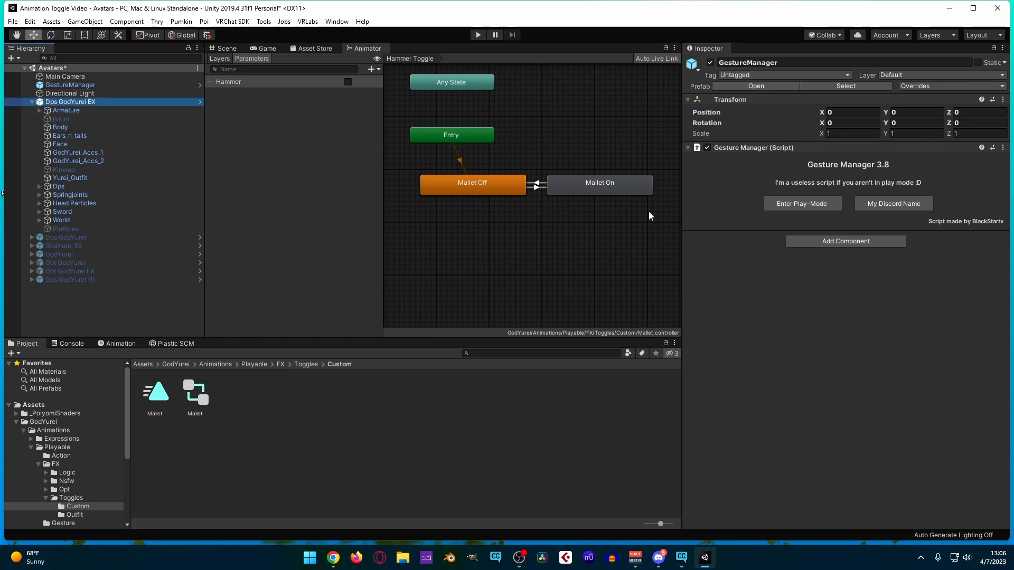
click(229, 56)
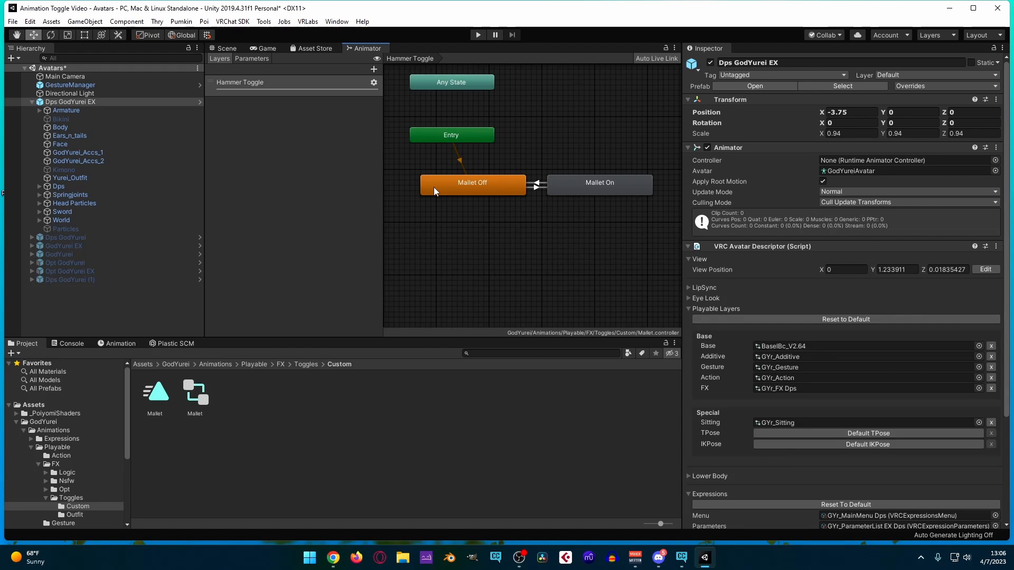
click(471, 183)
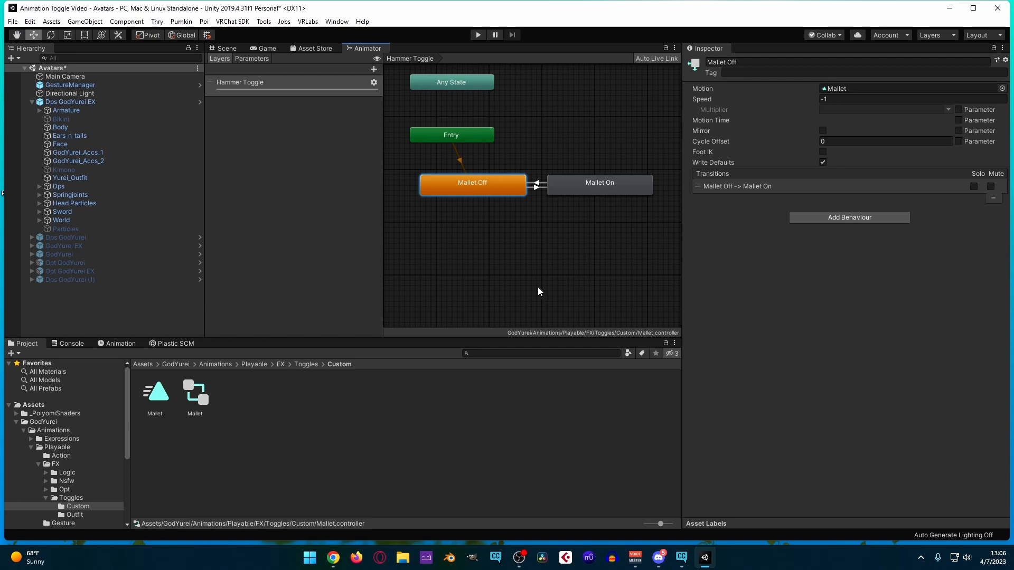
click(225, 48)
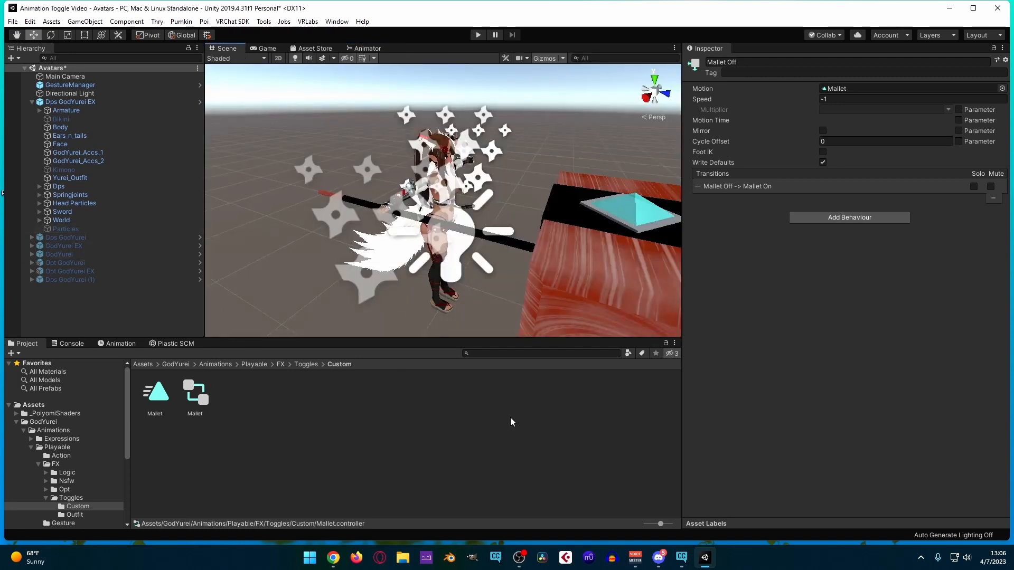
click(96, 102)
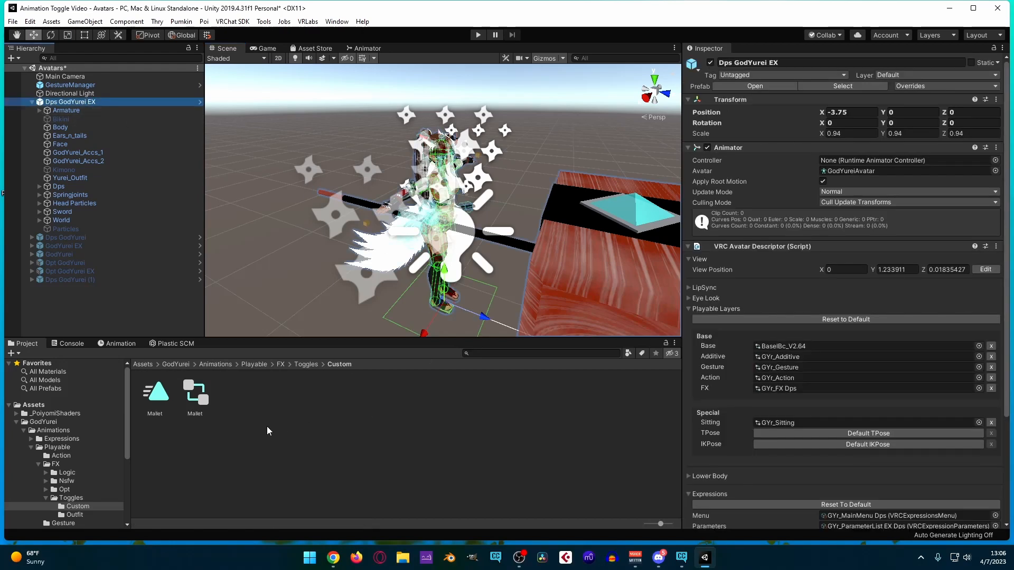
drag(200, 400, 829, 163)
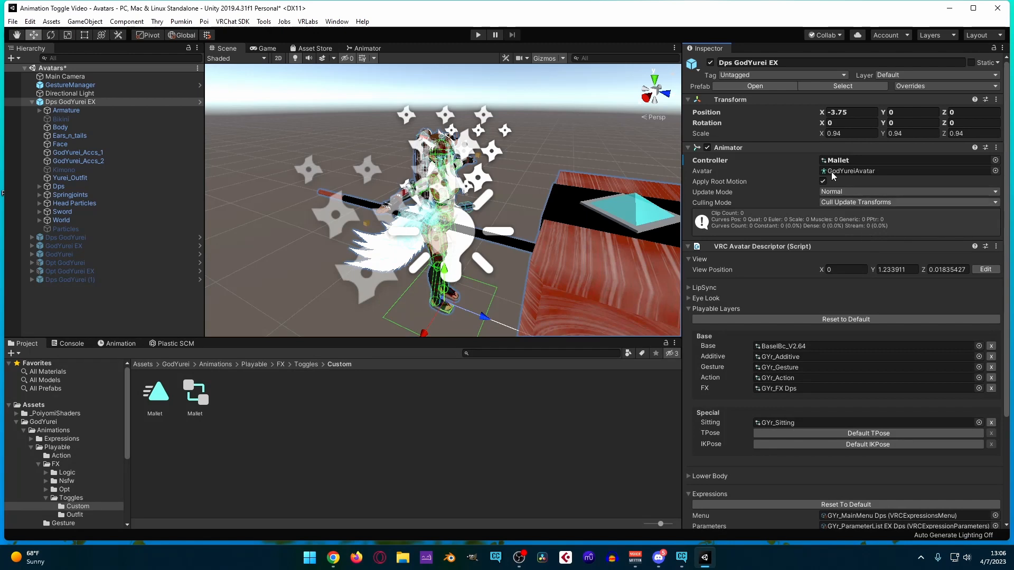
click(118, 344)
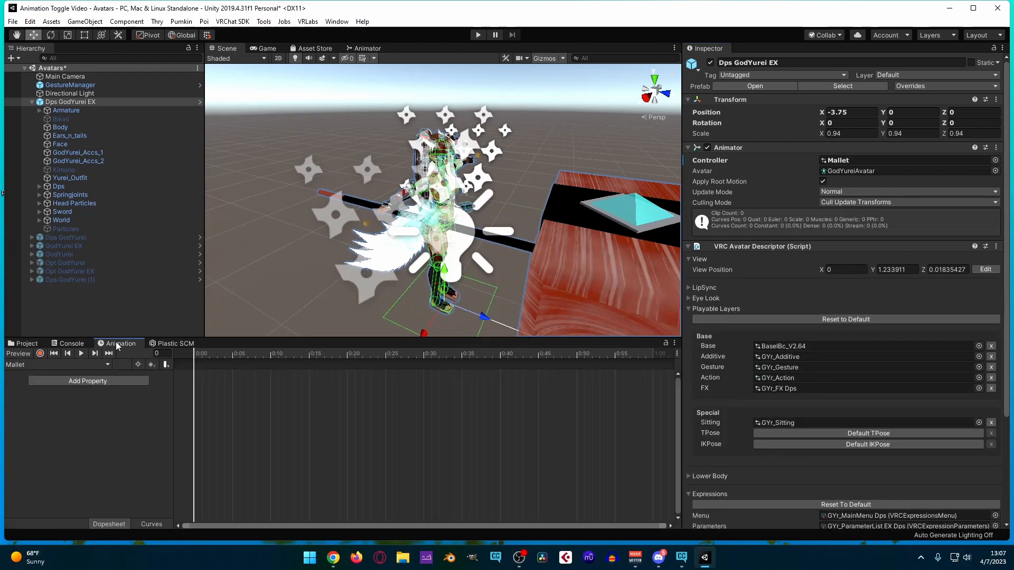
click(73, 383)
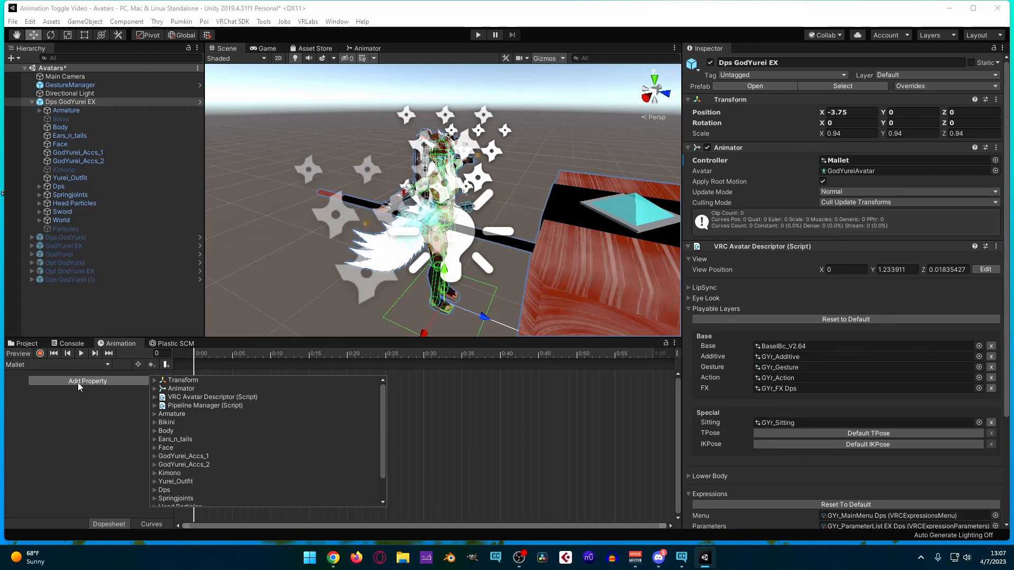
click(157, 415)
click(155, 414)
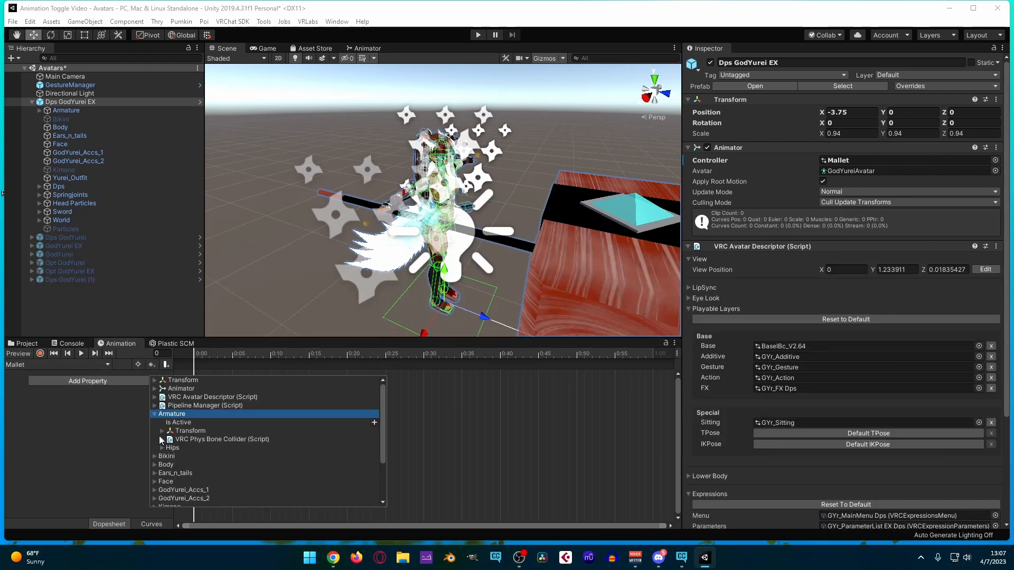
click(162, 447)
scroll(174, 491, down, 1)
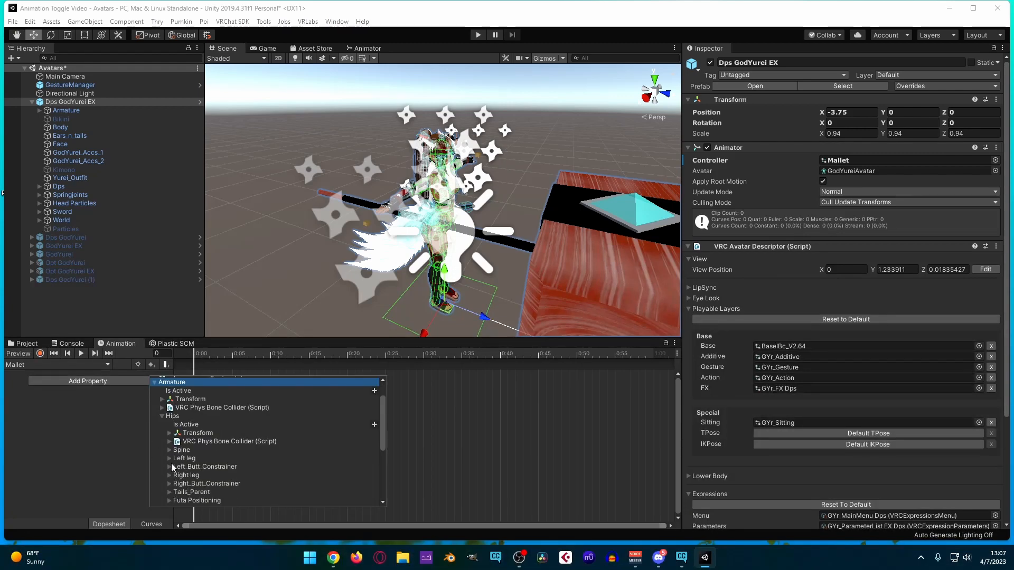
click(170, 452)
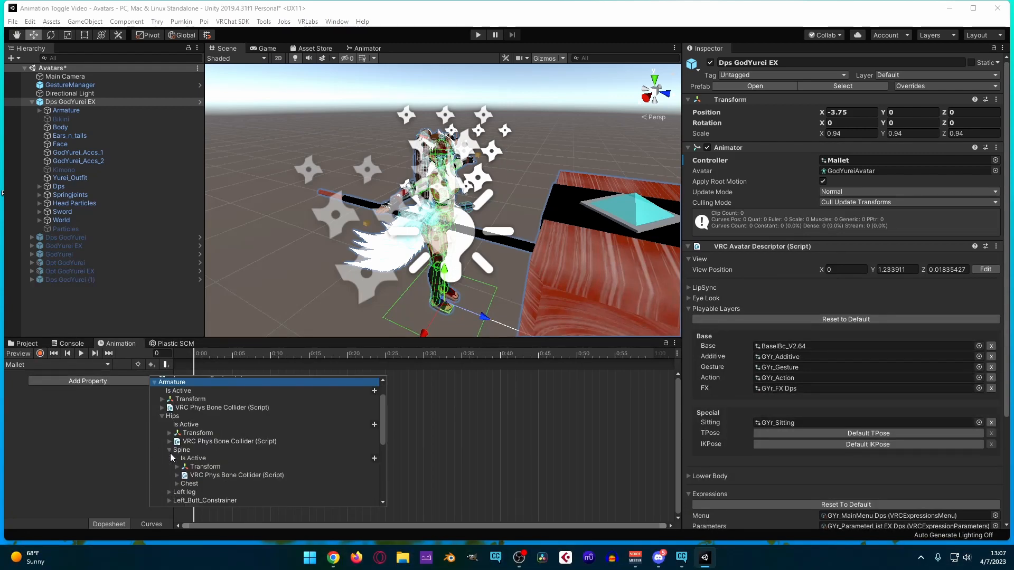
click(177, 483)
scroll(183, 485, down, 1)
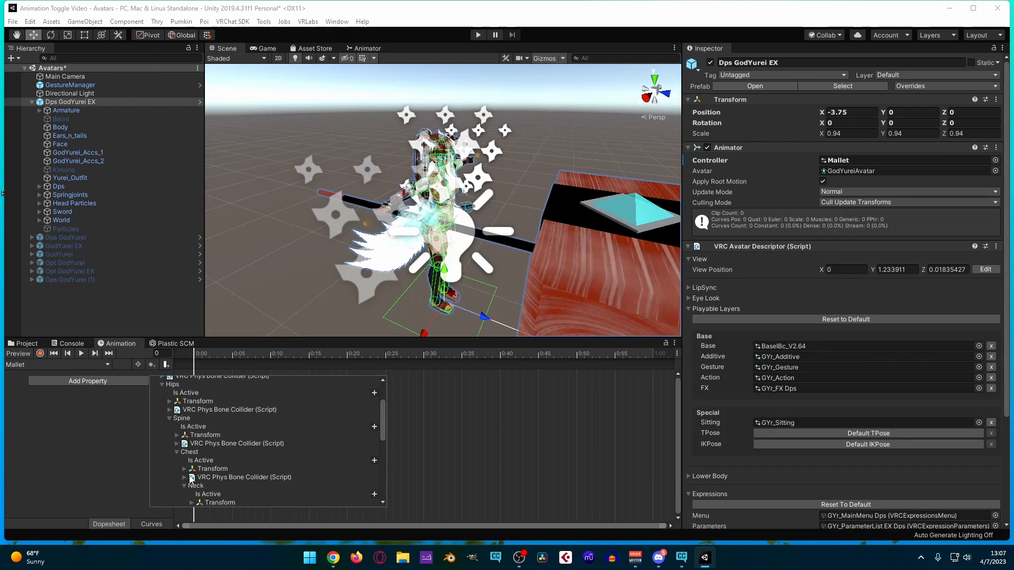
scroll(190, 475, down, 2)
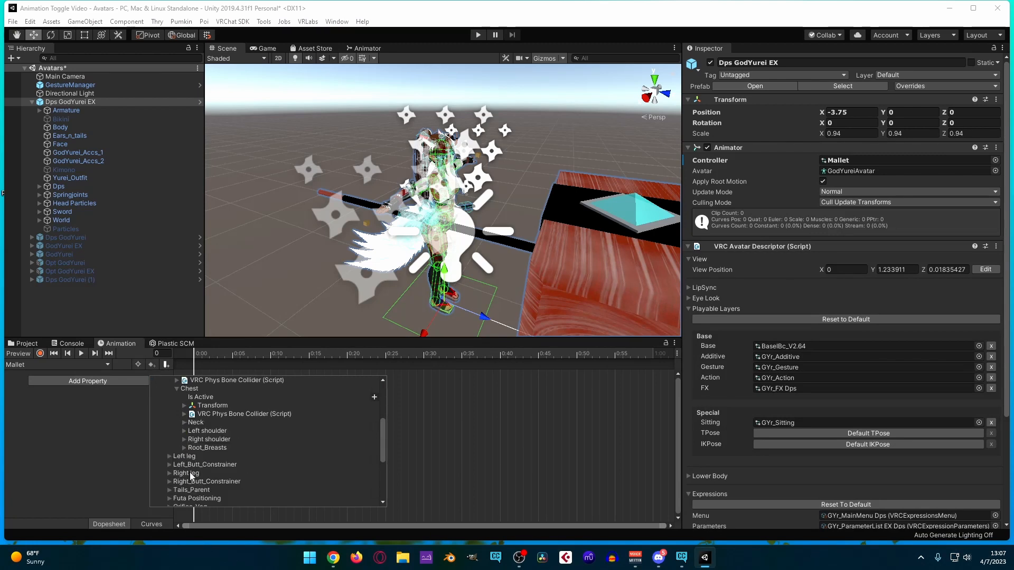
click(184, 440)
scroll(188, 444, down, 1)
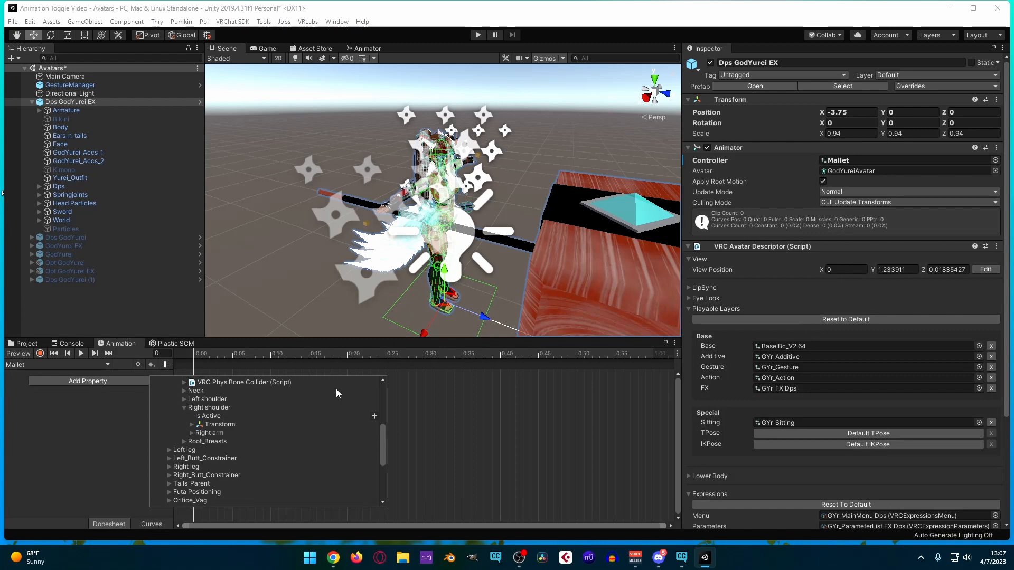
click(117, 415)
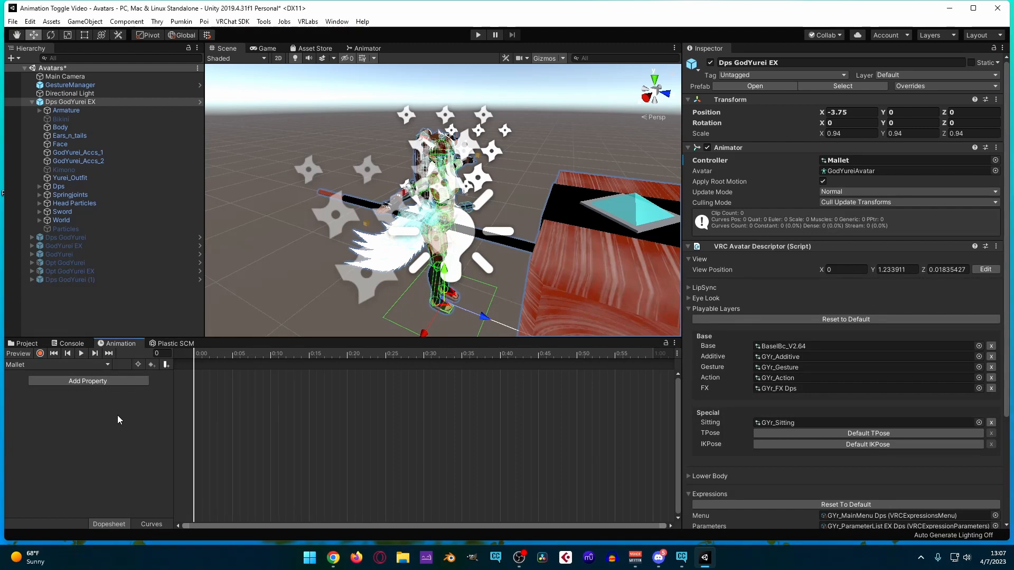
Record GemMalletV7 under the avatar's right wrist as inactive at frame 0 of the Mallet clip.
click(40, 110)
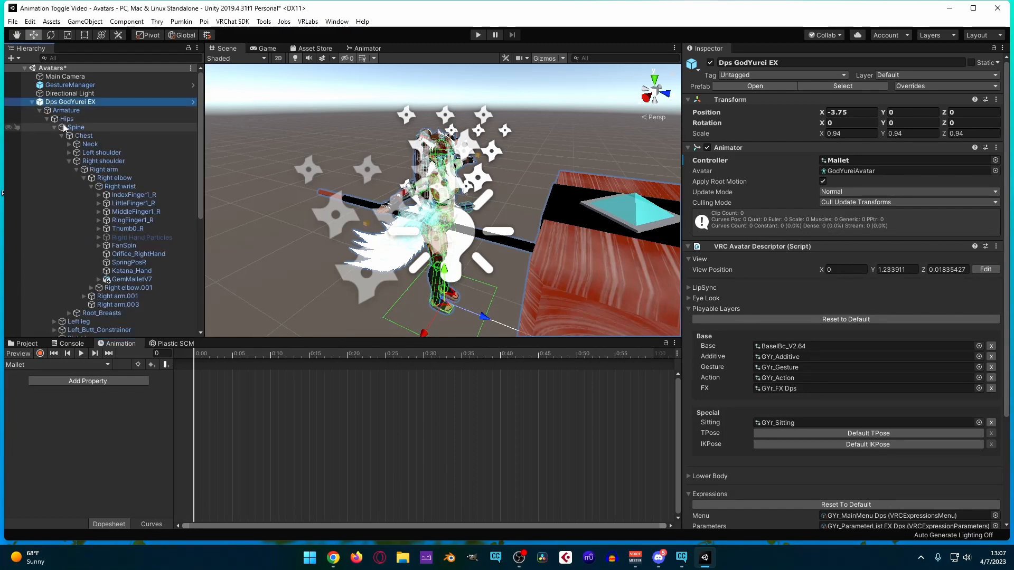
click(124, 278)
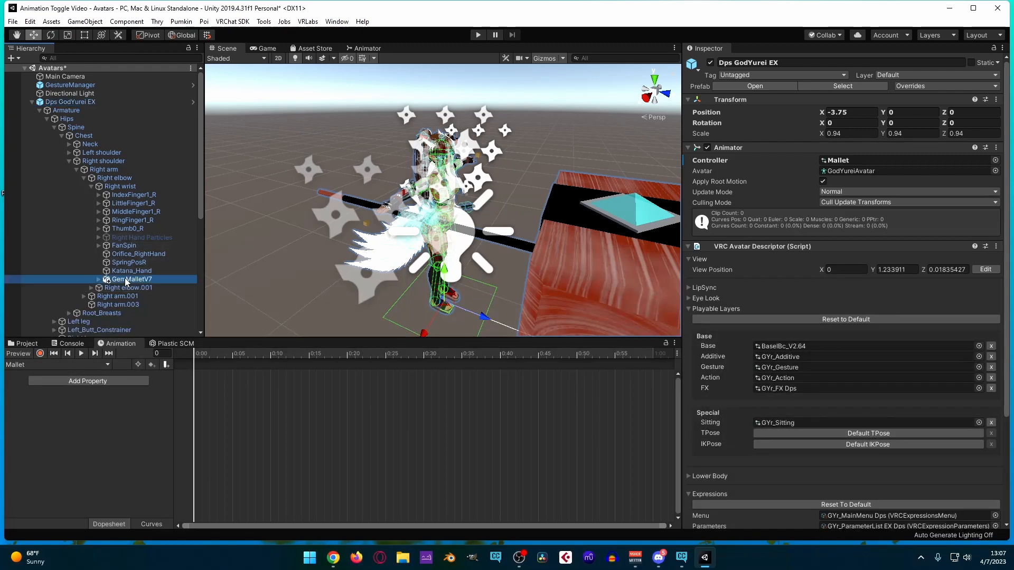
click(40, 353)
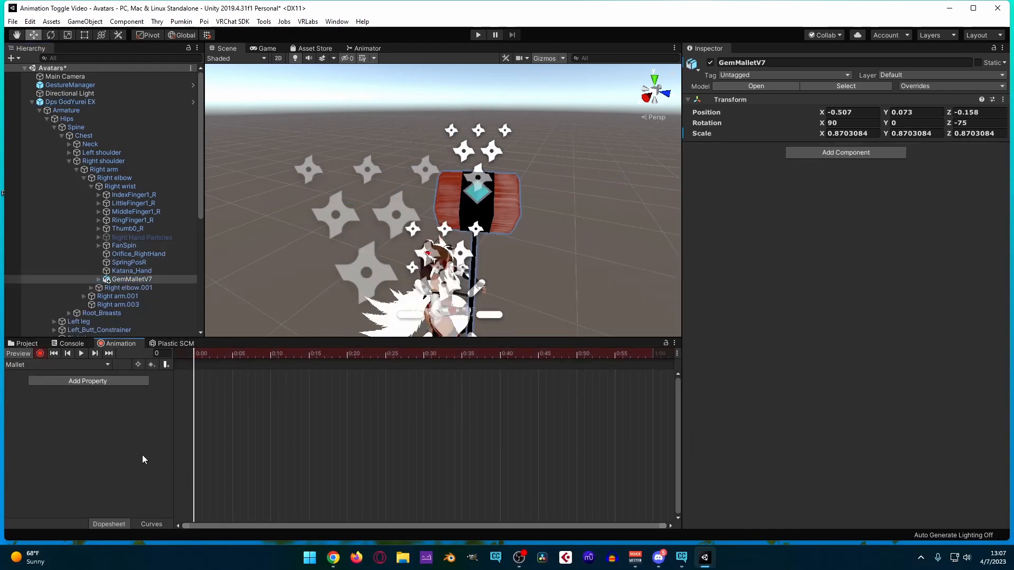
key(alt)
key(alt+shift+a)
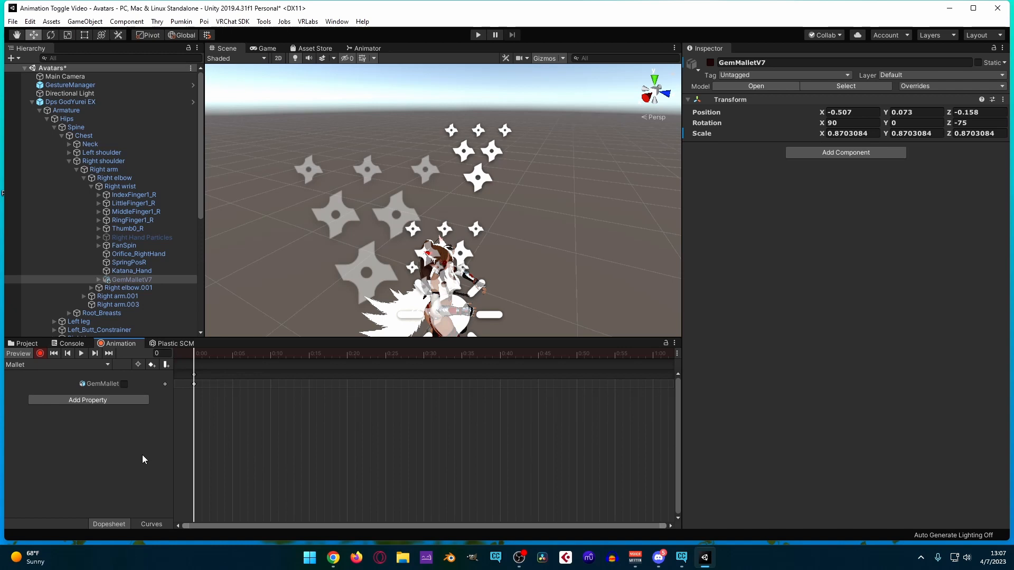
Record GemMalletV7 as active at frame 1 of the Mallet clip.
click(159, 353)
text(1)
key(Return)
key(alt+shift+a)
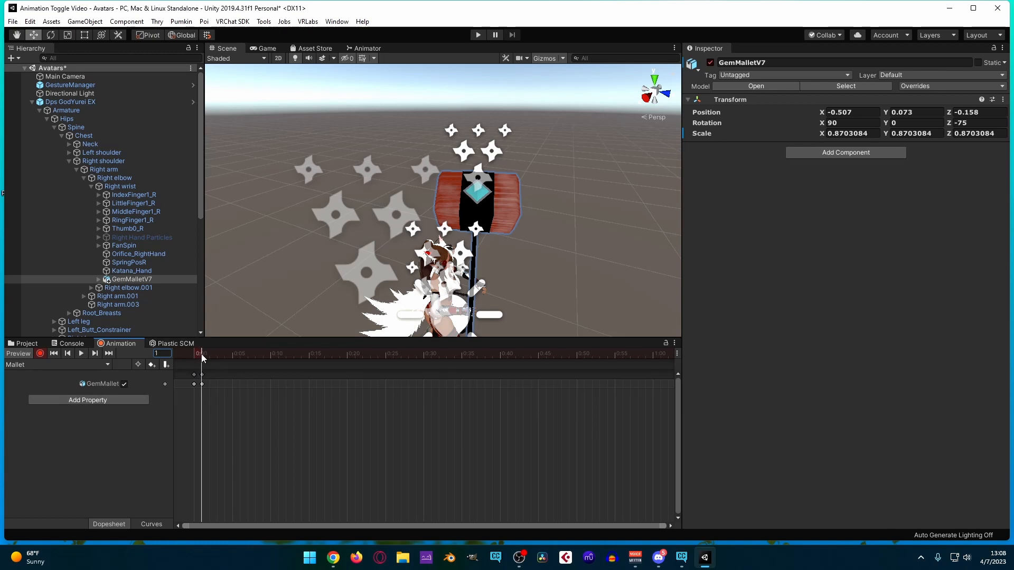
Scrub the Mallet clip between frames 0 and 1 to check the mallet's visibility, and end recording and preview.
drag(203, 358, 194, 356)
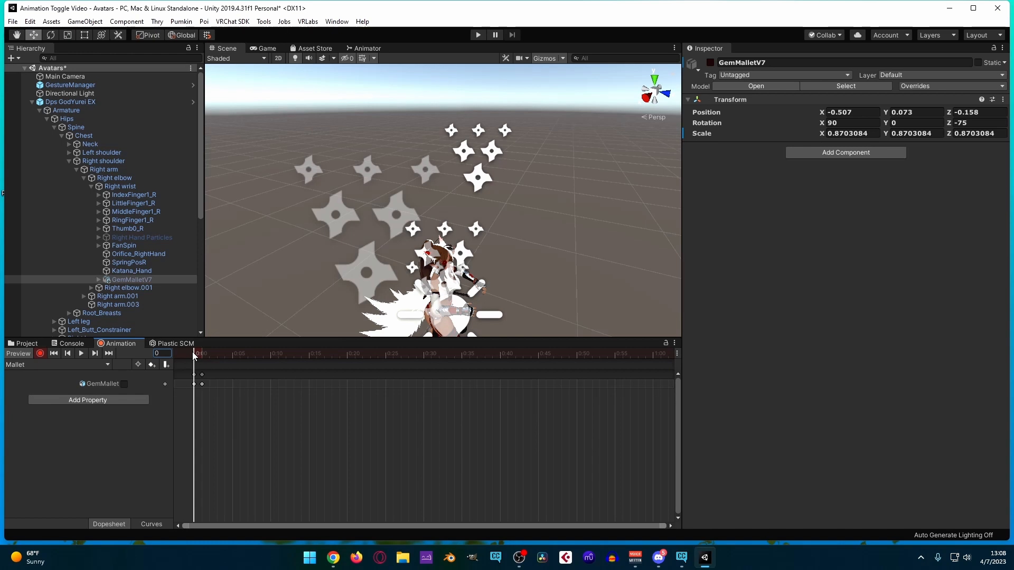
drag(194, 355, 202, 356)
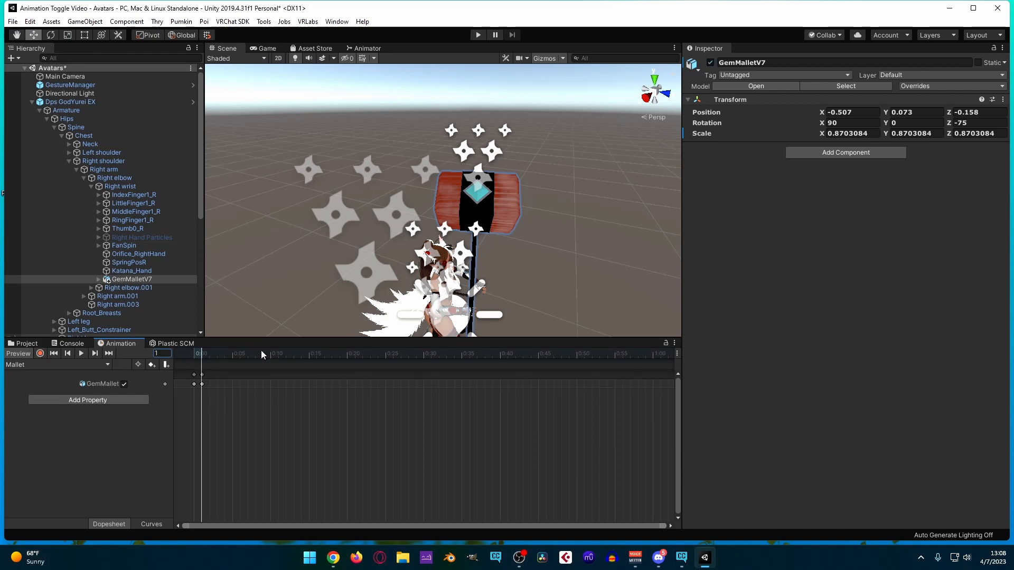
click(21, 353)
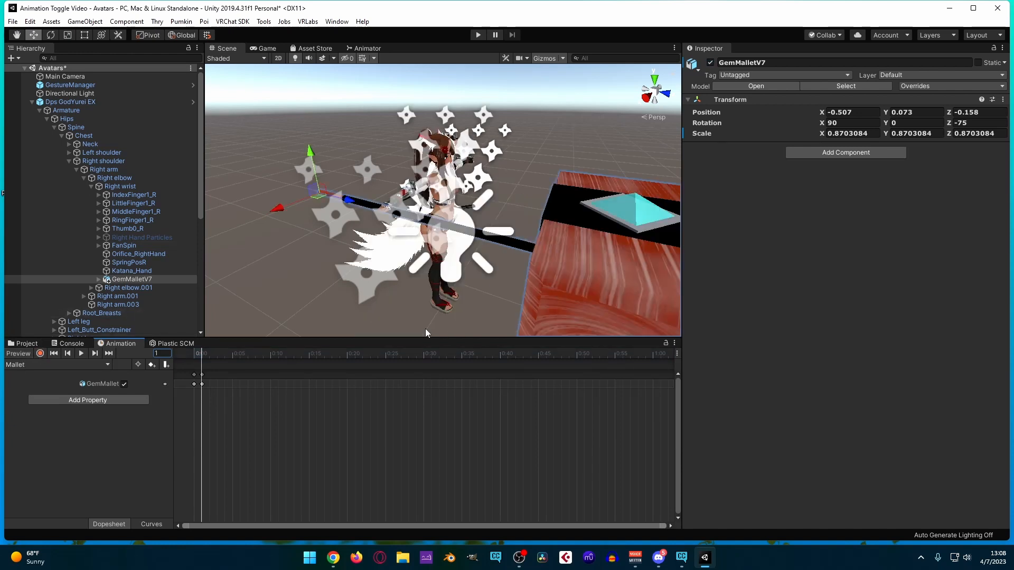
Open the GYr_ParameterList EX Dps expression parameters from the Dps GodYurei EX avatar descriptor and look through the list.
click(39, 111)
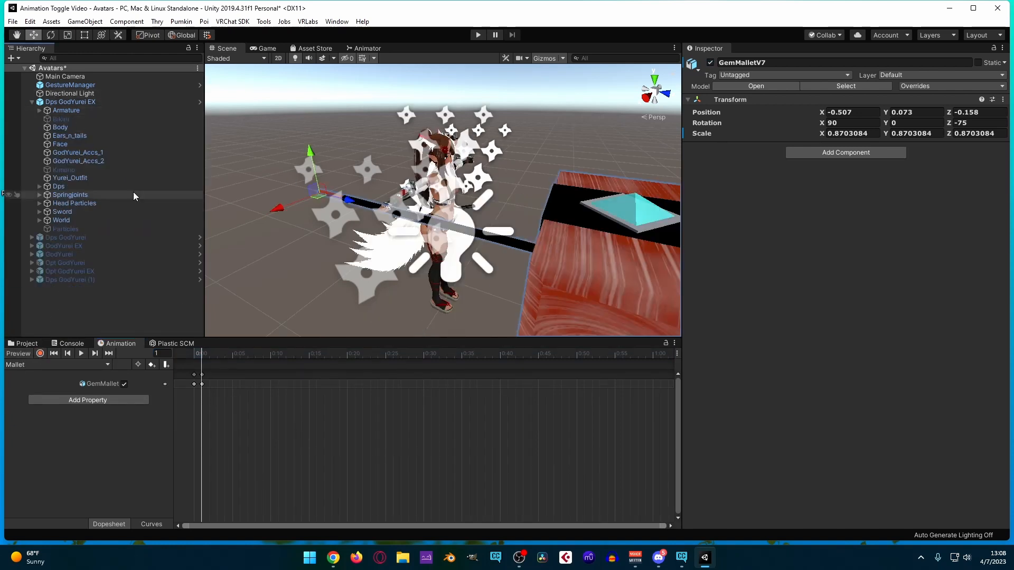
click(113, 102)
scroll(830, 384, down, 4)
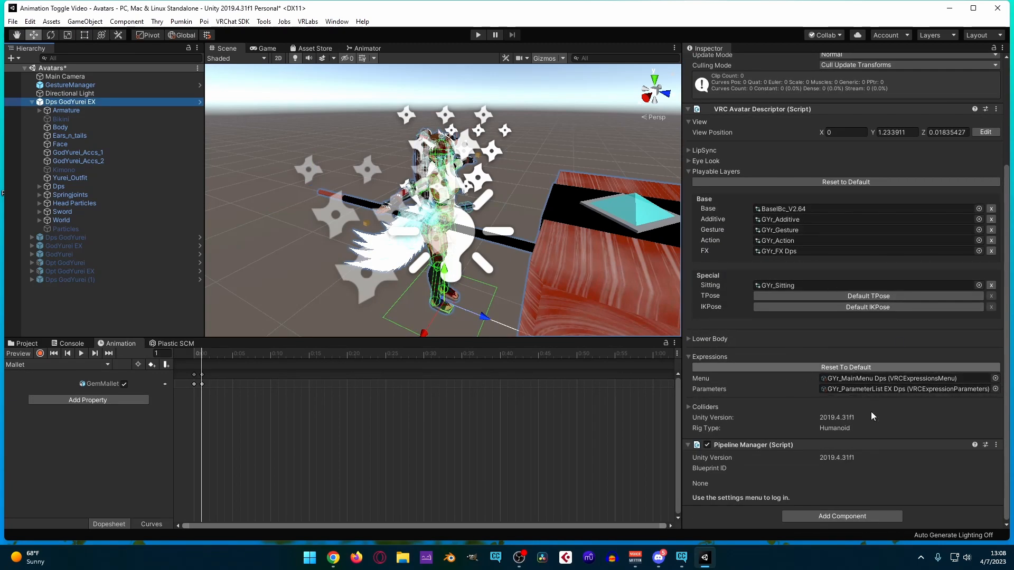
double_click(851, 391)
scroll(756, 234, down, 15)
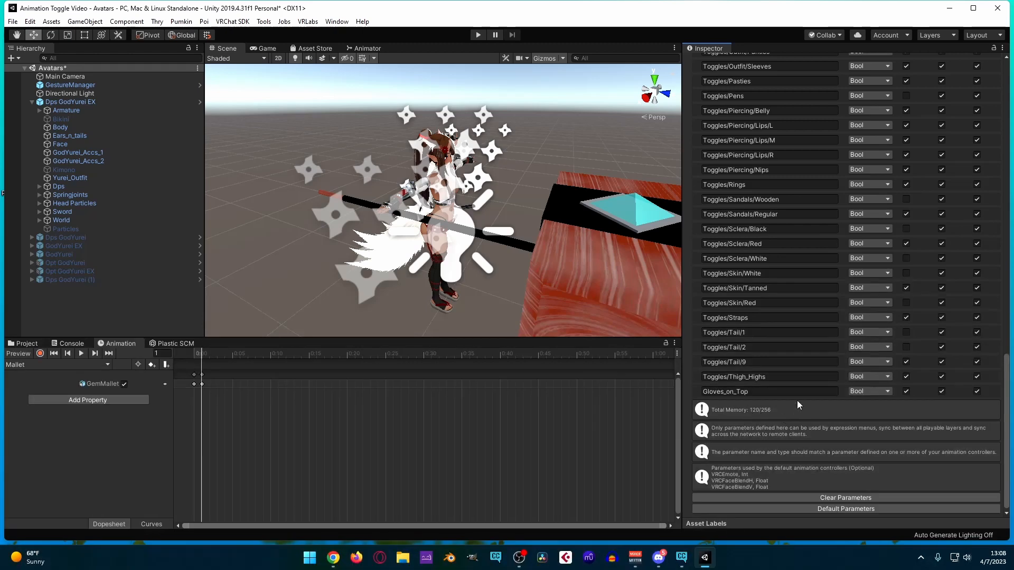
scroll(796, 391, up, 15)
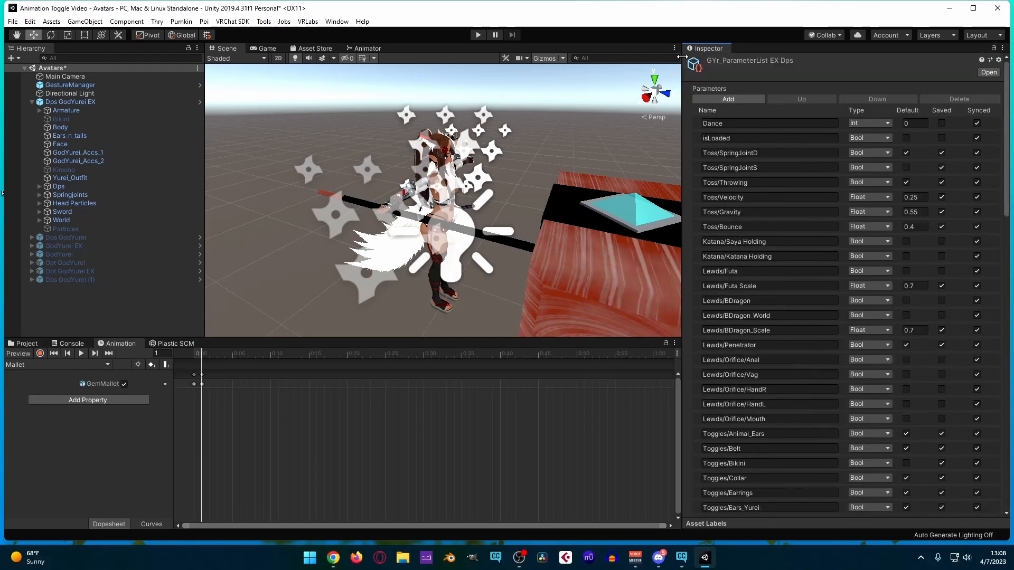
scroll(781, 158, down, 15)
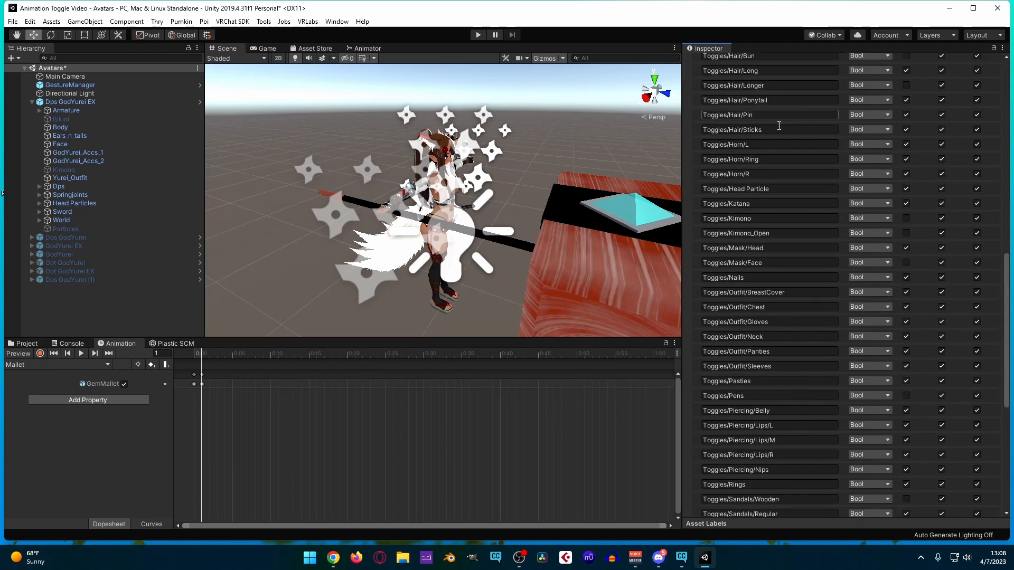
Check the parameter name in the Mallet animator controller and rename the expression parameter Gloves_on_Top as Hammer.
click(750, 391)
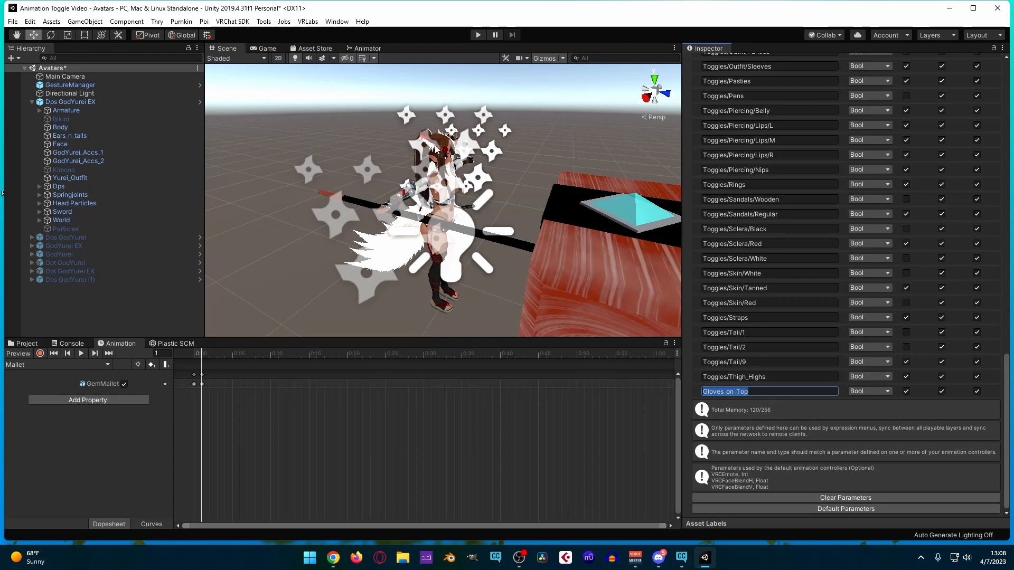
click(365, 47)
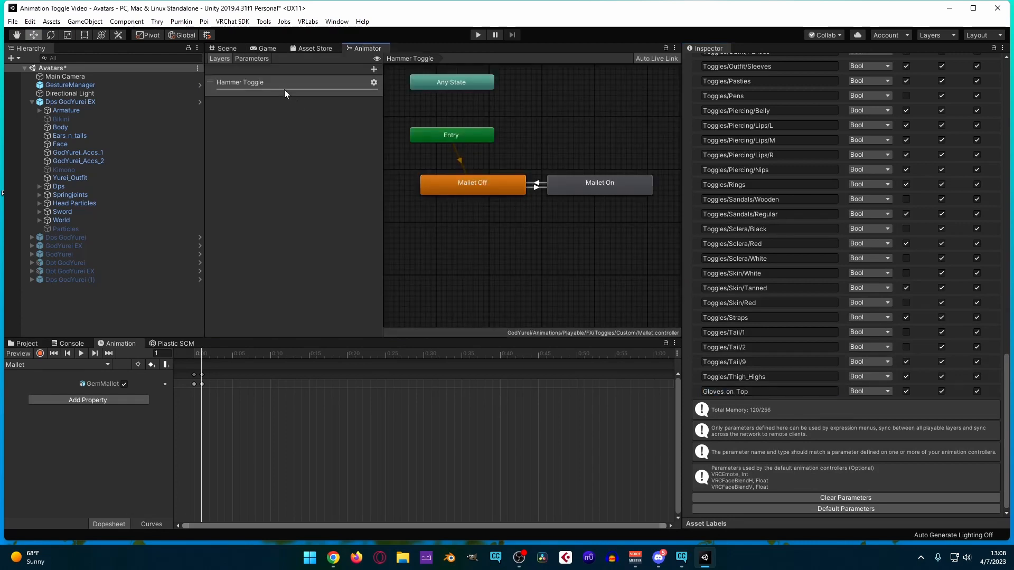
click(251, 58)
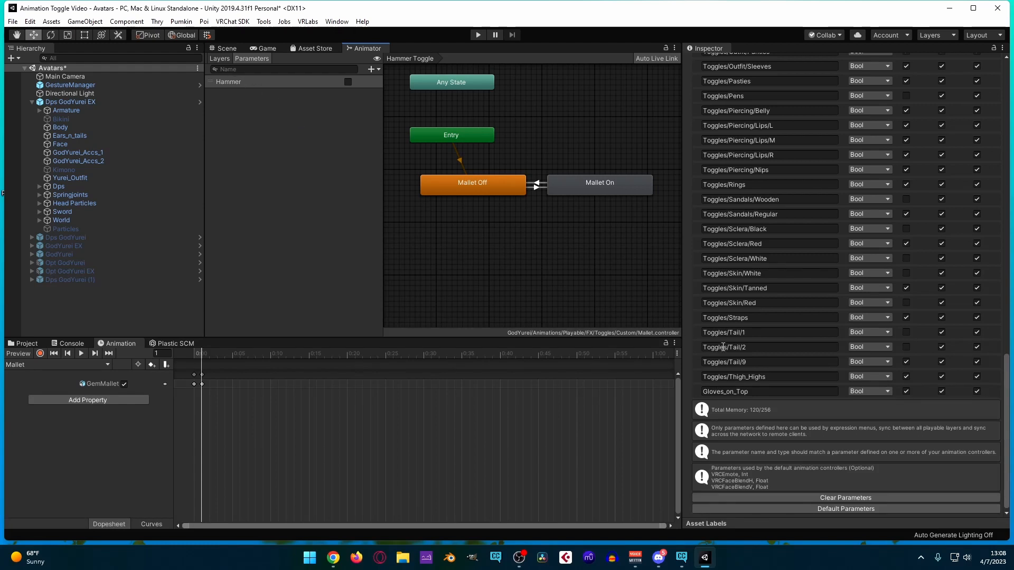
drag(758, 393, 680, 433)
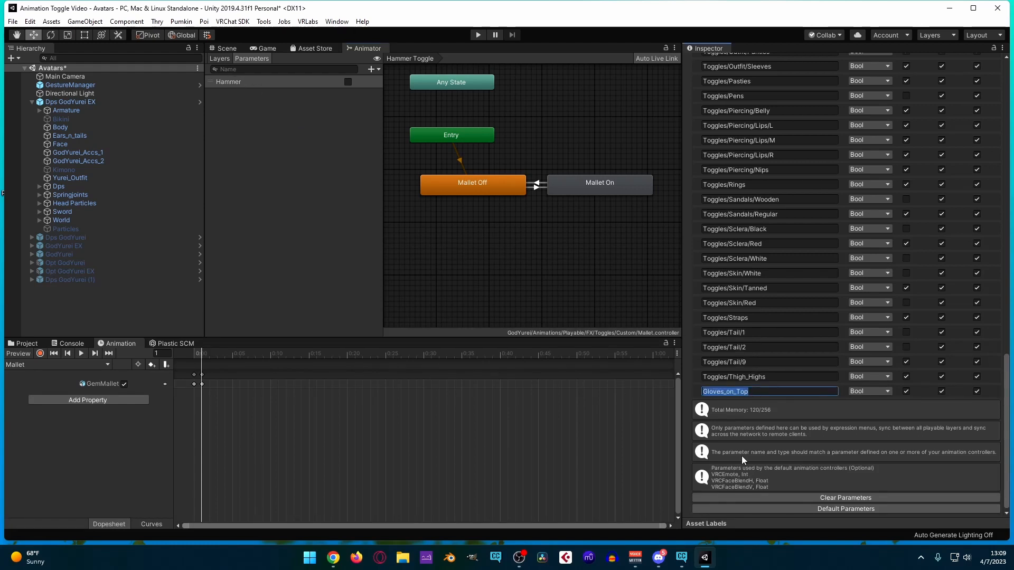
text(Hammer)
Turn off the Default and Saved options of the Hammer expression parameter, keeping it Synced.
scroll(953, 353, up, 15)
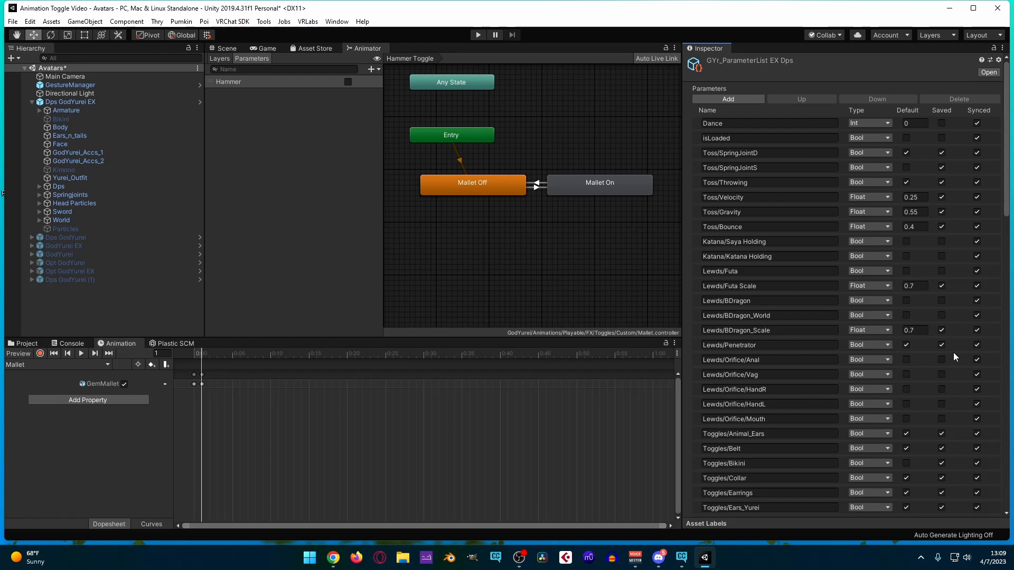
scroll(953, 352, down, 10)
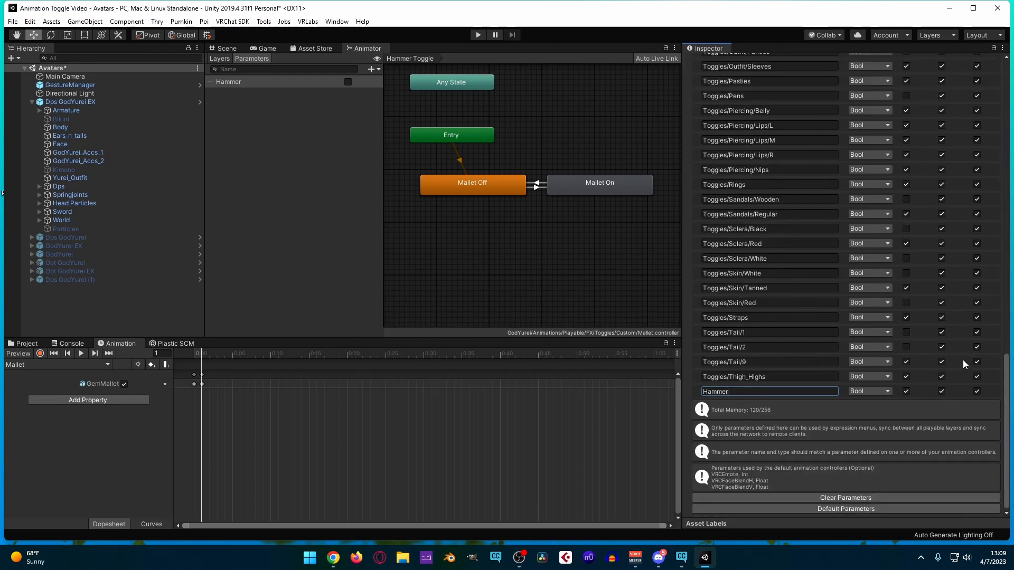
scroll(966, 332, up, 15)
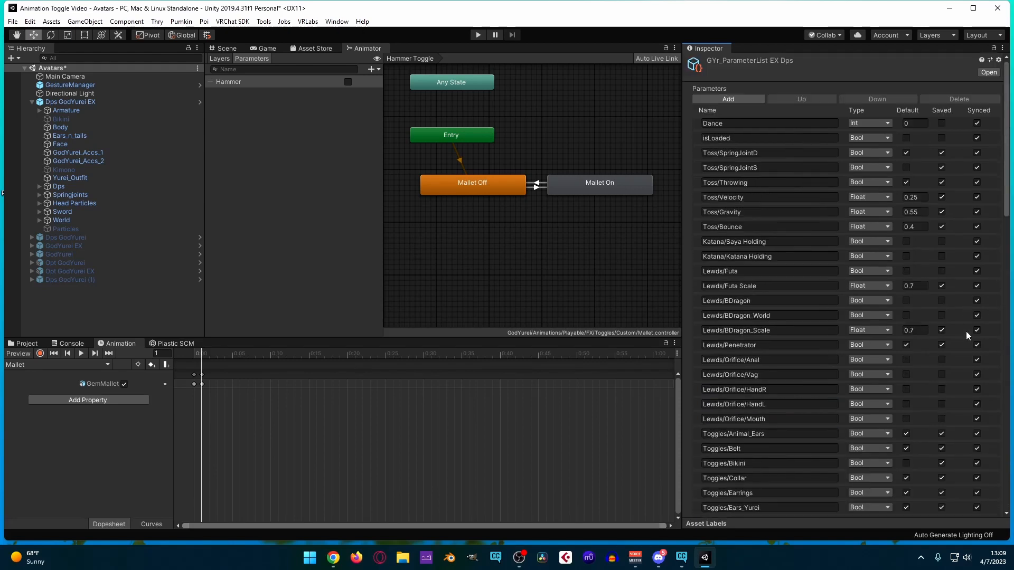
scroll(930, 344, down, 12)
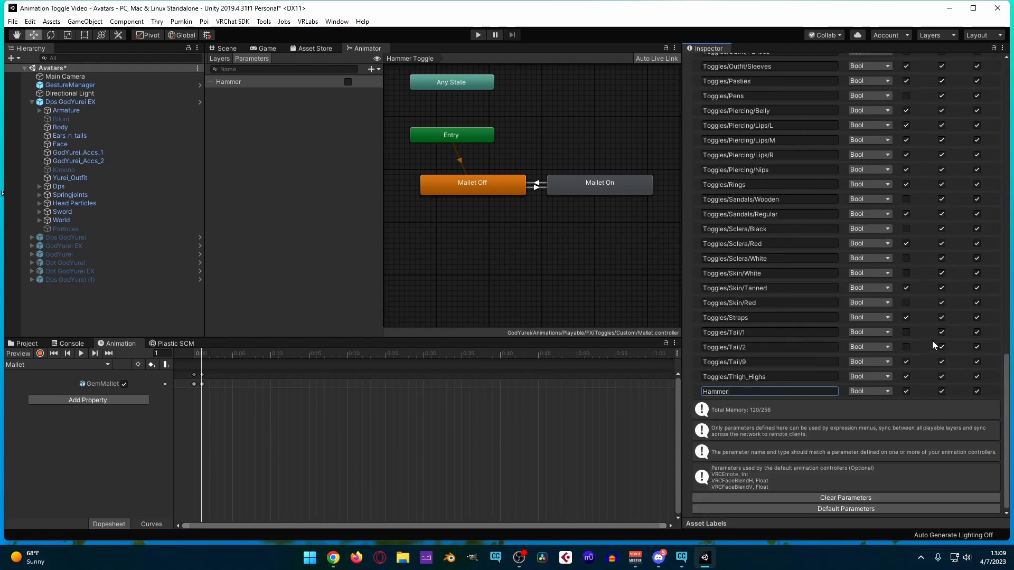
click(905, 391)
scroll(948, 353, up, 15)
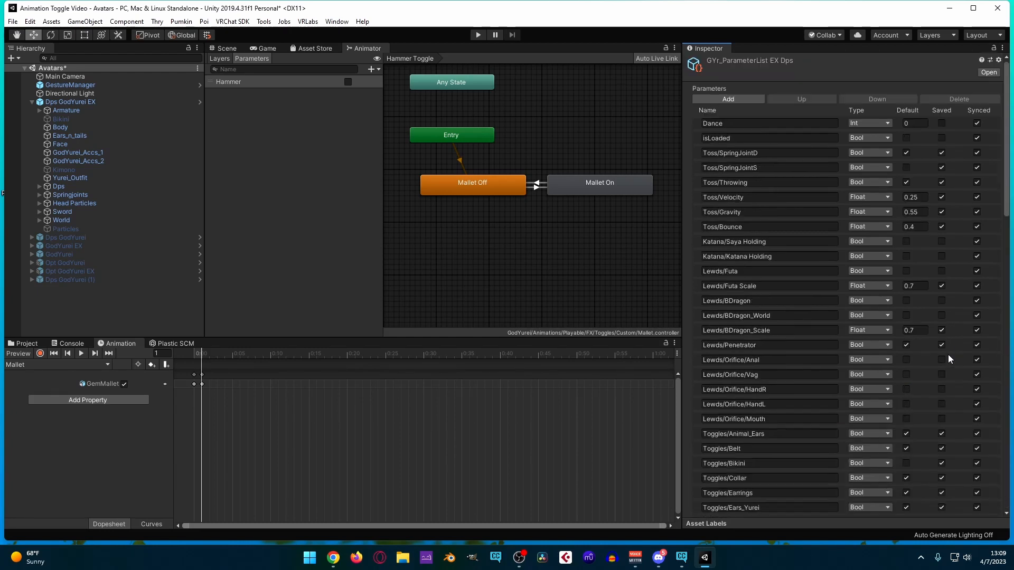
scroll(948, 353, down, 15)
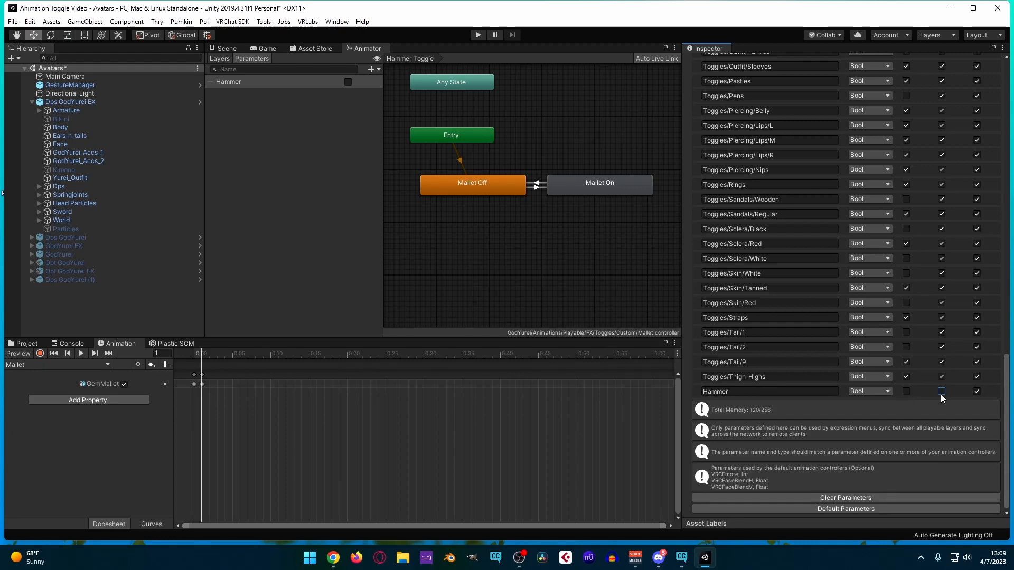
scroll(933, 391, up, 10)
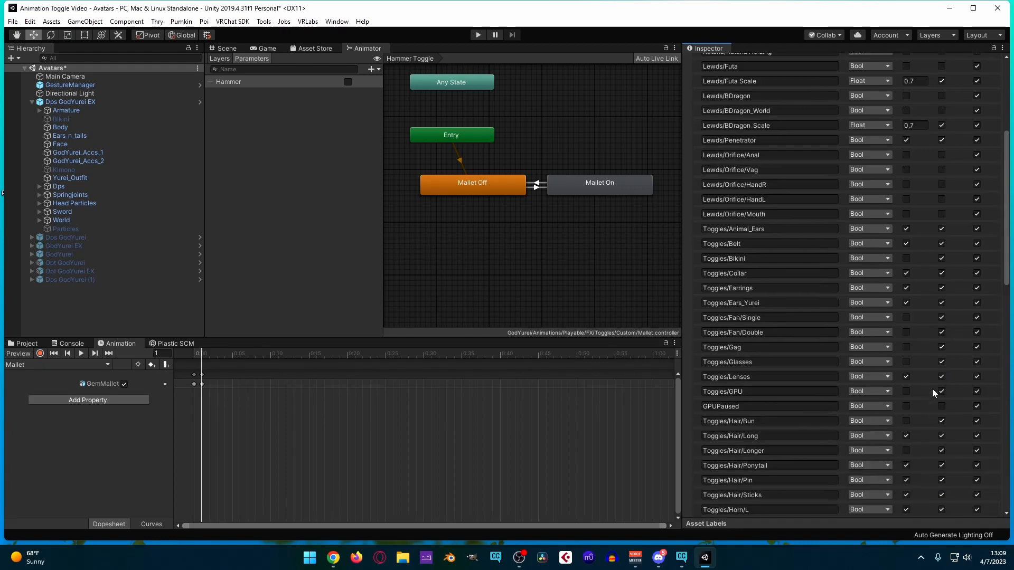
scroll(932, 388, up, 3)
scroll(932, 388, down, 15)
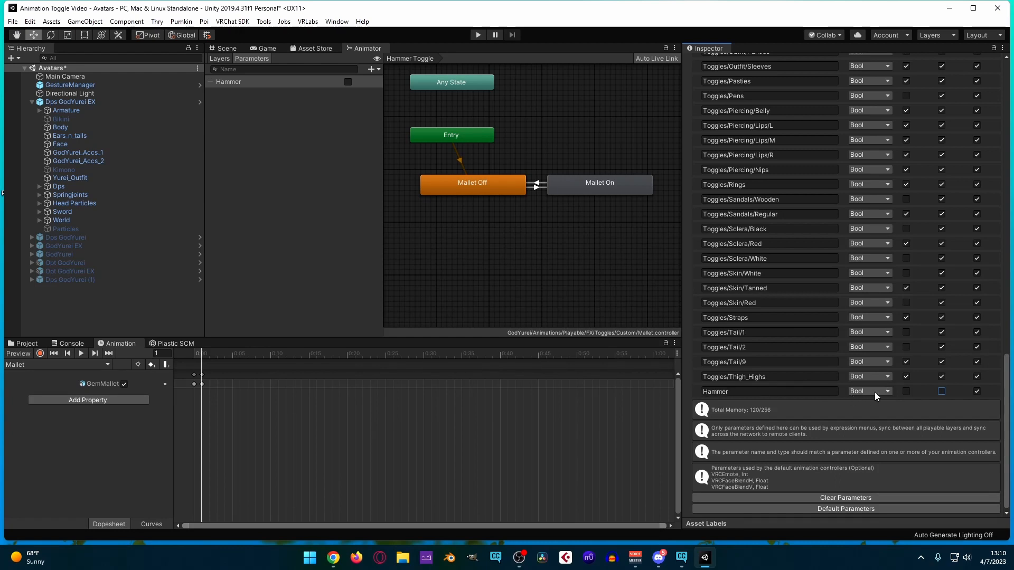
Compare the parameter types offered by the animator controller with the type options of the Hammer expression parameter.
click(380, 68)
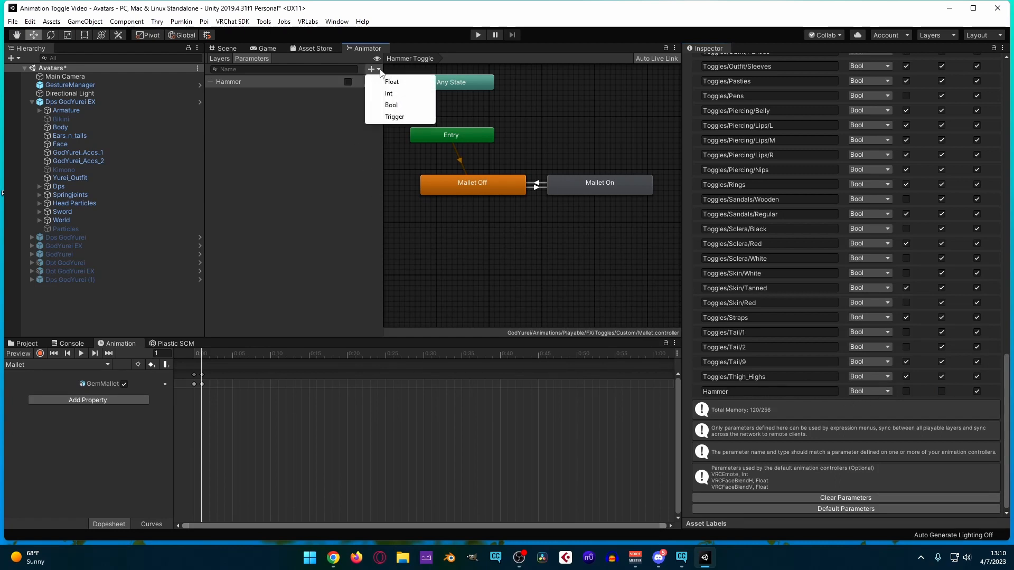
click(289, 191)
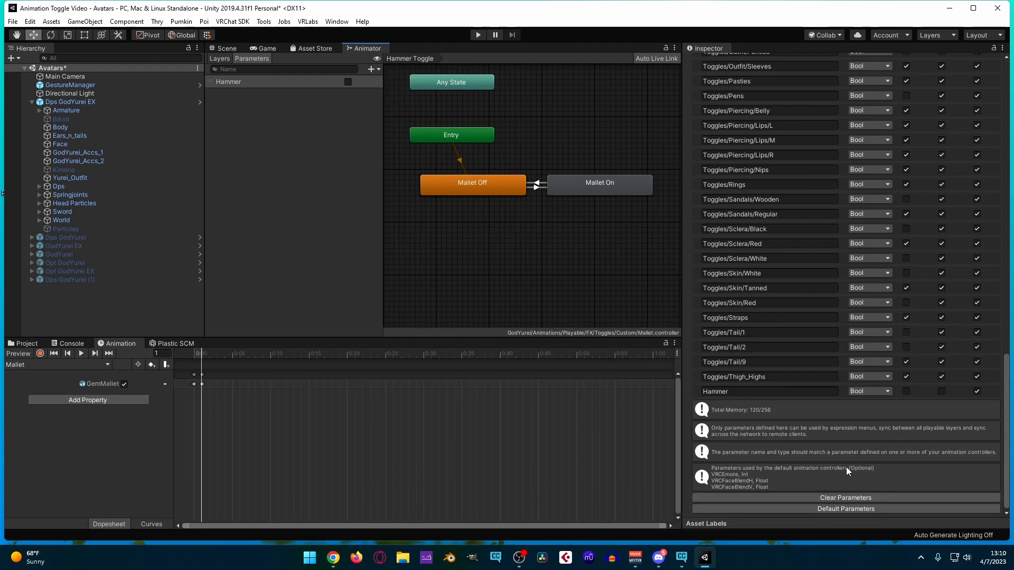
click(864, 391)
click(885, 390)
Open the avatar's GYr_MainMenu Dps expressions menu and add a control named Hammer.
click(99, 104)
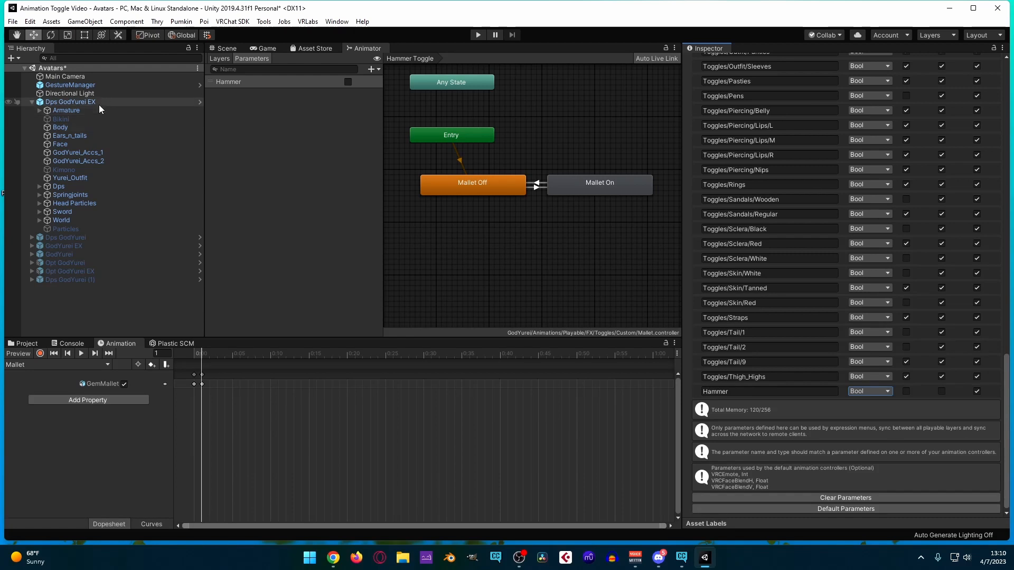
double_click(866, 379)
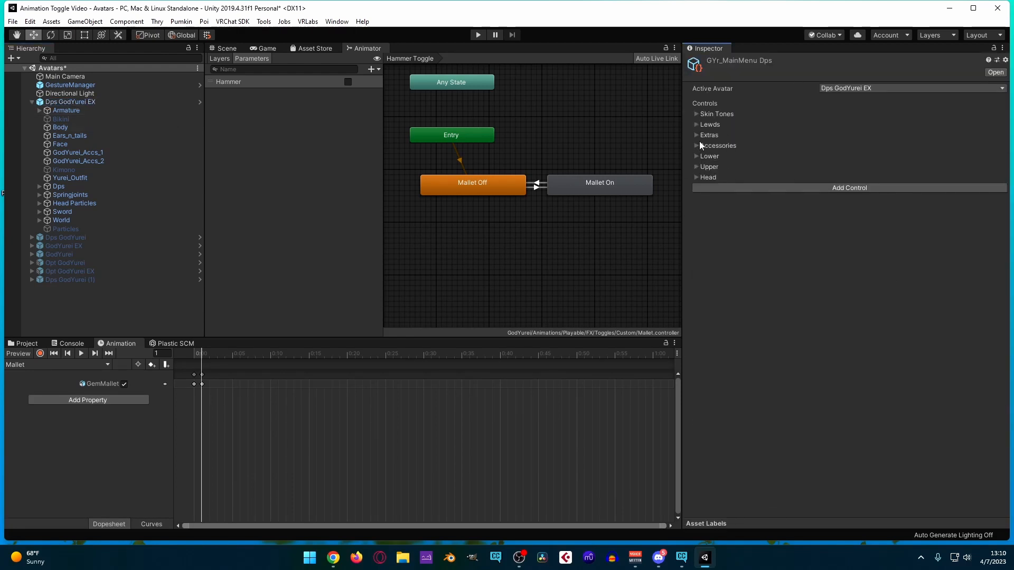
click(741, 187)
click(708, 188)
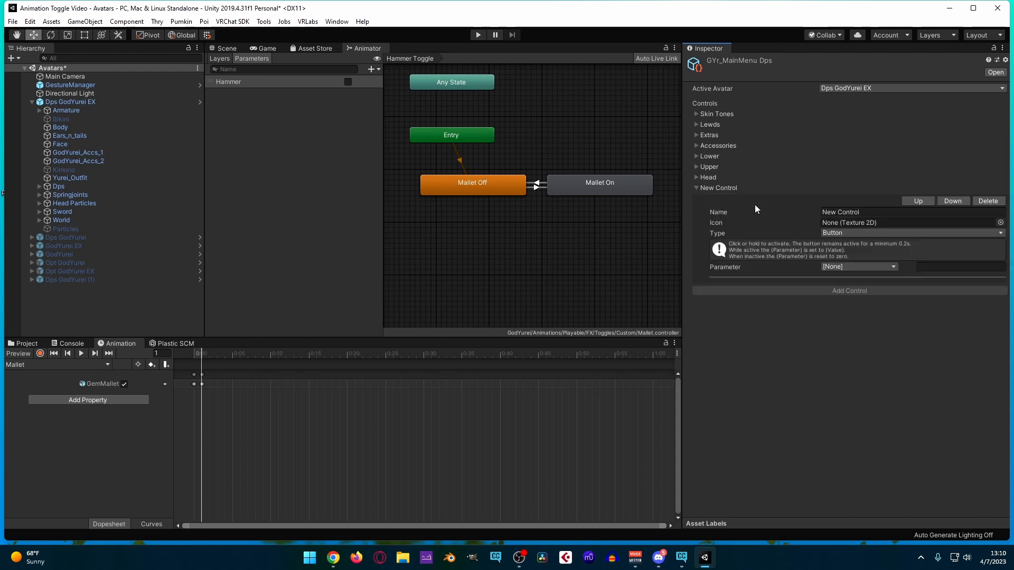
click(837, 211)
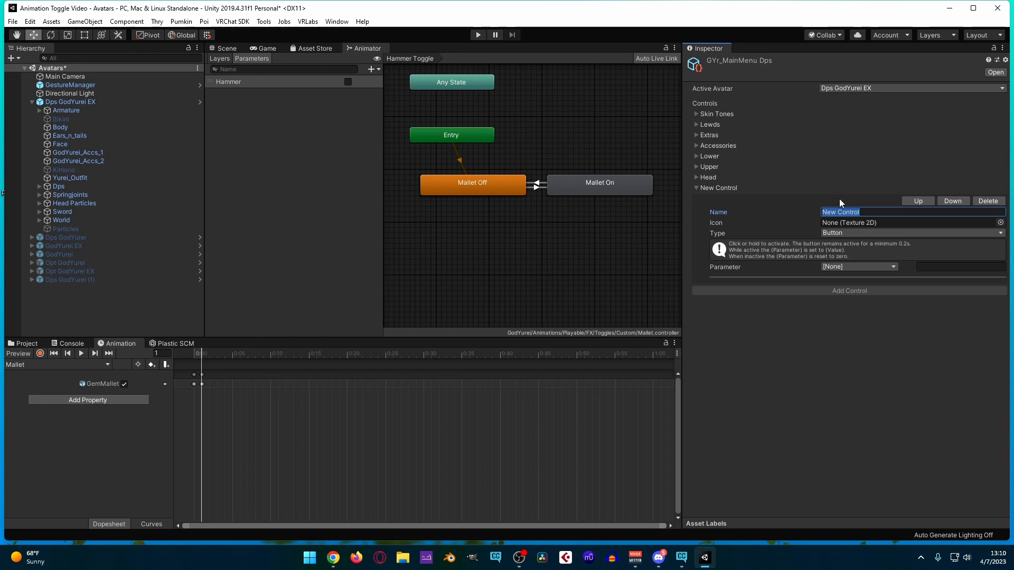
text(Hammer)
Set the Hammer menu control's type to Toggle and its parameter to Hammer, Bool.
click(897, 232)
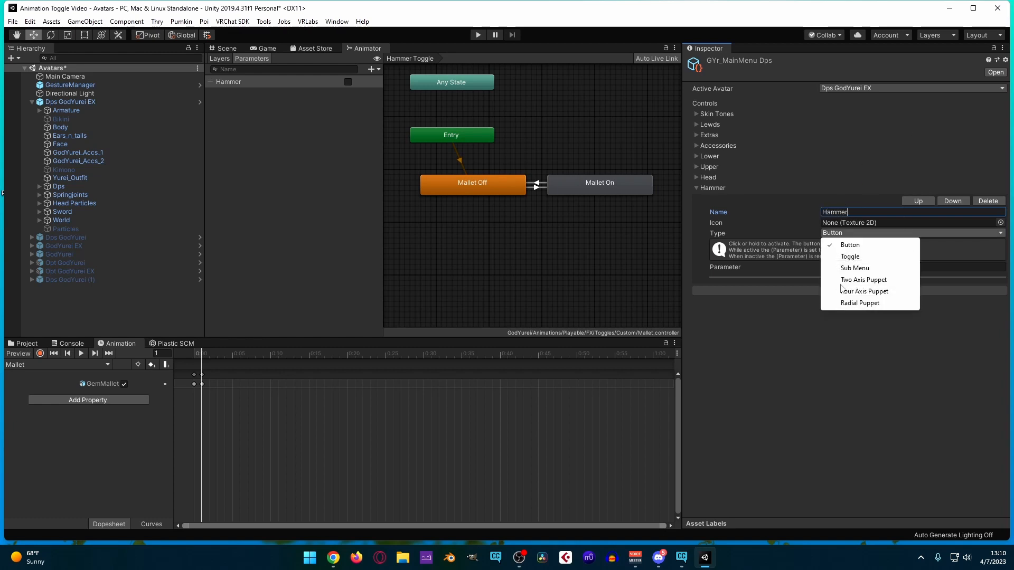
click(856, 257)
click(876, 268)
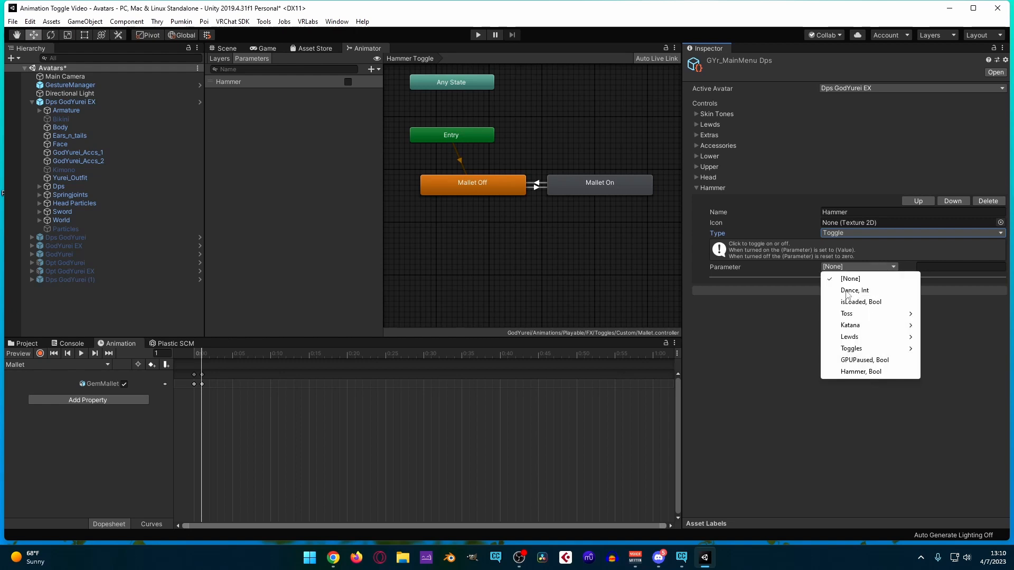
click(861, 371)
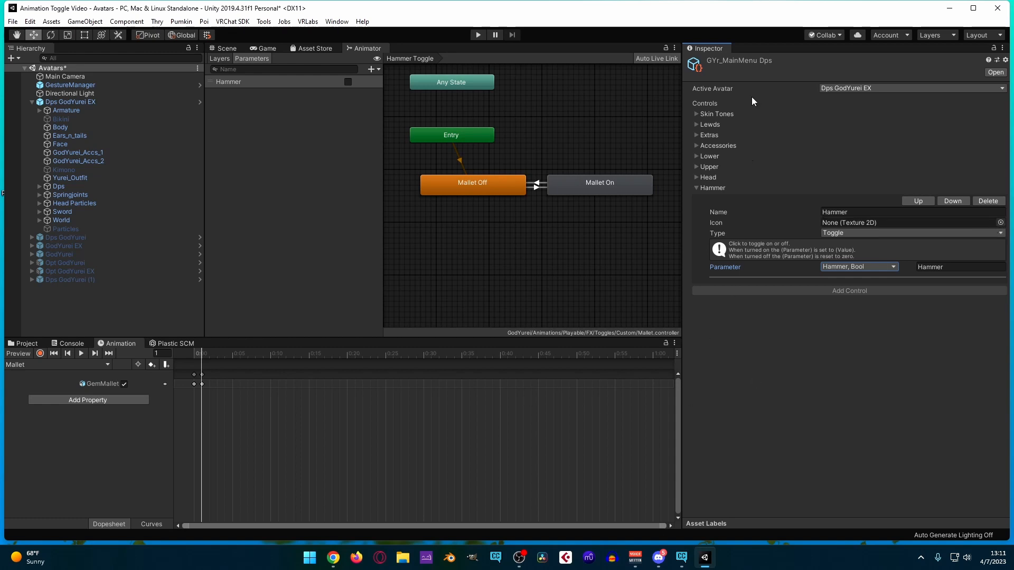
Look at the settings of the Skin Tones, Lewds and Extras controls in the main menu.
click(696, 114)
click(696, 114)
click(696, 124)
click(696, 124)
click(695, 136)
click(695, 136)
Return to the Scene view and open the GodYurei/Animations/Playable/FX/Toggles/Custom folder containing the Mallet clip and controller.
click(211, 57)
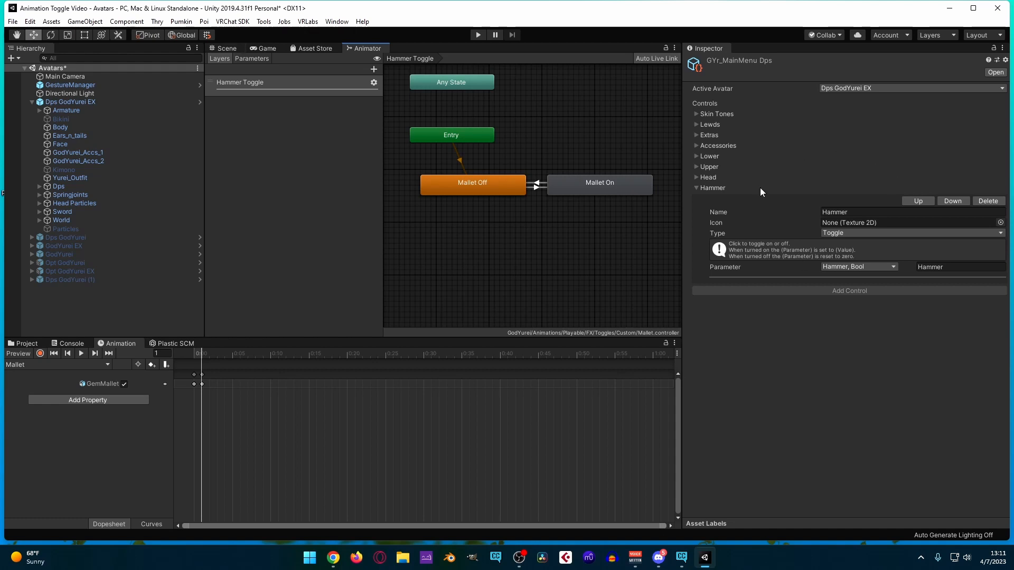
click(227, 48)
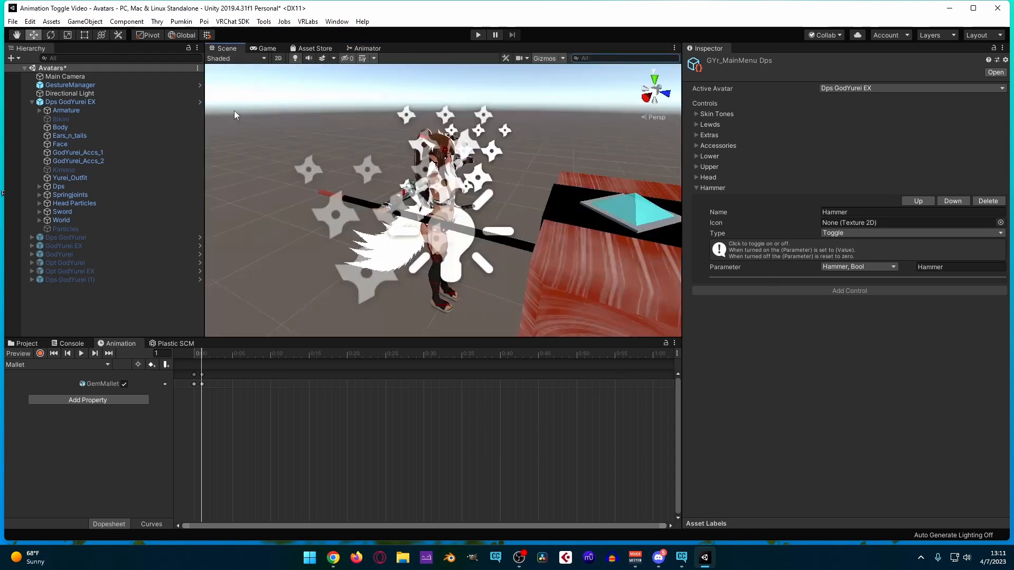
click(24, 344)
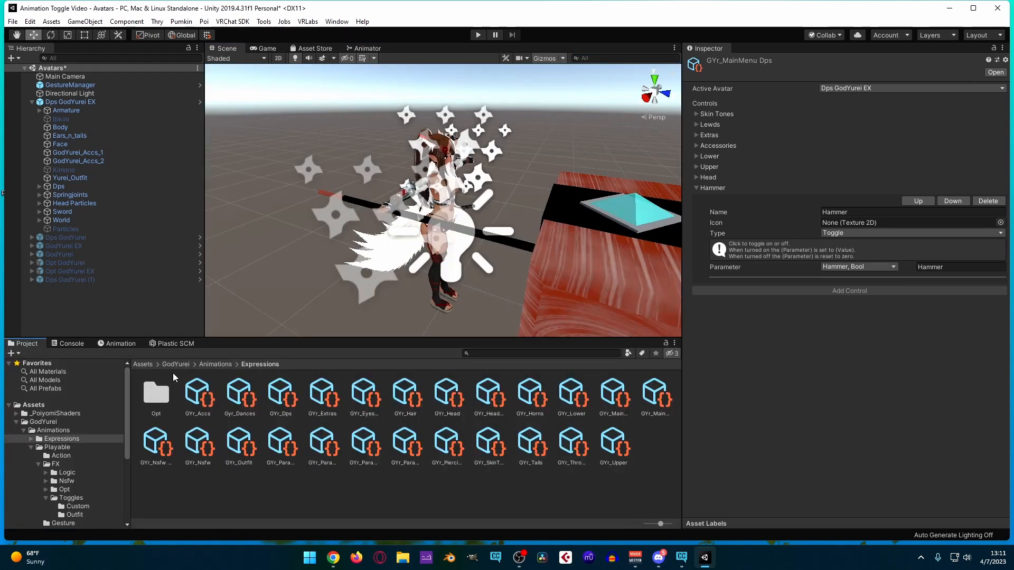
click(212, 364)
double_click(196, 393)
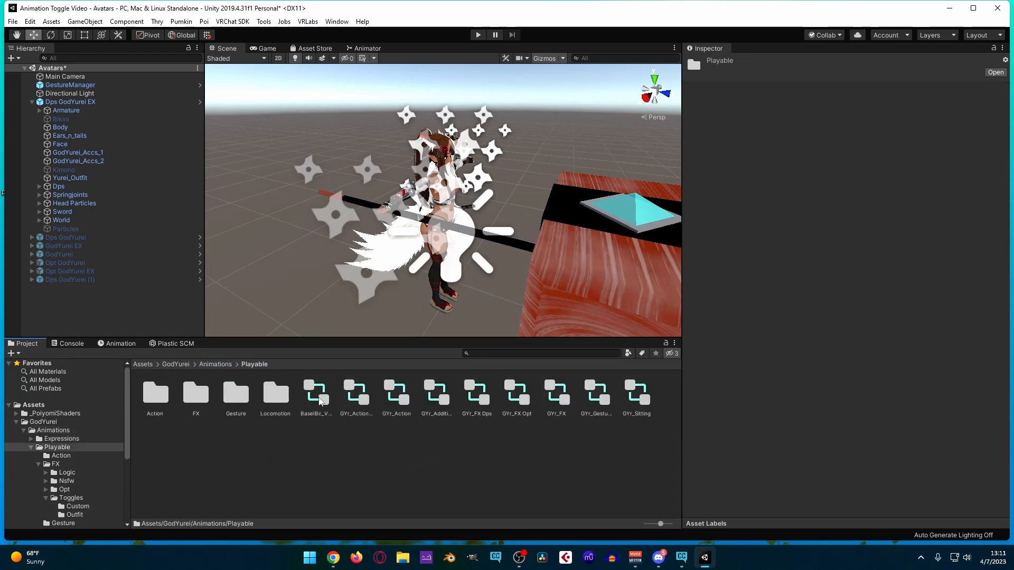
double_click(195, 394)
double_click(277, 393)
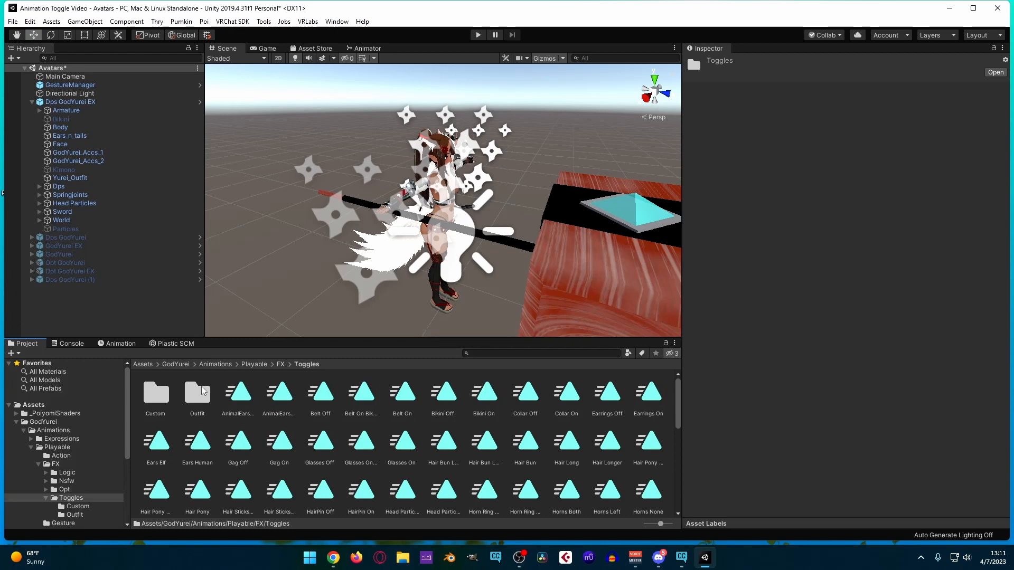
double_click(156, 393)
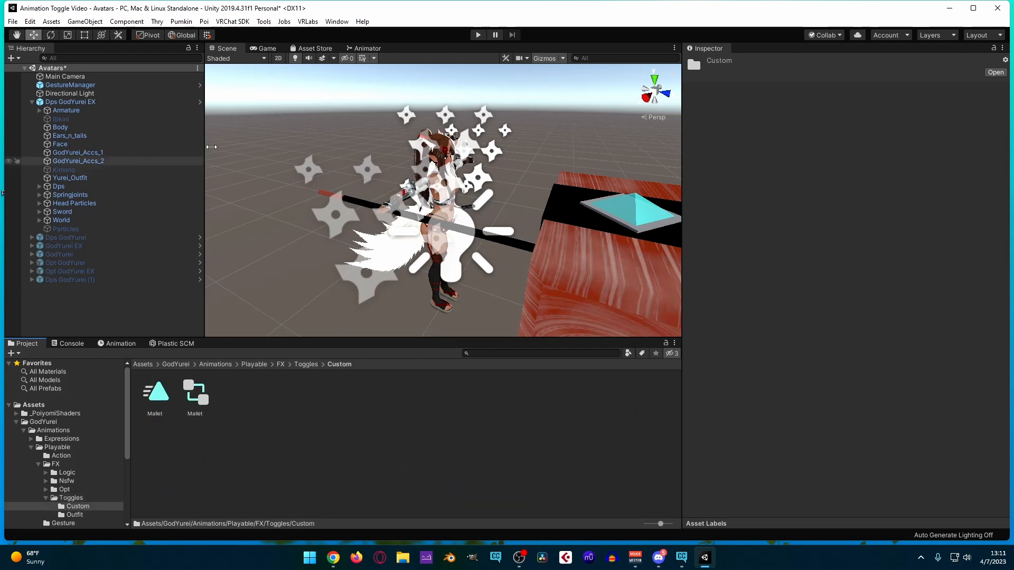
Open the VRLabs Avatars 3.0 Manager and assign Dps GodYurei EX as its avatar.
click(309, 22)
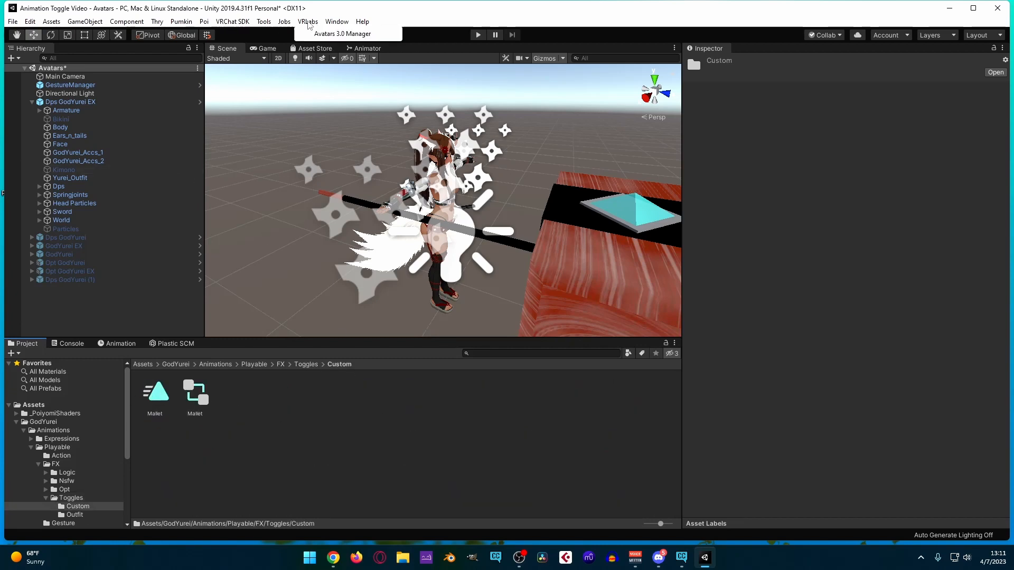
click(338, 33)
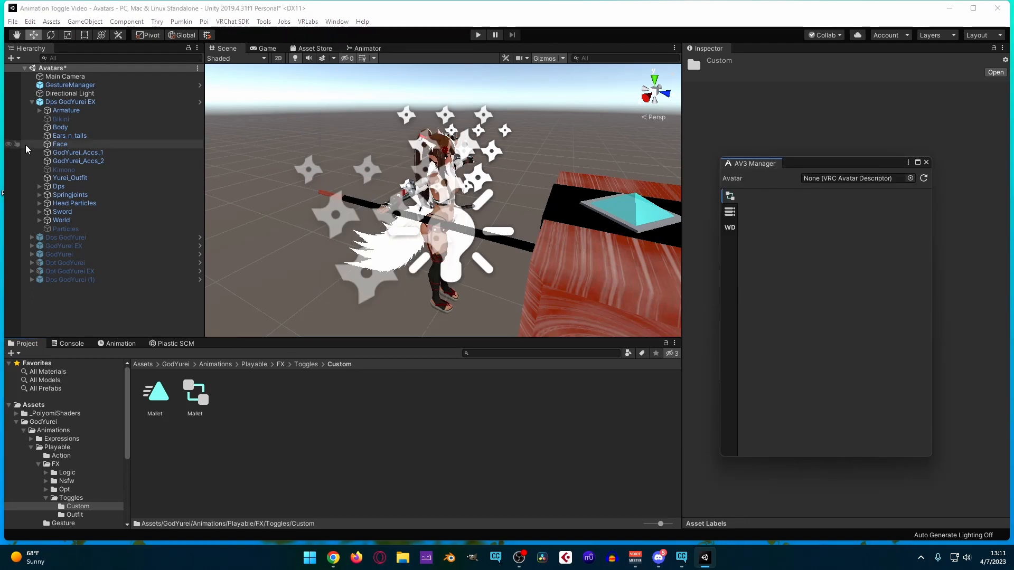
drag(76, 104, 824, 182)
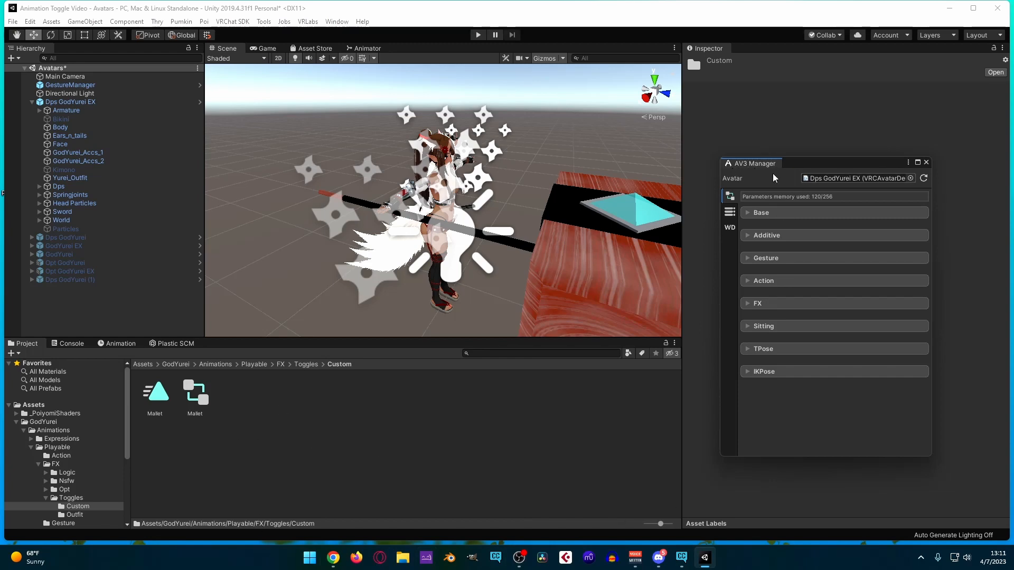
Expand the FX layer of the avatar and look through its controller and synced parameter list.
click(744, 303)
scroll(825, 295, down, 10)
scroll(877, 355, up, 5)
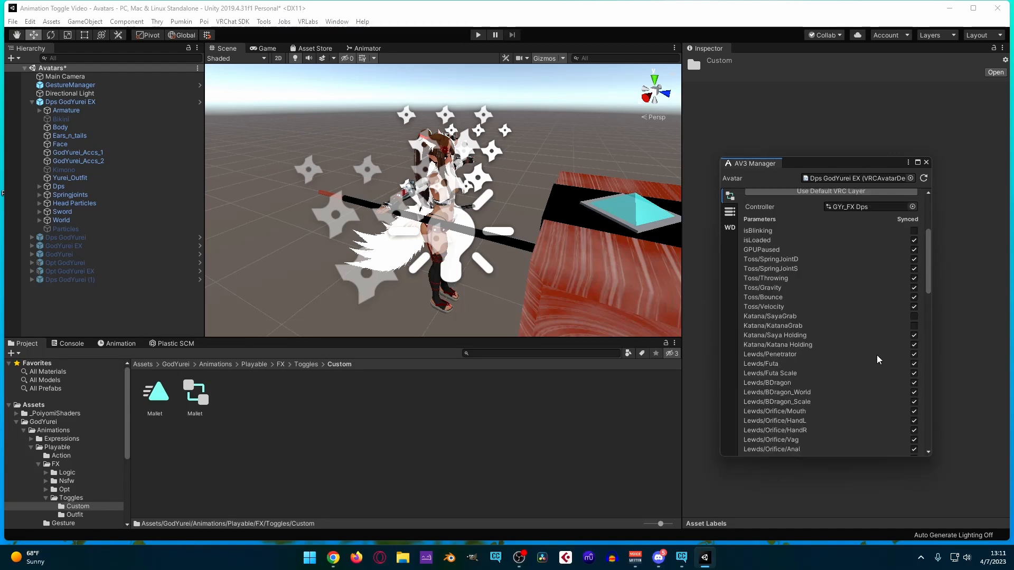
scroll(877, 355, up, 5)
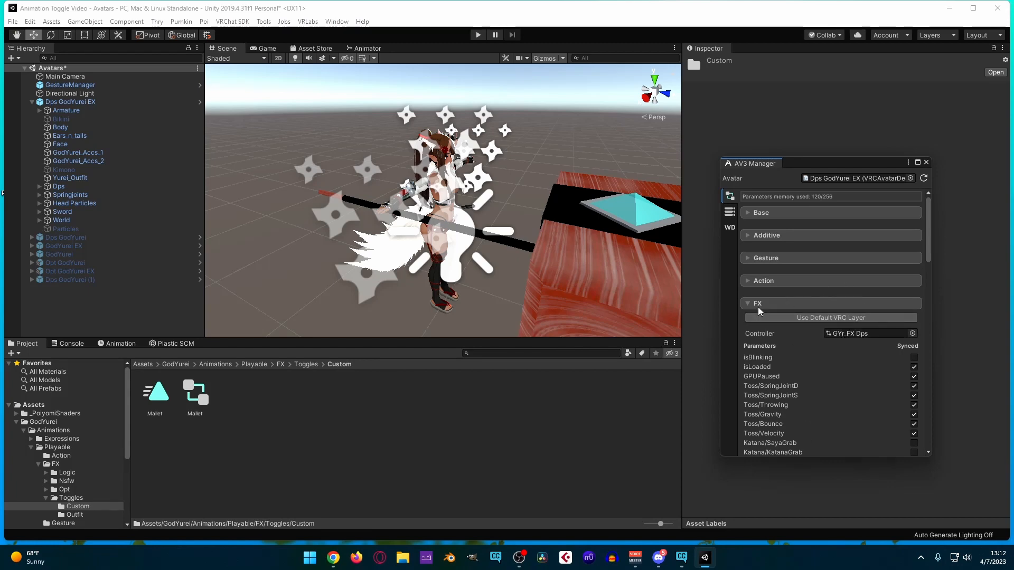
scroll(828, 339, down, 3)
scroll(828, 339, down, 10)
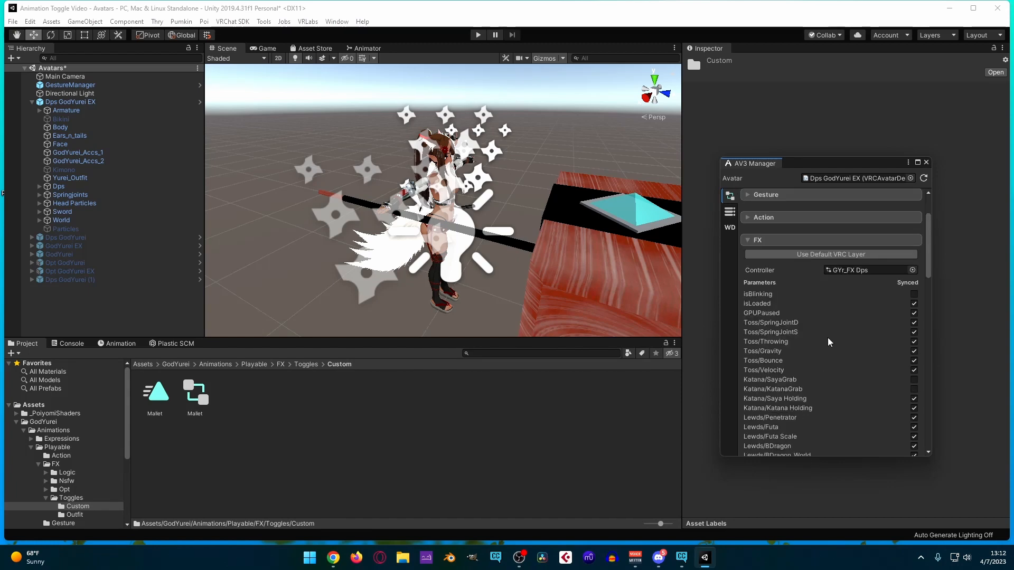
scroll(848, 355, down, 10)
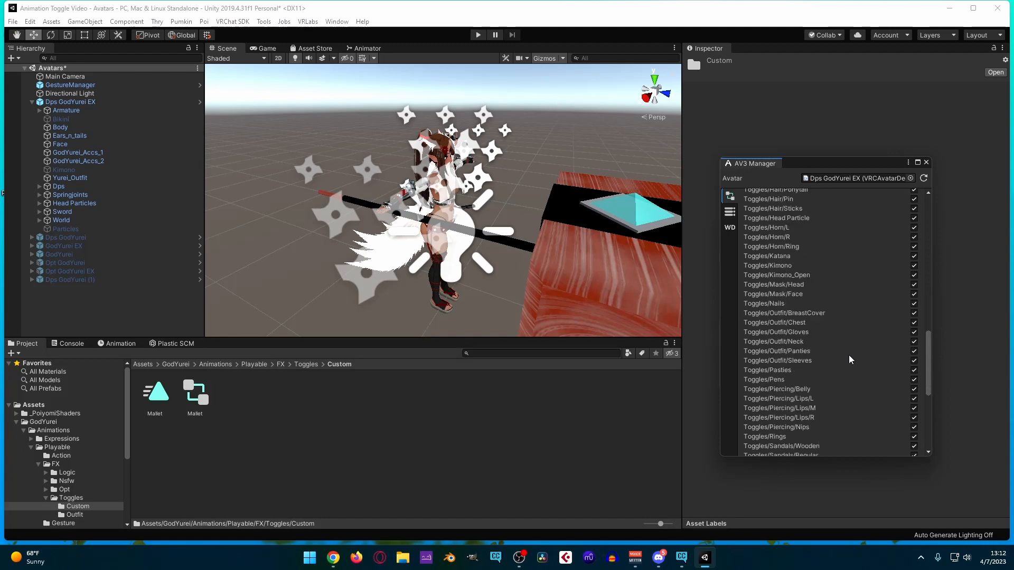
scroll(850, 356, up, 15)
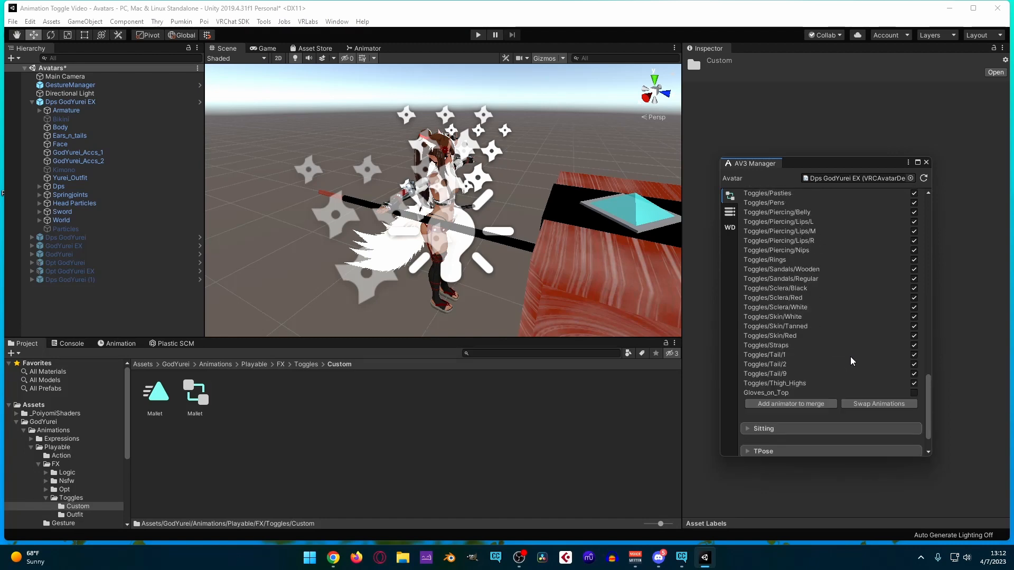
scroll(851, 355, up, 6)
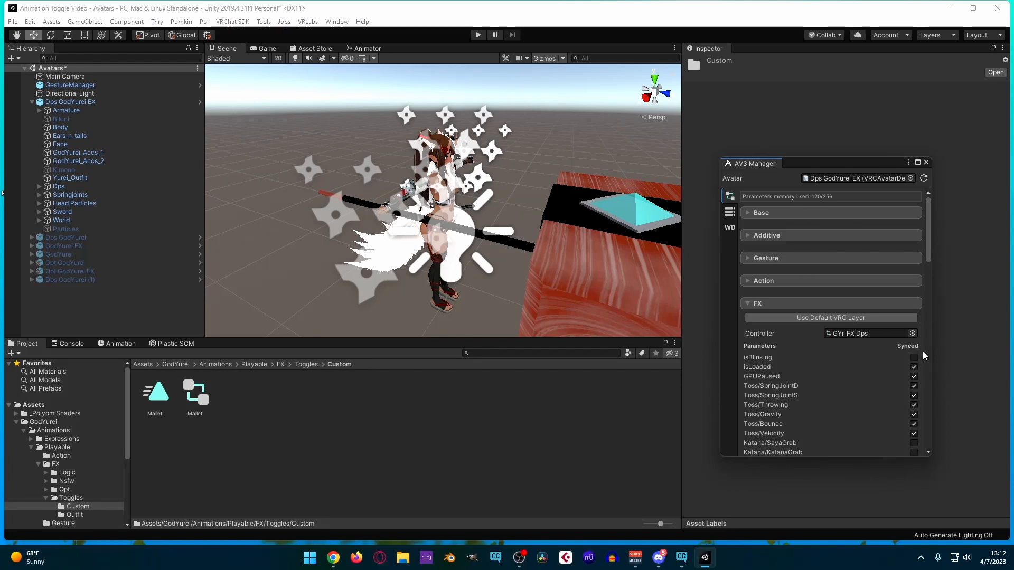
Start an animator merge on the FX layer with the Mallet controller as the animator to add.
scroll(810, 396, down, 20)
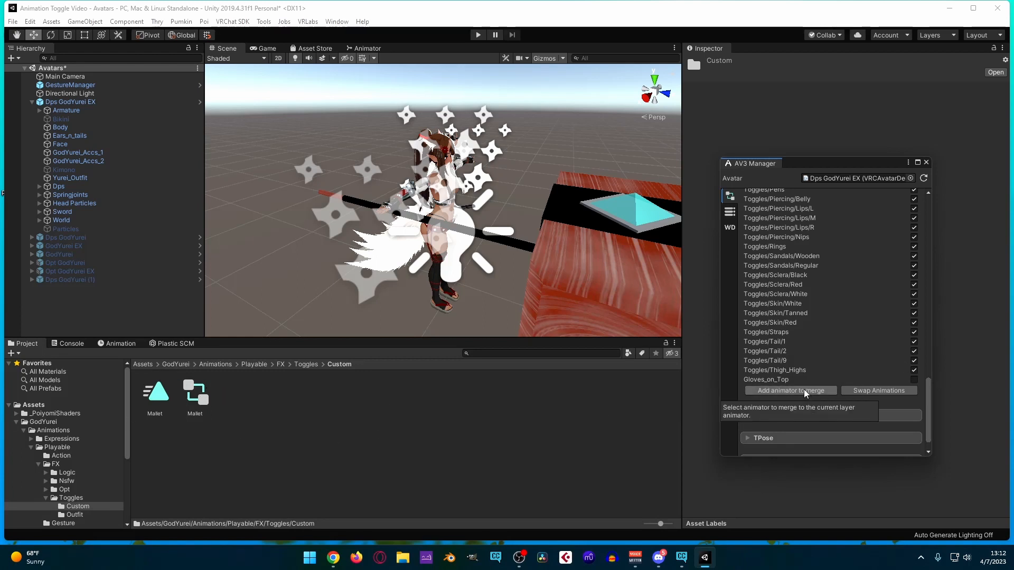
scroll(837, 368, down, 1)
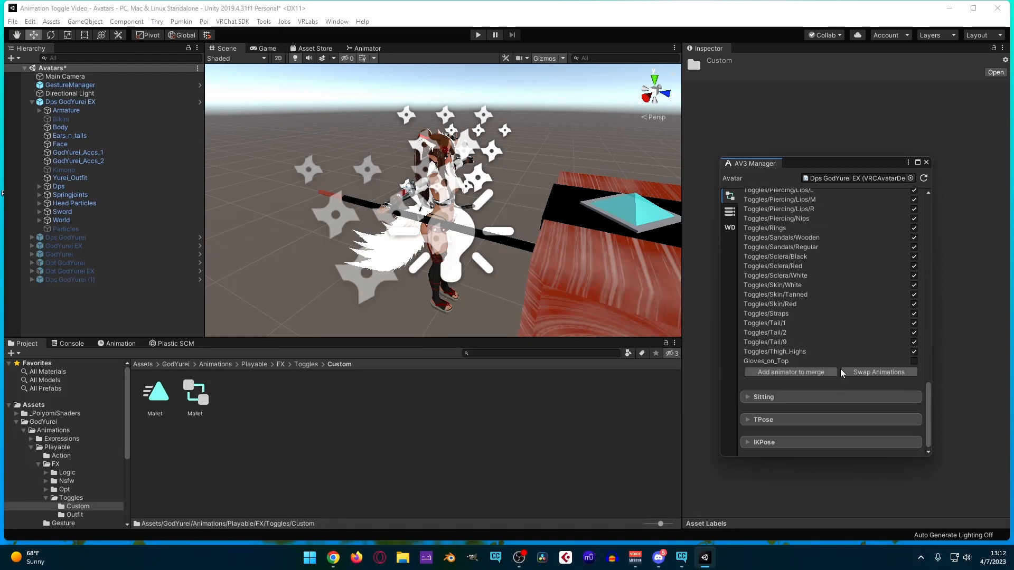
click(768, 372)
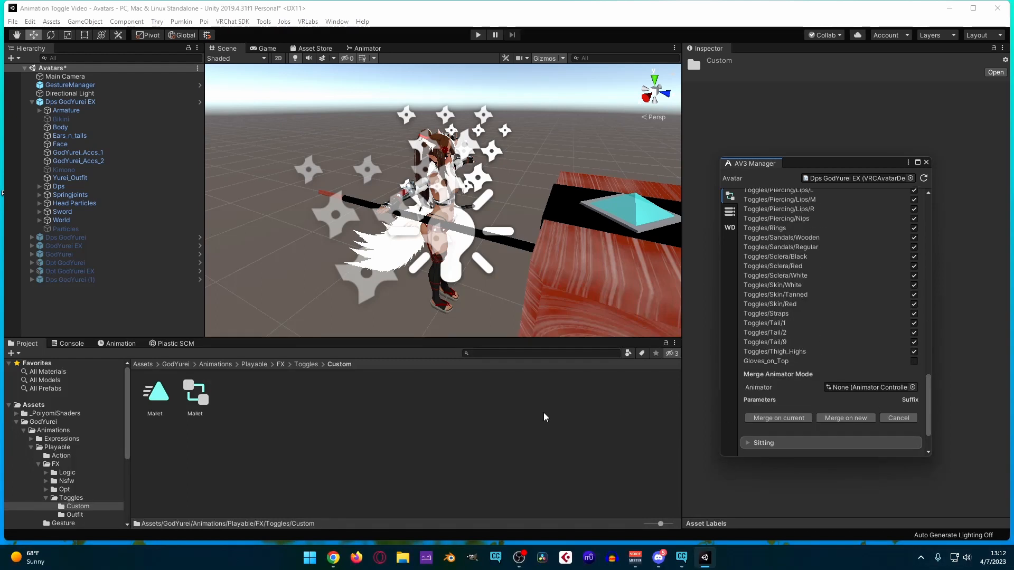
drag(195, 397, 836, 388)
scroll(851, 293, down, 3)
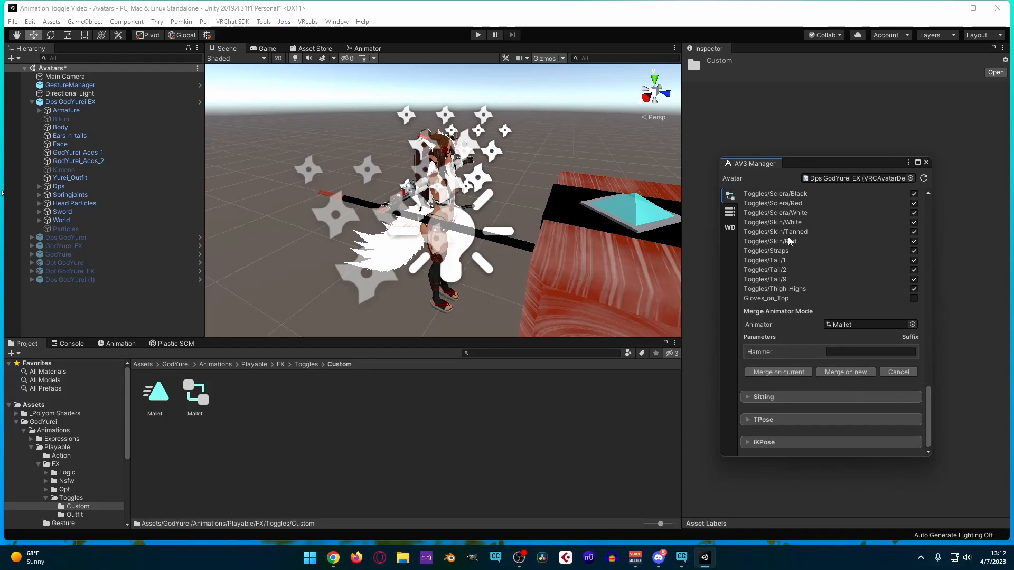
Check the FX controller's parameters and merge the Mallet animator onto the current controller without a suffix for Hammer.
scroll(836, 310, up, 10)
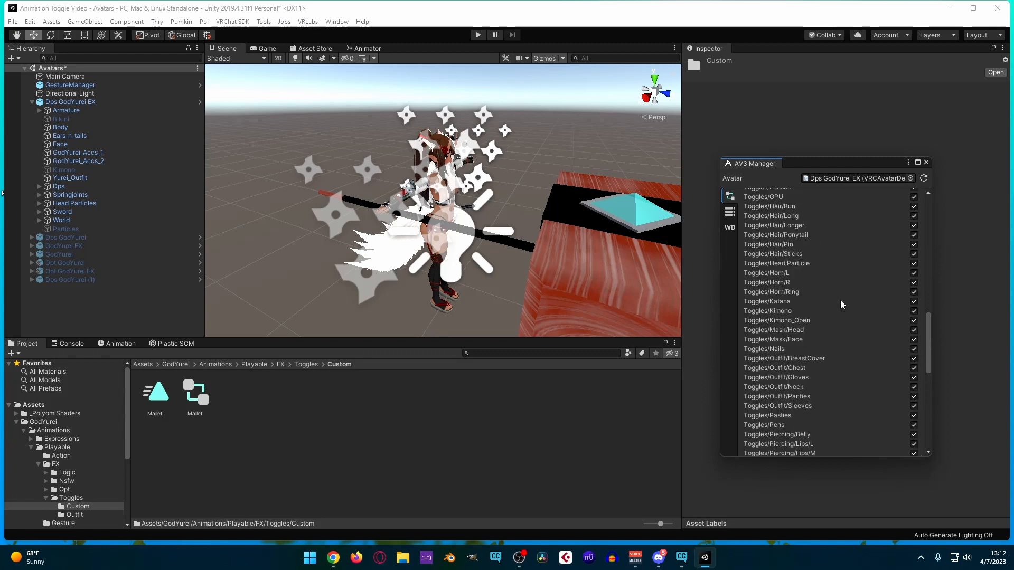
scroll(845, 309, up, 10)
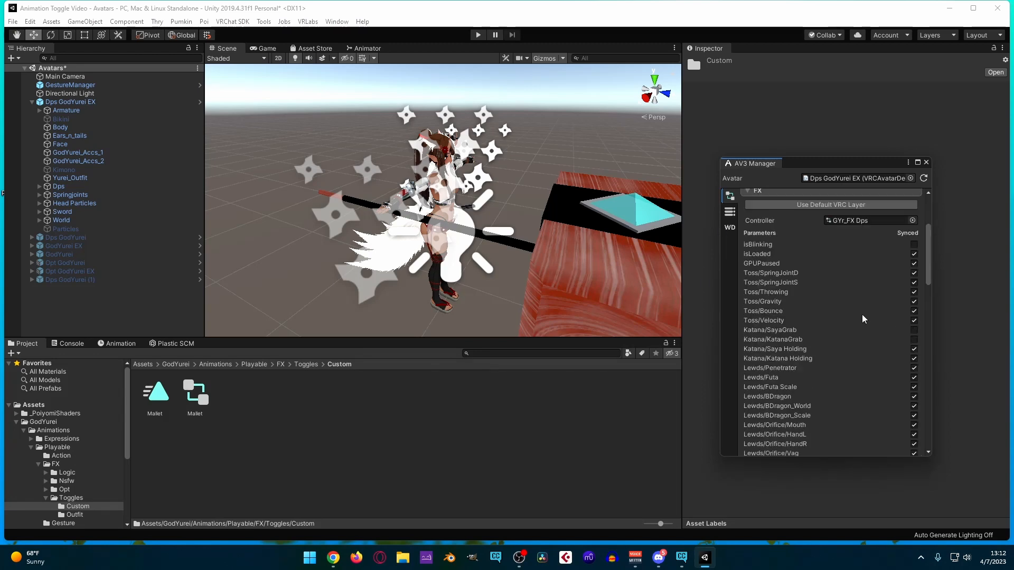
scroll(862, 315, down, 15)
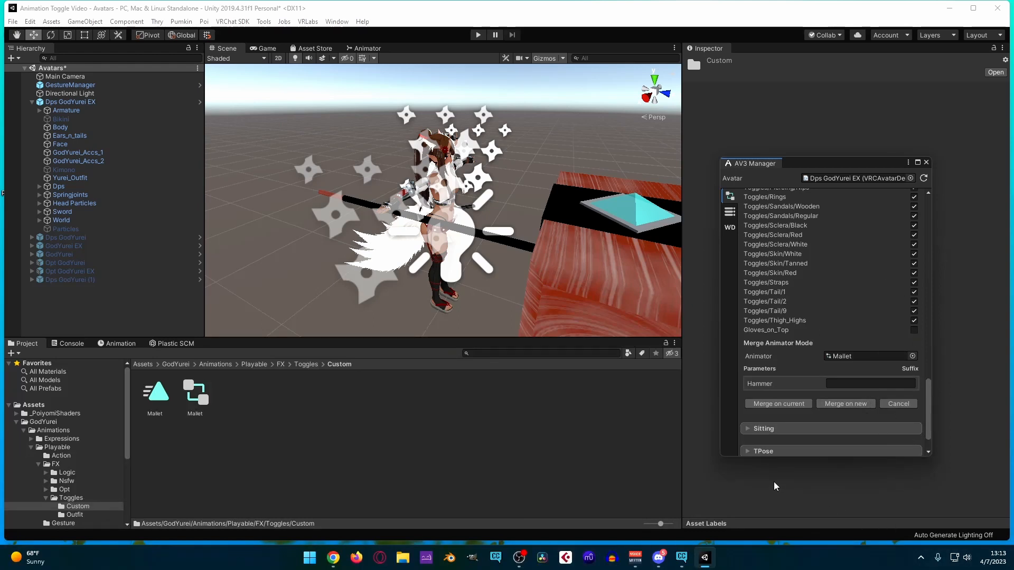
click(782, 407)
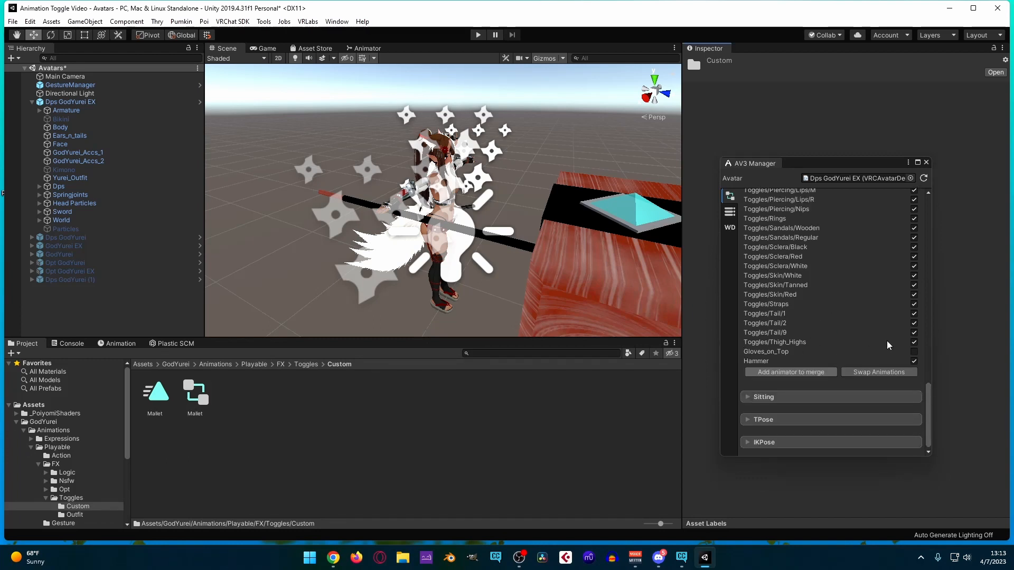
Show the avatar's expression parameters in the manager and create a VRChat Expression Parameters asset with its default name in the Custom folder.
click(730, 213)
scroll(821, 261, down, 15)
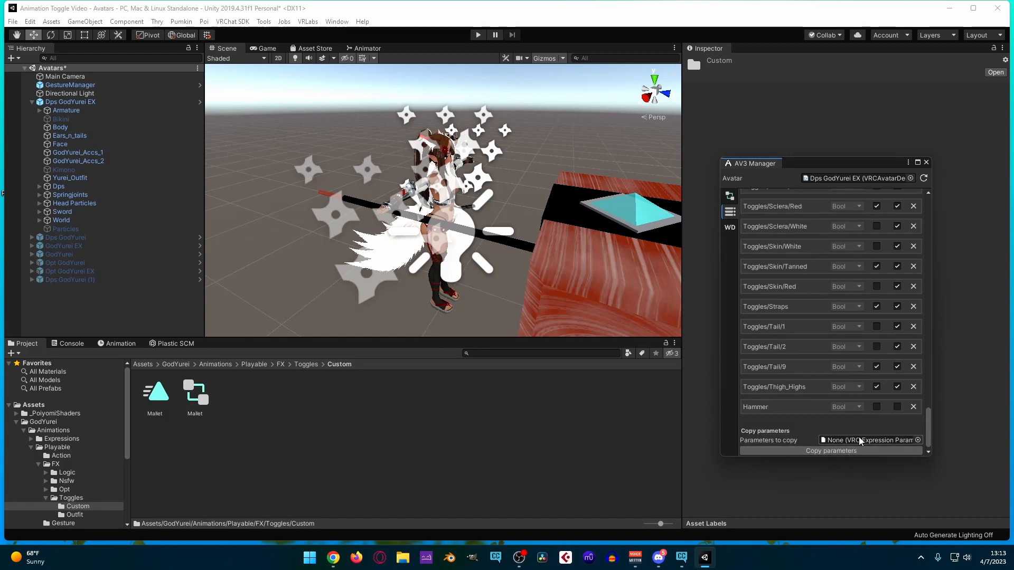
right_click(262, 407)
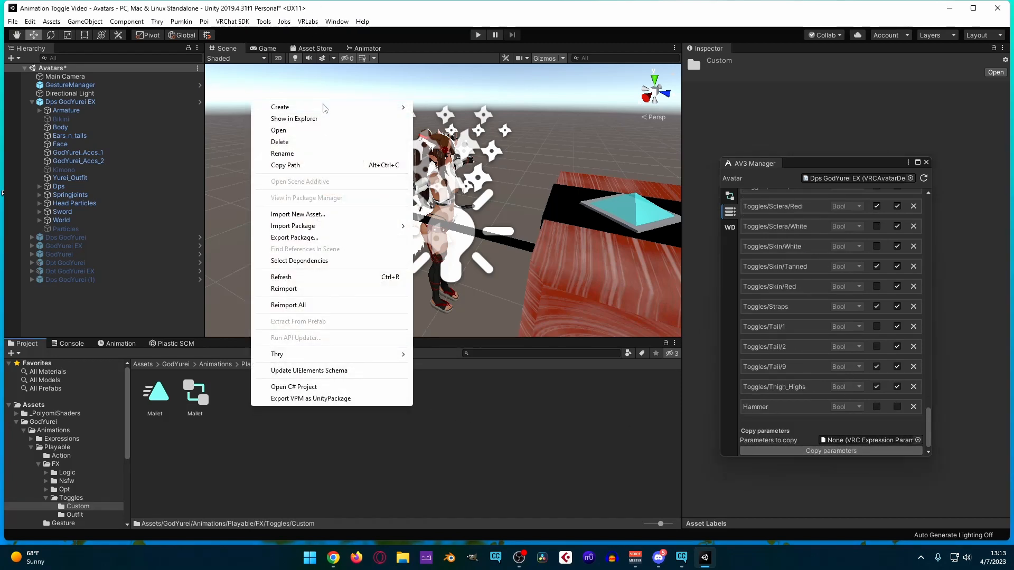
mouse_move(347, 107)
mouse_move(448, 107)
mouse_move(589, 111)
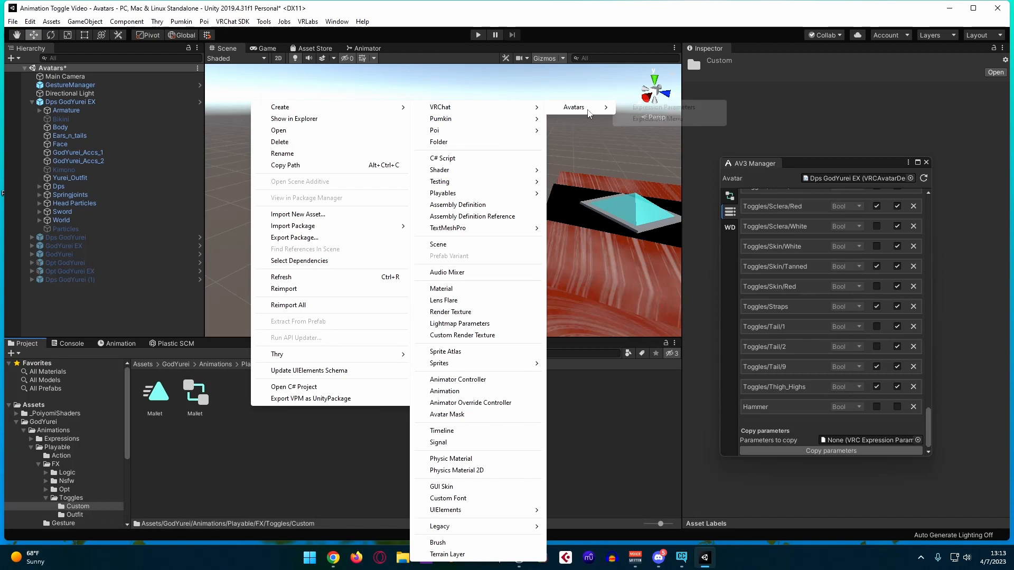
click(663, 108)
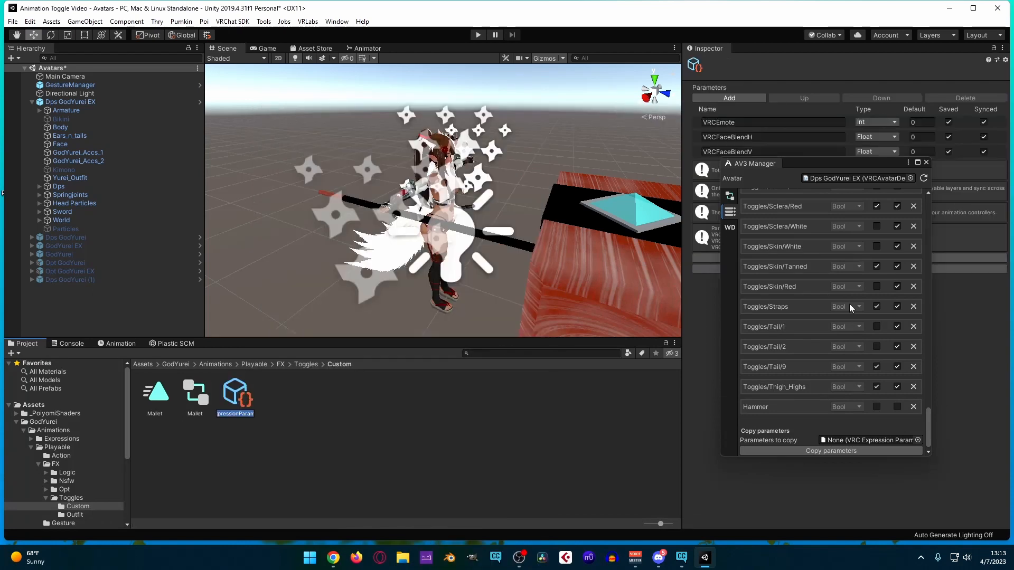
key(Return)
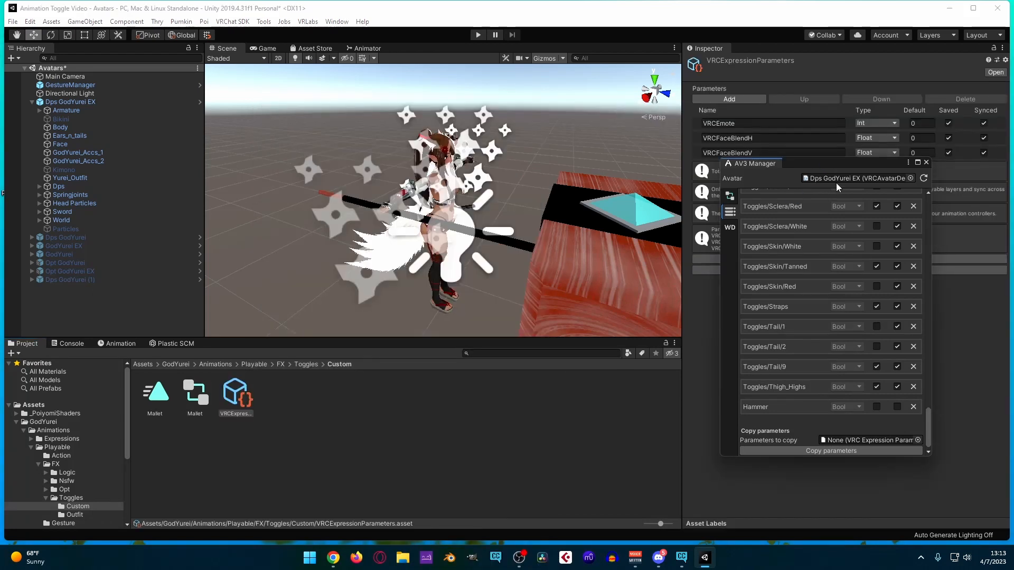
Move the manager window aside and delete VRCEmote, VRCFaceBlendV and VRCFaceBlendH from the new expression parameters asset.
drag(844, 167, 188, 89)
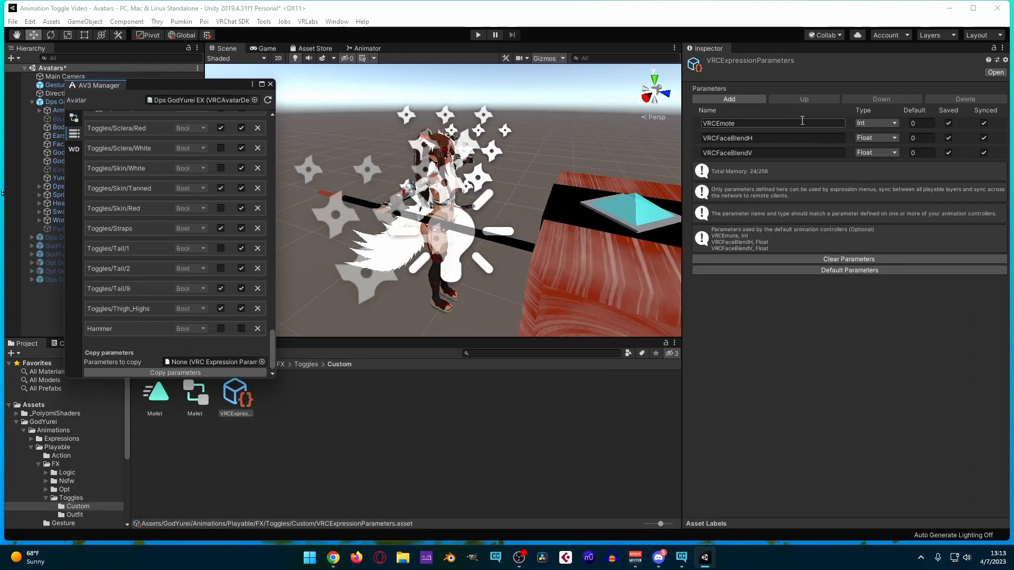
click(697, 126)
click(953, 99)
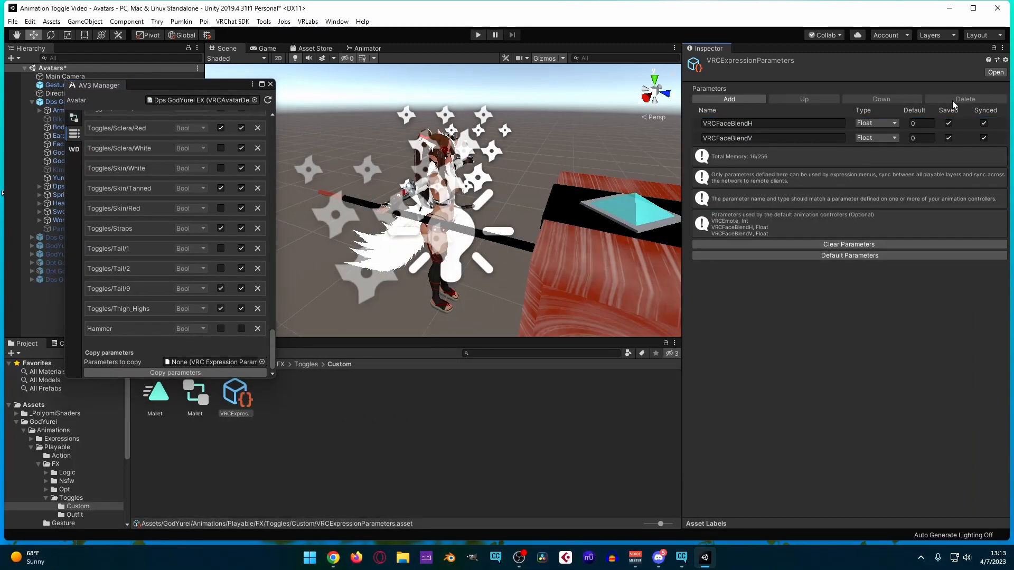
click(697, 138)
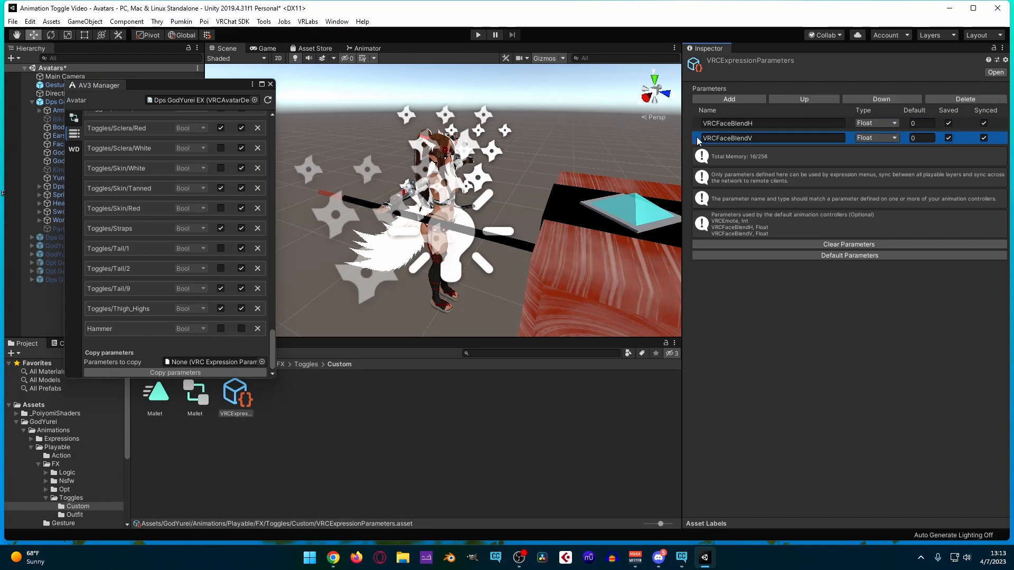
click(957, 97)
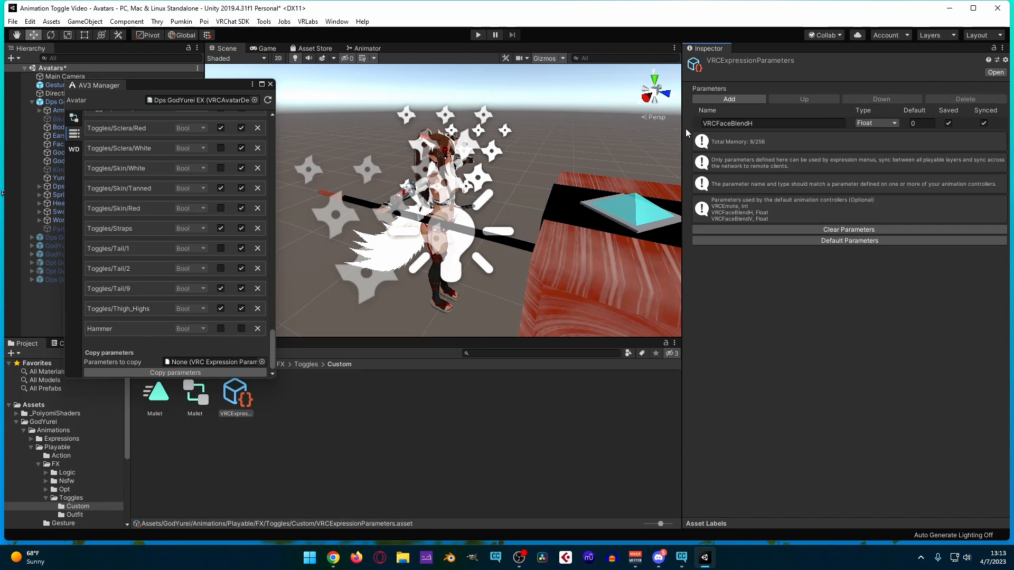
click(703, 123)
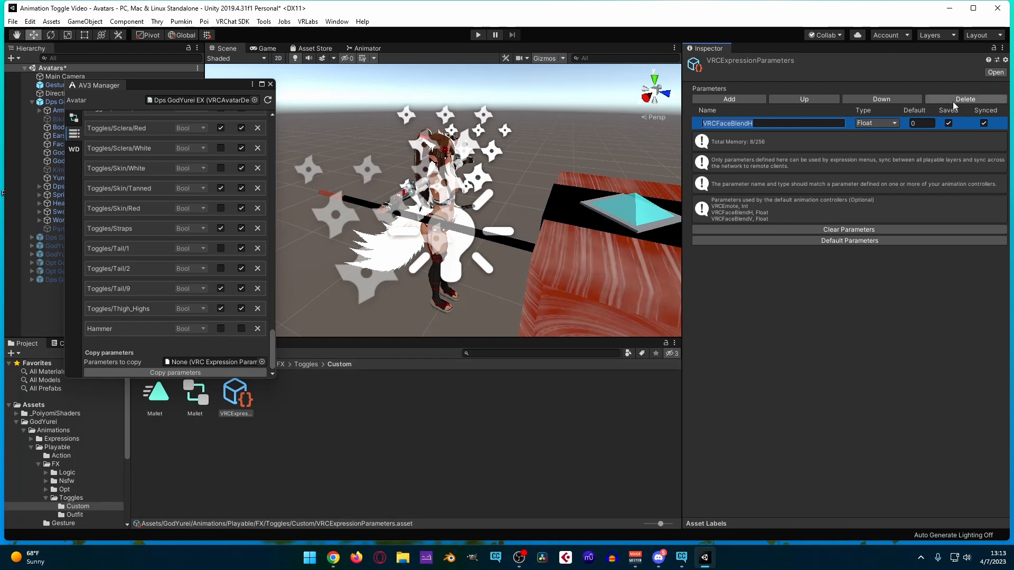
click(953, 100)
Add a parameter named Hammer of type Bool to the asset and enable Synced for it.
click(765, 99)
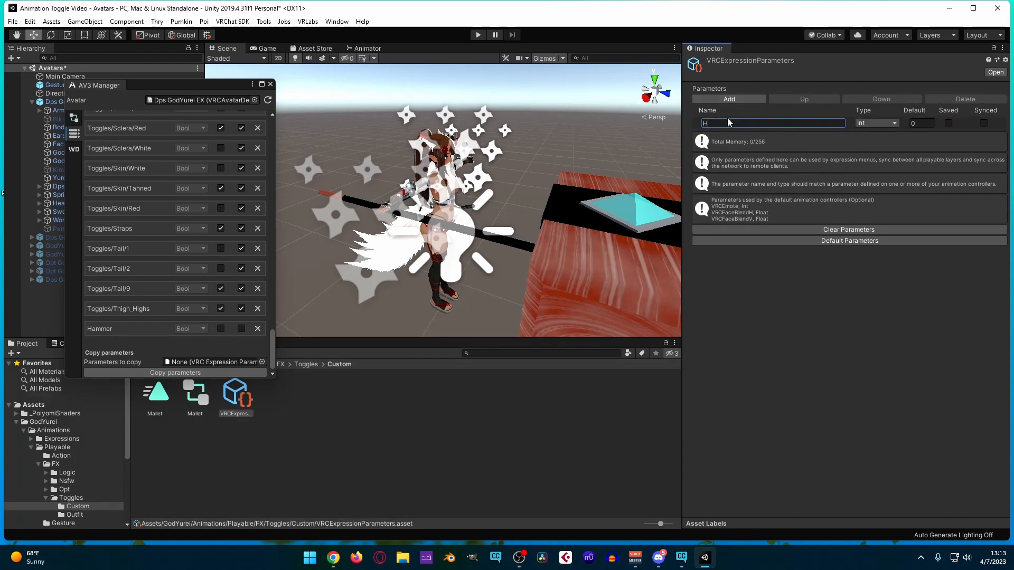
click(876, 123)
click(886, 148)
click(877, 123)
click(879, 139)
click(885, 124)
click(880, 158)
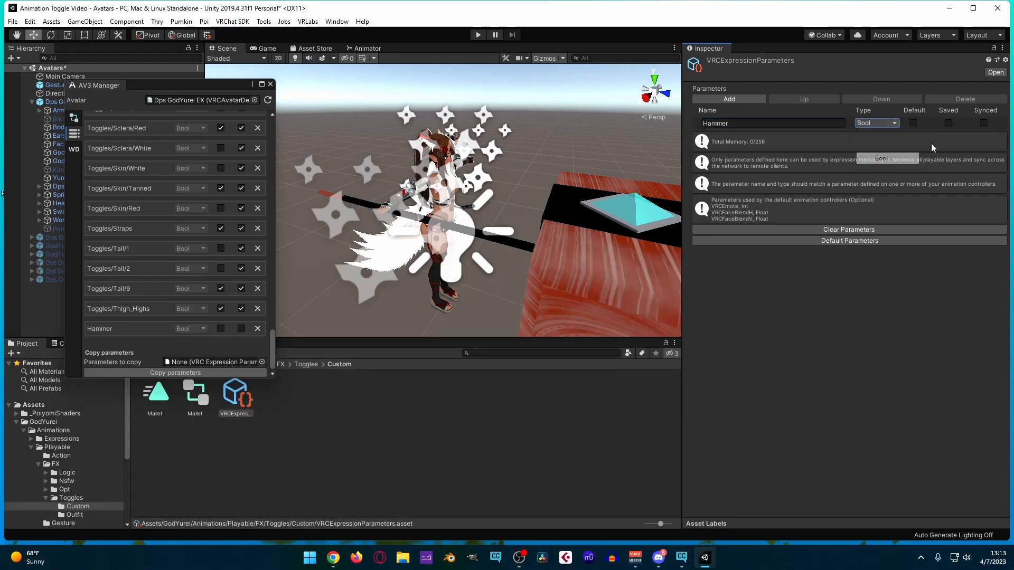
click(984, 123)
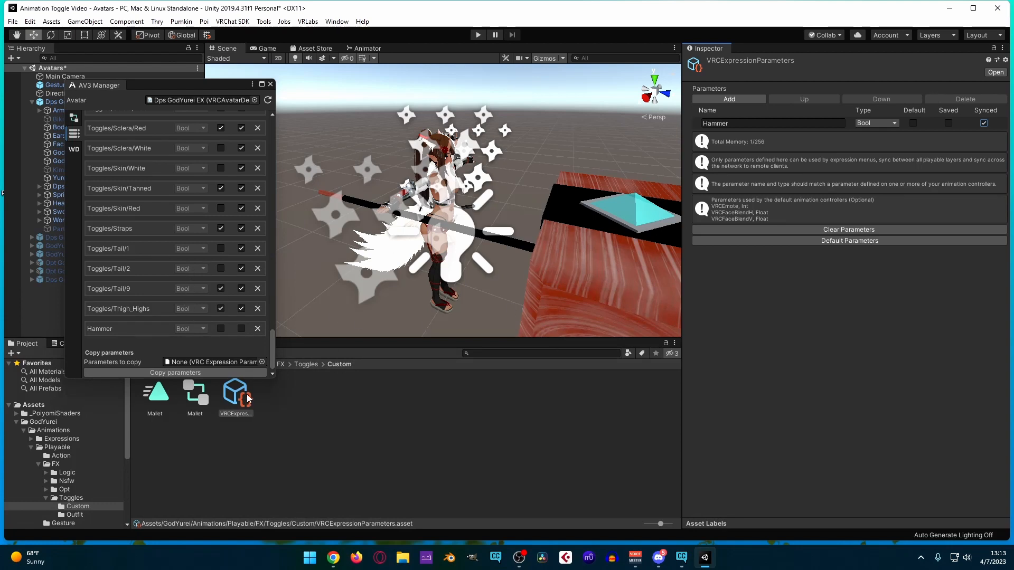
Copy the parameters from the VRCExpressionParameters asset to the avatar and close the AV3 Manager.
drag(248, 398, 224, 364)
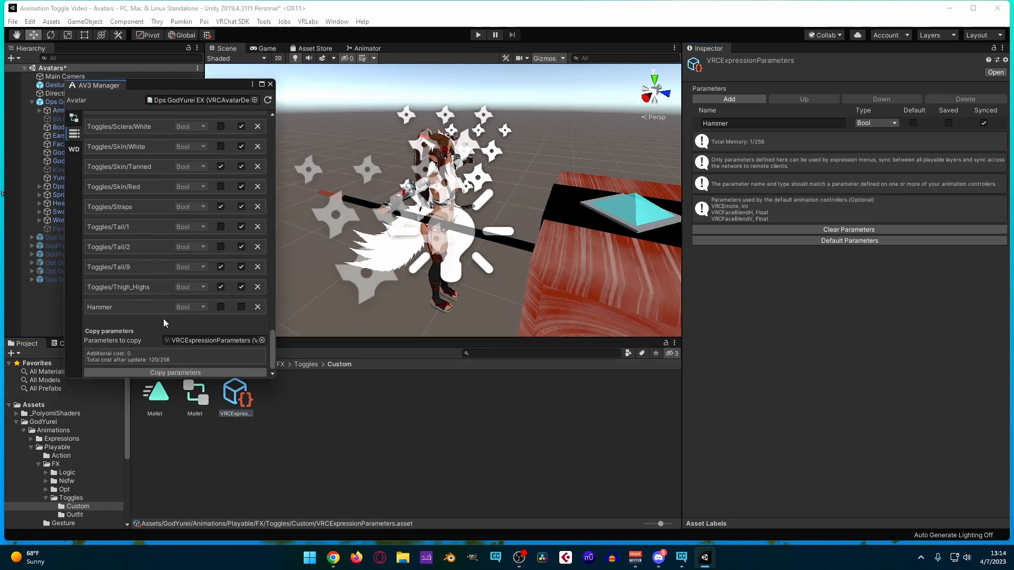
click(215, 372)
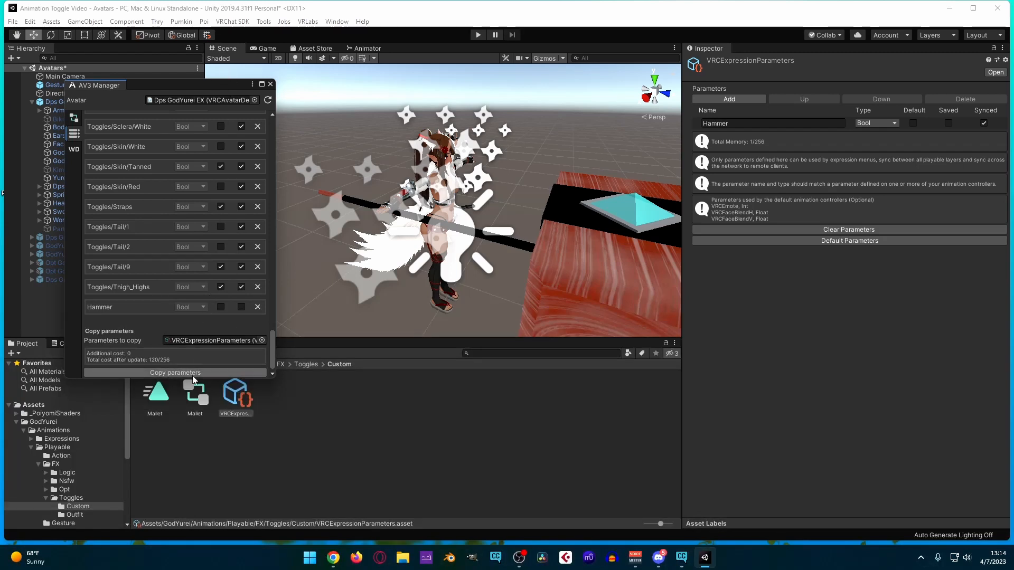
click(195, 371)
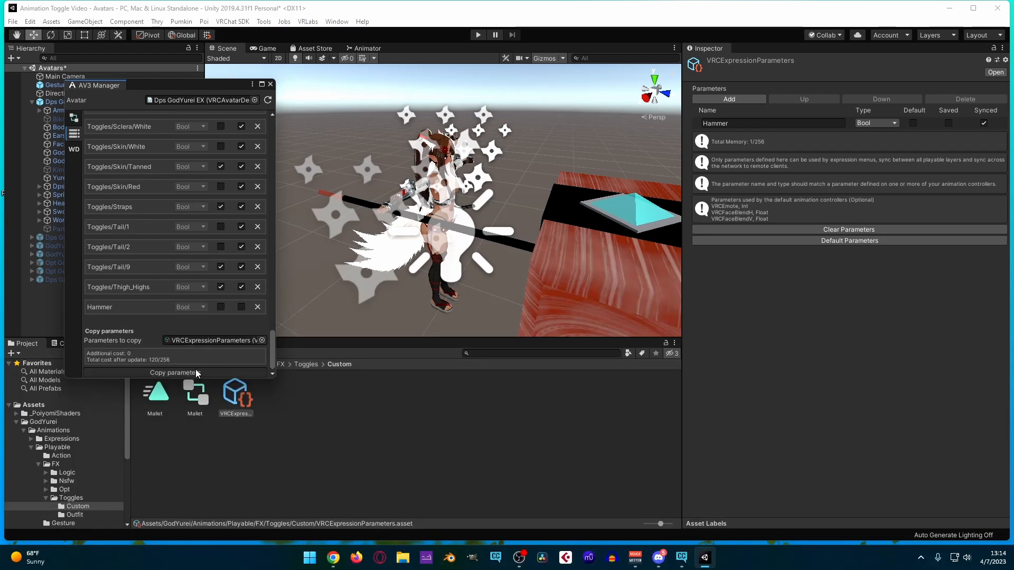
click(270, 84)
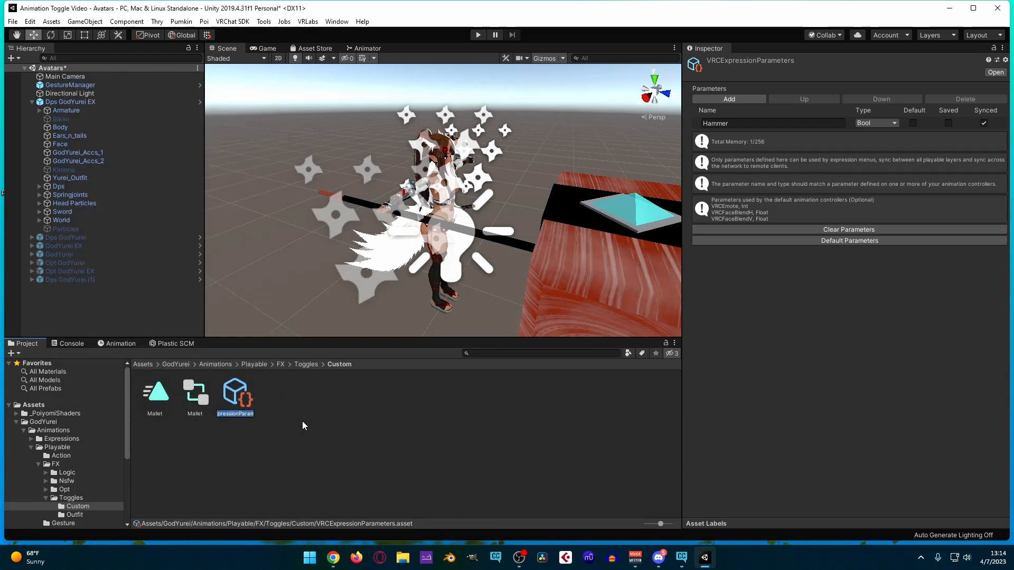
Rename the expression parameters asset as Mallet Paramaters.
text(Mallet)
text( Paramater)
key(Return)
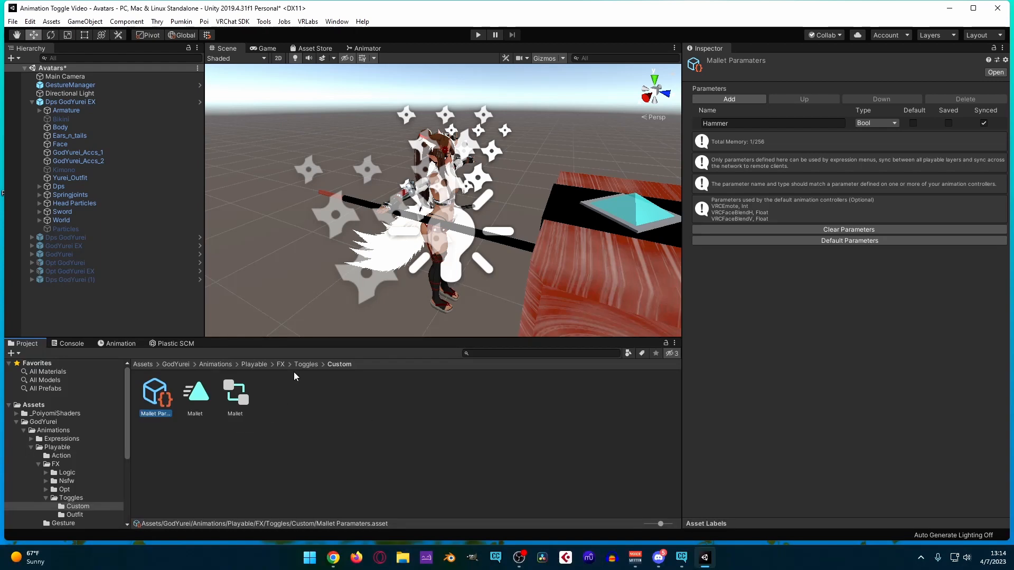
Create a folder named Custom inside the Toggles > Outfit folder.
click(305, 364)
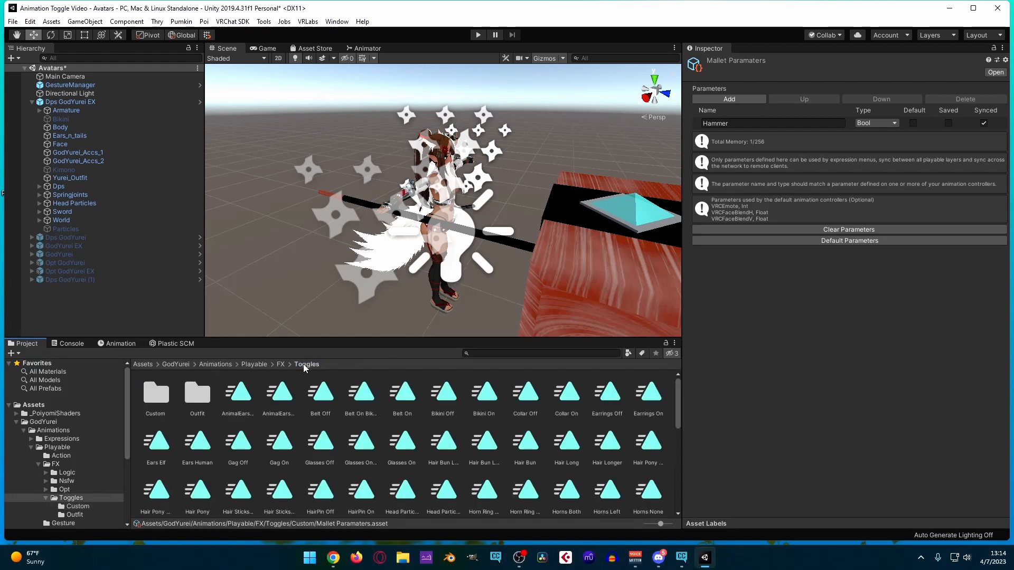
double_click(213, 417)
right_click(328, 442)
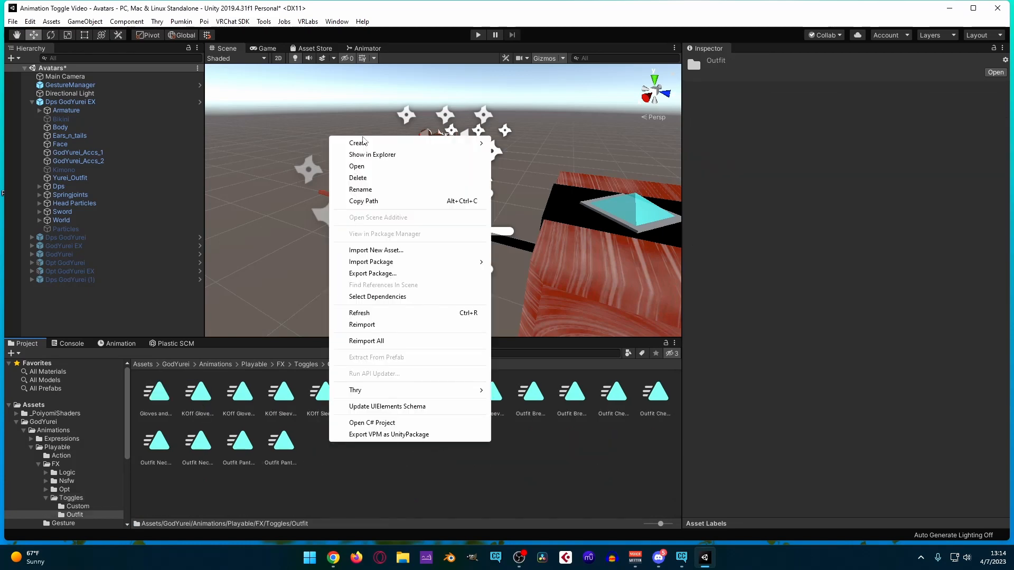
mouse_move(378, 147)
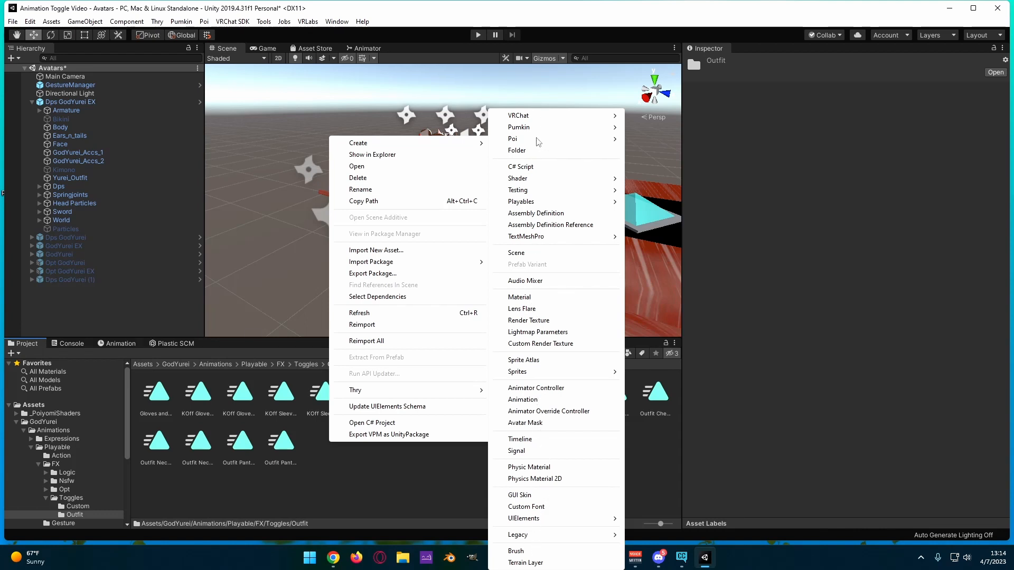
click(549, 152)
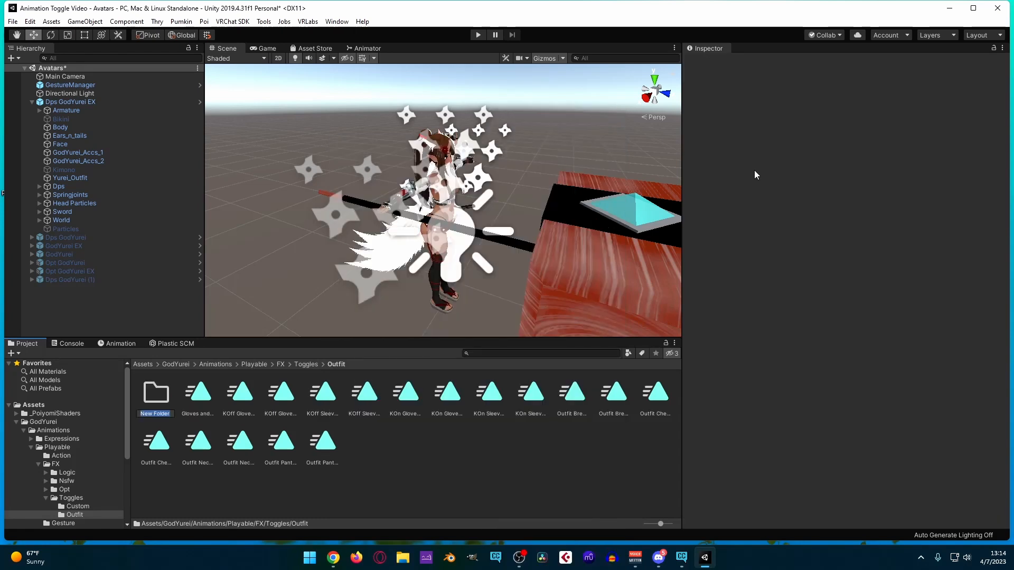
text(Custom)
key(Return)
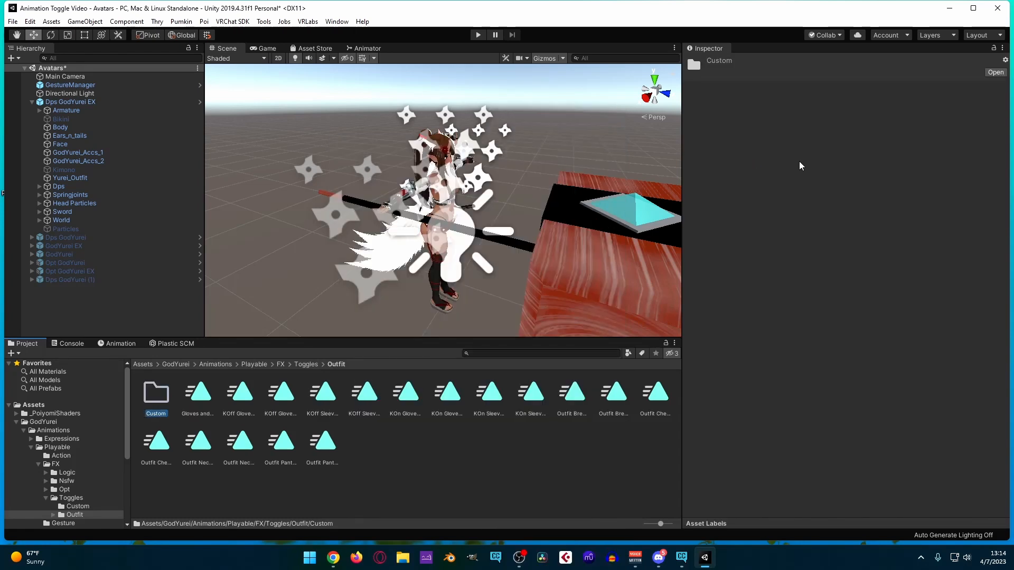
Create an animation clip named White inside the Outfit folder's Custom folder.
double_click(172, 397)
right_click(274, 432)
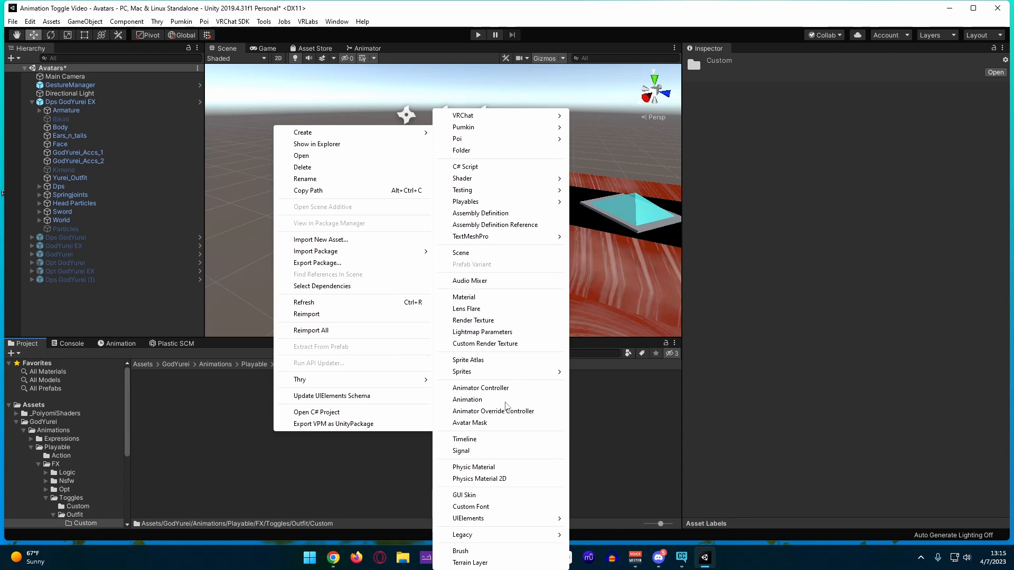
click(505, 402)
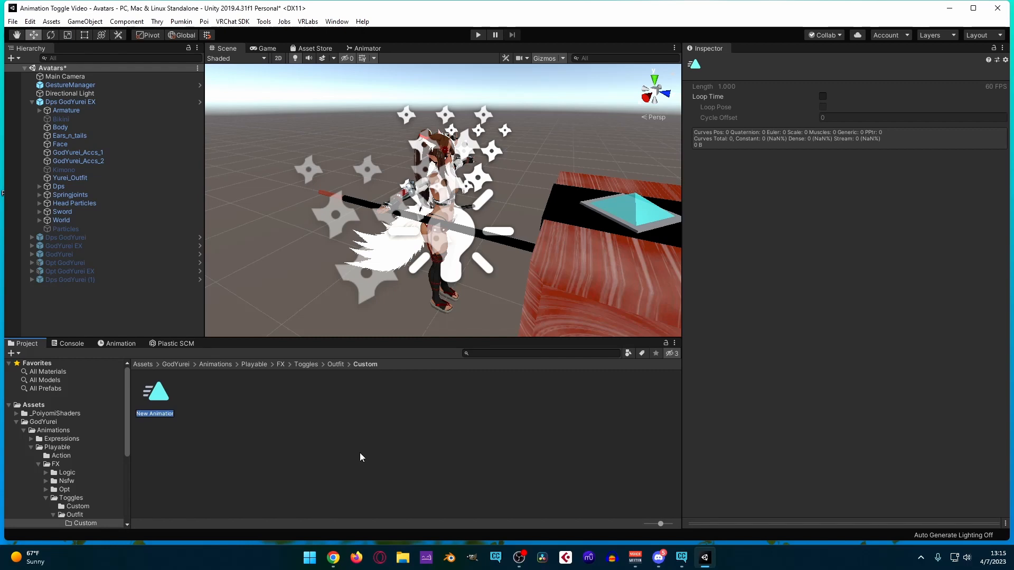
text(White)
key(Return)
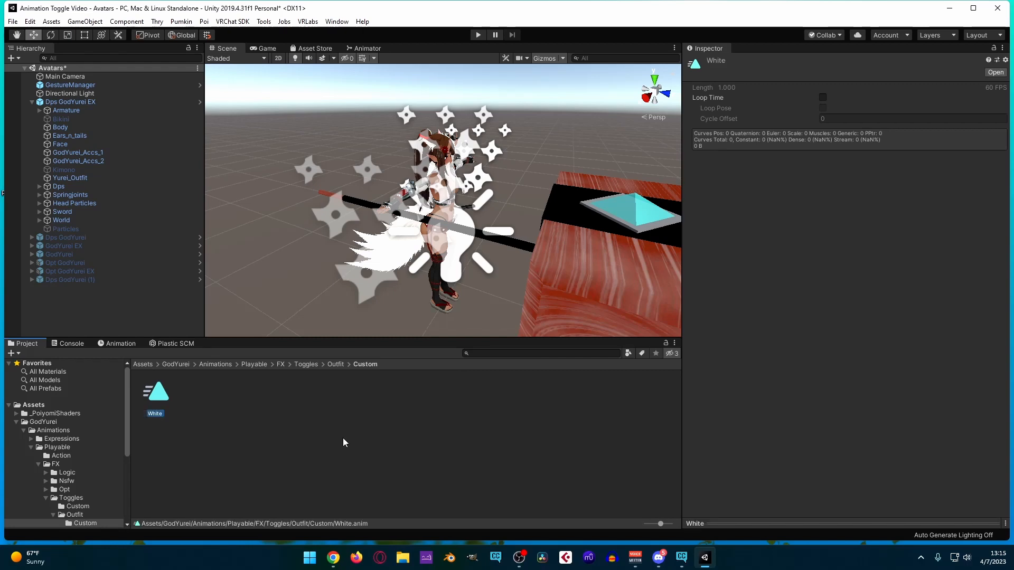
Duplicate the White animation clip and name the copy Black.
right_click(318, 441)
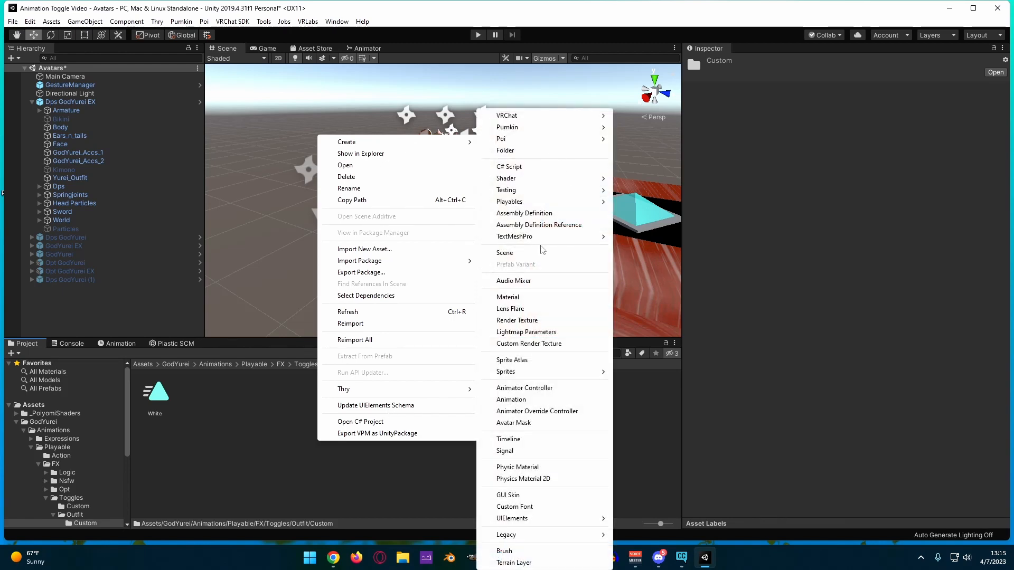
click(204, 410)
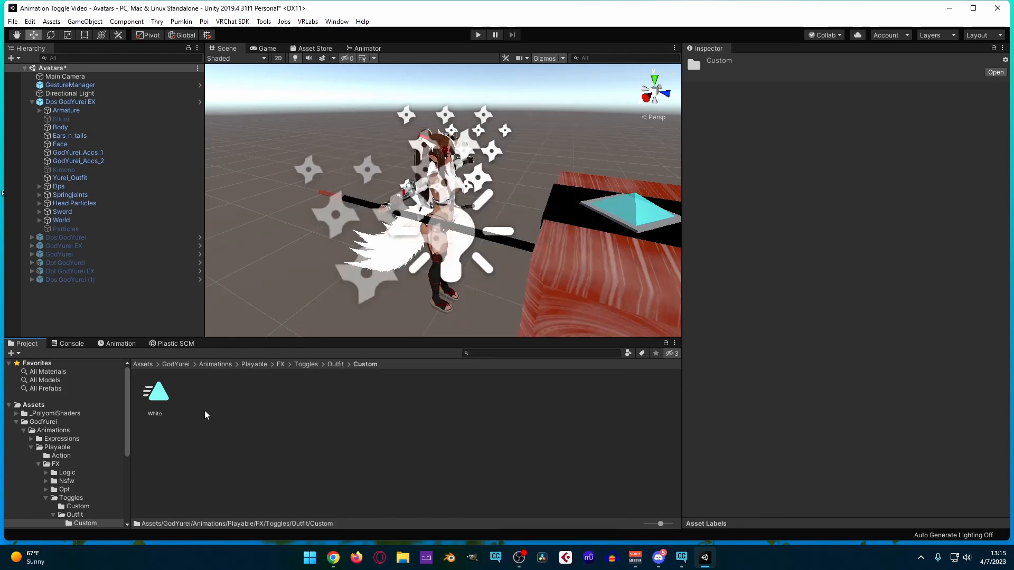
click(161, 397)
key(ctrl+d)
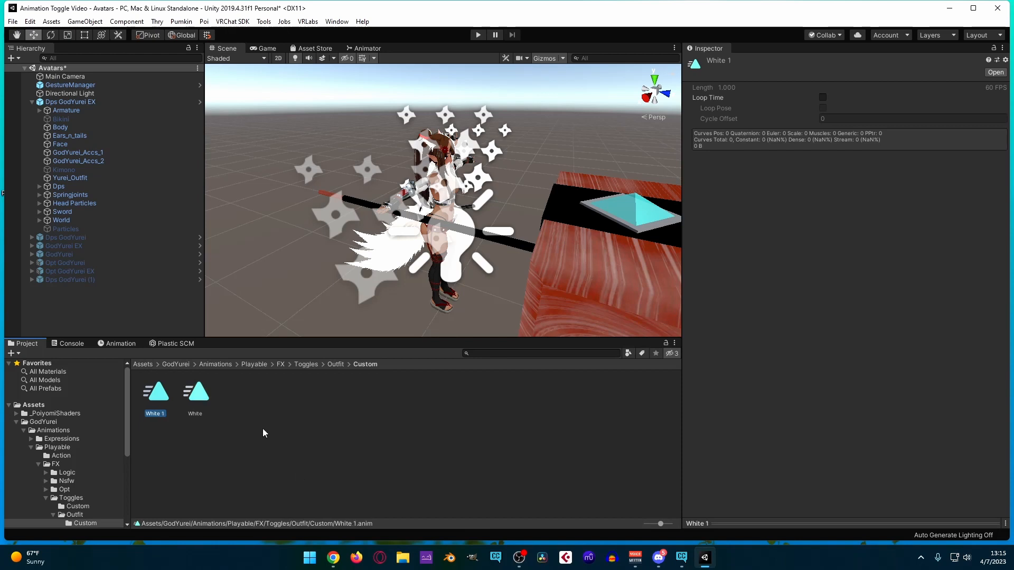
key(F2)
text(Black)
key(Return)
Create an Animator Controller named ColorSwap in the same Custom folder.
right_click(321, 405)
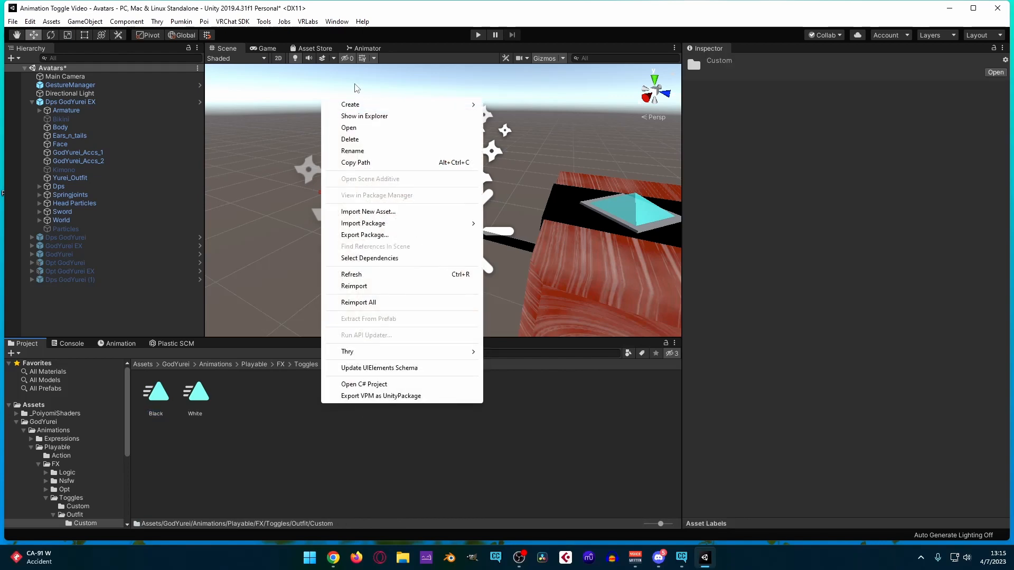
mouse_move(381, 106)
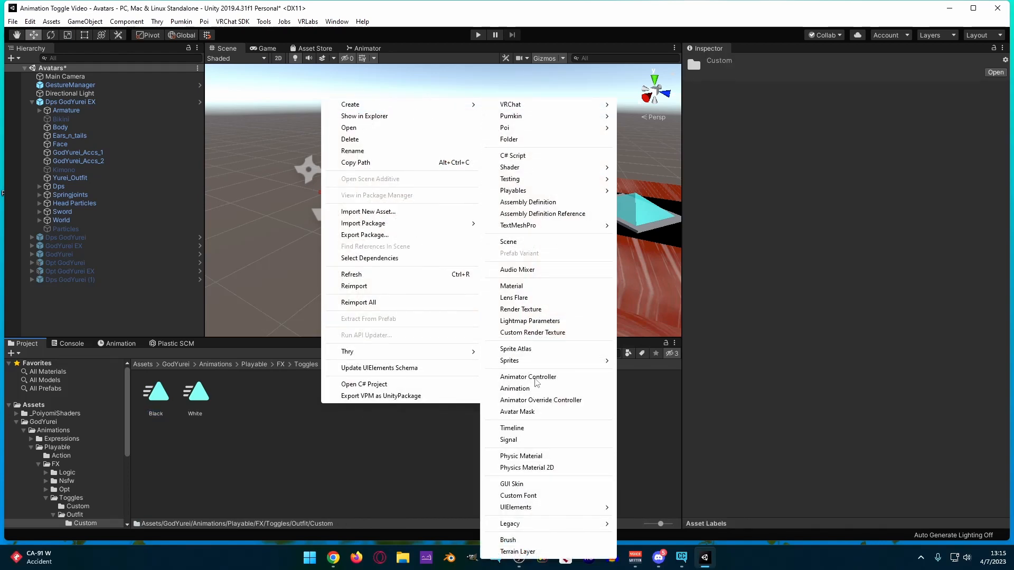
click(543, 380)
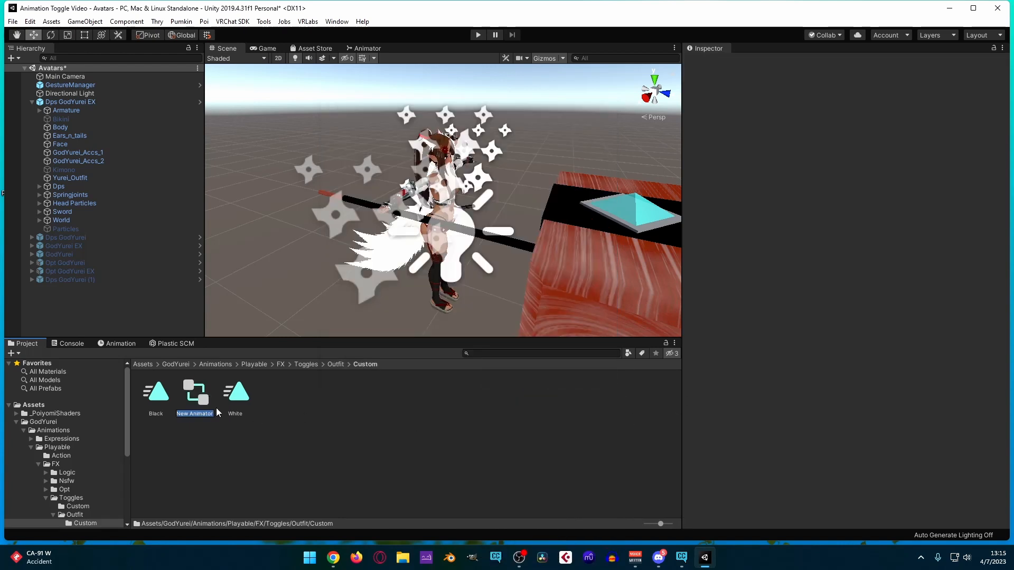
text(ColorSwap)
key(Return)
Create a VRChat Expression Parameters asset alongside the ColorSwap controller, keeping its default name.
right_click(299, 420)
mouse_move(411, 123)
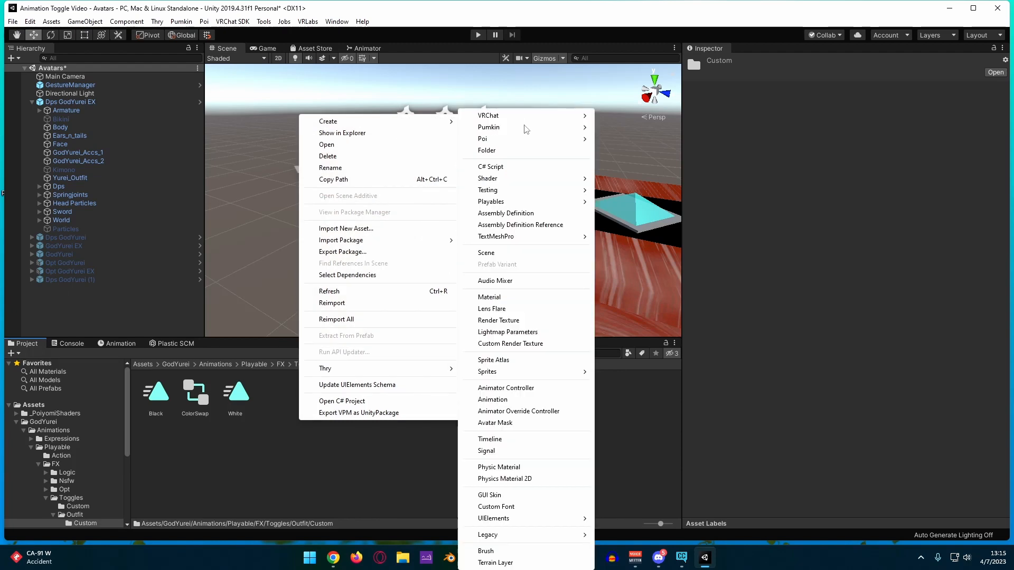
mouse_move(529, 121)
mouse_move(636, 122)
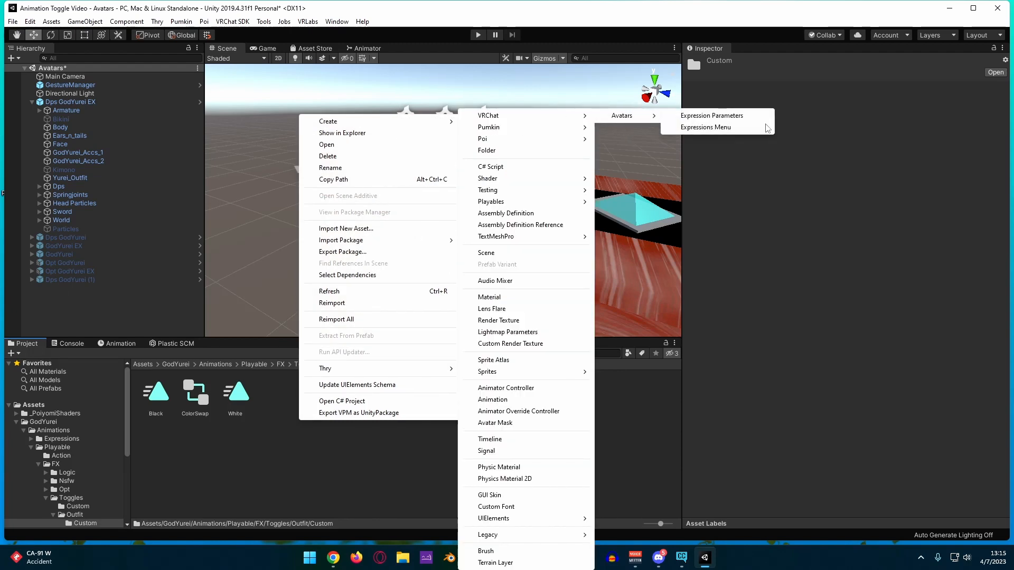
click(752, 113)
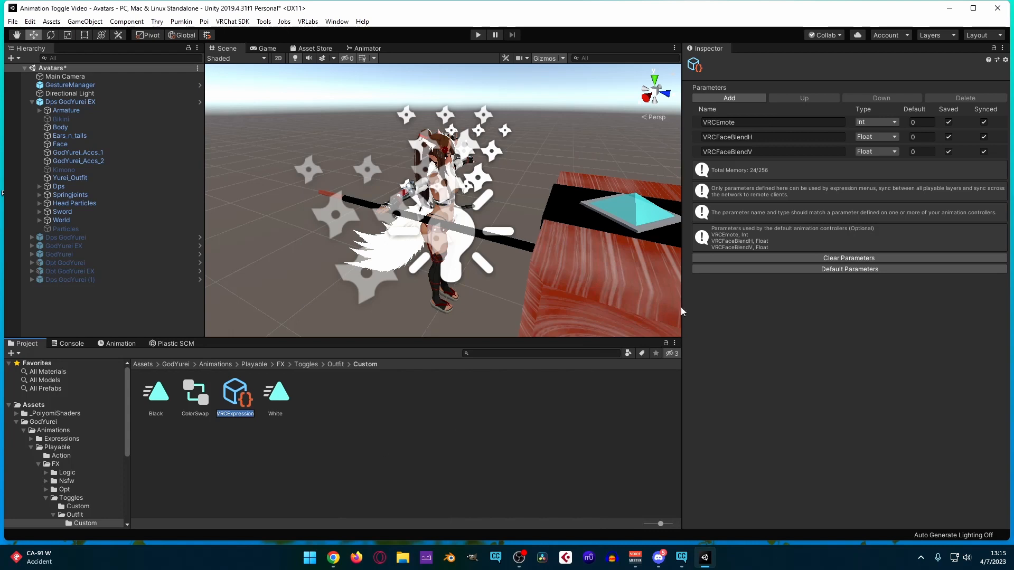
Delete default entries from the new expression parameters asset until a single Float parameter remains.
click(703, 123)
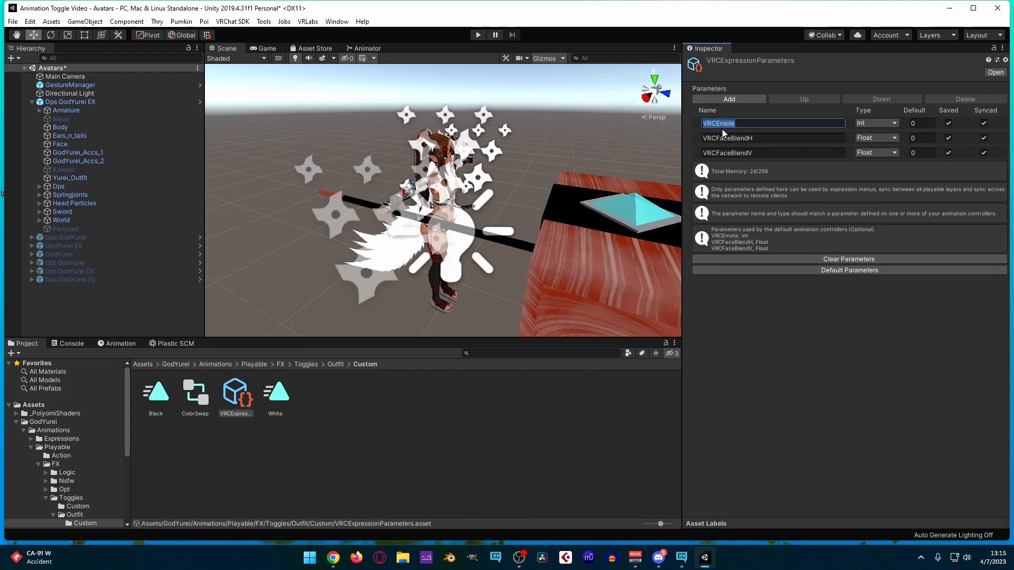
click(695, 120)
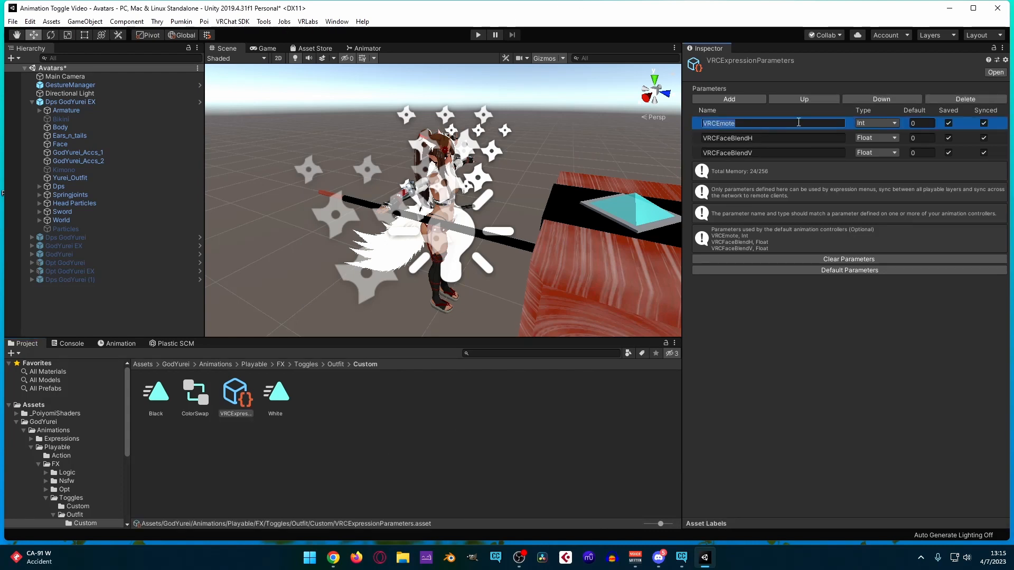
click(866, 97)
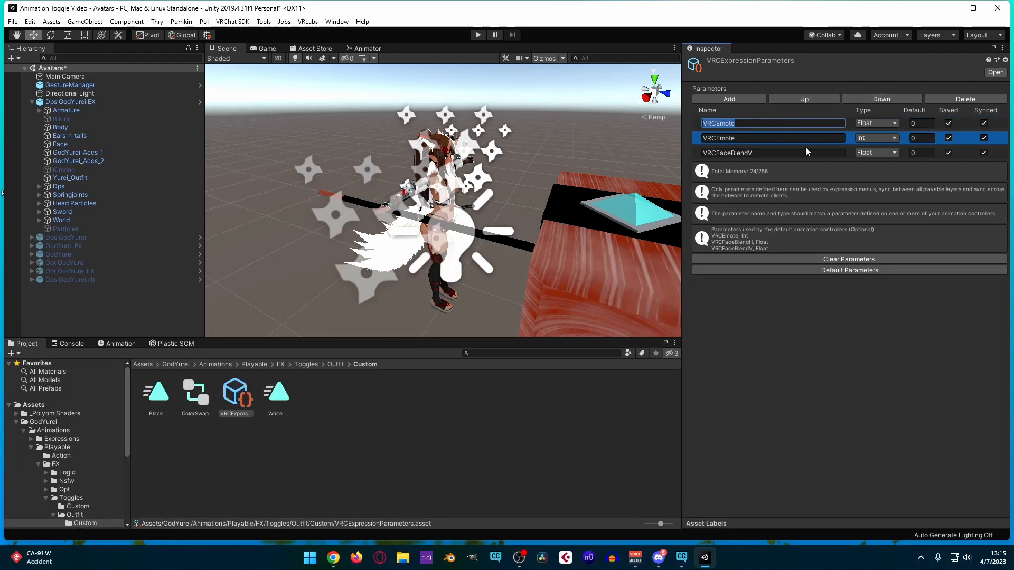
click(962, 98)
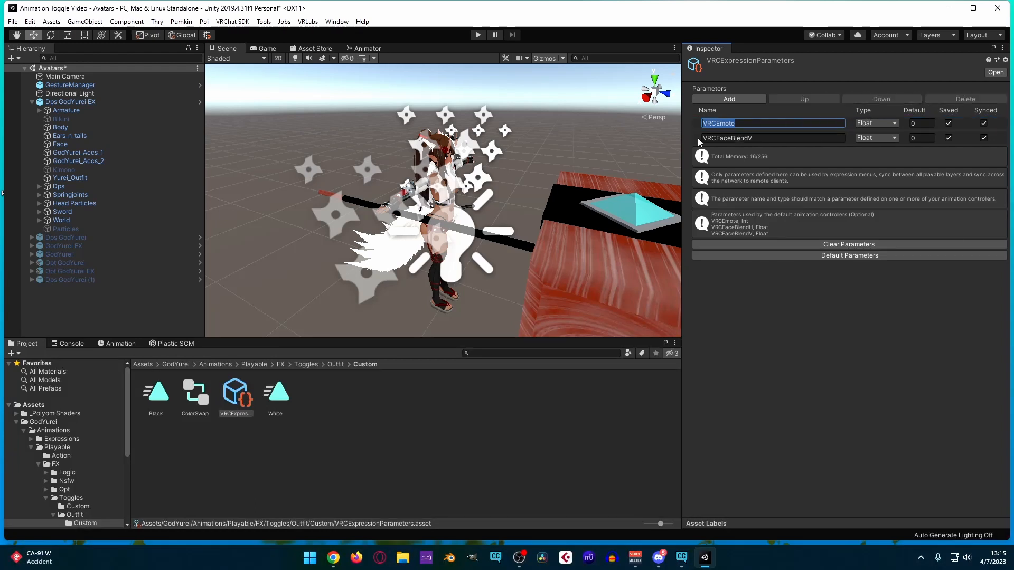
click(696, 138)
click(965, 99)
Rename the remaining Float parameter for the color swap and deselect the asset.
click(810, 125)
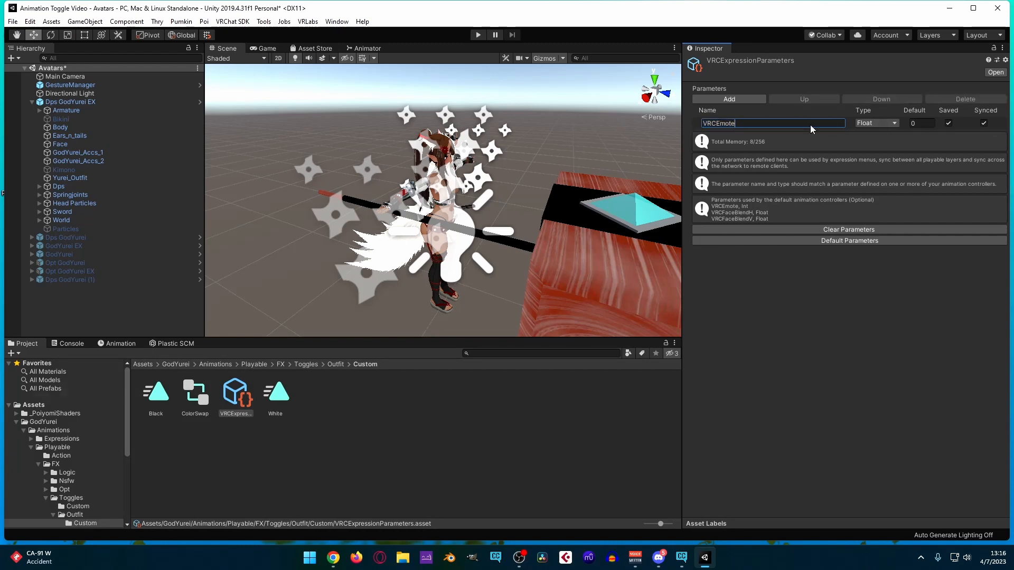
drag(810, 125, 684, 113)
text(Colo)
text(Swap)
click(154, 395)
click(527, 416)
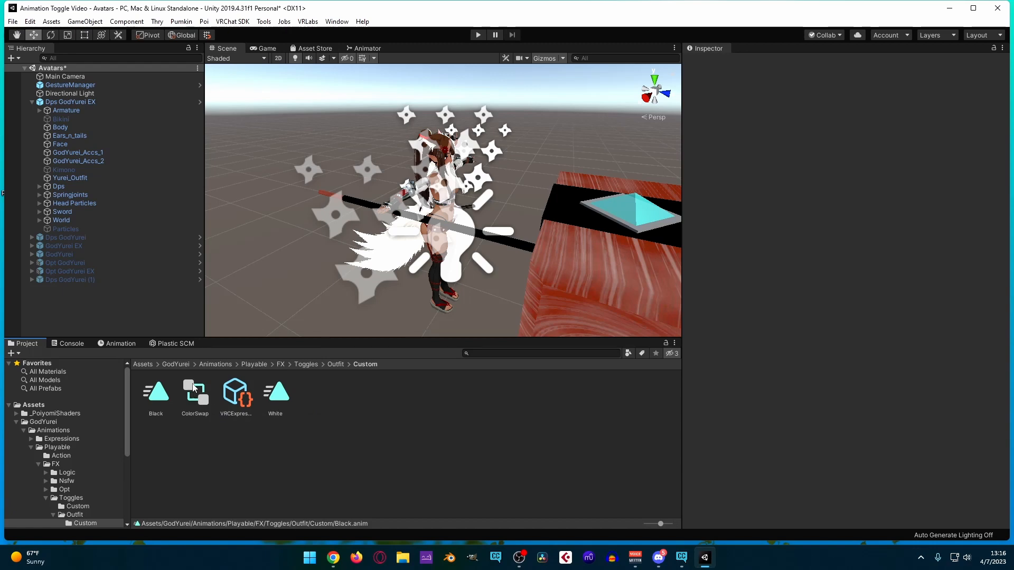
Assign the ColorSwap controller to the Animator of Dps GodYurei EX and display its state graph.
click(100, 102)
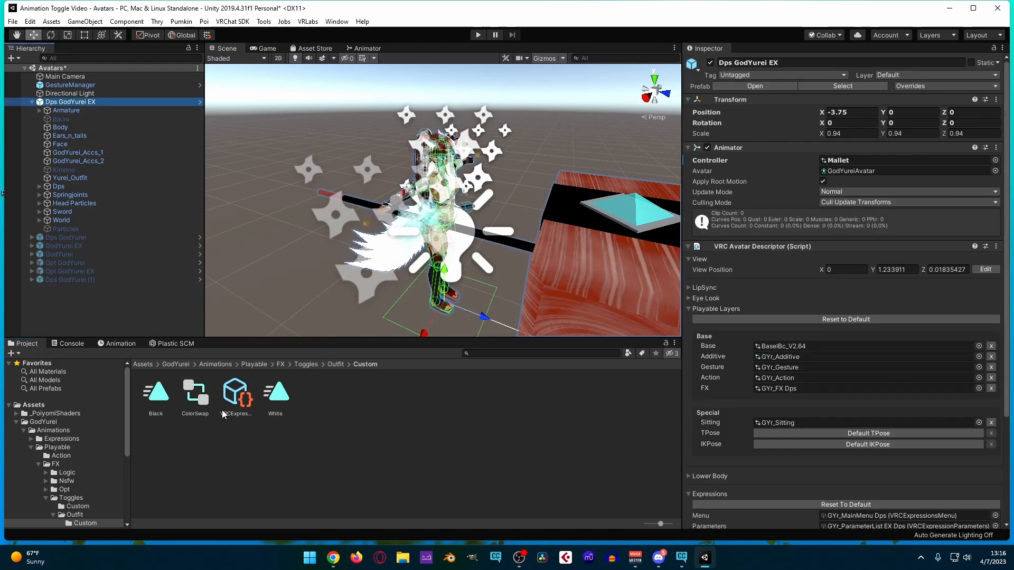
drag(195, 393, 898, 161)
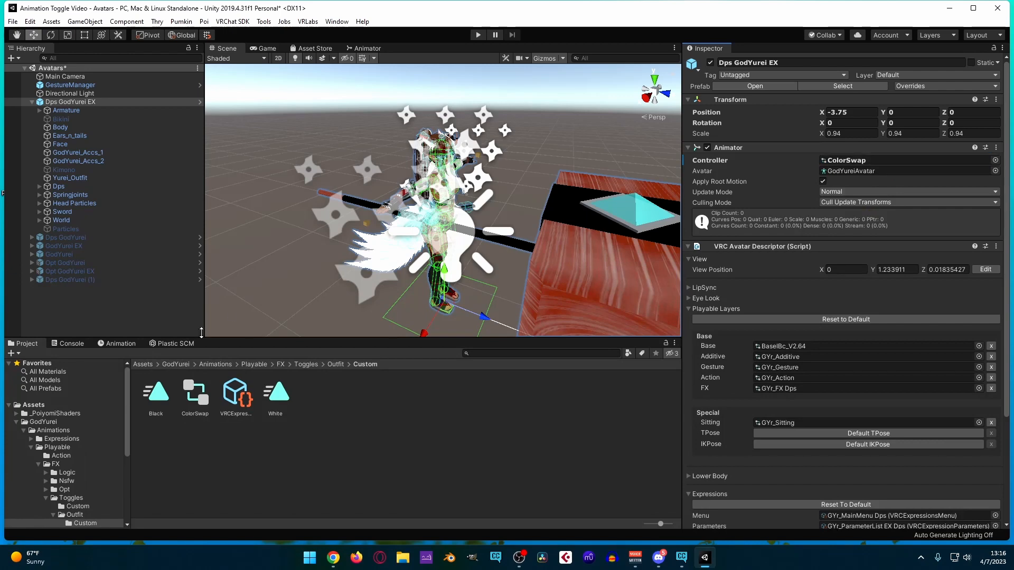
click(378, 47)
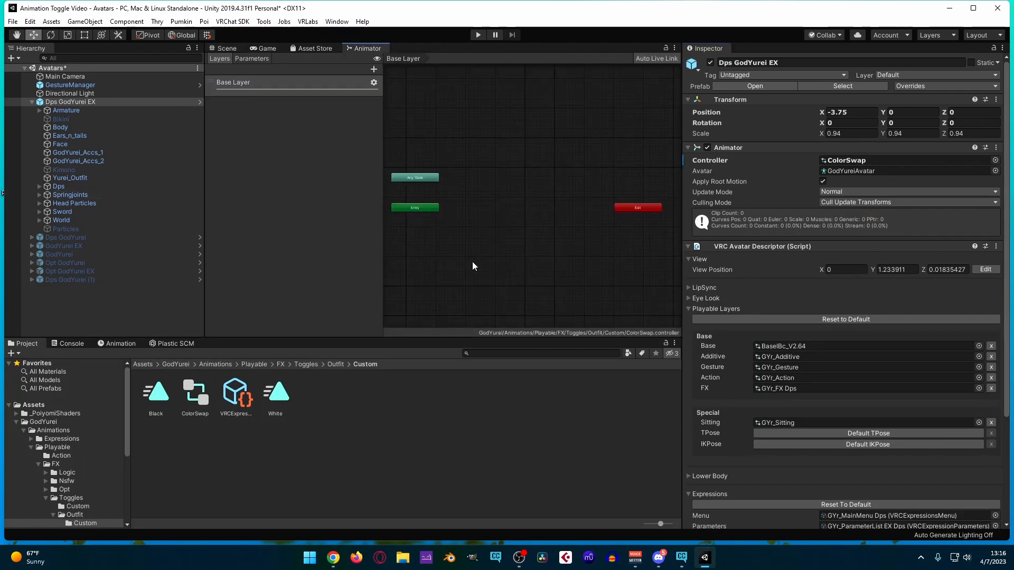
Rename the controller's Base Layer to Color Swap.
click(243, 79)
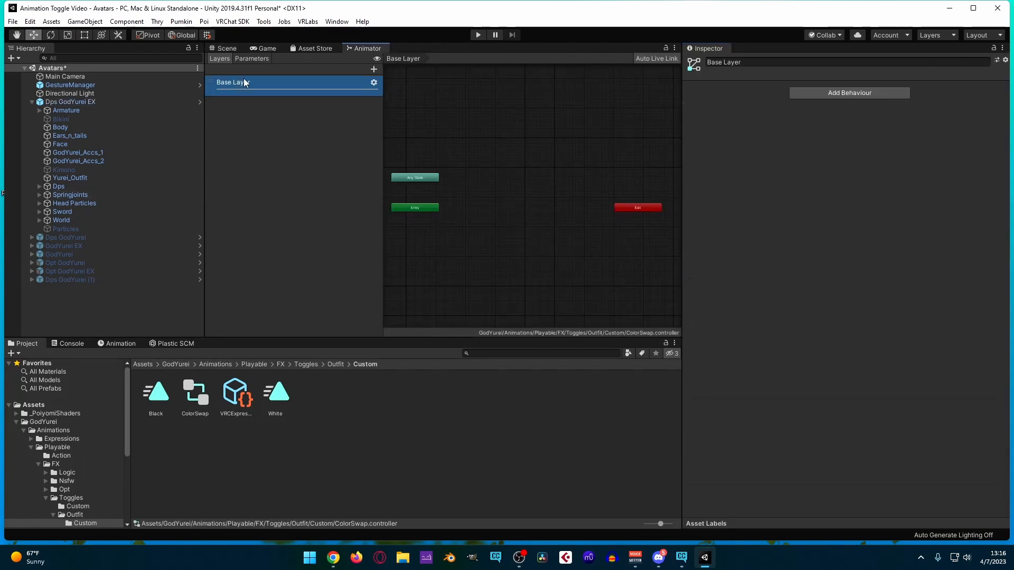
click(262, 79)
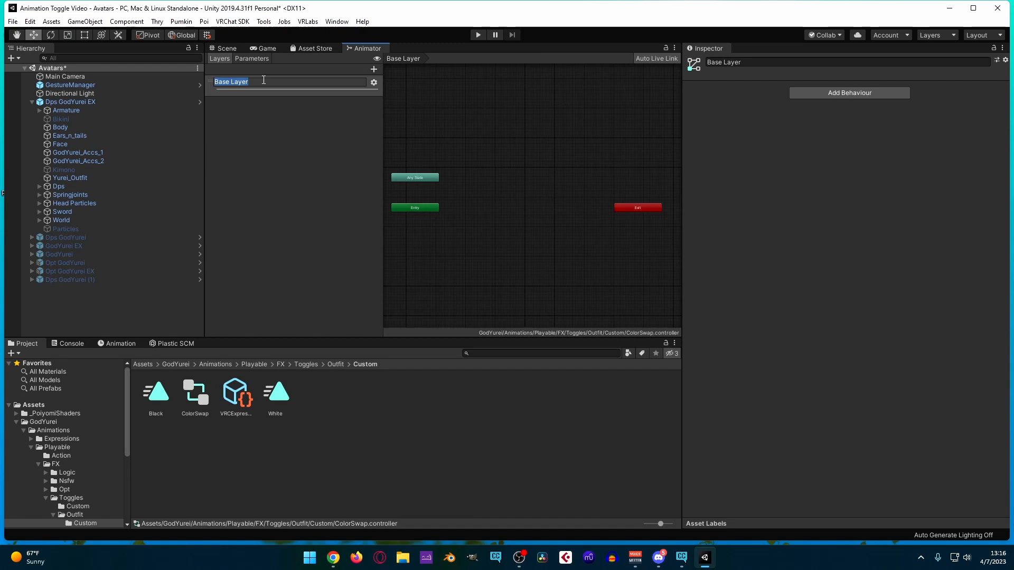
text(Color S)
key(BackSpace)
key(BackSpace)
text(Swap)
key(Return)
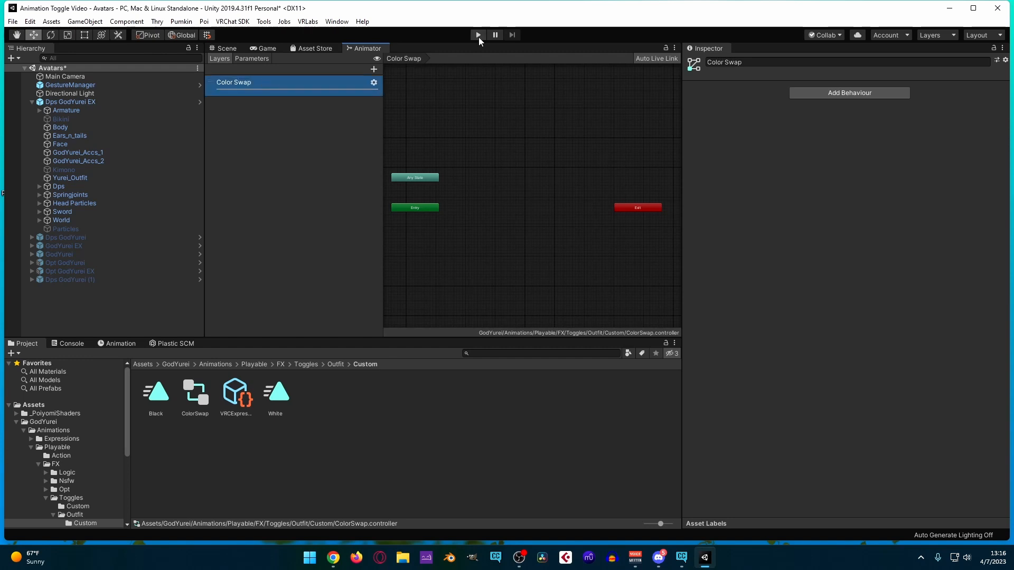
click(508, 298)
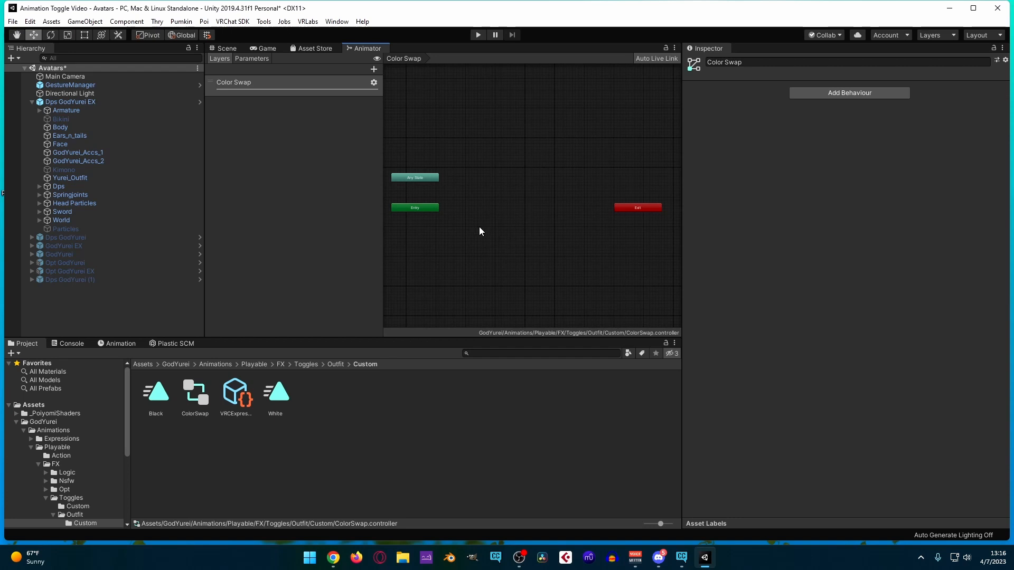
Create a new blend tree state in line with Entry on the Color Swap layer and show the controller's parameters.
right_click(468, 216)
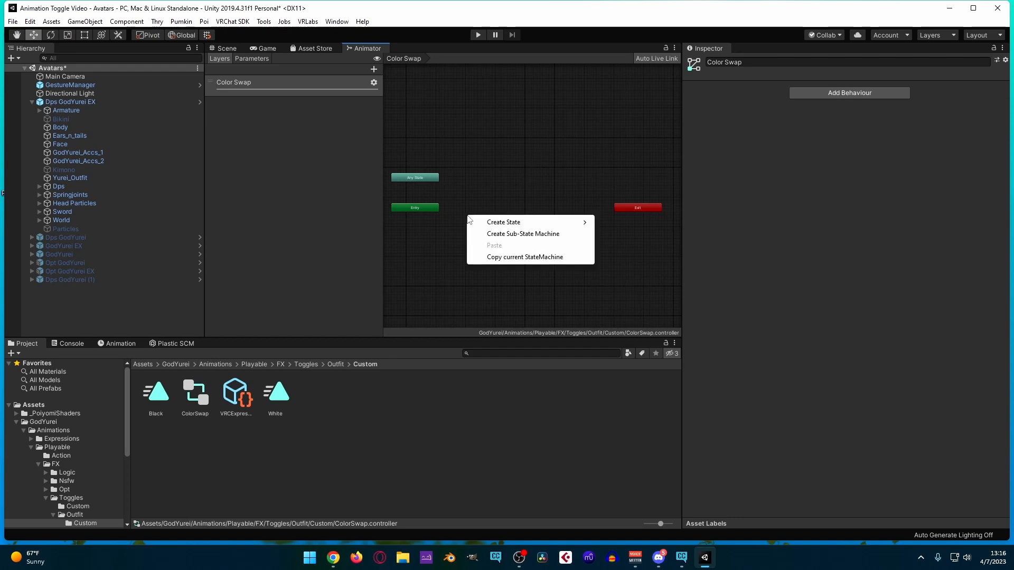
mouse_move(497, 224)
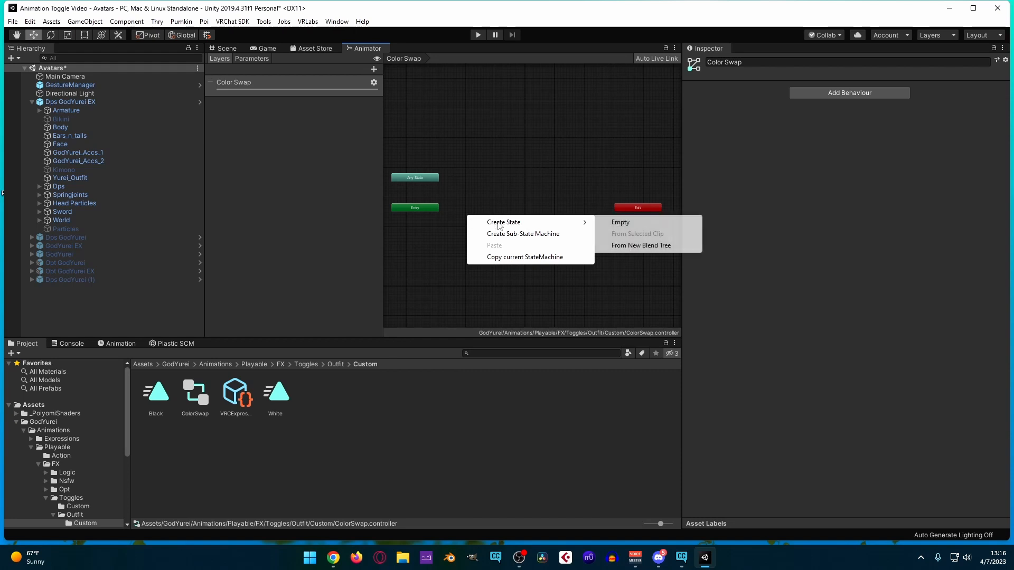
click(674, 251)
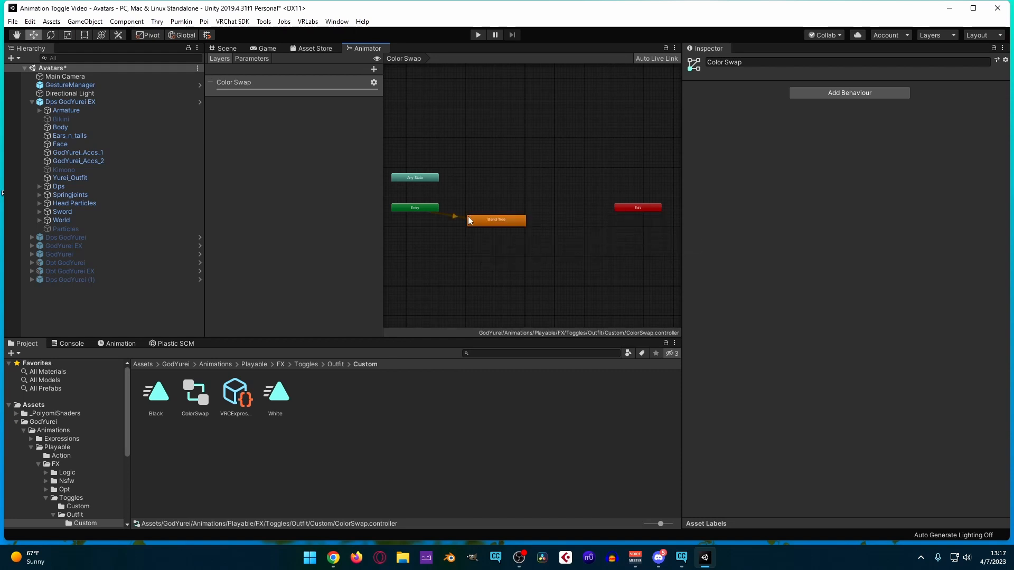
drag(486, 218, 483, 206)
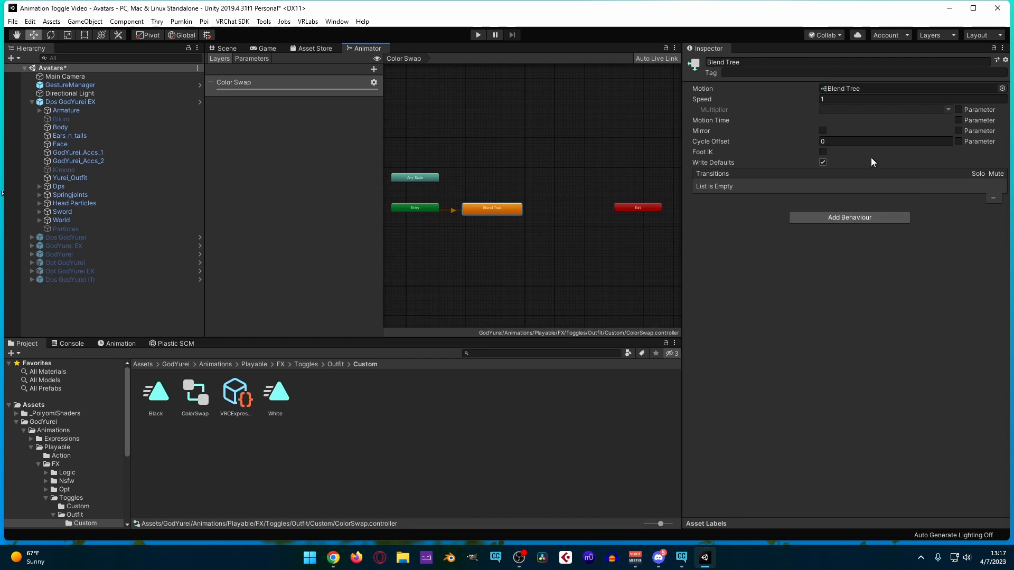
click(252, 59)
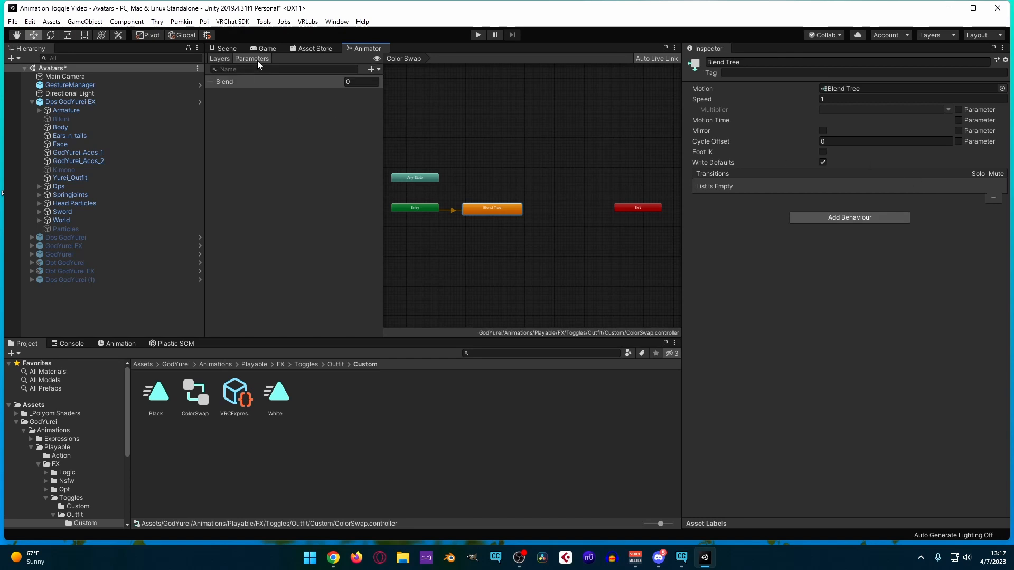
Add a Float parameter named ColorSwap to the controller and check its name against the VRCExpressionParameters asset.
click(332, 81)
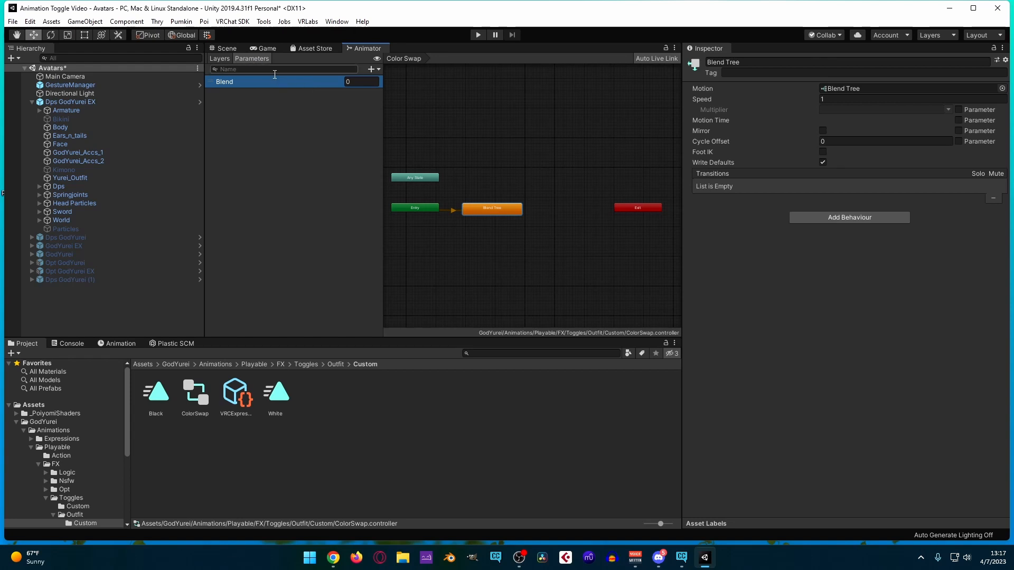
click(371, 69)
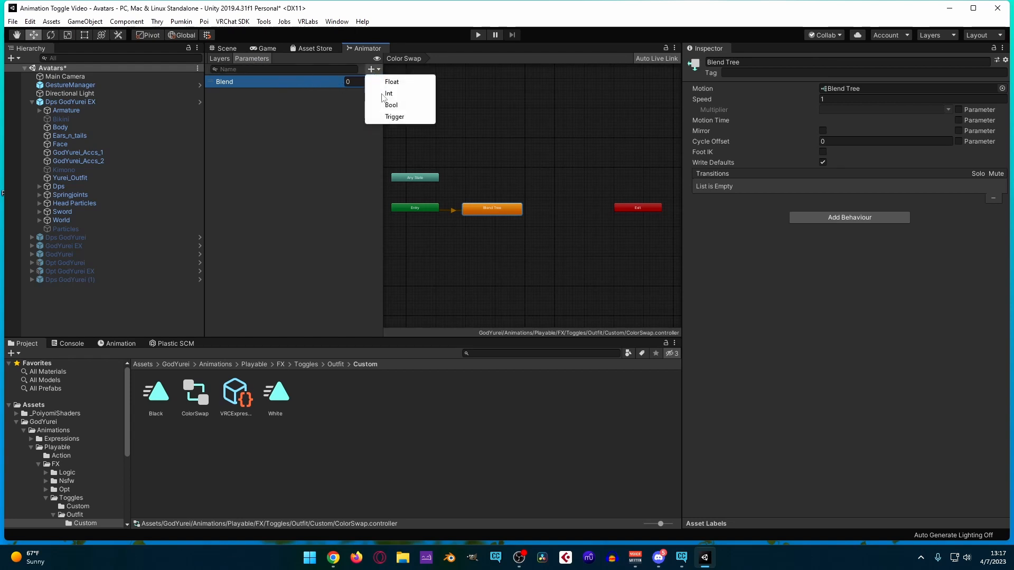
click(392, 82)
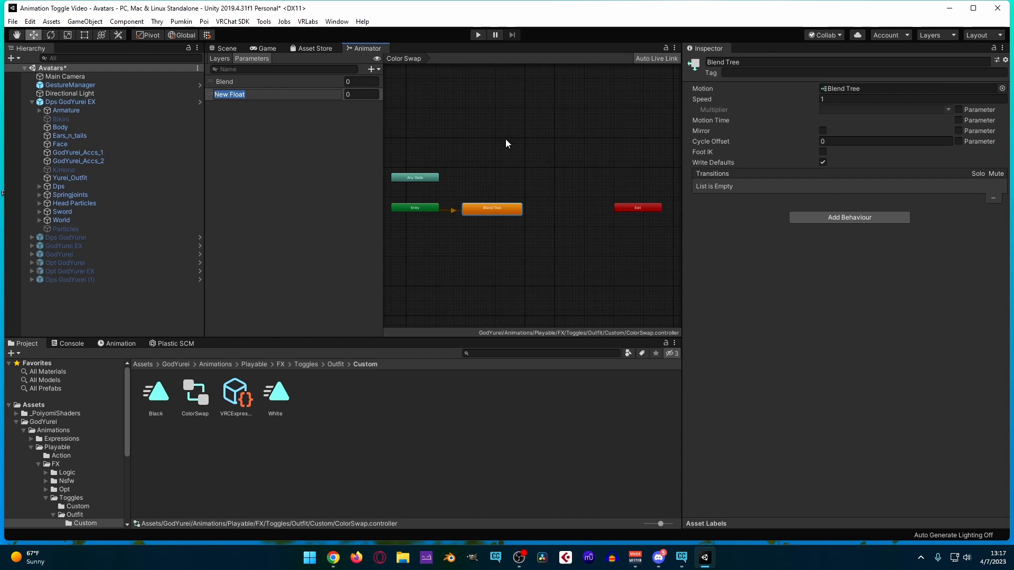
text(ColorSwap)
key(Return)
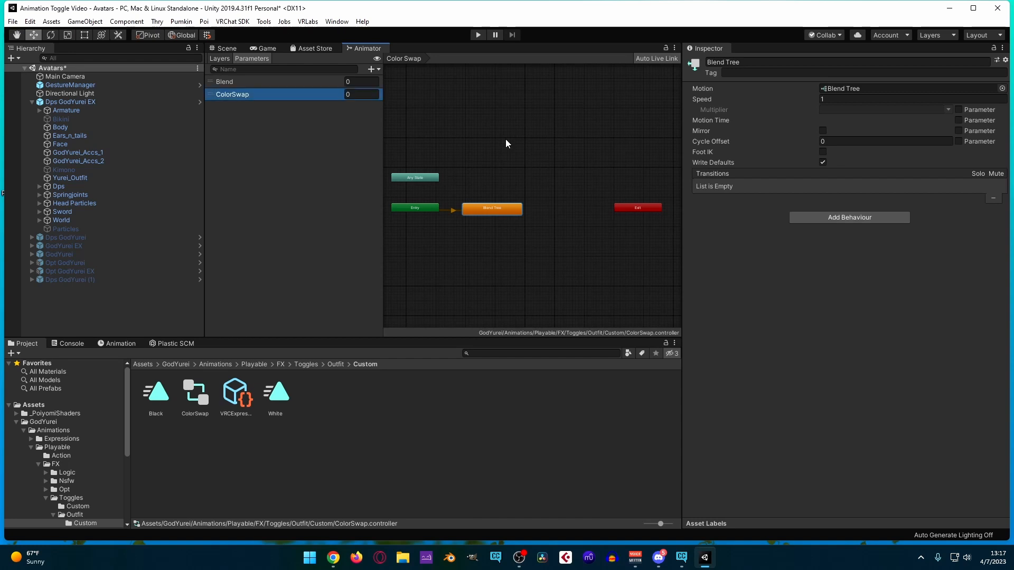
click(238, 393)
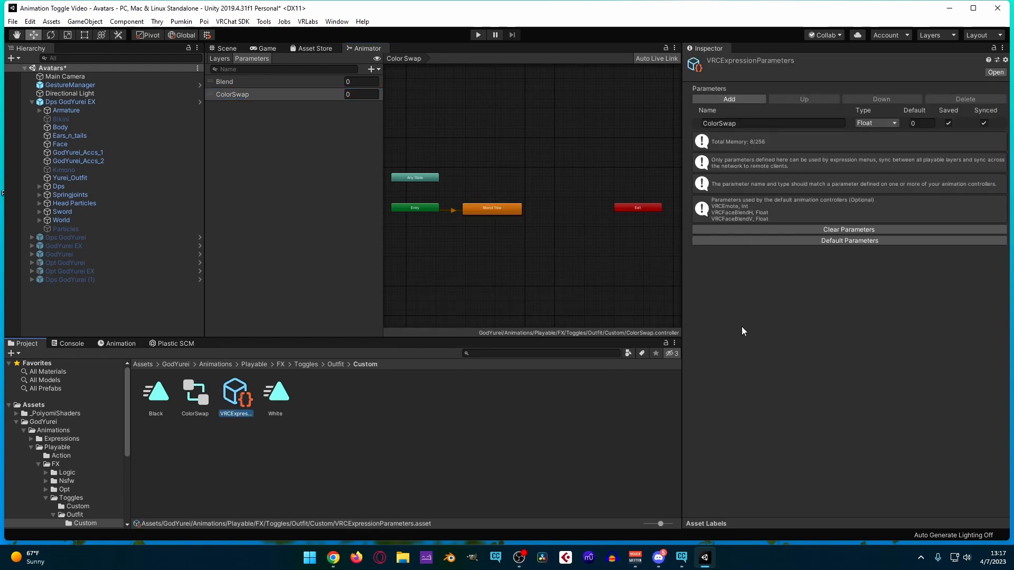
Delete the Blend parameter from the ColorSwap controller.
double_click(295, 83)
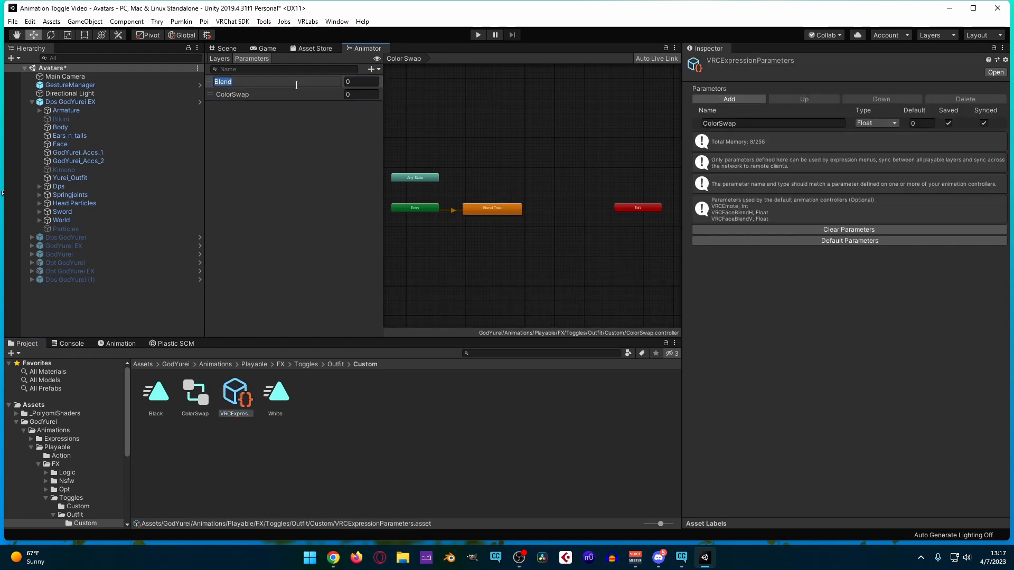
click(344, 81)
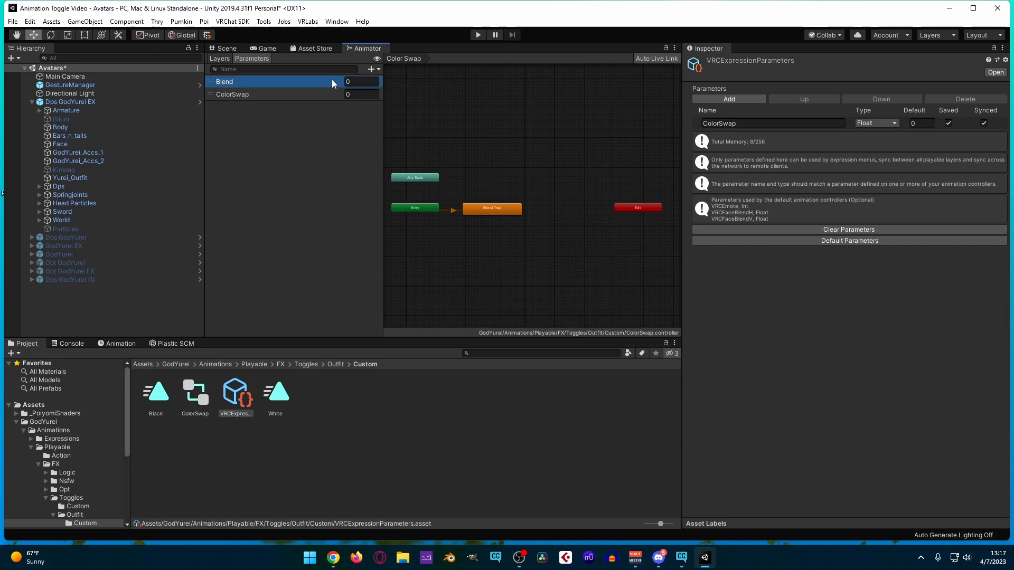
right_click(331, 81)
click(365, 88)
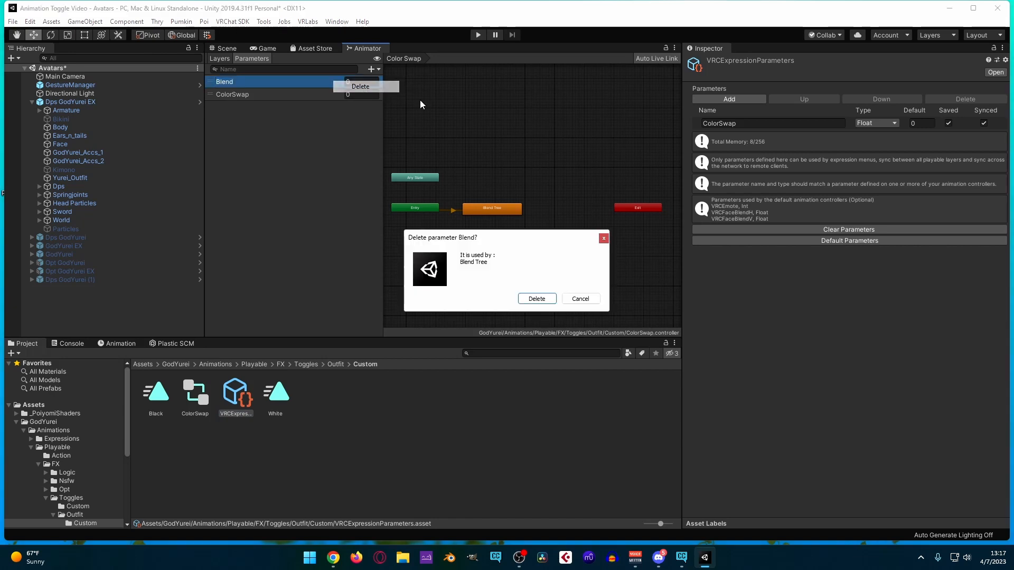
click(549, 299)
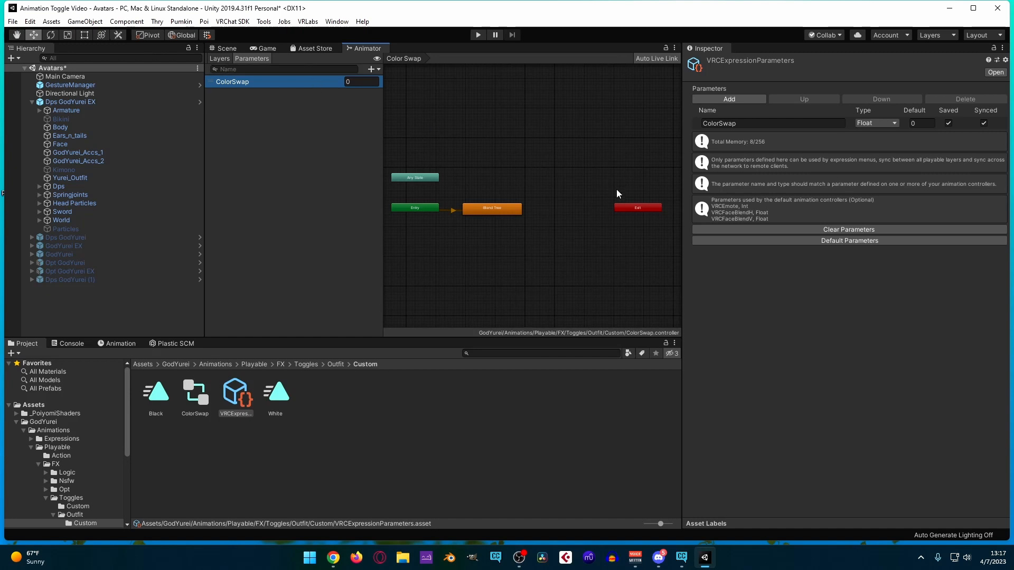
Drive the Blend Tree state's Motion Time with the ColorSwap parameter and set the tree's blend parameter to ColorSwap.
click(469, 211)
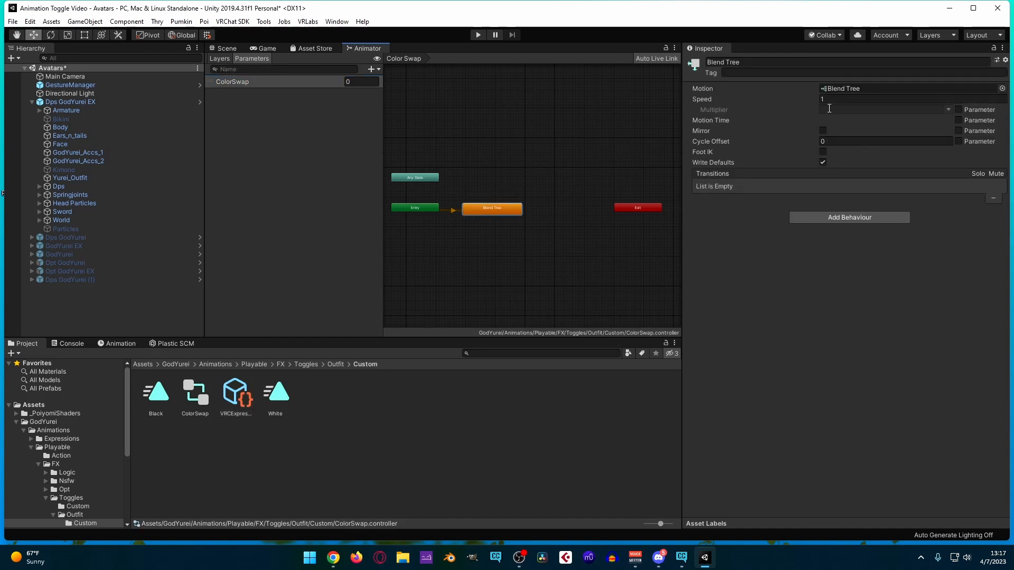
click(958, 121)
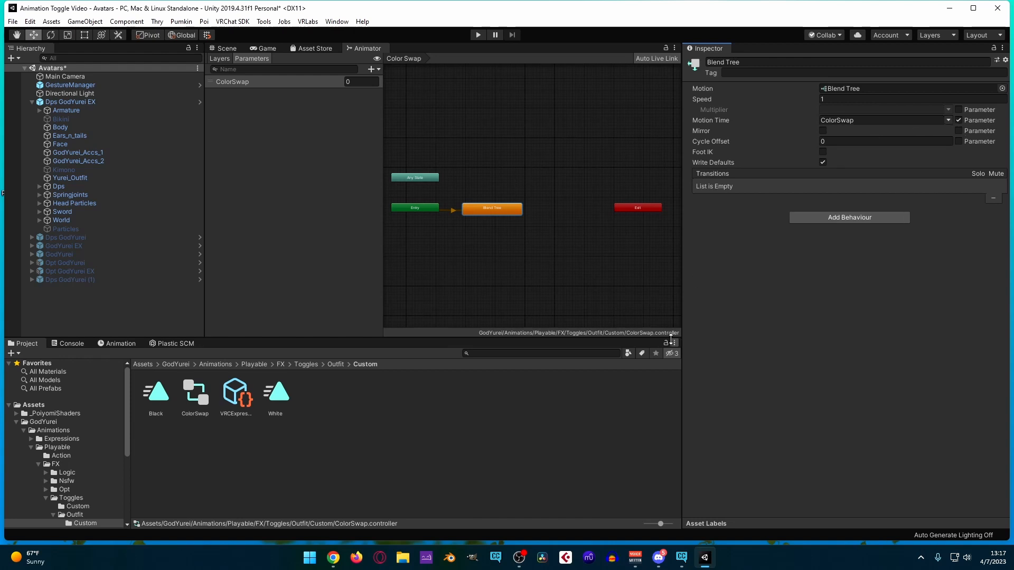
double_click(859, 89)
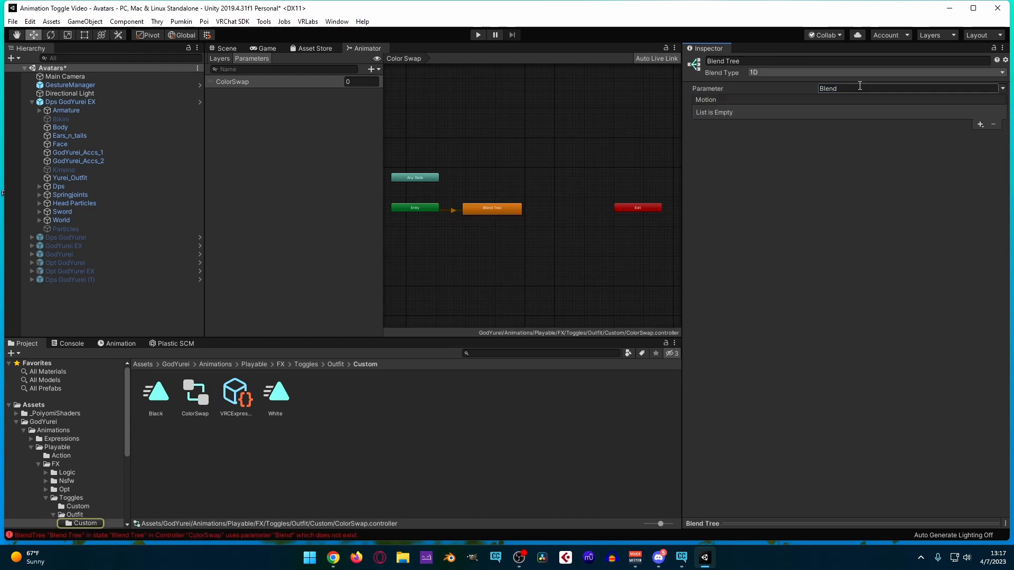
click(991, 89)
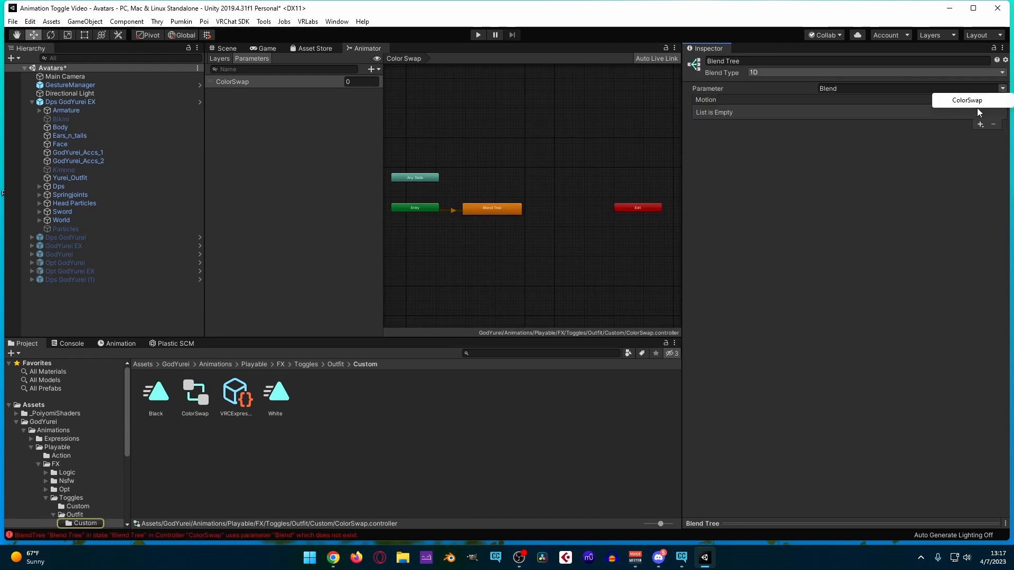
click(980, 106)
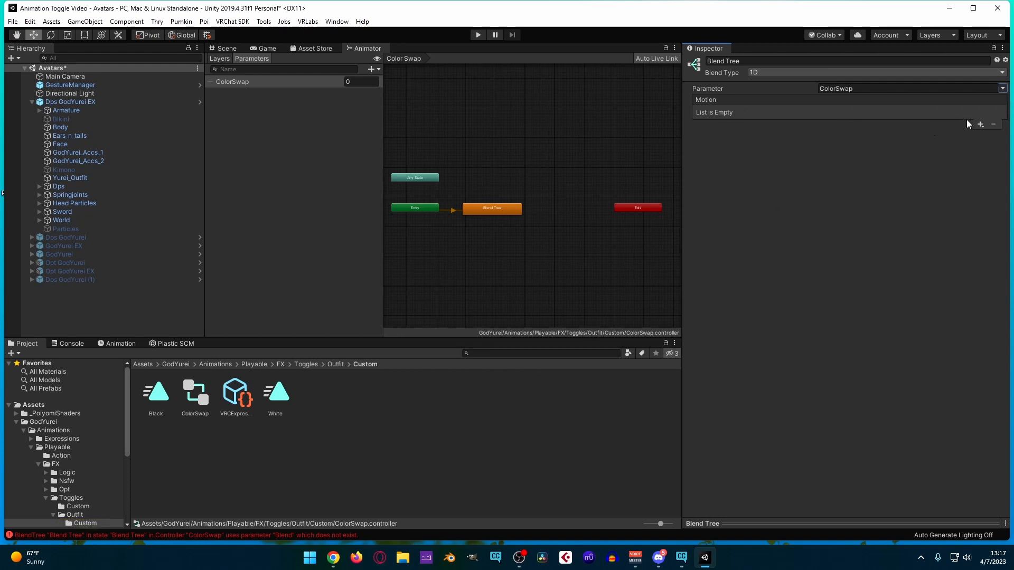
Add two motion fields to the blend tree, assigning the White clip to the first and the Black clip to the second.
click(983, 125)
click(977, 135)
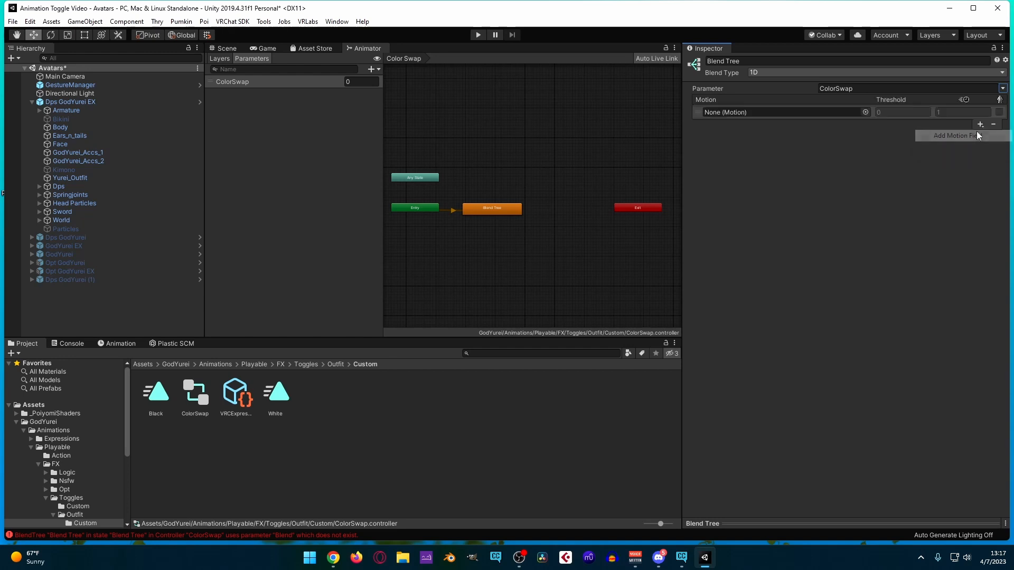
click(980, 124)
click(957, 136)
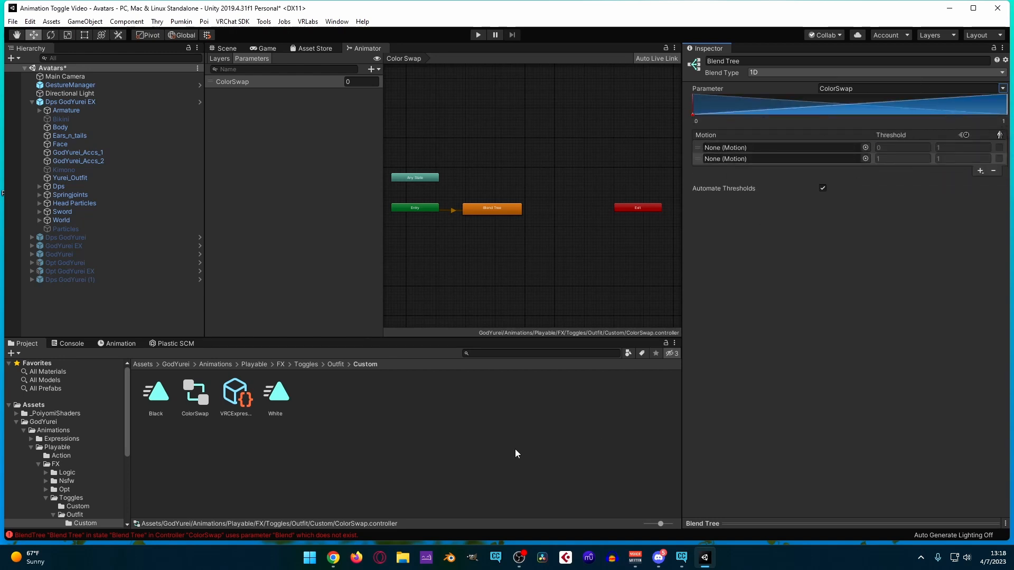
drag(156, 393, 743, 157)
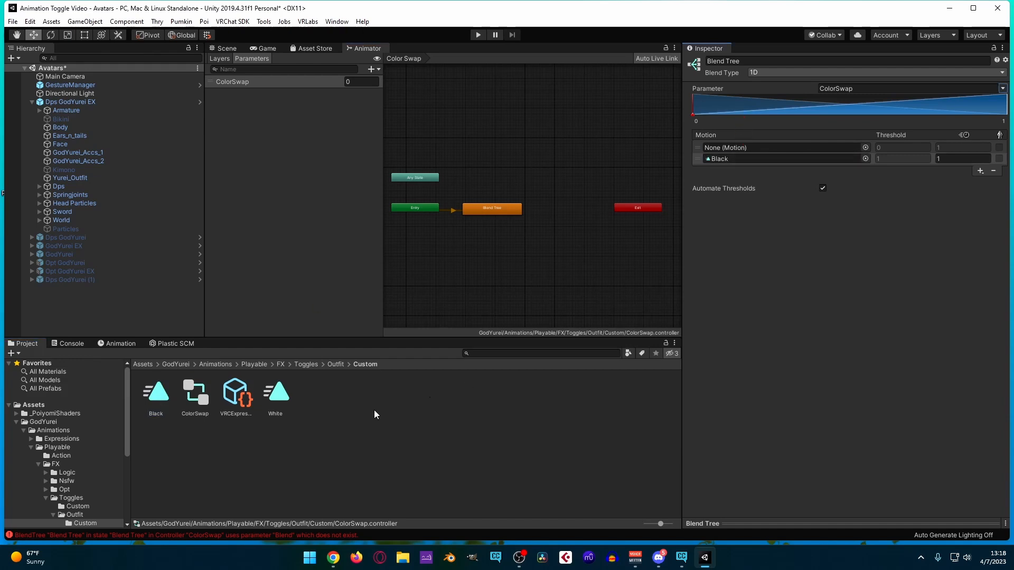
drag(288, 401, 778, 148)
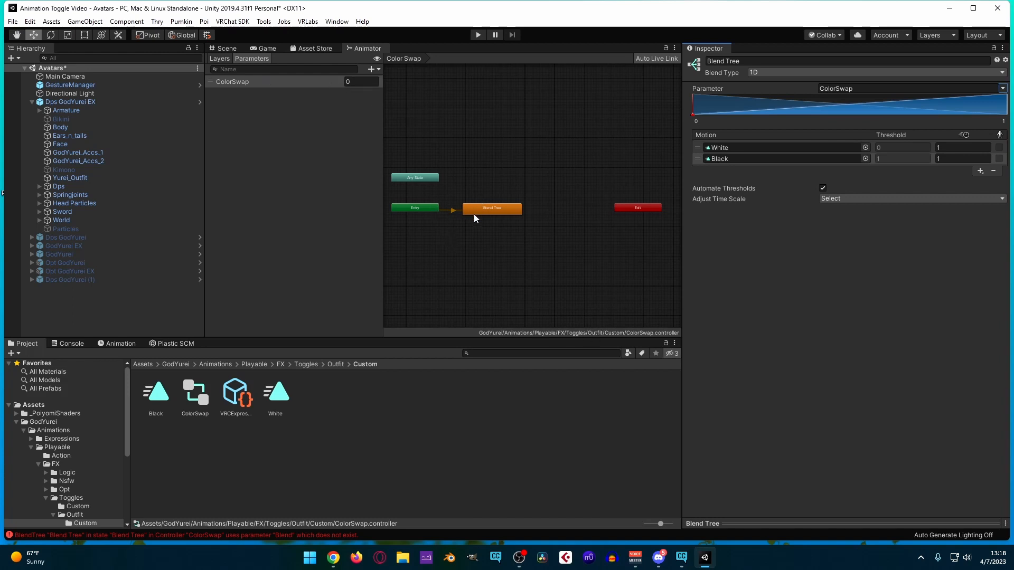
click(496, 210)
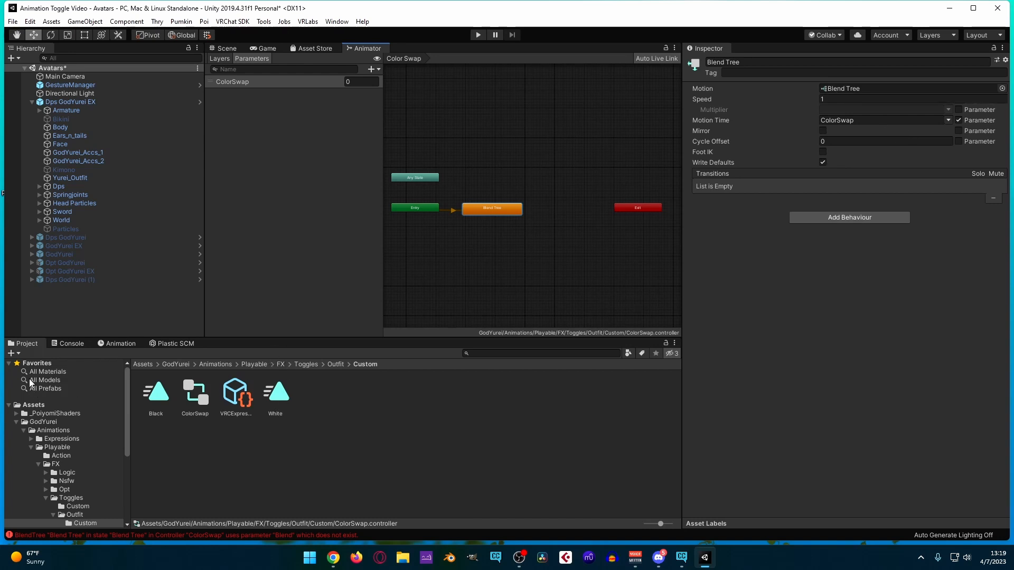
Examine the Bikini's Skinned Mesh Renderer properties that can be added to the White animation clip.
click(121, 343)
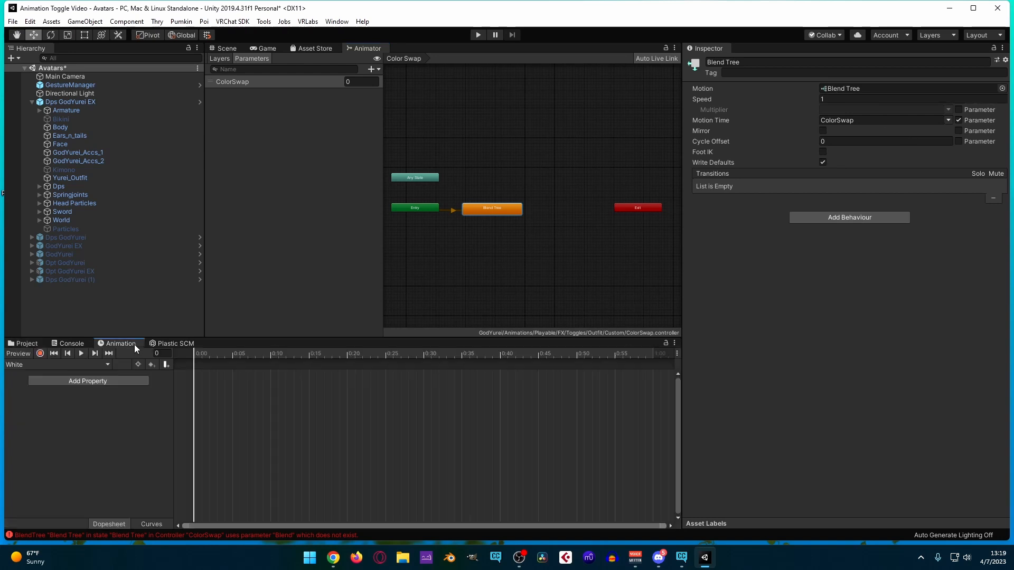
click(95, 382)
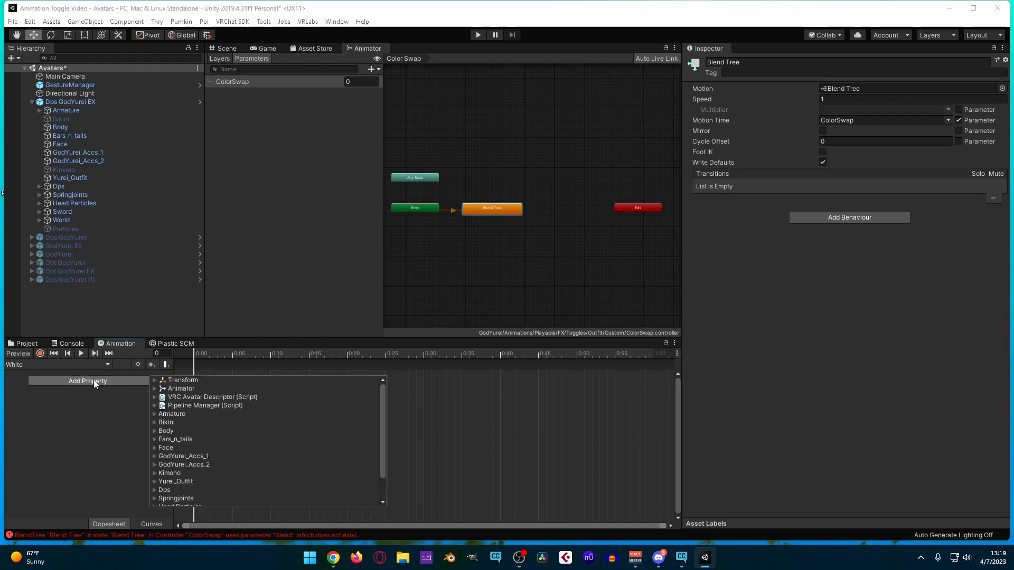
click(154, 423)
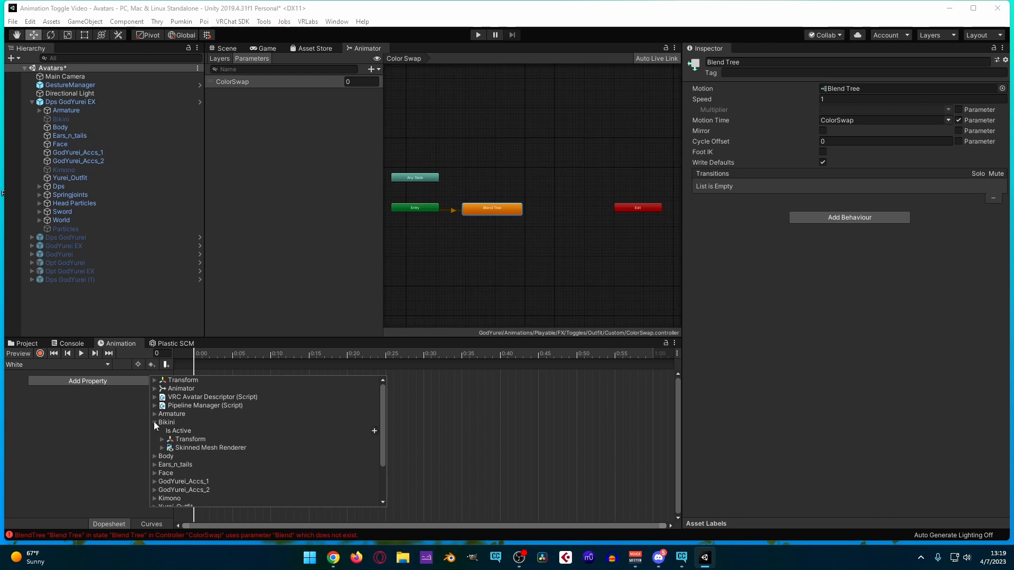
click(161, 447)
scroll(213, 459, down, 3)
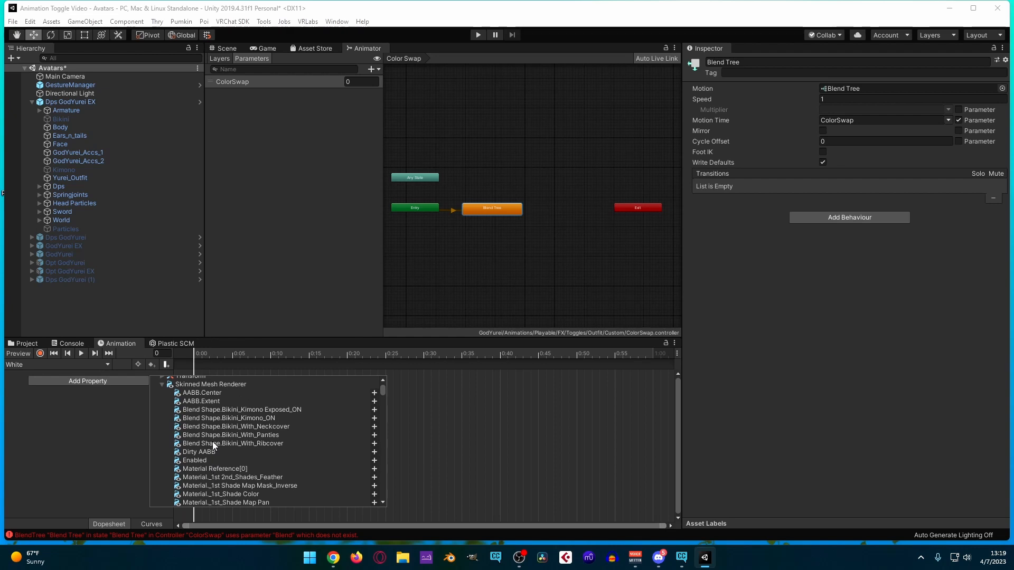
scroll(235, 477, down, 4)
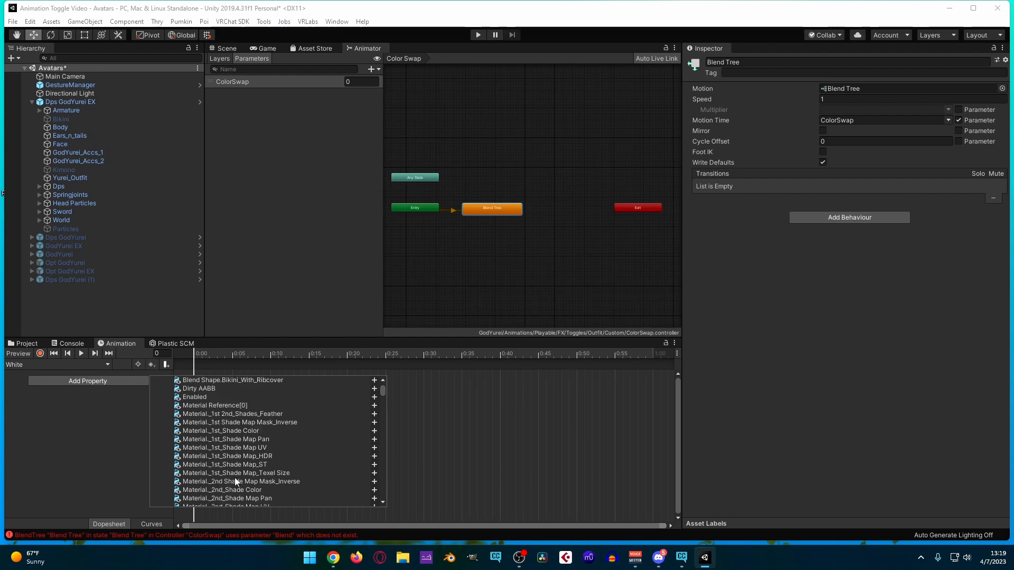
scroll(224, 421, down, 2)
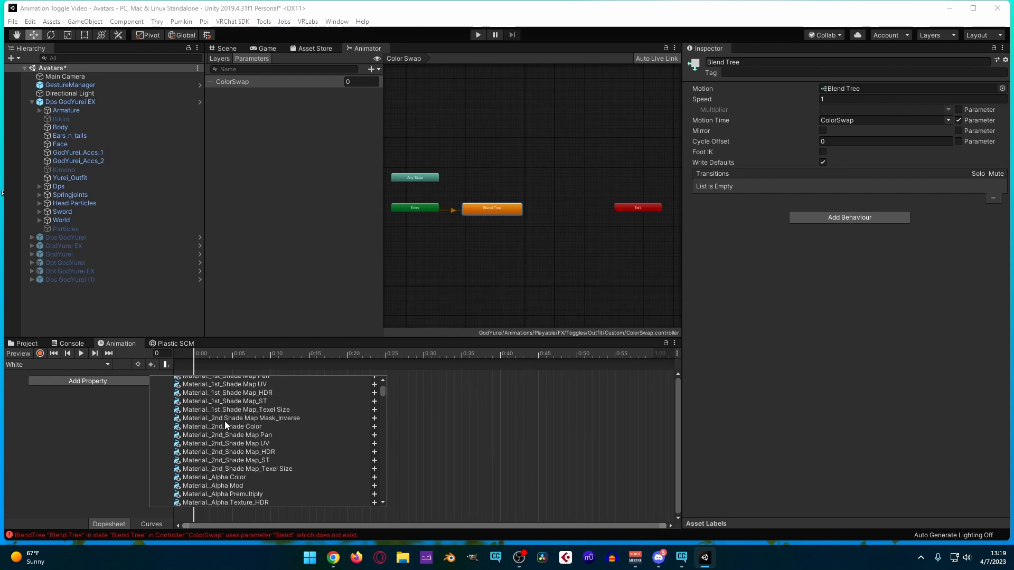
scroll(250, 457, down, 10)
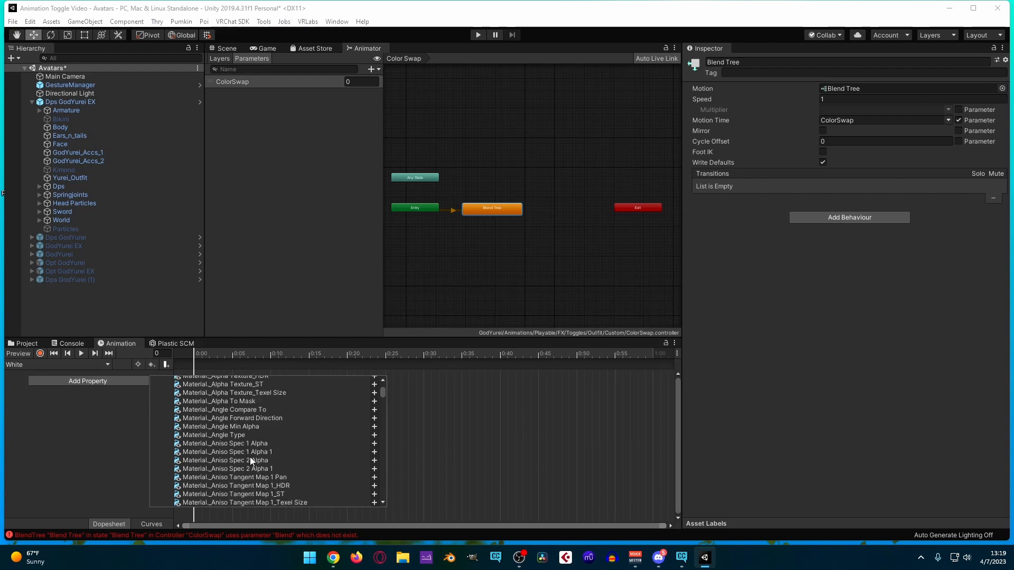
scroll(249, 458, up, 10)
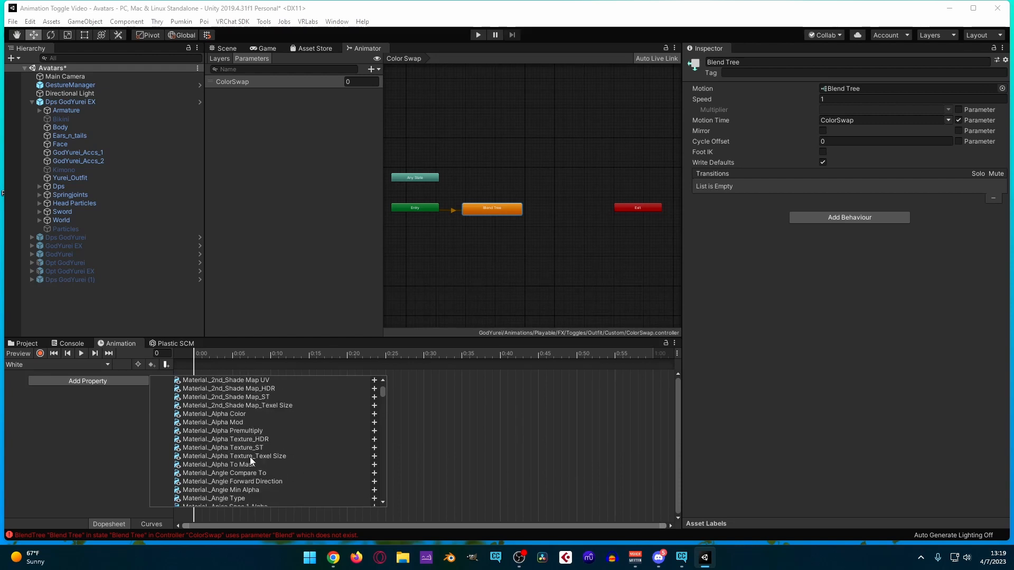
scroll(250, 457, up, 4)
scroll(249, 457, down, 1)
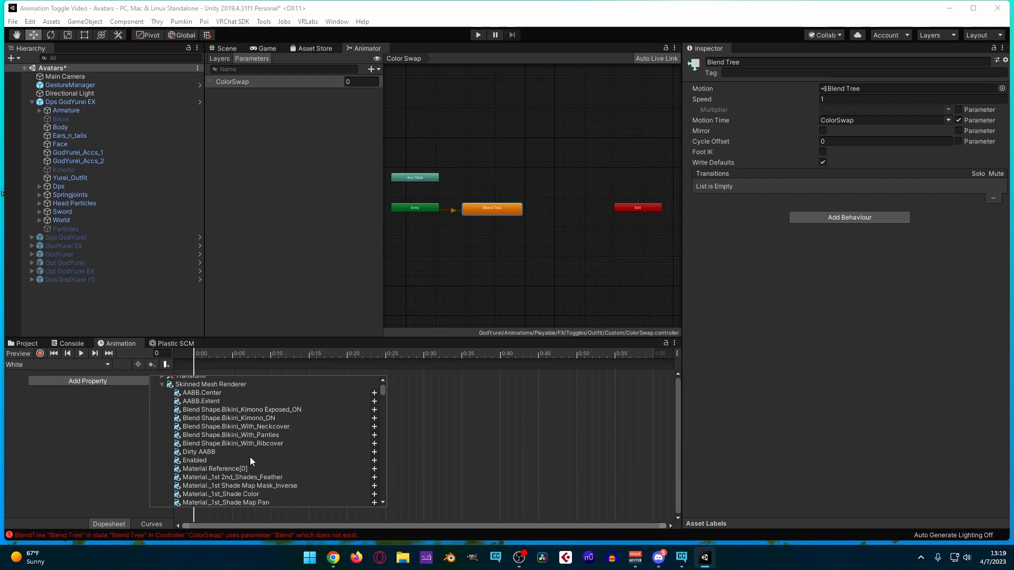
scroll(234, 479, down, 1)
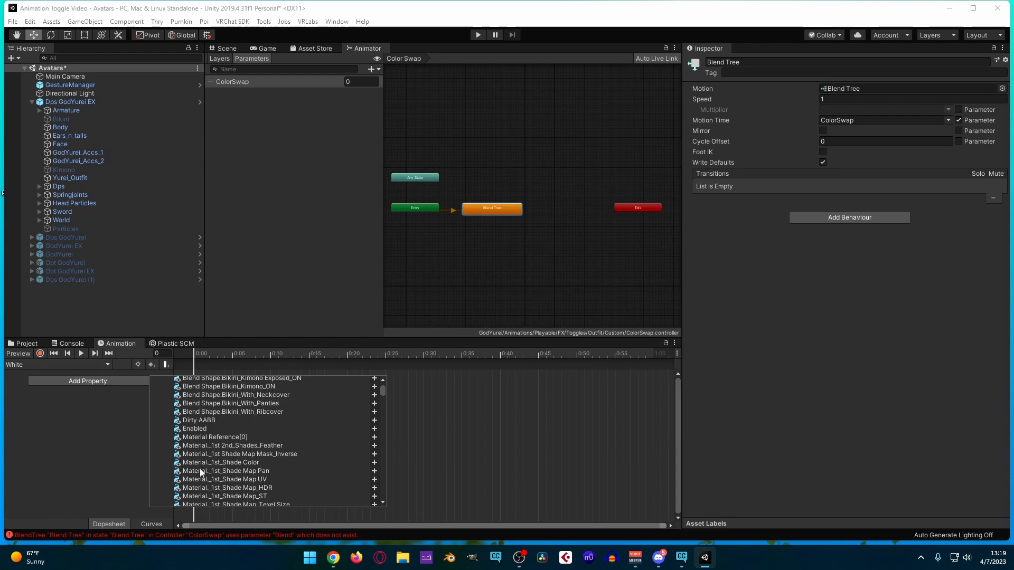
click(94, 425)
Mark the Color & Alpha property of the Bikini's Bikini_Yurei EX material as Animated (when locked).
click(71, 121)
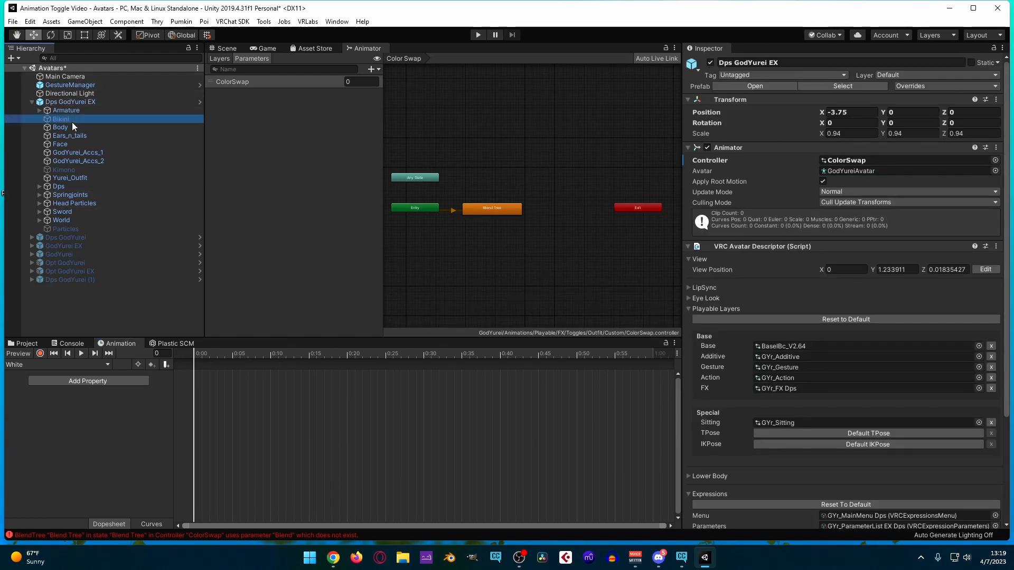
click(687, 408)
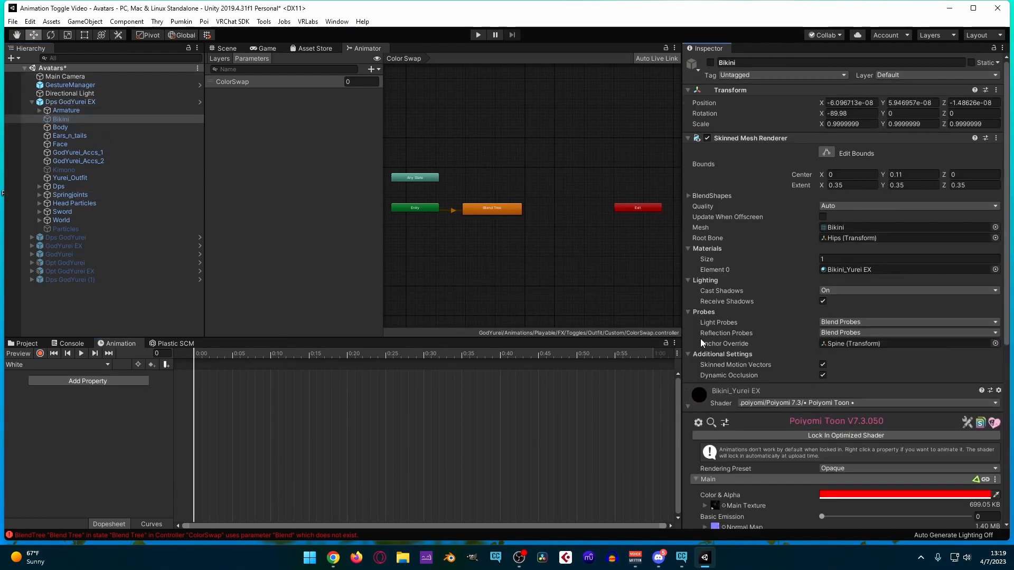
scroll(720, 388, down, 3)
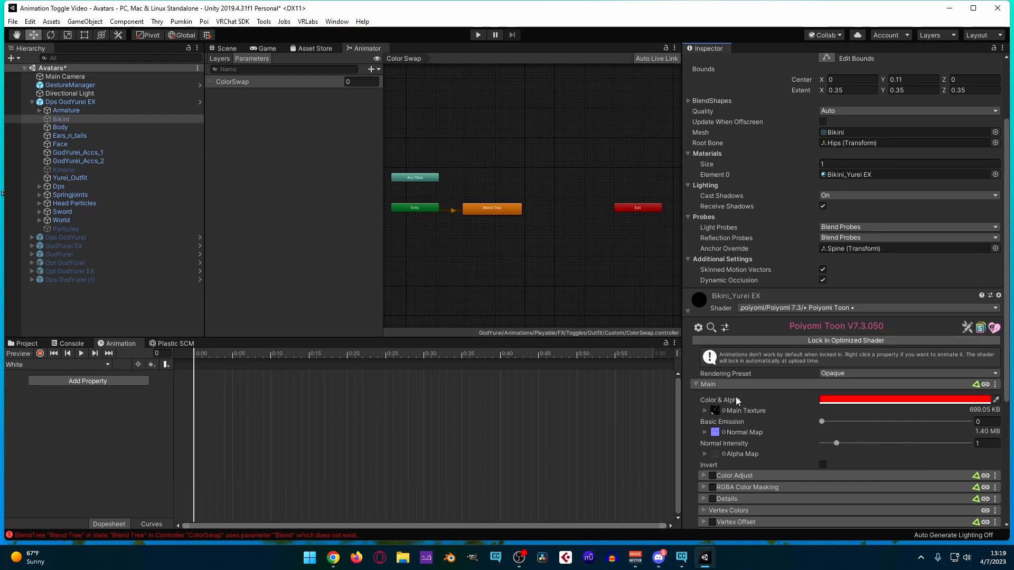
right_click(723, 400)
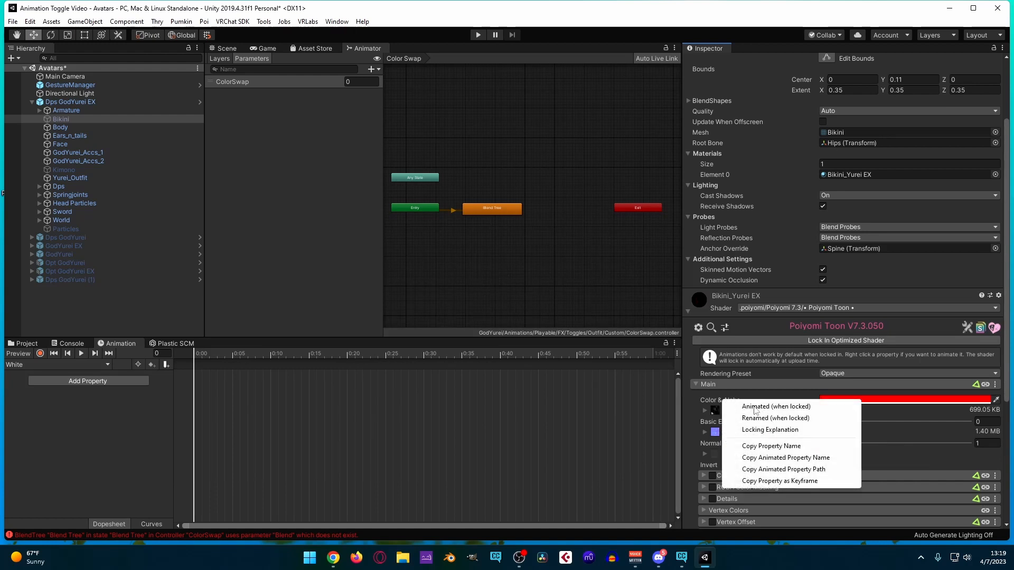
click(784, 410)
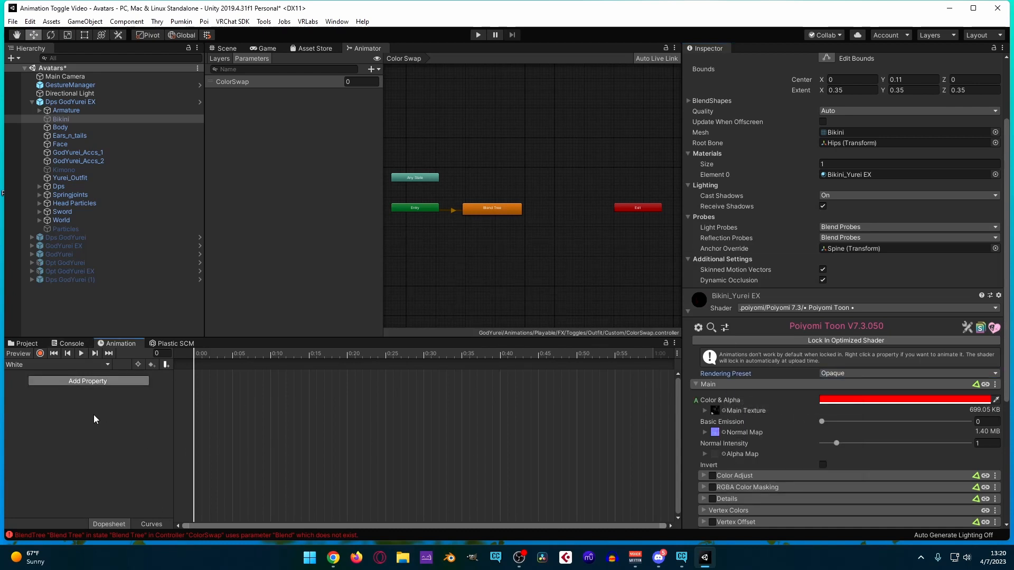
Add the Bikini's Skinned Mesh Renderer property Material._1st_Shade Color to the White clip and expand its color channels.
click(87, 381)
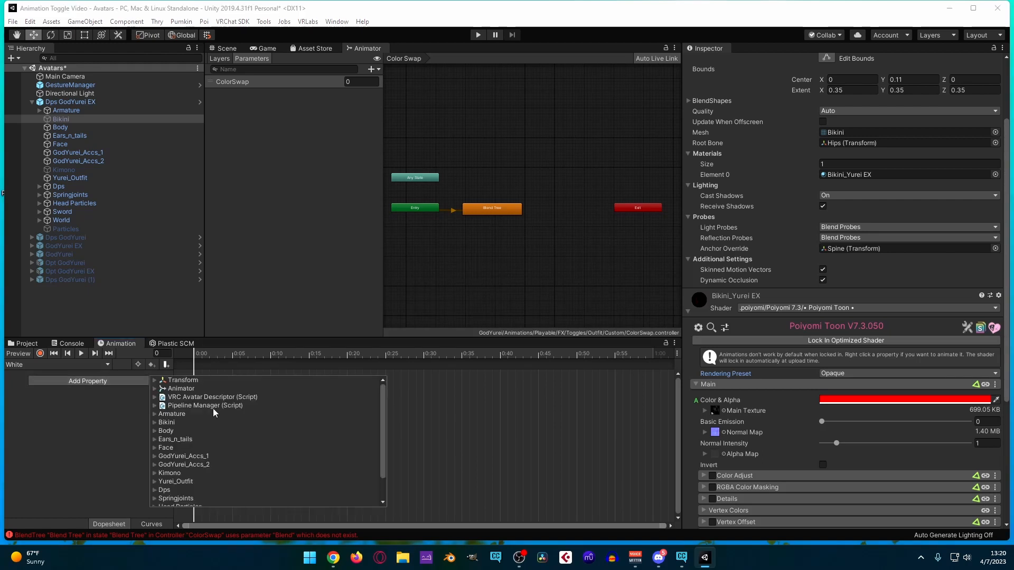
click(154, 422)
scroll(164, 435, down, 1)
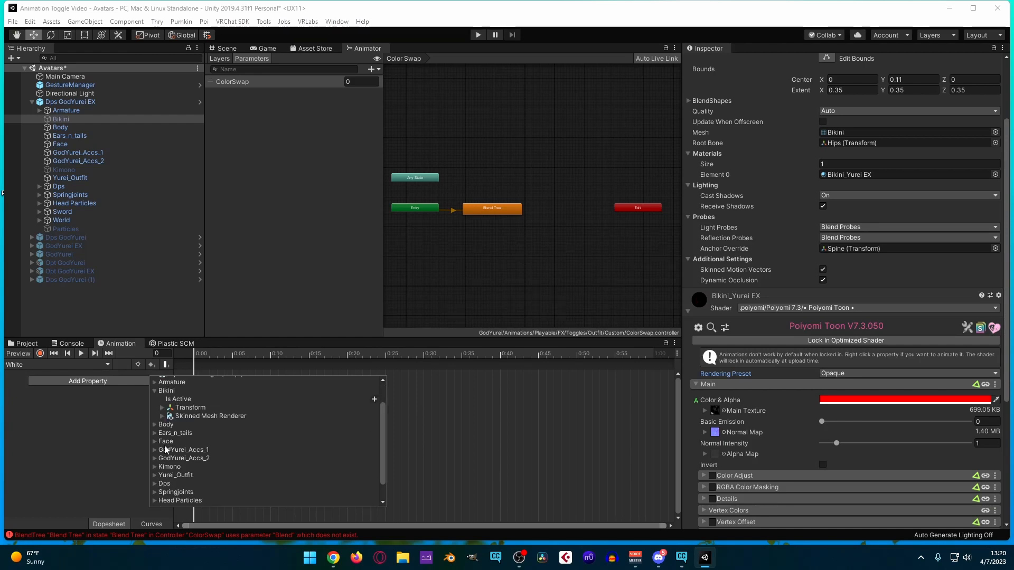
click(163, 417)
scroll(214, 428, down, 1)
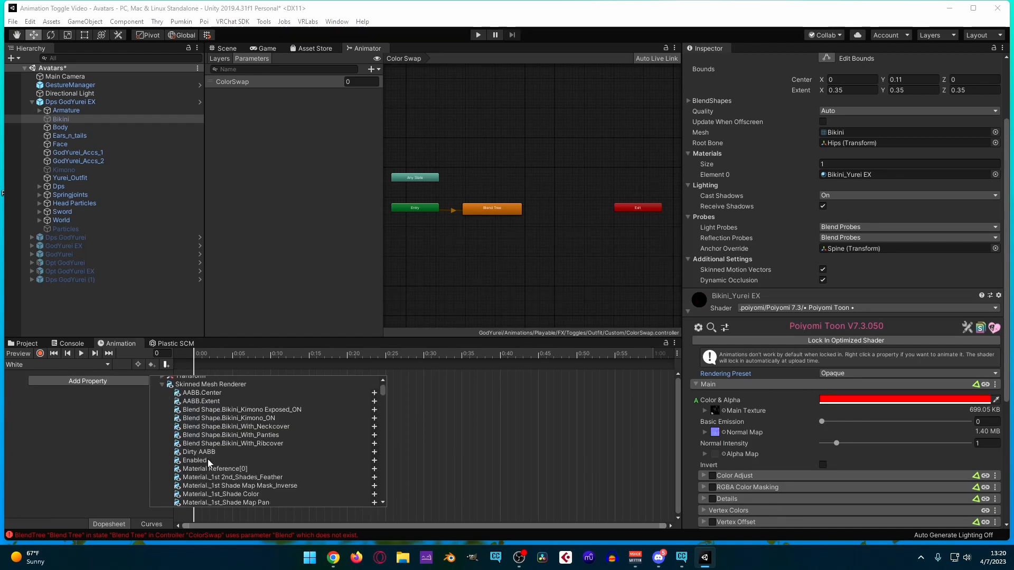
scroll(203, 478, down, 1)
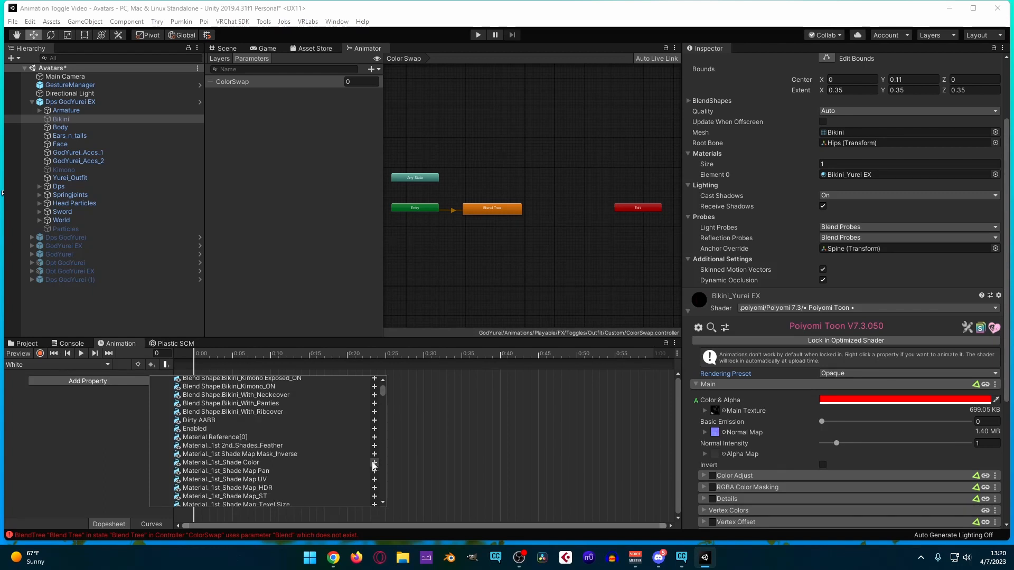
click(222, 464)
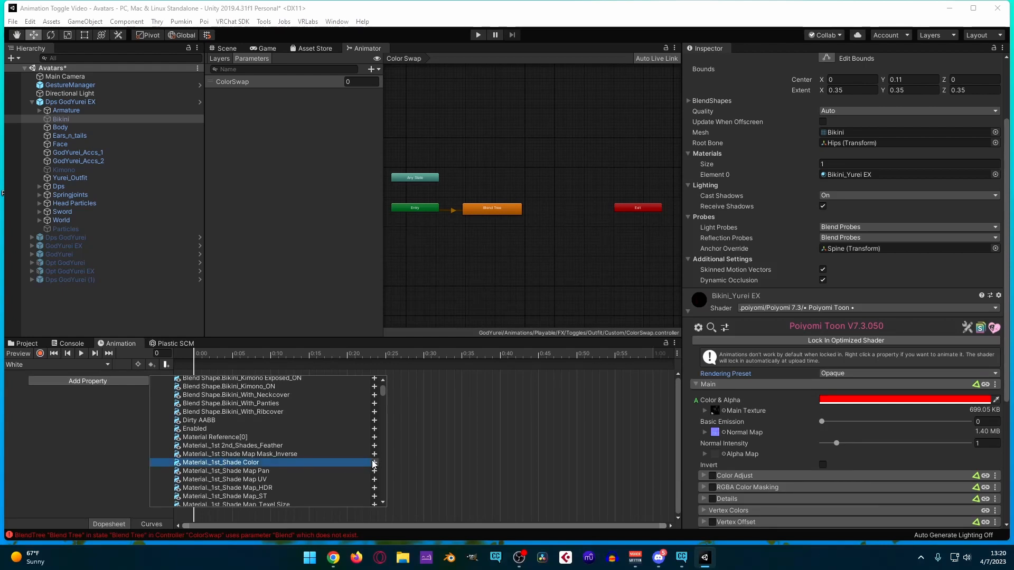
click(374, 463)
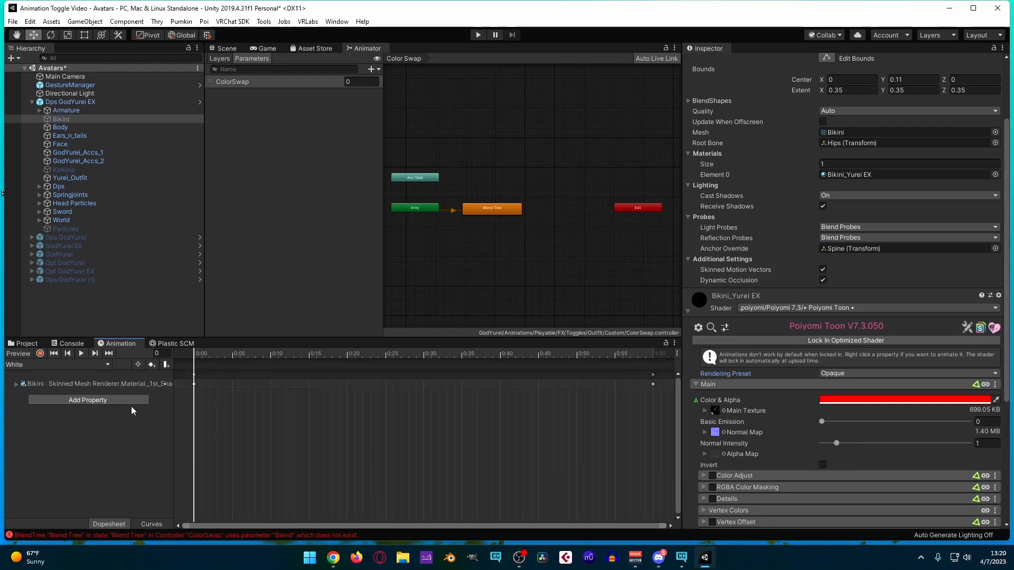
click(17, 384)
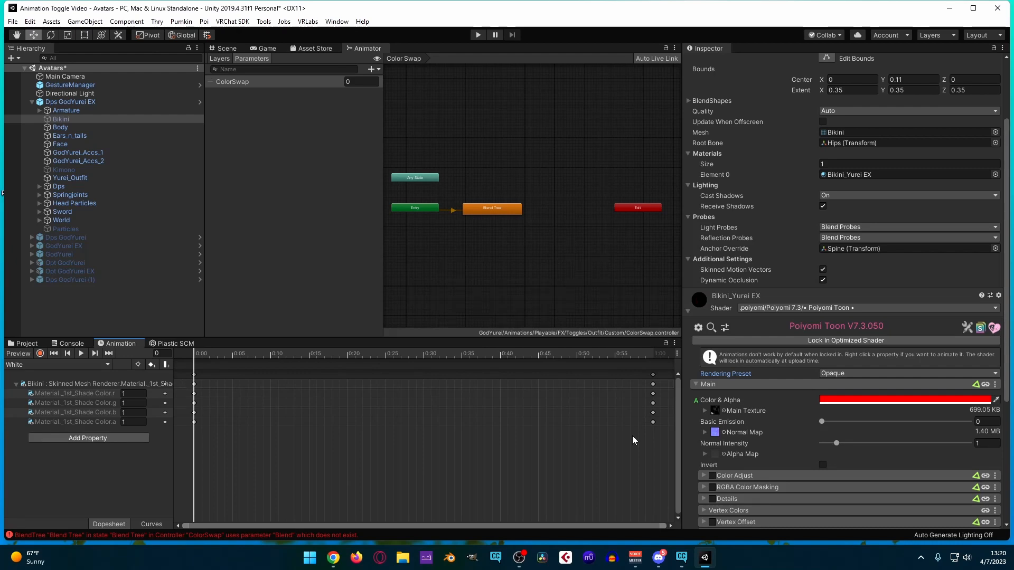
Examine the Light & Shadow settings under Lighting & Reflections in the Bikini_Yurei EX material.
scroll(763, 432, down, 3)
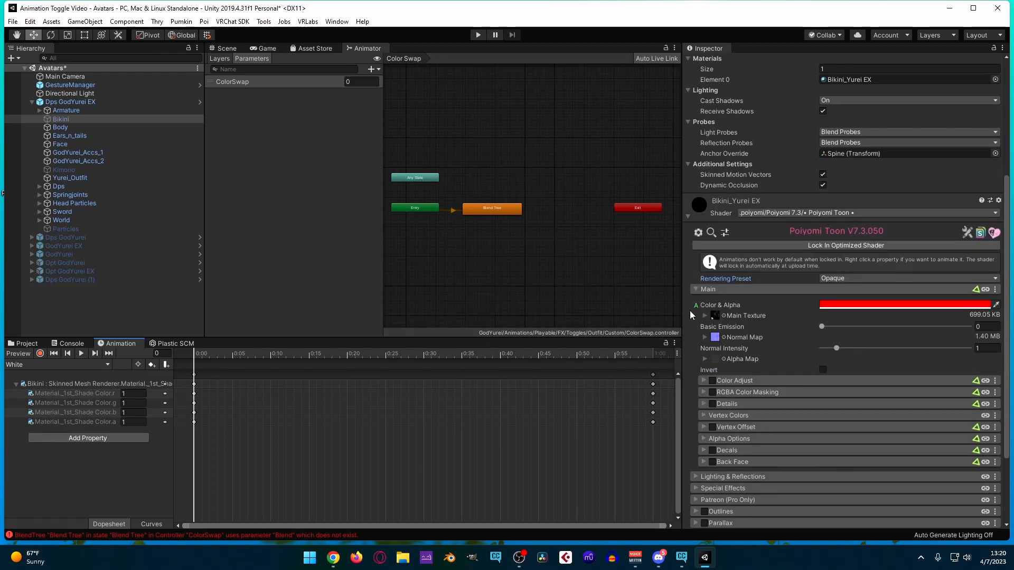
scroll(751, 383, down, 3)
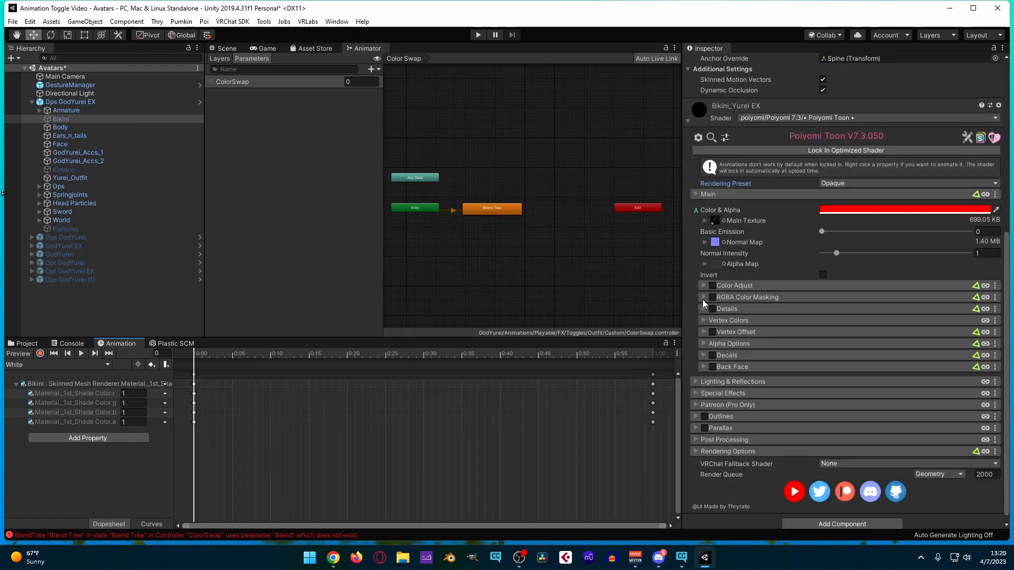
click(701, 380)
click(707, 396)
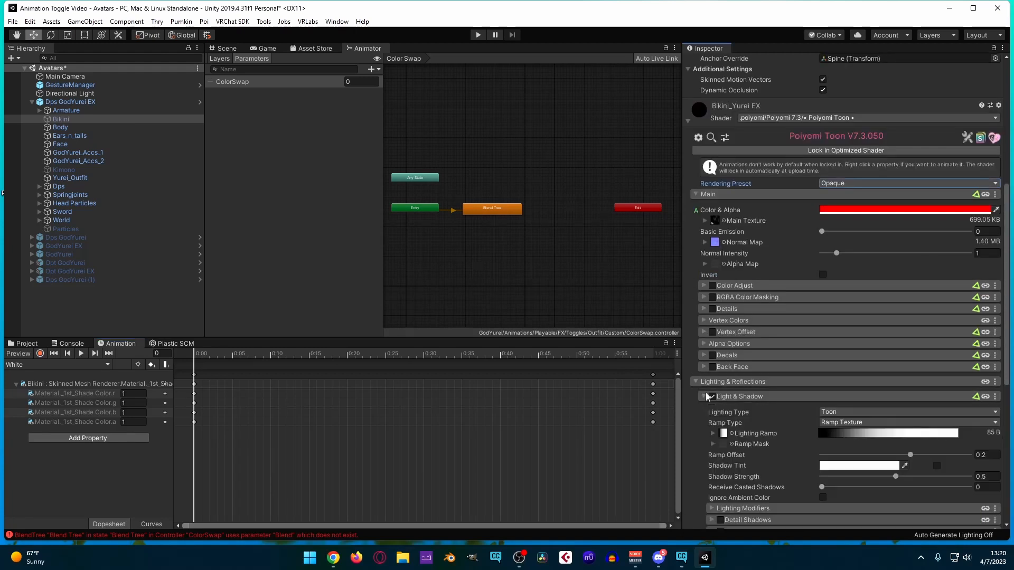
click(706, 396)
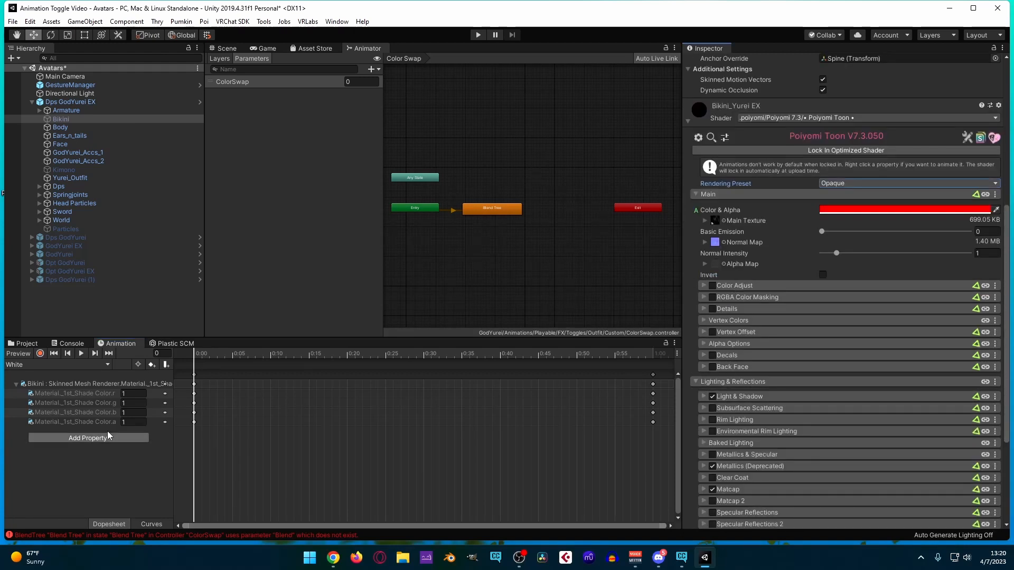
Move the White clip's ending keyframes for the shade color to 0:01 on the timeline.
drag(369, 353, 187, 344)
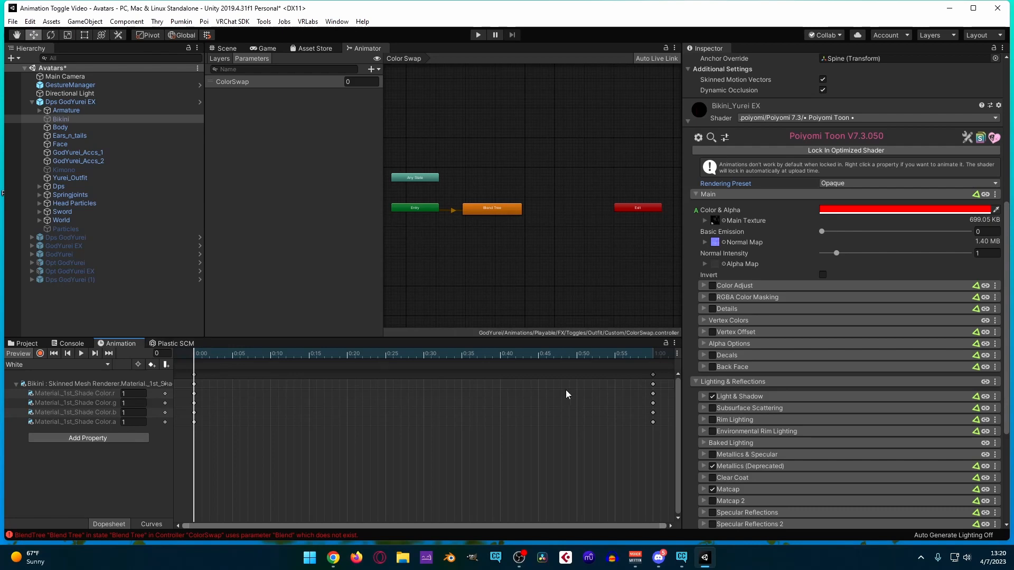
drag(654, 375, 226, 376)
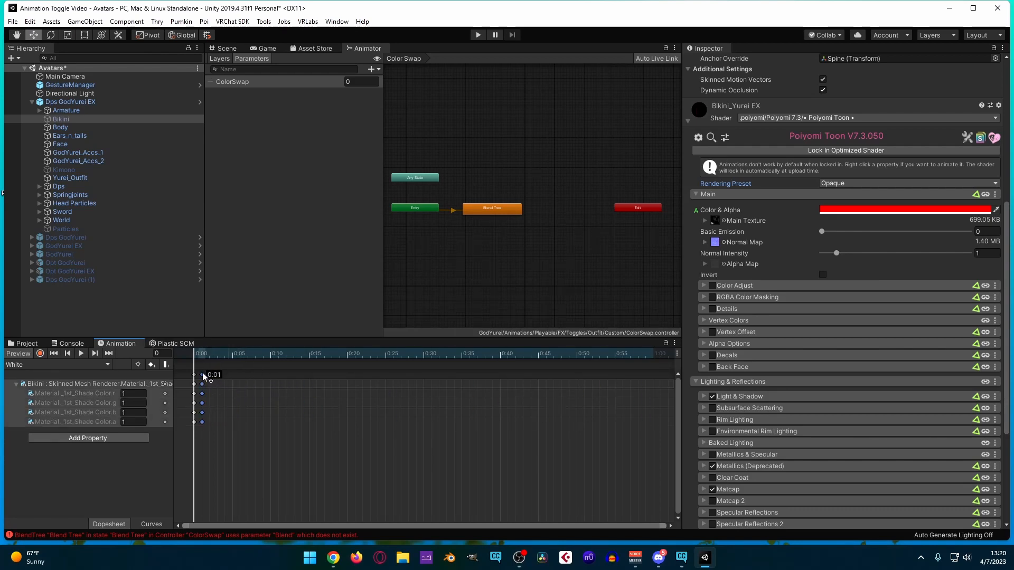
drag(202, 372, 202, 373)
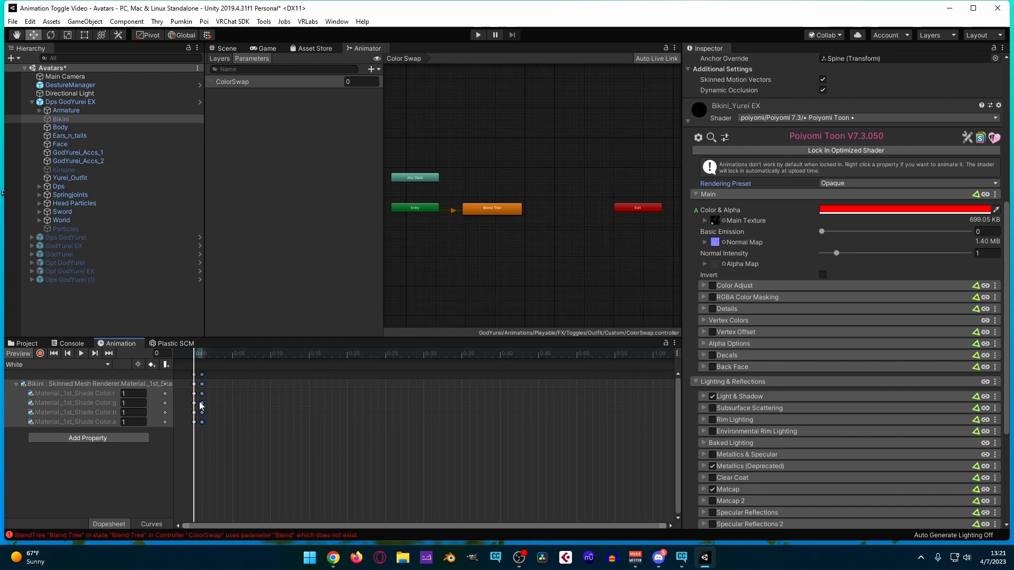
scroll(224, 404, up, 1)
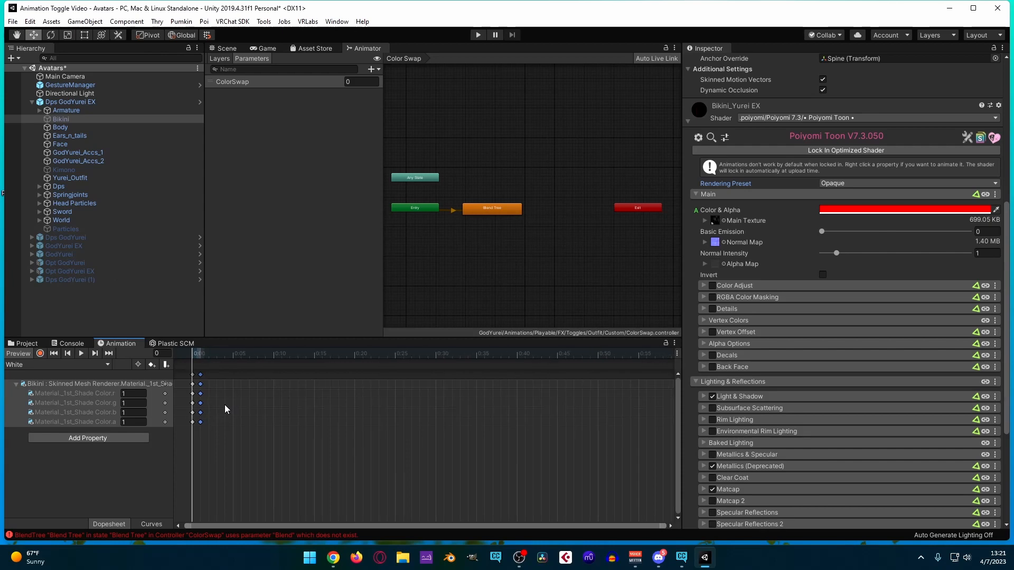
scroll(225, 405, up, 3)
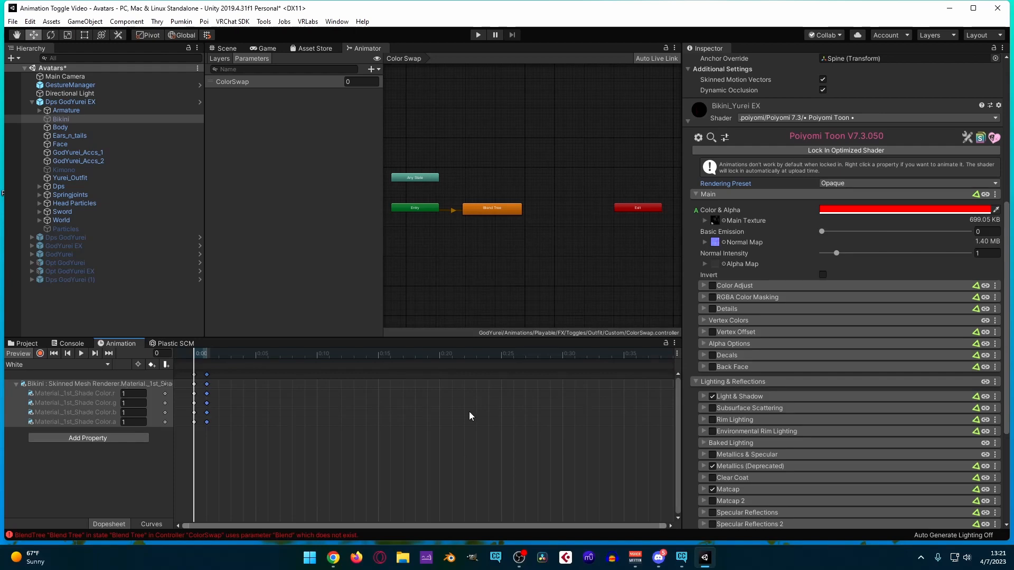
scroll(489, 441, right, 10)
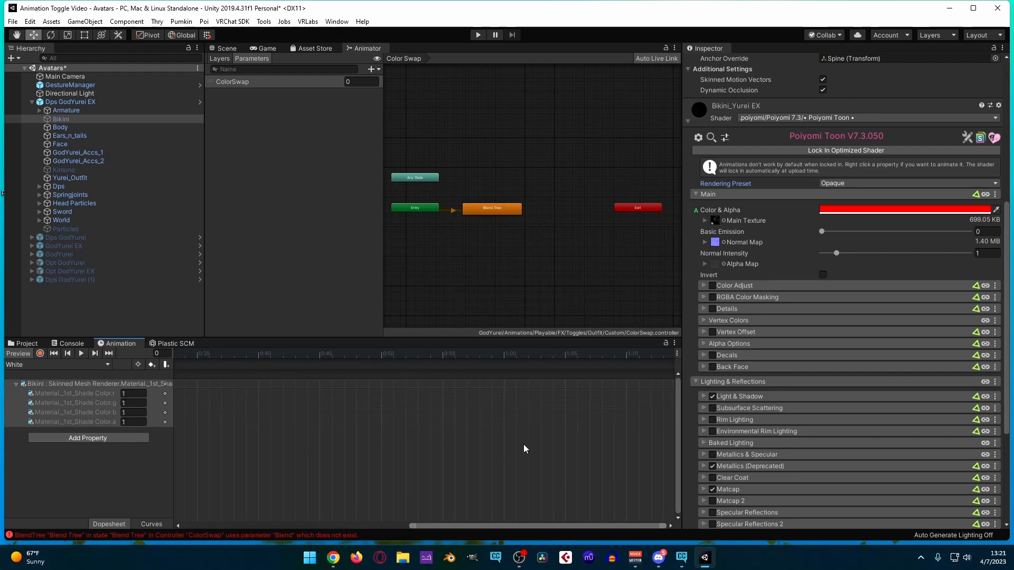
Bring the White clip's keyframes into view on the animation timeline and place the playhead at frame 0.
click(401, 353)
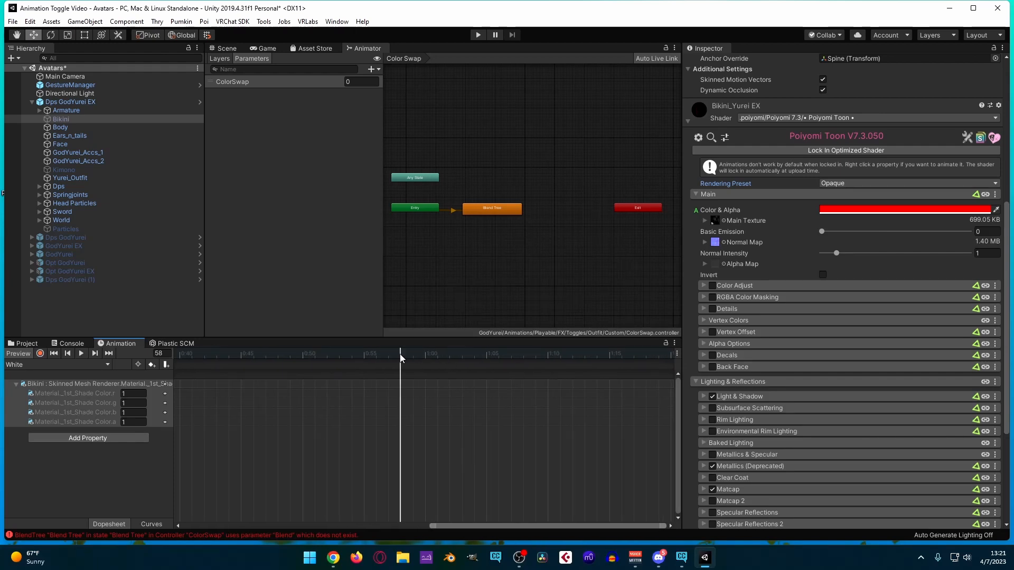
drag(402, 355, 135, 340)
middle_drag(398, 410, 416, 411)
middle_drag(296, 402, 532, 423)
middle_drag(352, 408, 566, 426)
middle_drag(283, 404, 339, 421)
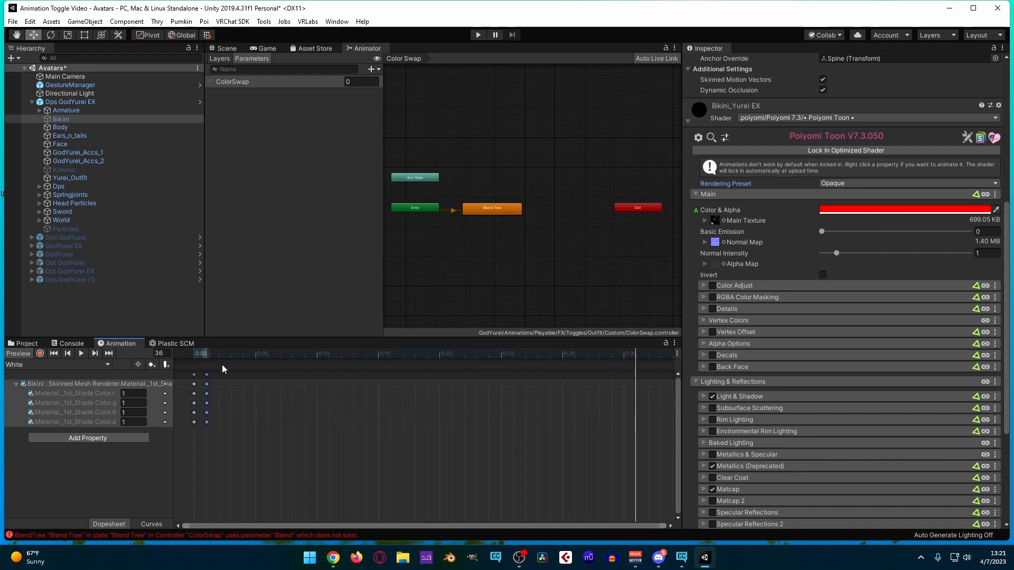
click(196, 354)
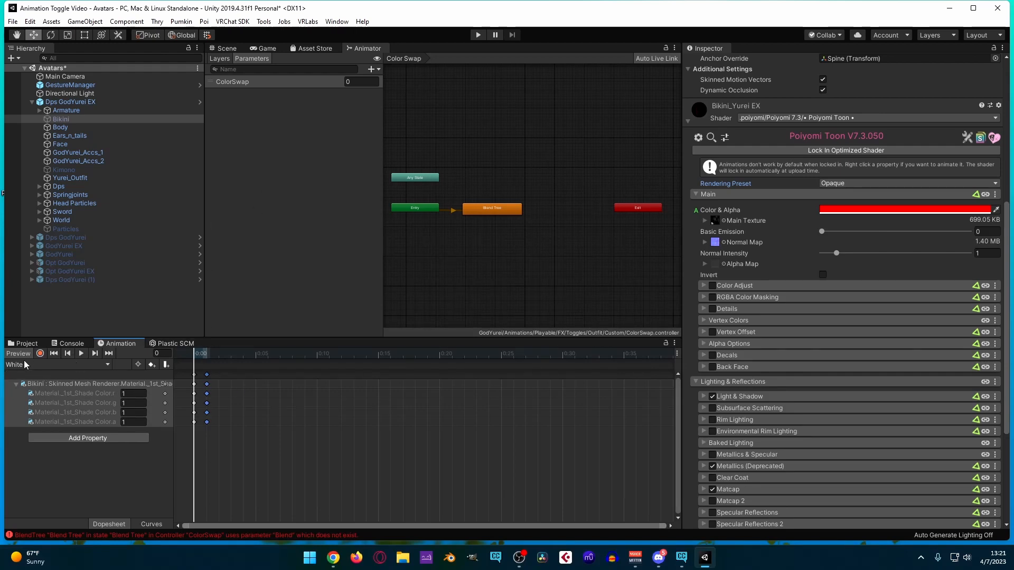
Show the avatar in the Scene view and activate its Bikini object.
click(233, 48)
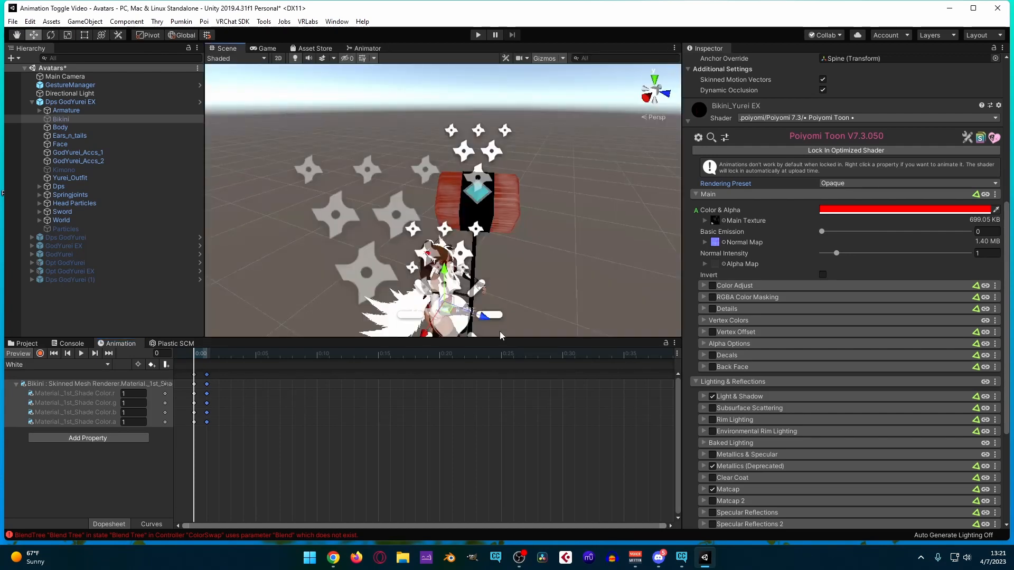
scroll(560, 268, down, 2)
alt+drag(557, 263, 457, 220)
middle_drag(600, 230, 535, 278)
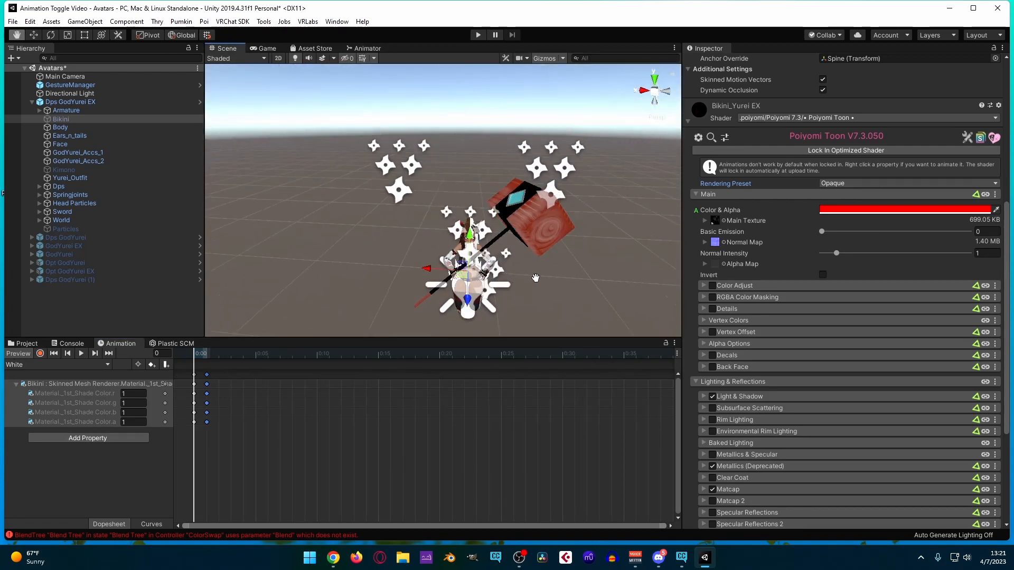
scroll(533, 277, up, 10)
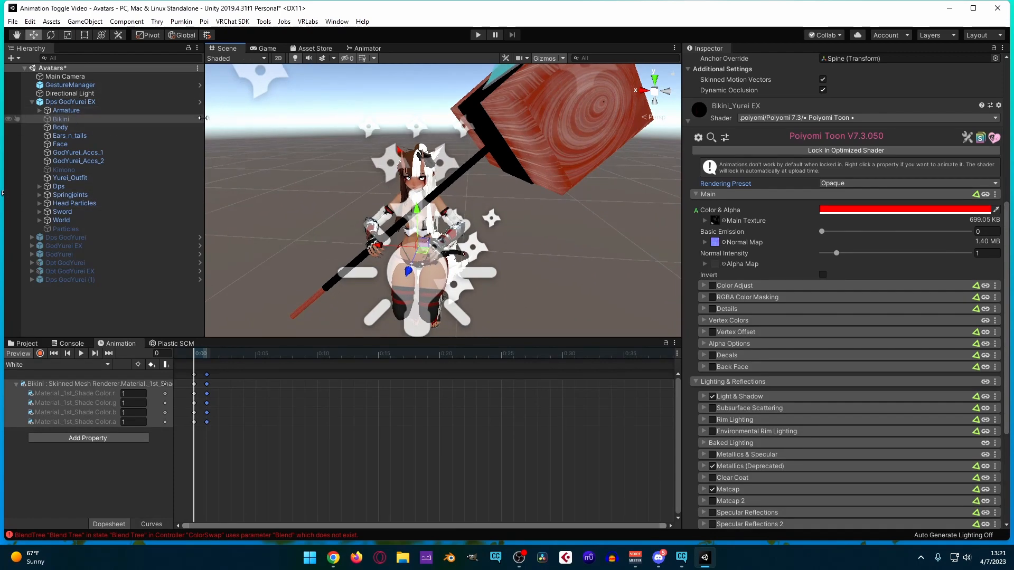
key(alt+shift+a)
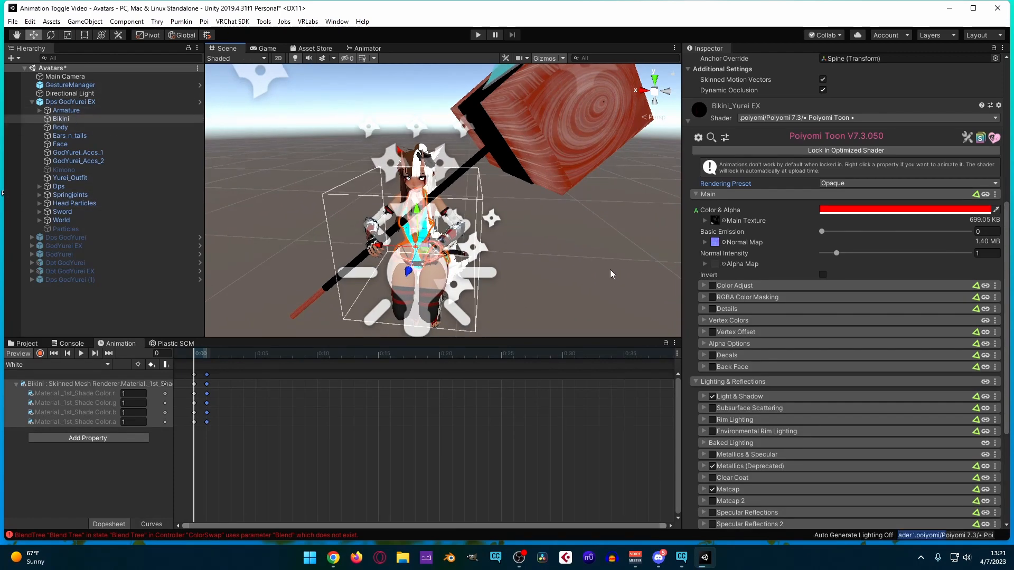
key(f)
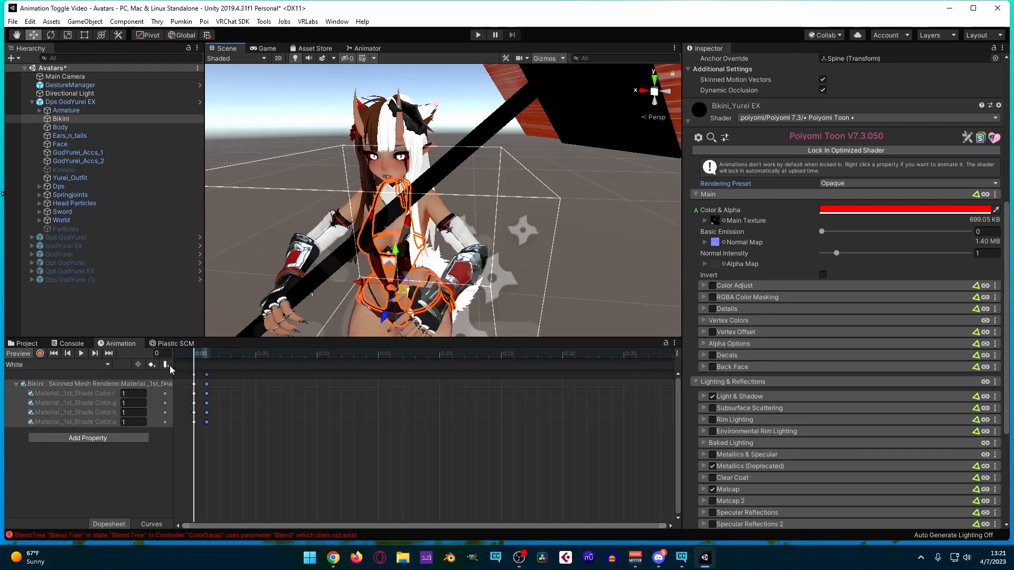
Try 3.12 for red and 7.39 for green in the Bikini's 1st Shade Color at frame 0.
click(132, 393)
text(1.7)
drag(132, 396, 130, 419)
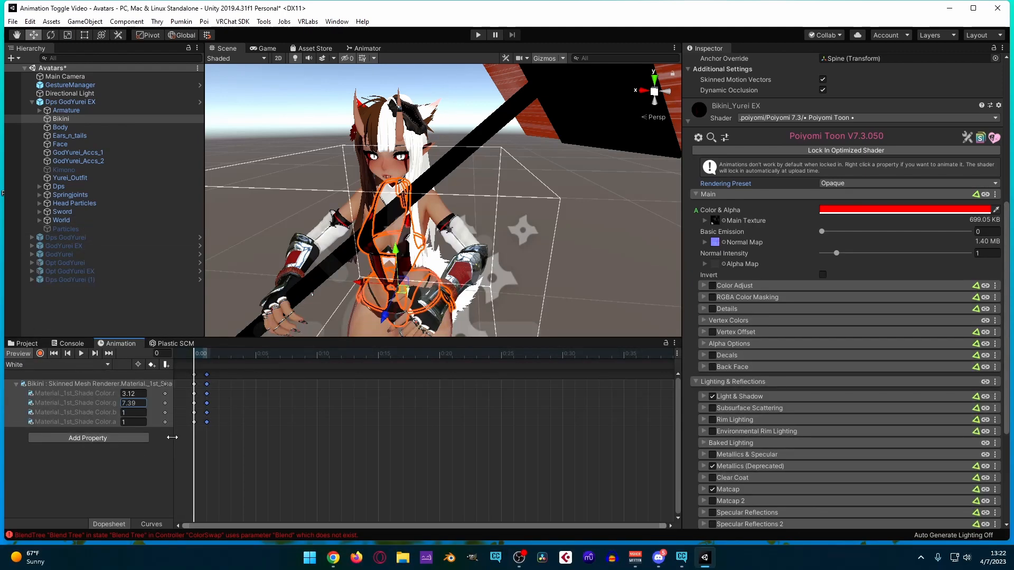
Delete the Bikini's 1st Shade Color property and its keyframes from the White clip.
key(Delete)
click(80, 386)
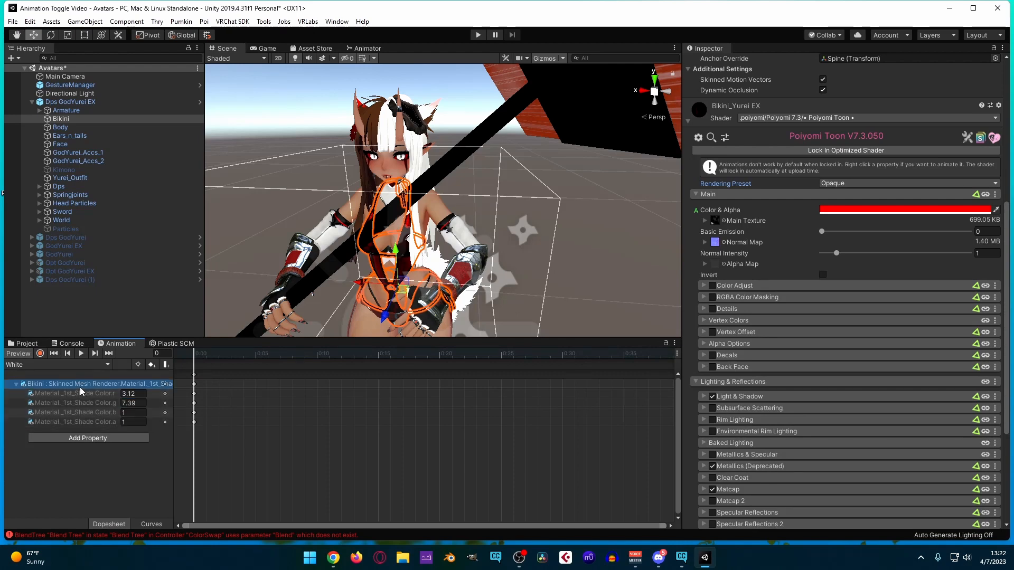
key(Delete)
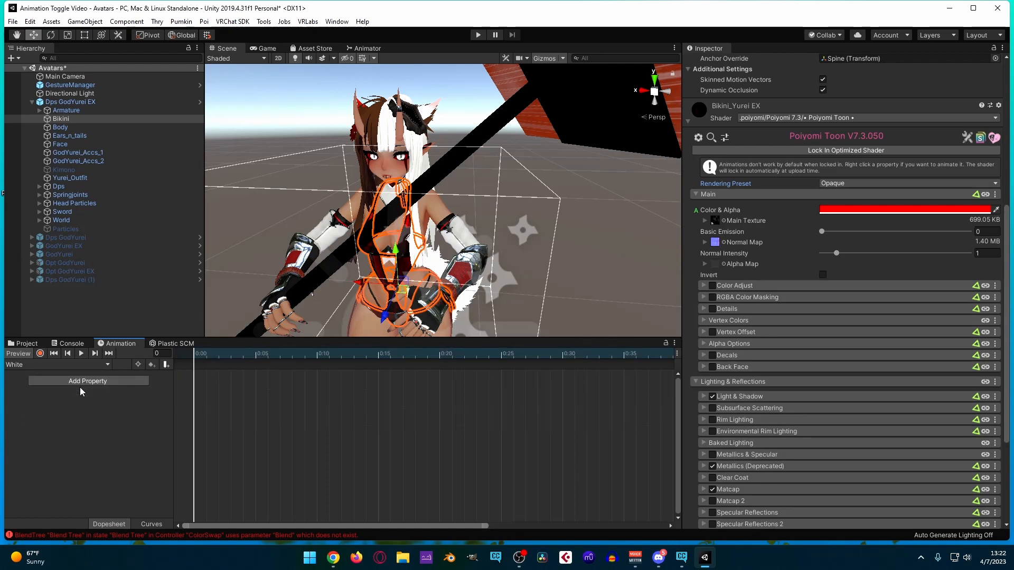
Start keyframe recording and key the Bikini material's Color & Alpha as white (FFFFFF) at frames 0 and 1.
click(42, 354)
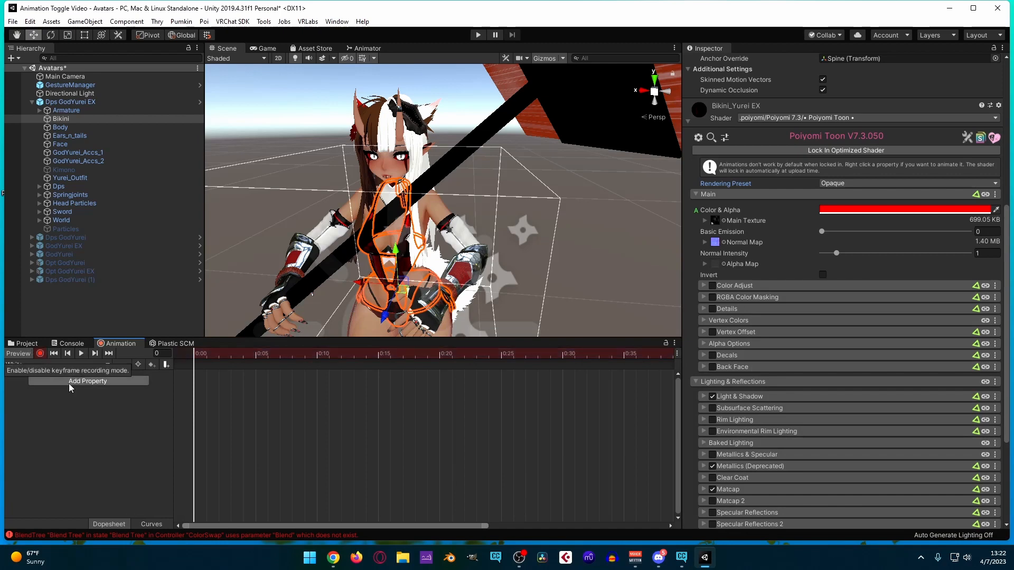
click(848, 210)
drag(670, 147, 583, 115)
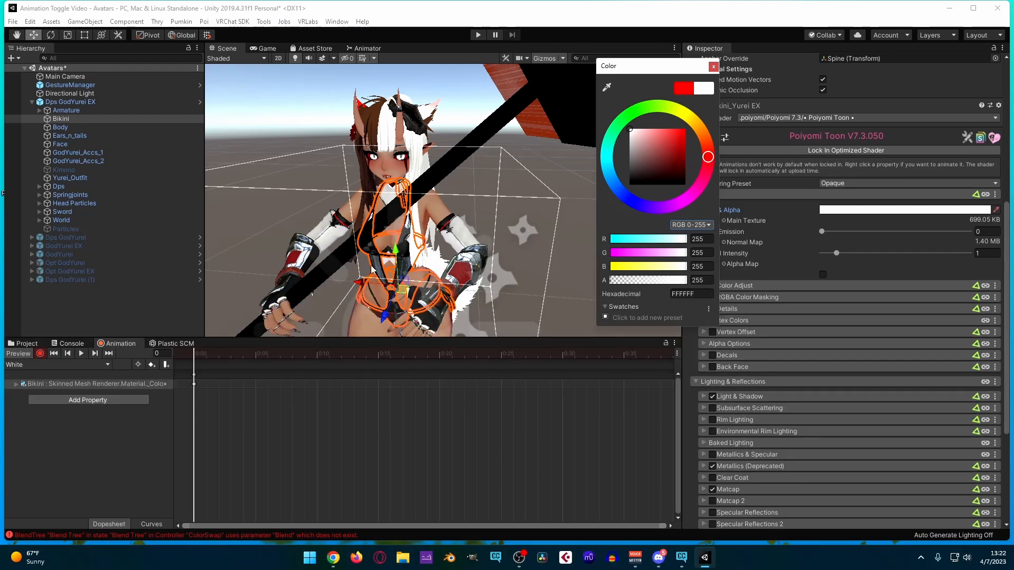
click(196, 356)
click(207, 358)
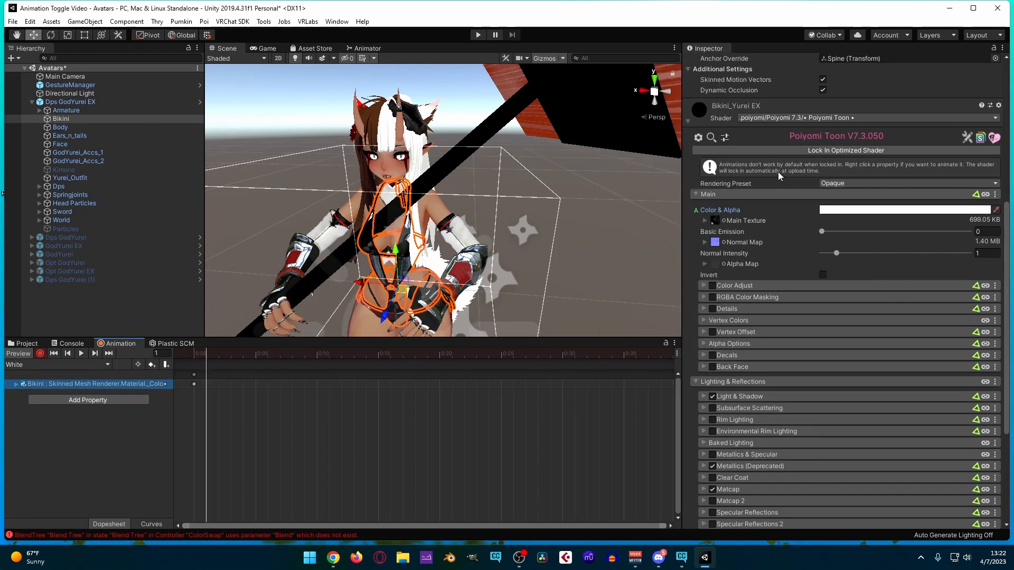
click(832, 211)
drag(636, 139, 460, 2)
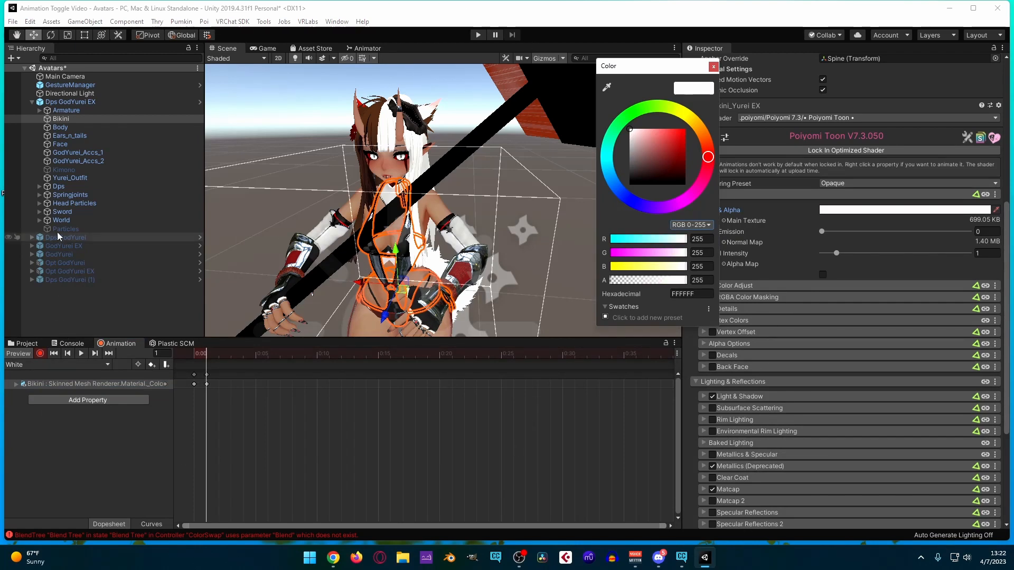
Mark Color & Alpha of the Ears_n_tails material EarsTails EX as animated when locked.
click(74, 135)
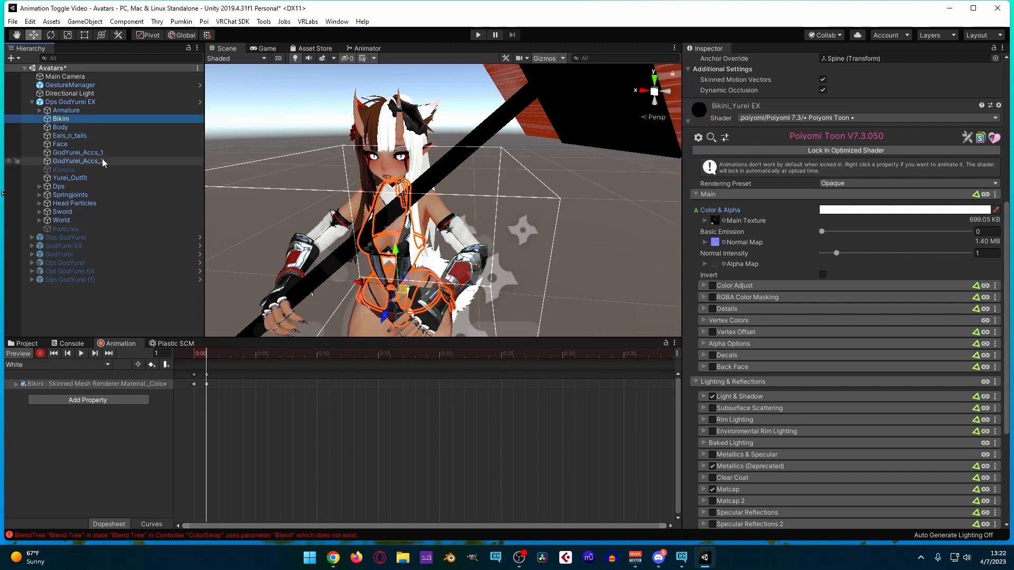
click(76, 135)
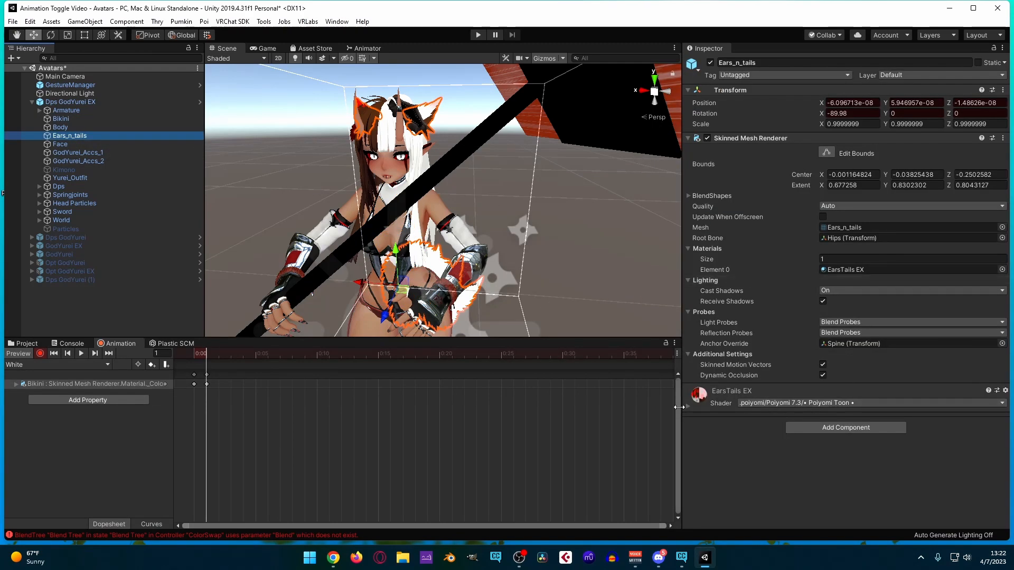
click(687, 404)
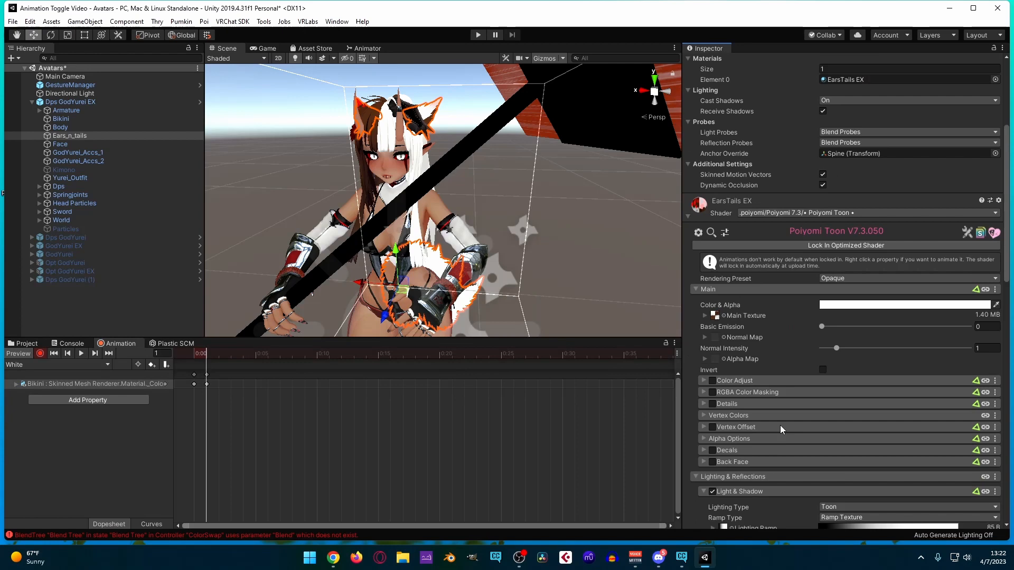
right_click(707, 305)
click(735, 310)
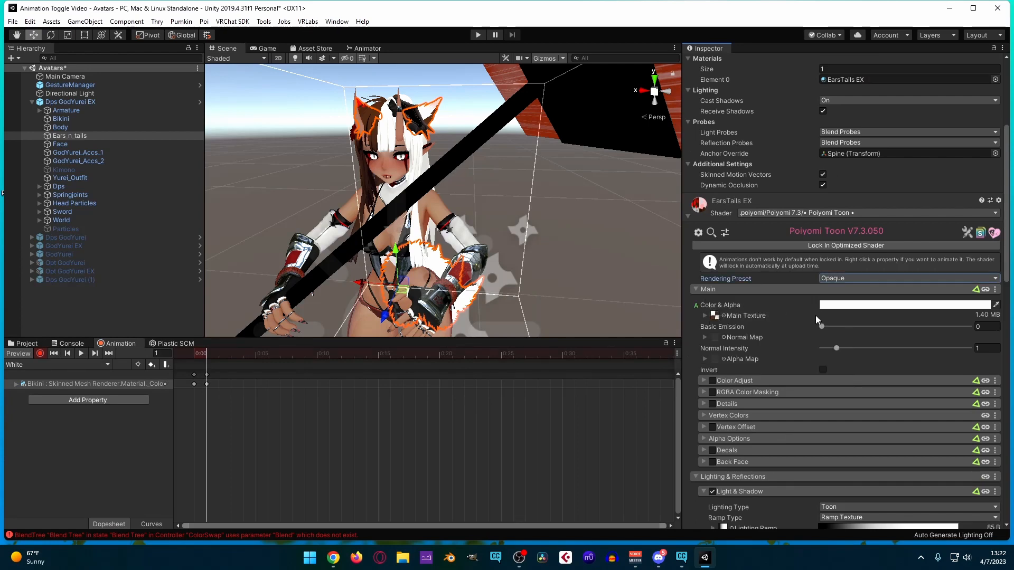
Record white (FFFFFF) as the Ears_n_tails Color & Alpha in the White clip at frames 0 and 1.
click(849, 304)
mouse_move(632, 140)
mouse_down()
mouse_move(645, 144)
mouse_move(630, 129)
mouse_up()
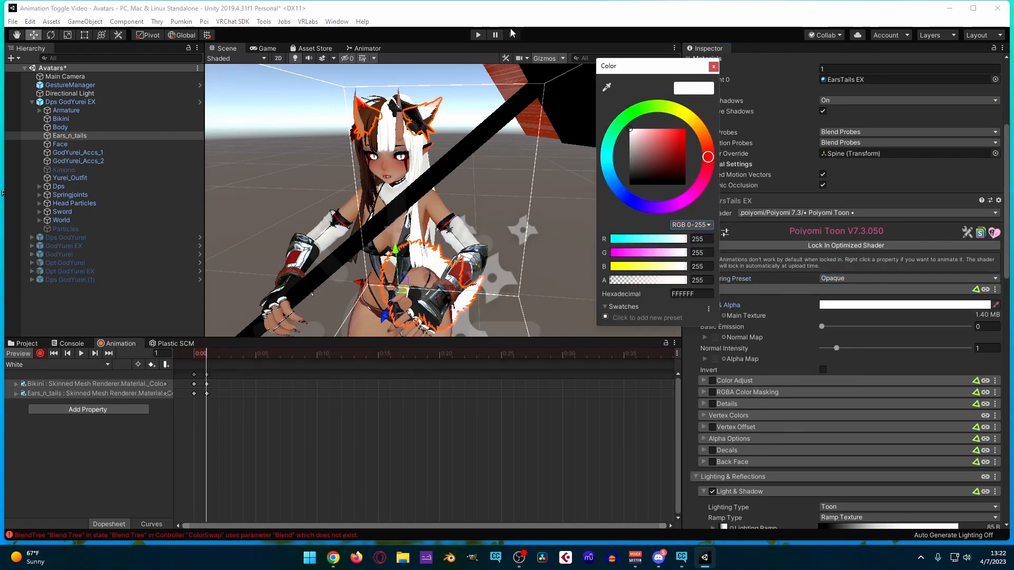
click(210, 355)
click(188, 354)
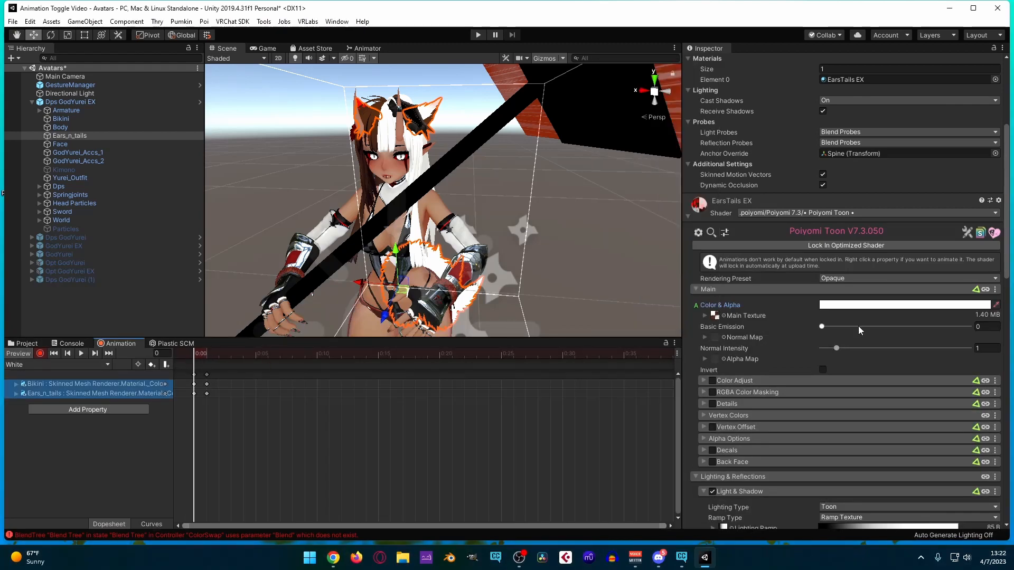
click(822, 304)
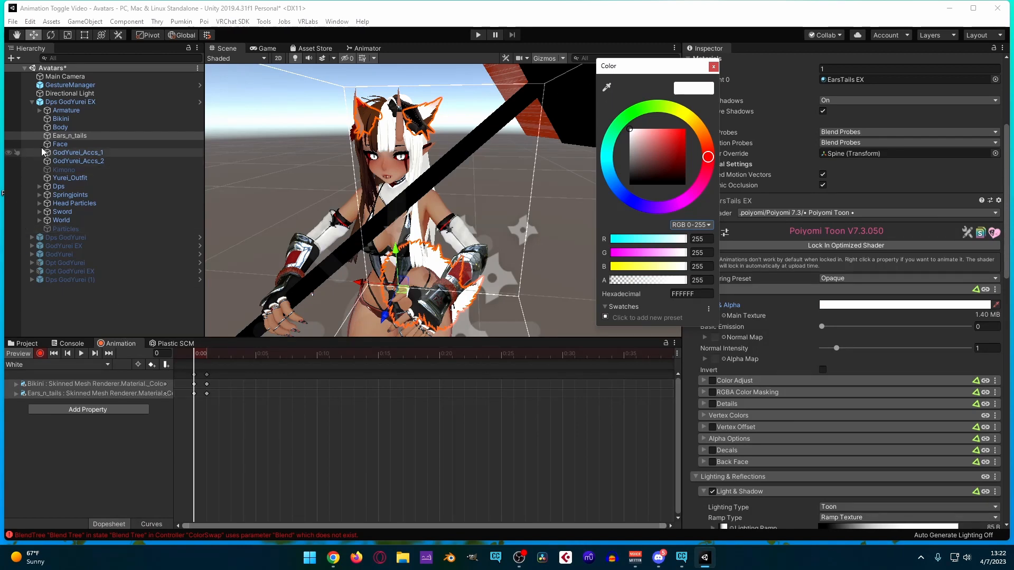
Mark Color & Alpha of the GodYurei_Accs_1 EX material on GodYurei_Accs_1 as animated when locked.
click(65, 152)
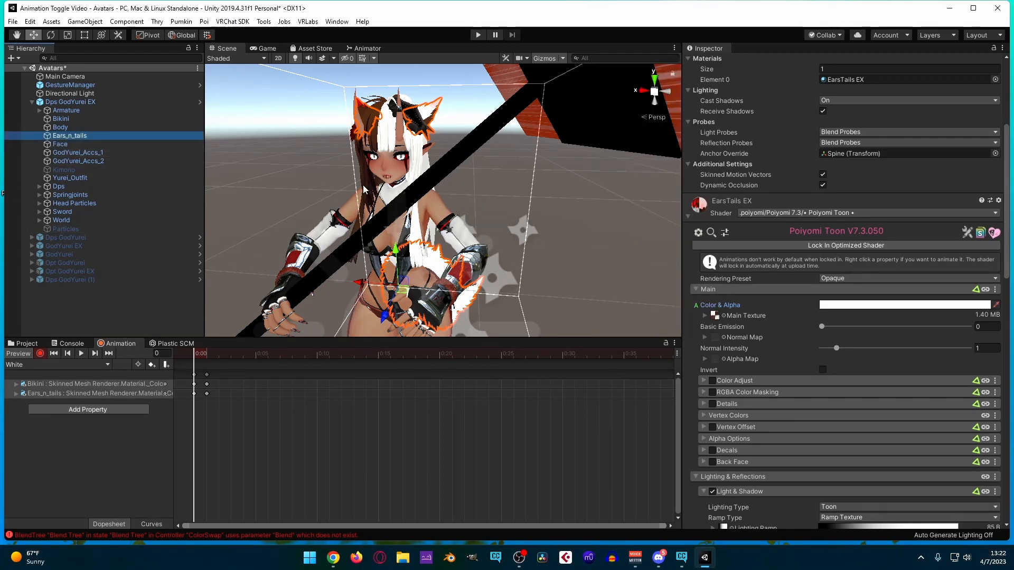
click(148, 152)
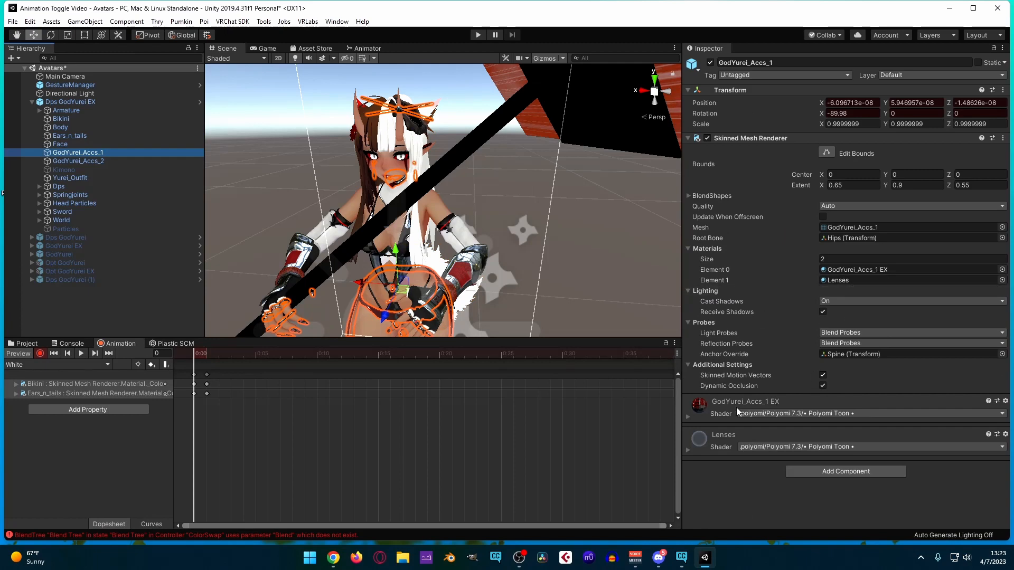
click(720, 416)
scroll(746, 439, down, 3)
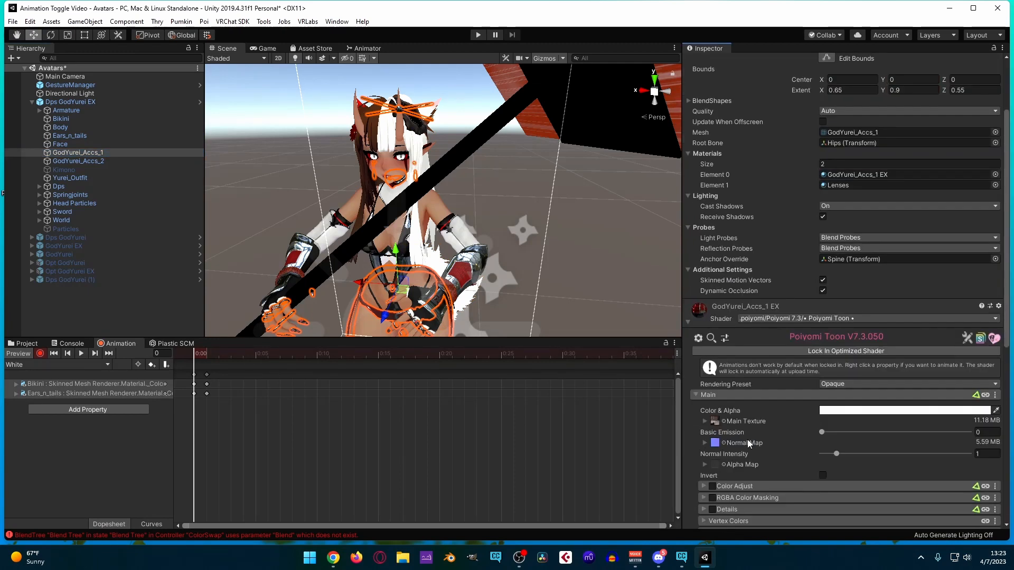
right_click(724, 409)
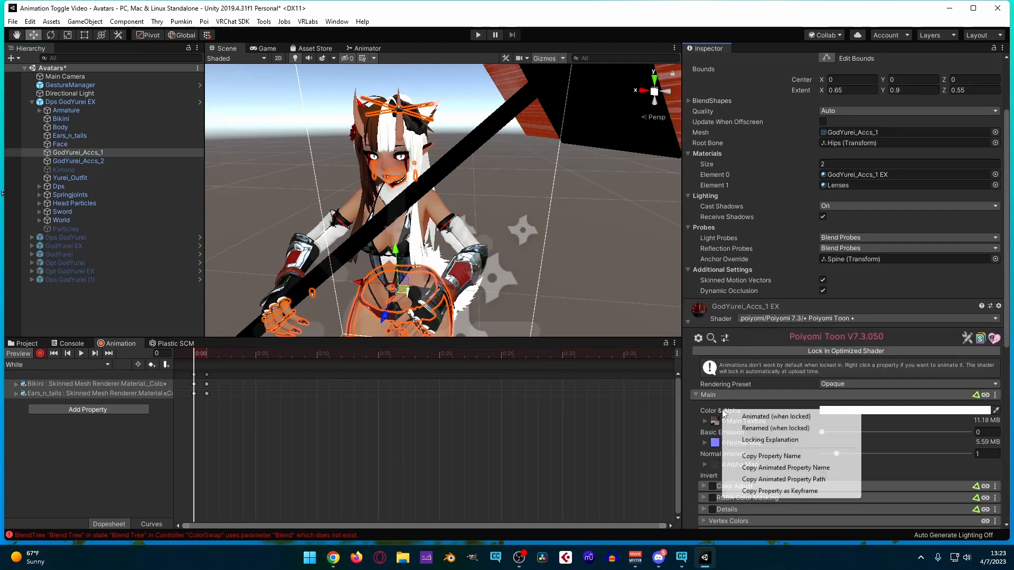
click(760, 417)
Key the GodYurei_Accs_1 Color & Alpha as white (FFFFFF) at frames 0 and 1 of the White clip.
click(887, 410)
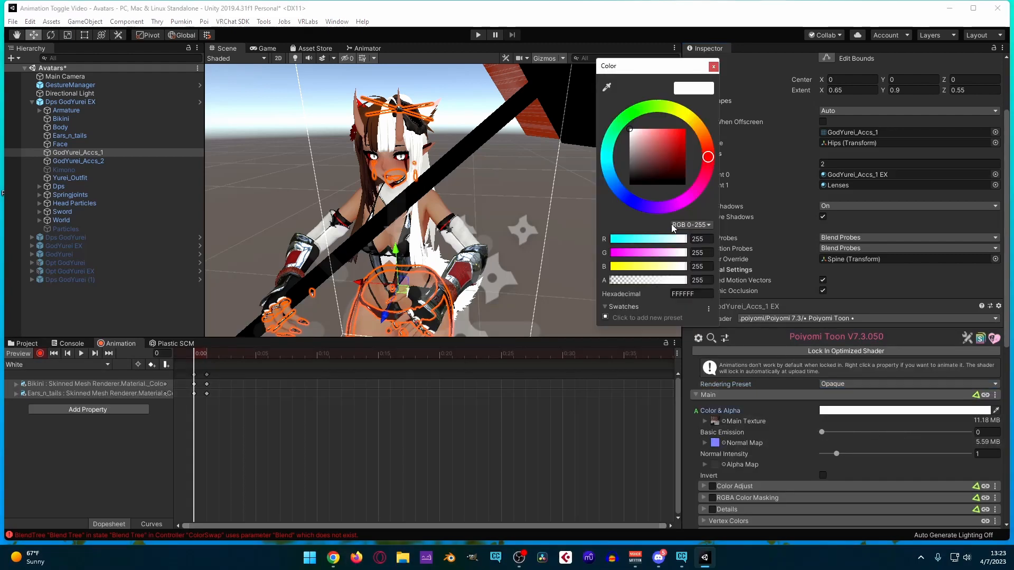
click(633, 144)
drag(615, 125, 603, 111)
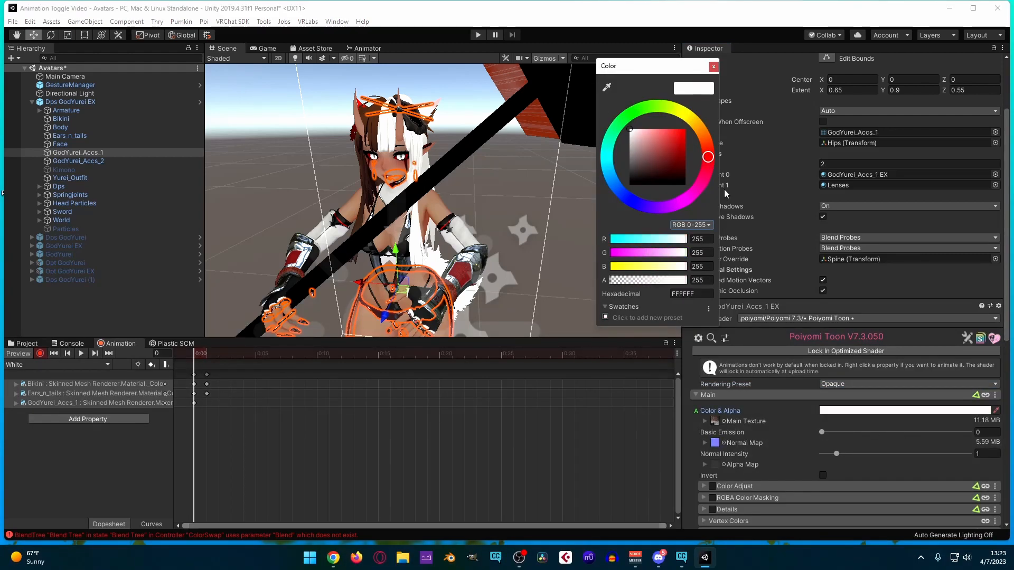
click(714, 66)
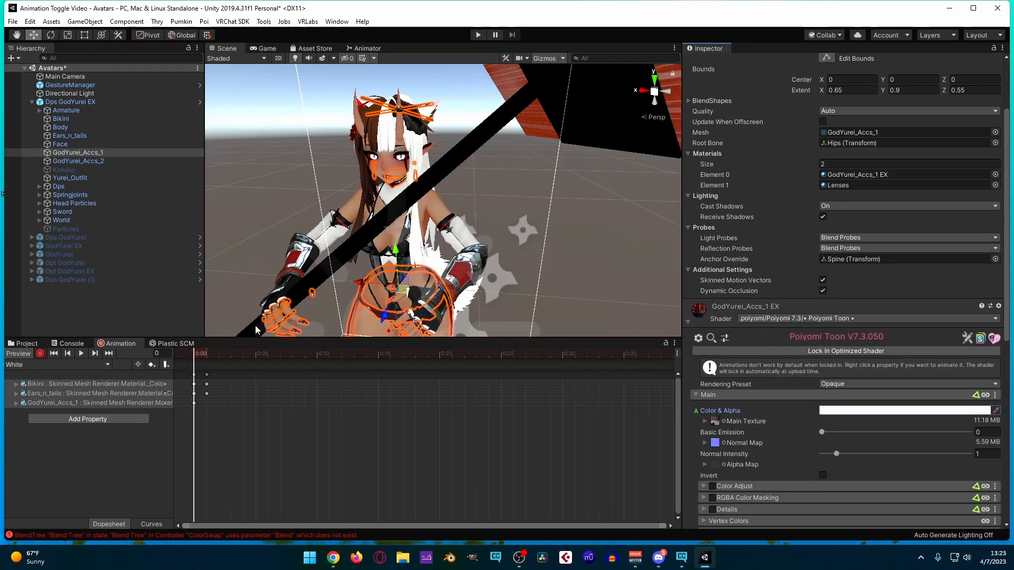
click(207, 353)
click(950, 411)
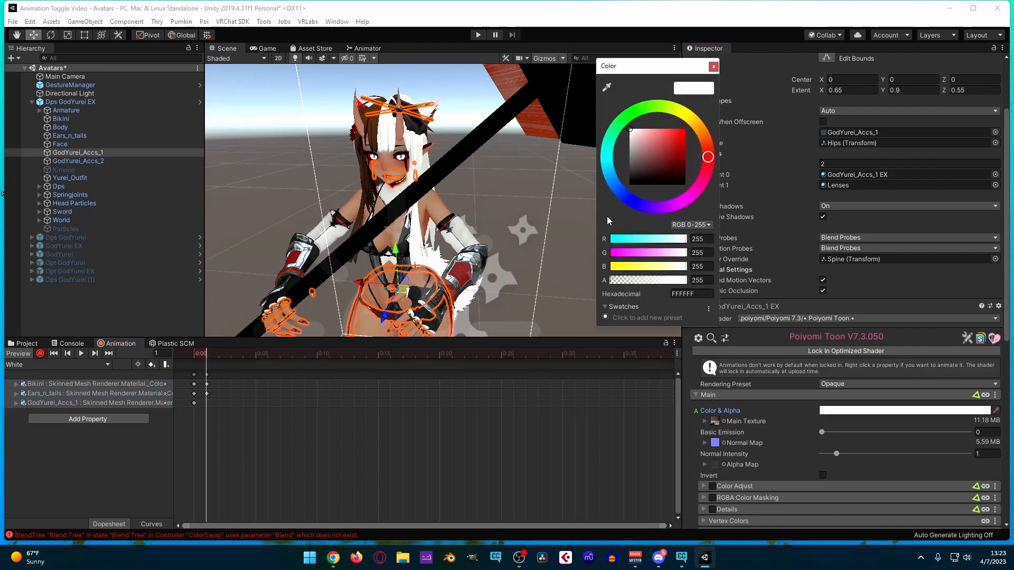
click(713, 66)
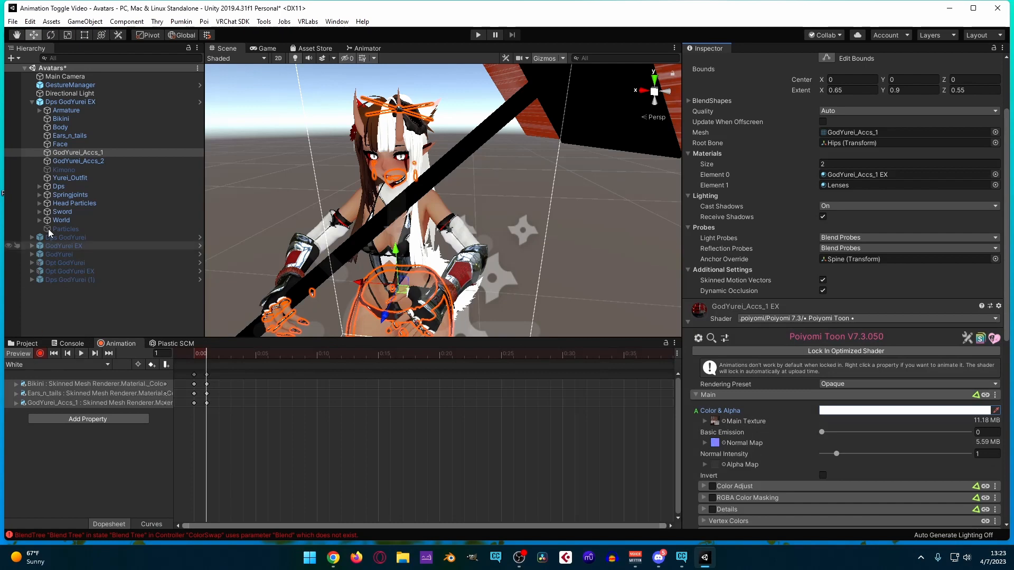
Record white (FFFFFF) as the Color & Alpha of the GodYurei_Accs_2 EX material in the White clip.
click(80, 161)
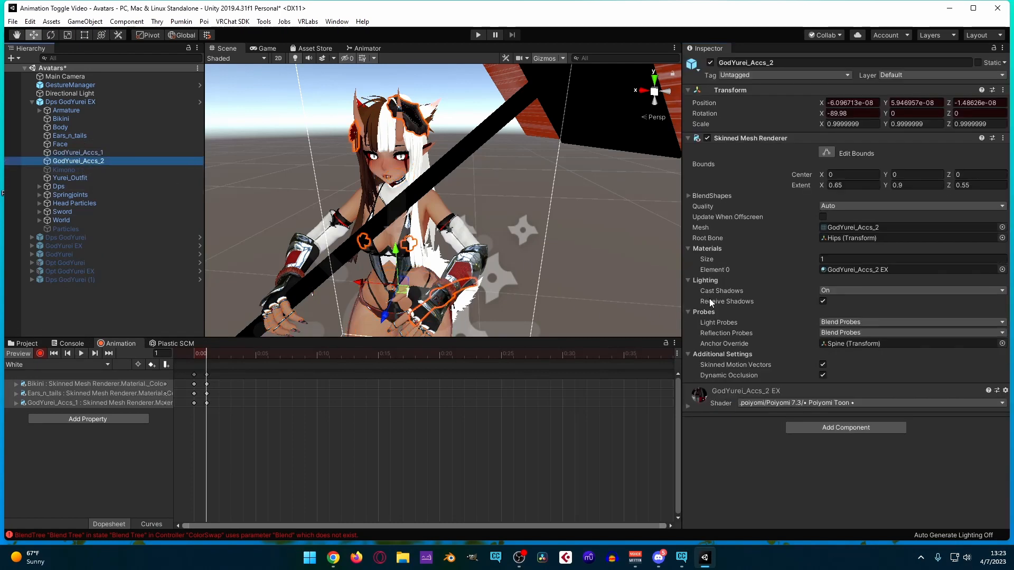
click(692, 407)
scroll(739, 406, down, 3)
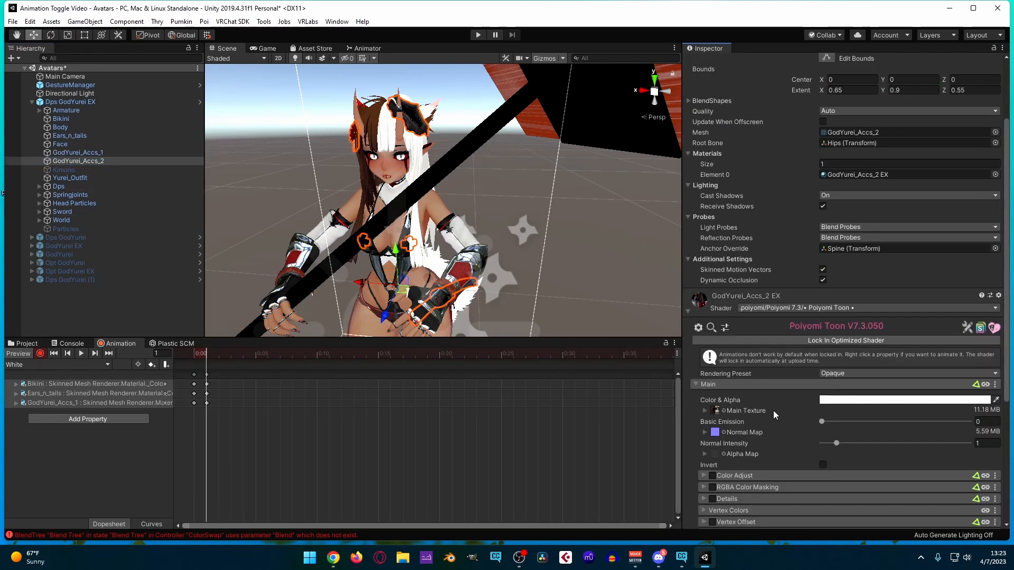
click(834, 400)
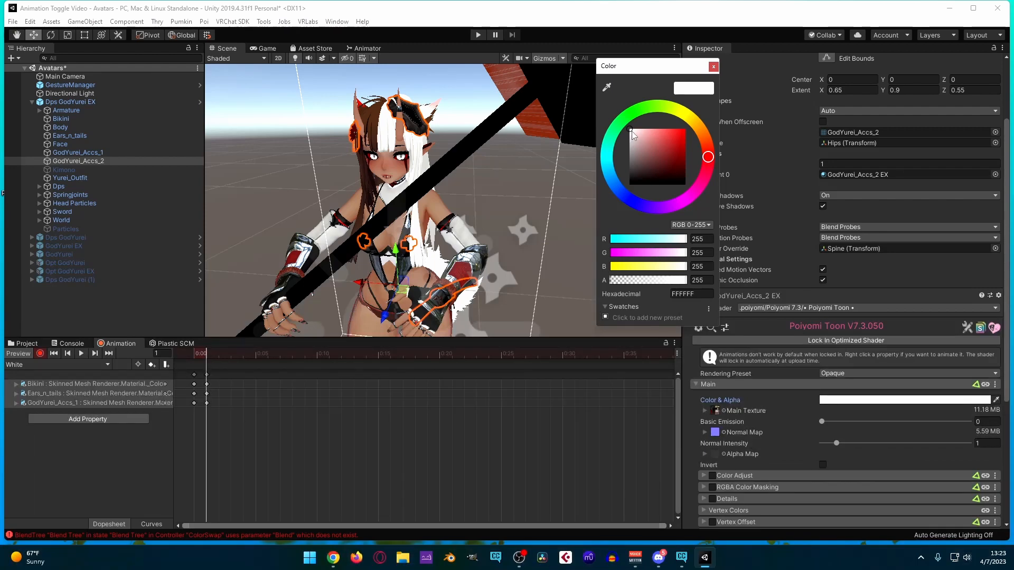
drag(638, 138, 623, 127)
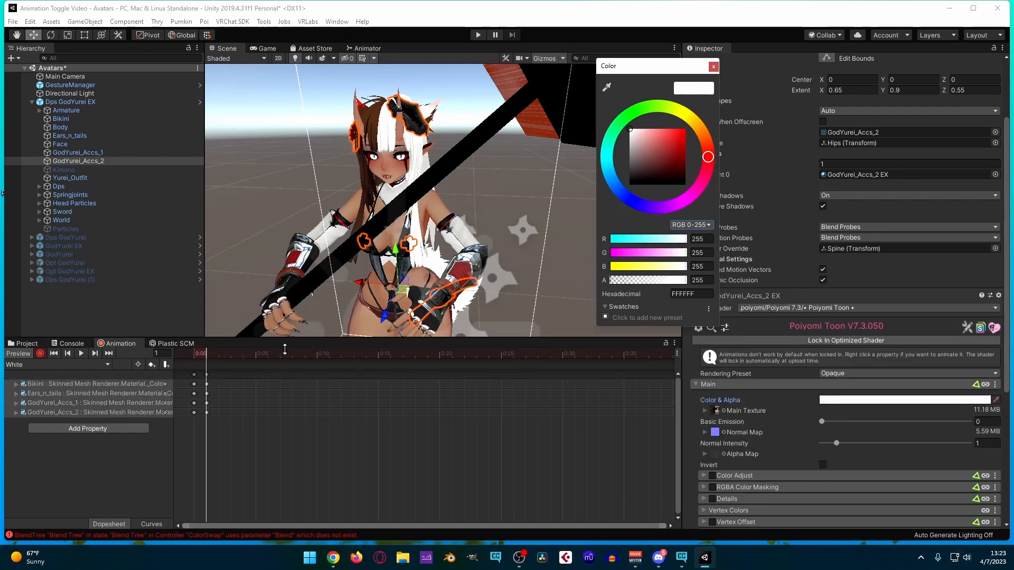
Key the GodYurei_Accs_2 Color & Alpha as white (FFFFFF) at frame 0 of the White clip.
click(195, 359)
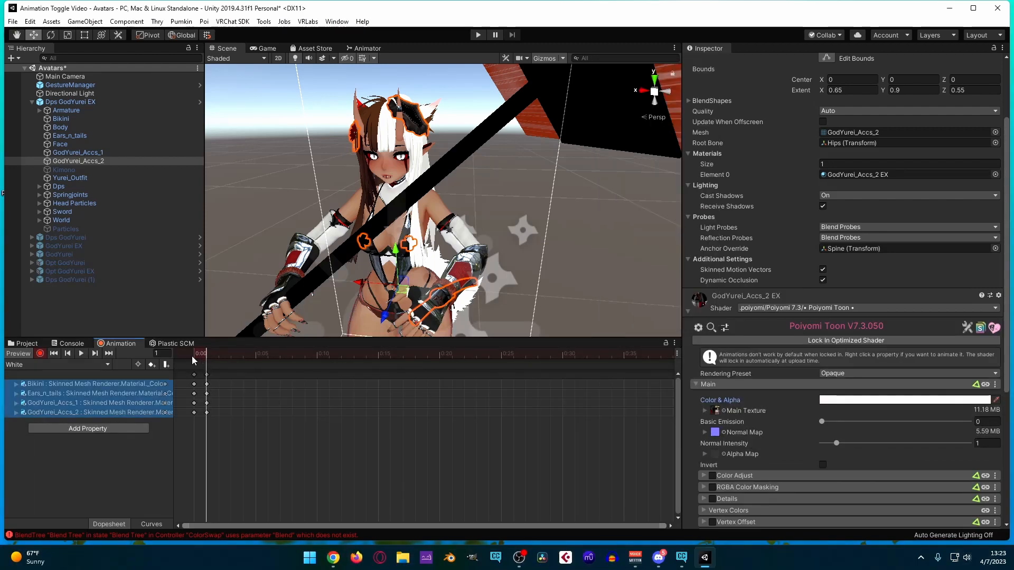
click(192, 354)
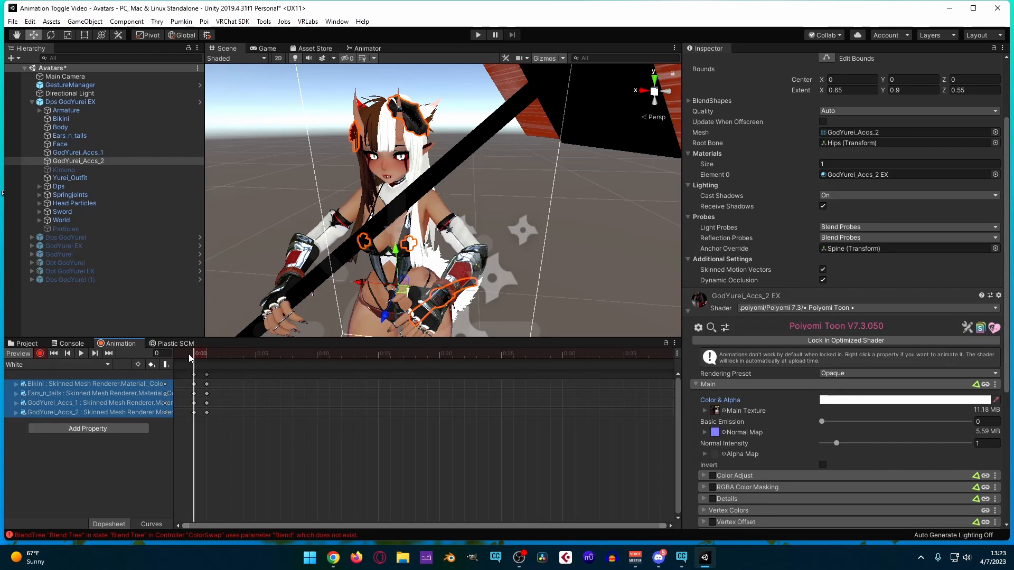
click(822, 401)
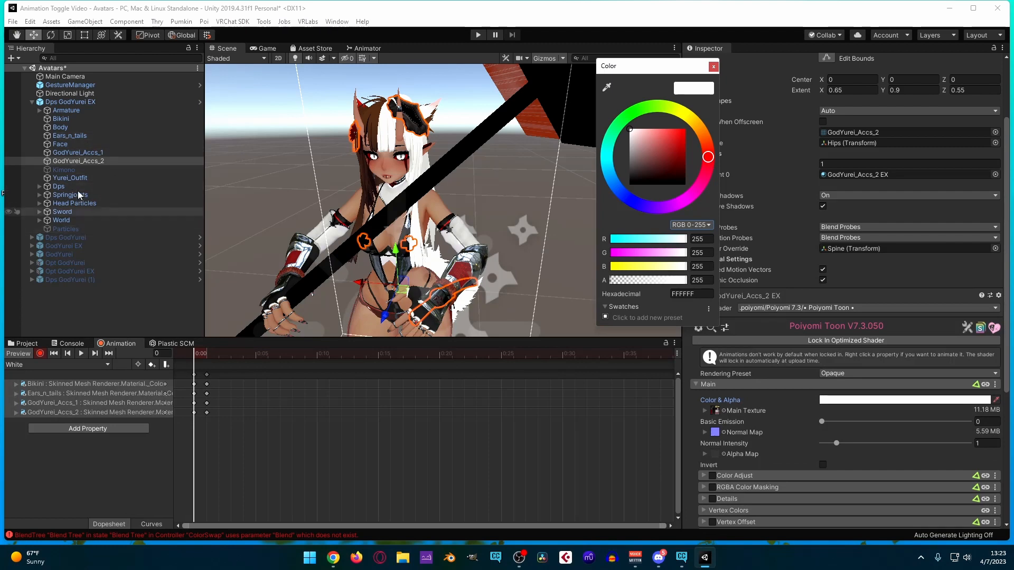
click(74, 161)
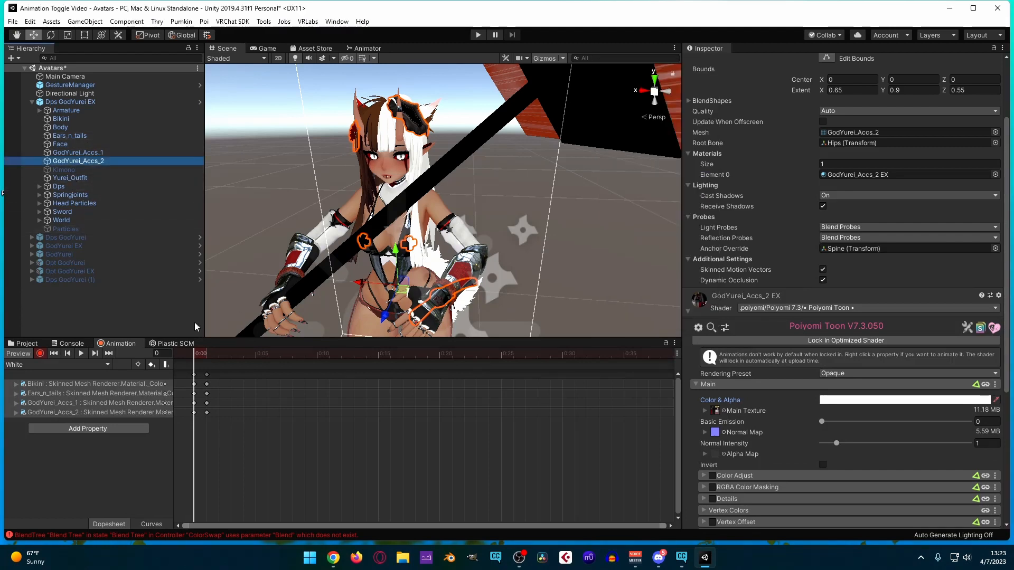
Mark the Kimono material's Color & Alpha as animated when locked and key it white at frames 0 and 1 of the White clip.
click(61, 170)
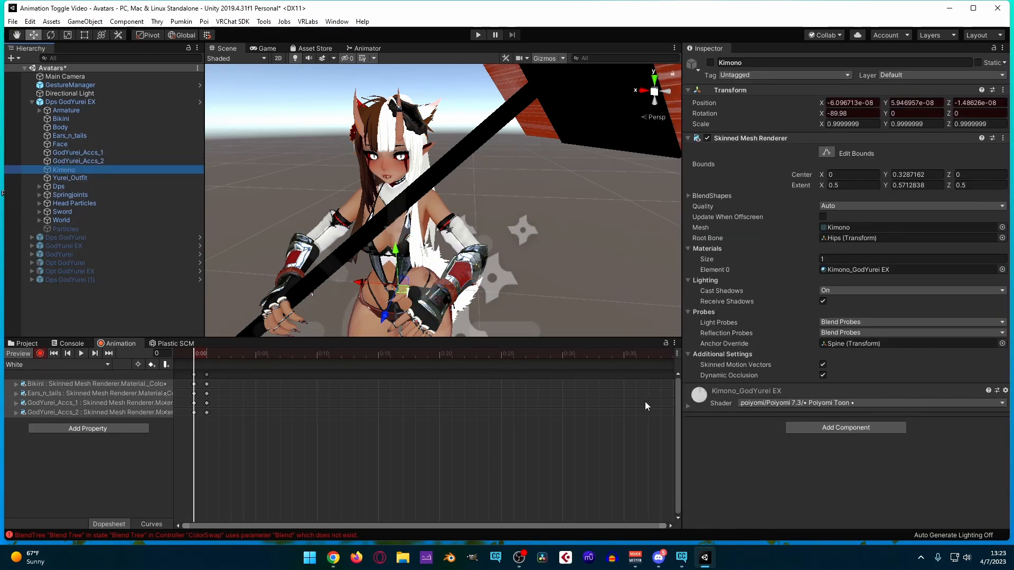
click(689, 406)
scroll(737, 463, down, 5)
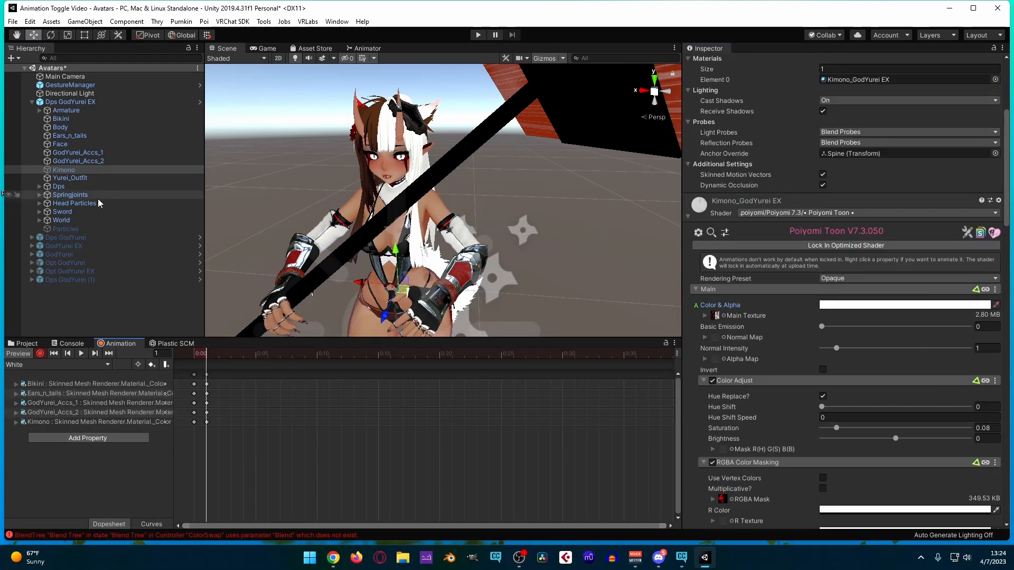
Mark Color & Alpha of the GodYurei_outfit EX material on Yurei_Outfit as animated when locked.
click(106, 179)
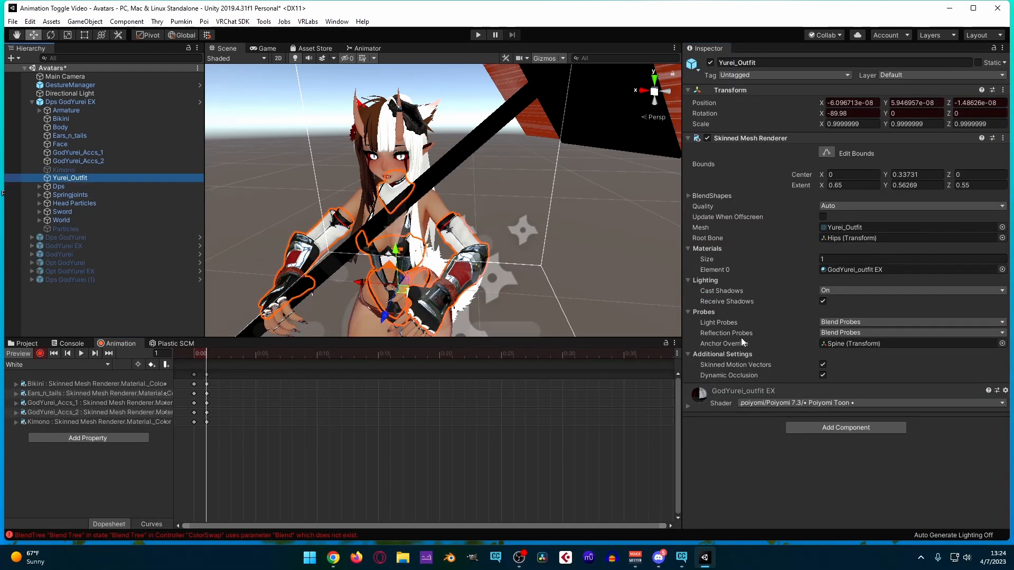
click(710, 404)
scroll(734, 373, down, 10)
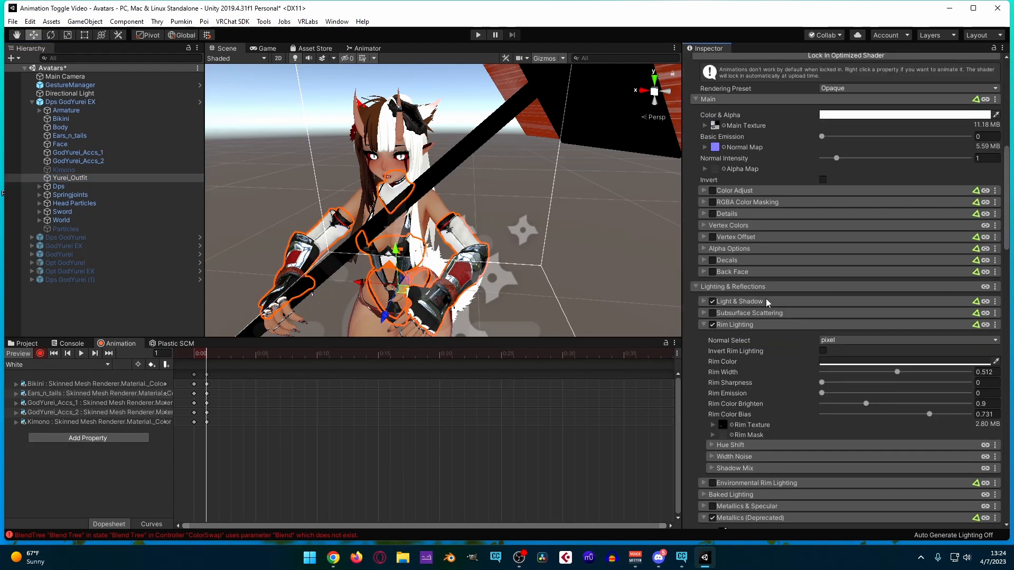
scroll(755, 264, up, 3)
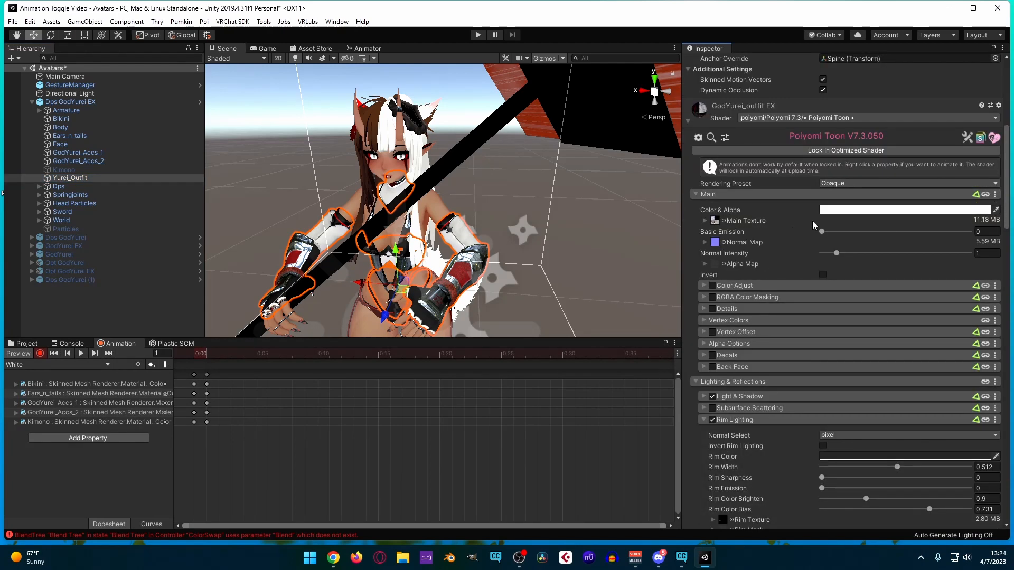
right_click(727, 210)
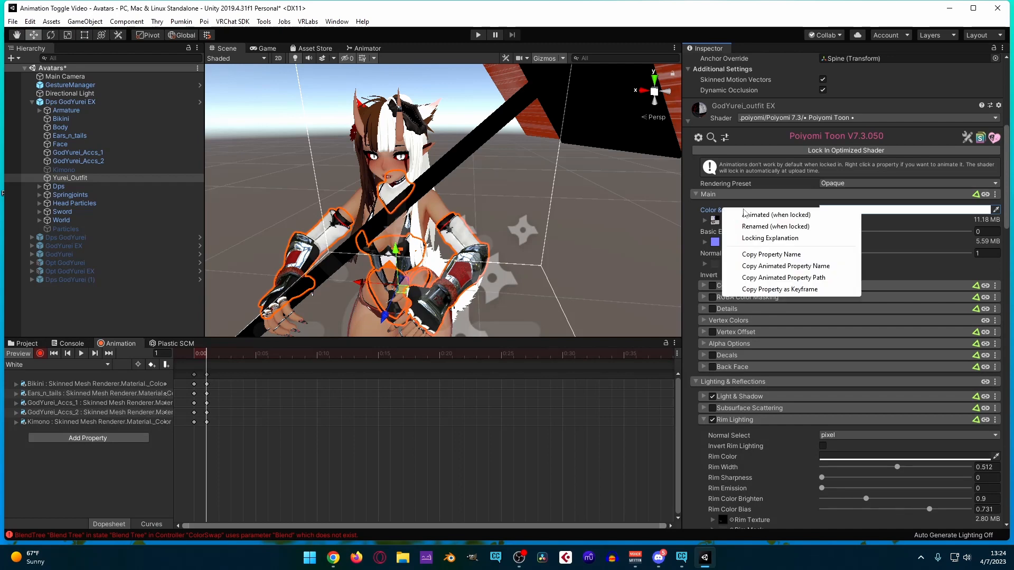
click(849, 212)
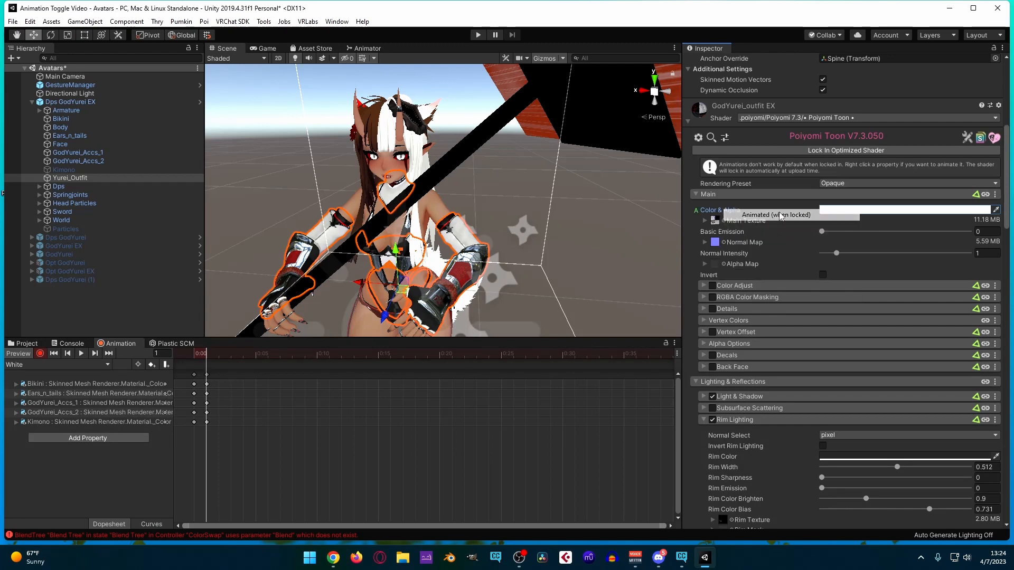
Record white (FFFFFF) as the Yurei_Outfit Color & Alpha at frames 0 and 1 of the White clip.
click(849, 211)
click(905, 250)
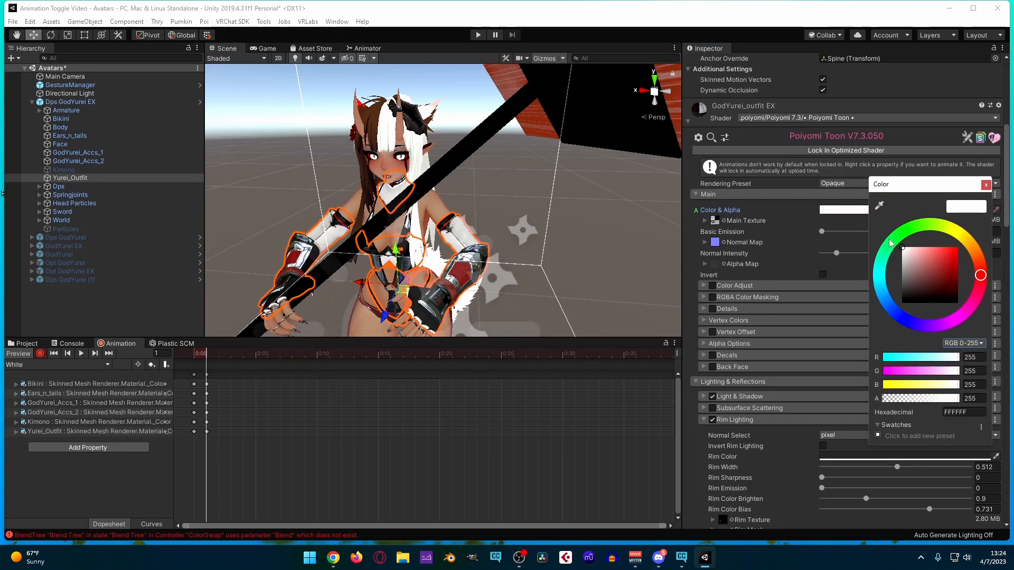
click(505, 294)
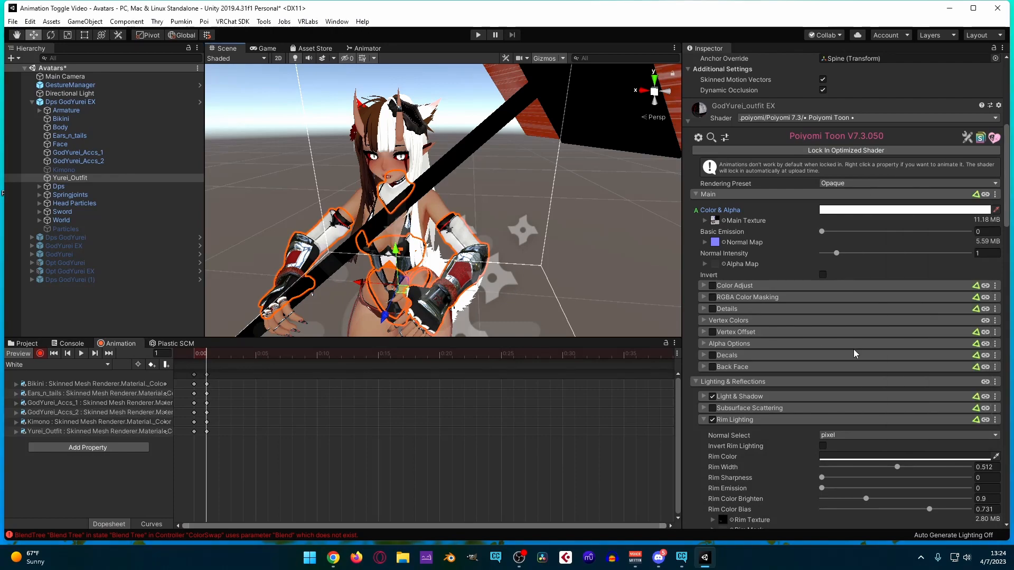
middle_drag(573, 237, 549, 186)
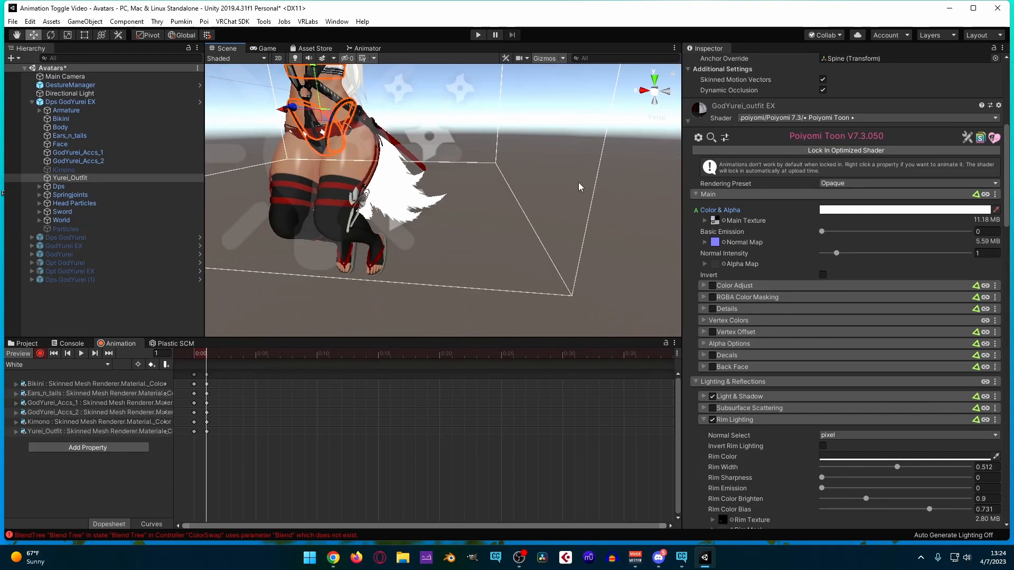
middle_drag(420, 234, 438, 288)
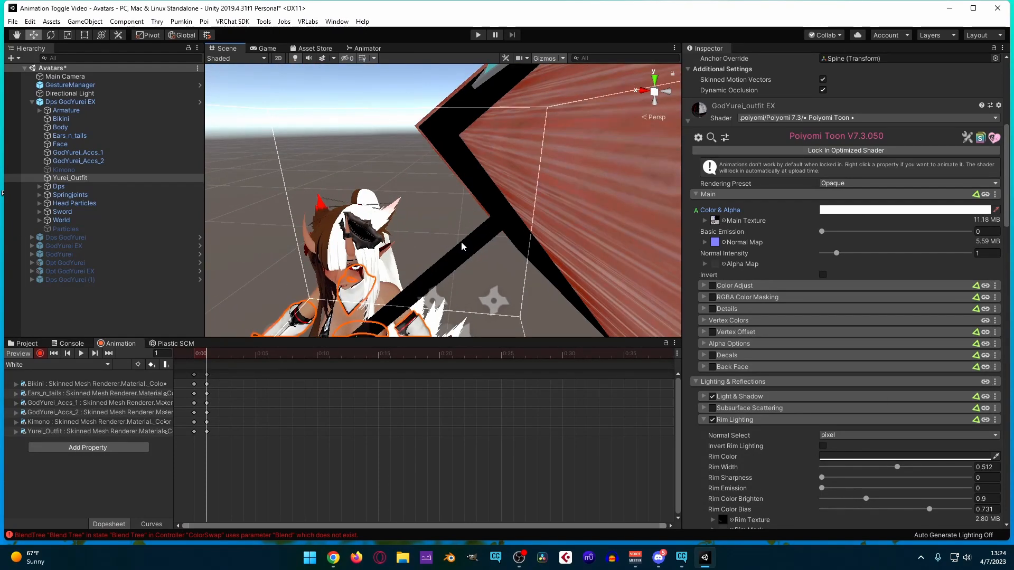
mouse_move(461, 243)
middle_down()
mouse_move(483, 201)
mouse_move(467, 237)
middle_up()
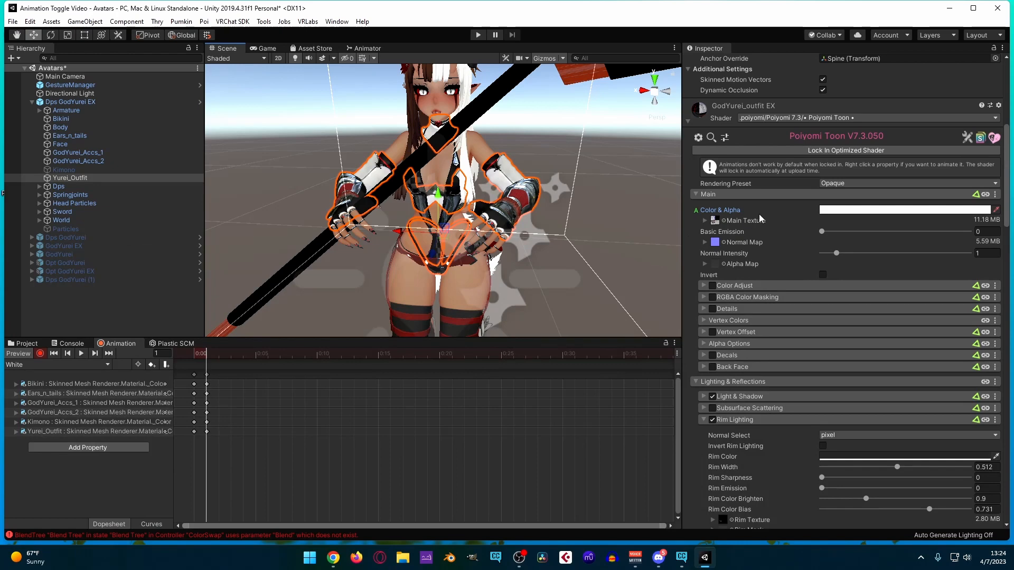
scroll(760, 218, down, 3)
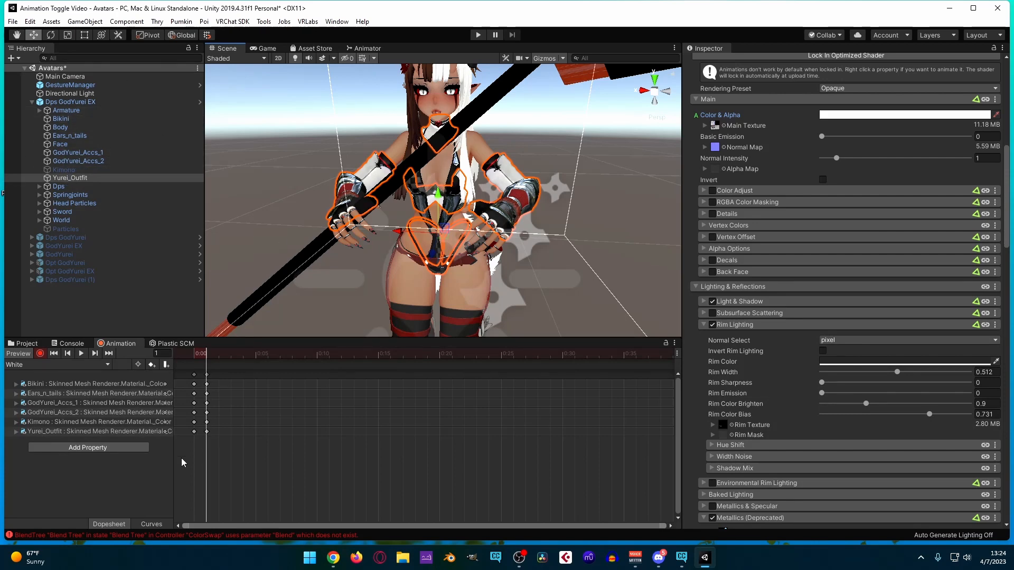
Copy the Bikini, Ears_n_tails, GodYurei_Accs_1, GodYurei_Accs_2, Kimono and Yurei_Outfit color keyframes from the White clip into the Black clip.
click(75, 380)
shift+click(100, 434)
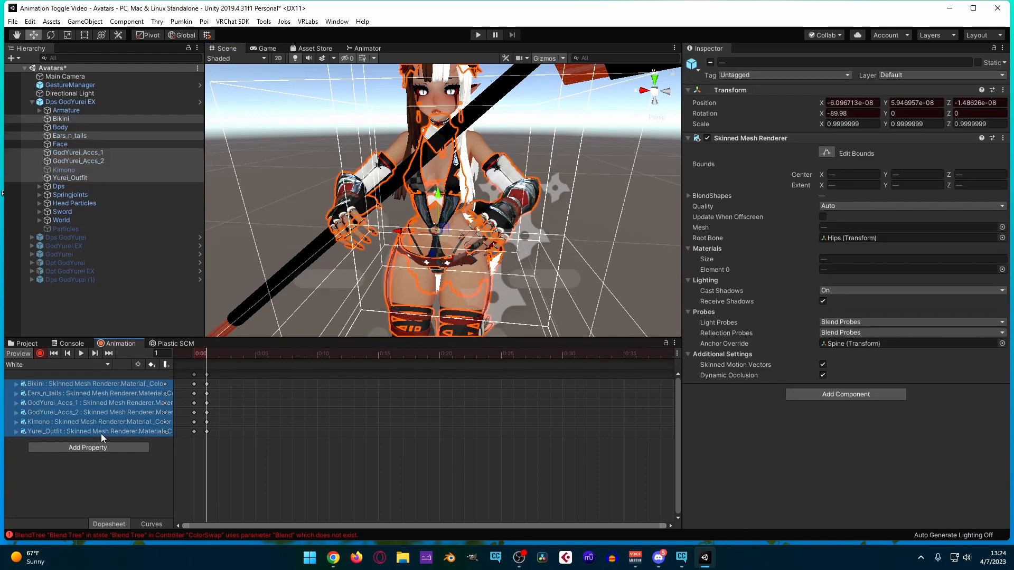
click(83, 366)
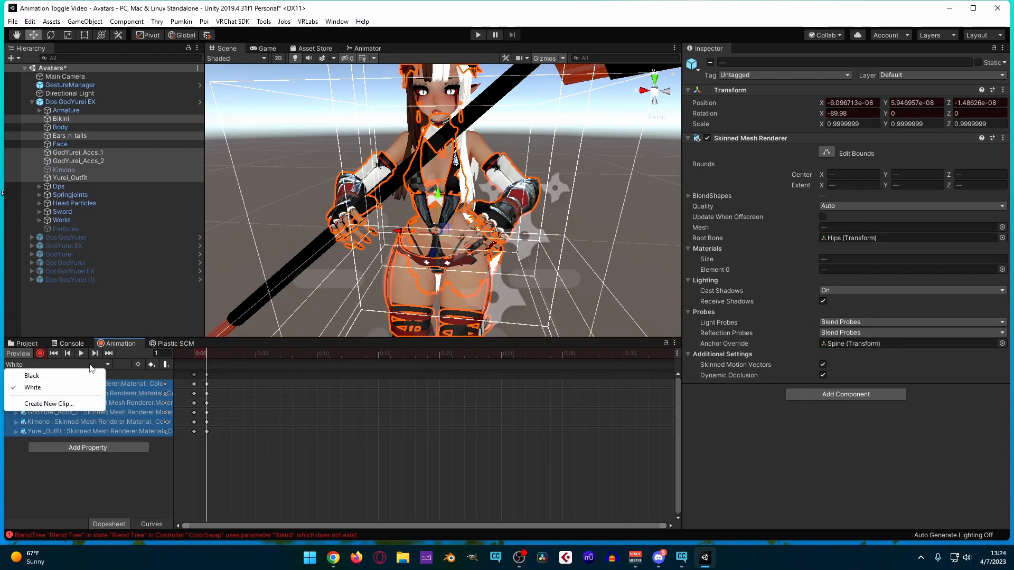
click(76, 378)
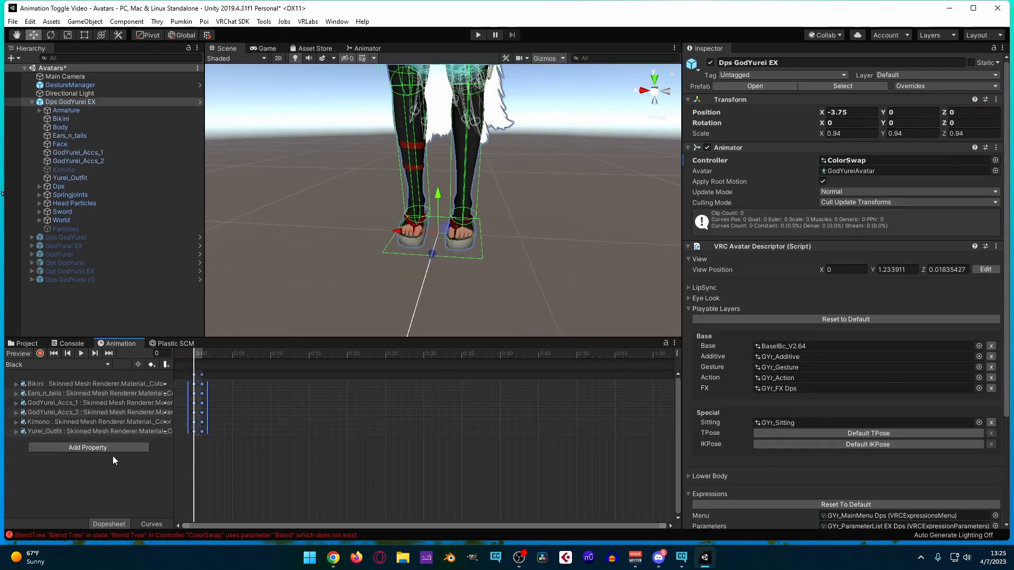
Start recording in the Black clip and key the Bikini's Color & Alpha as black (000000) at frame 0.
click(75, 118)
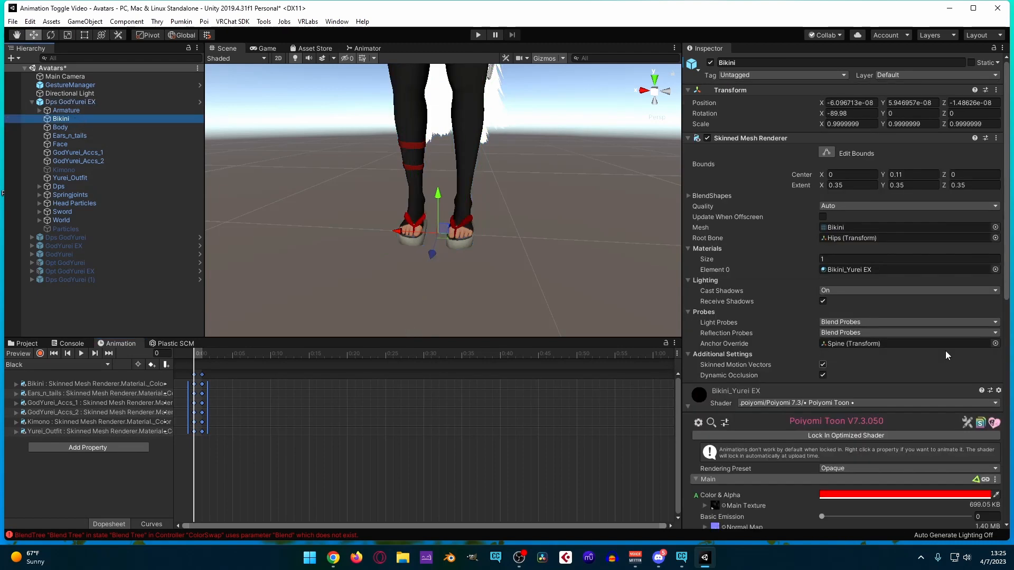
middle_drag(603, 154, 583, 205)
key(f)
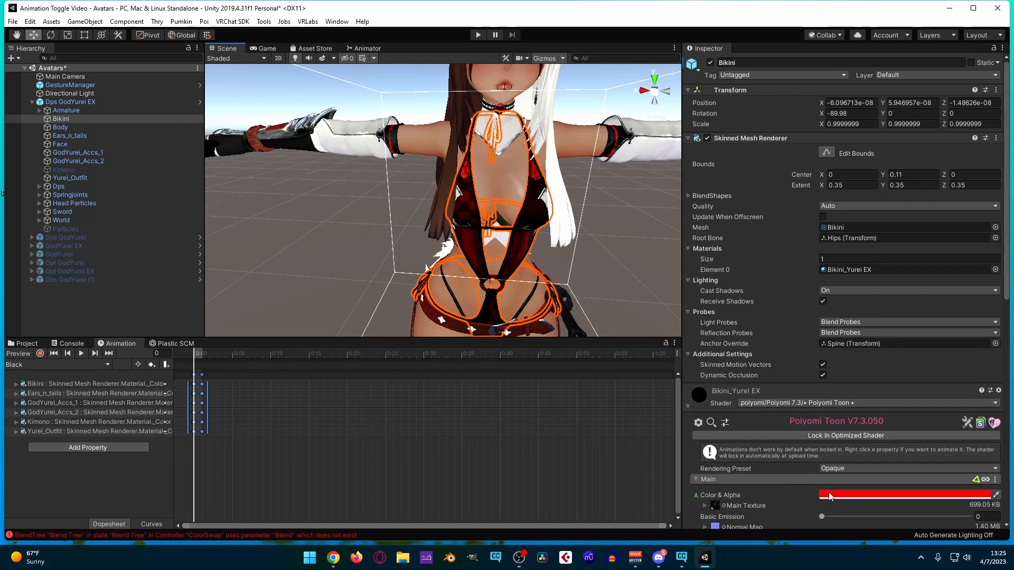
click(40, 353)
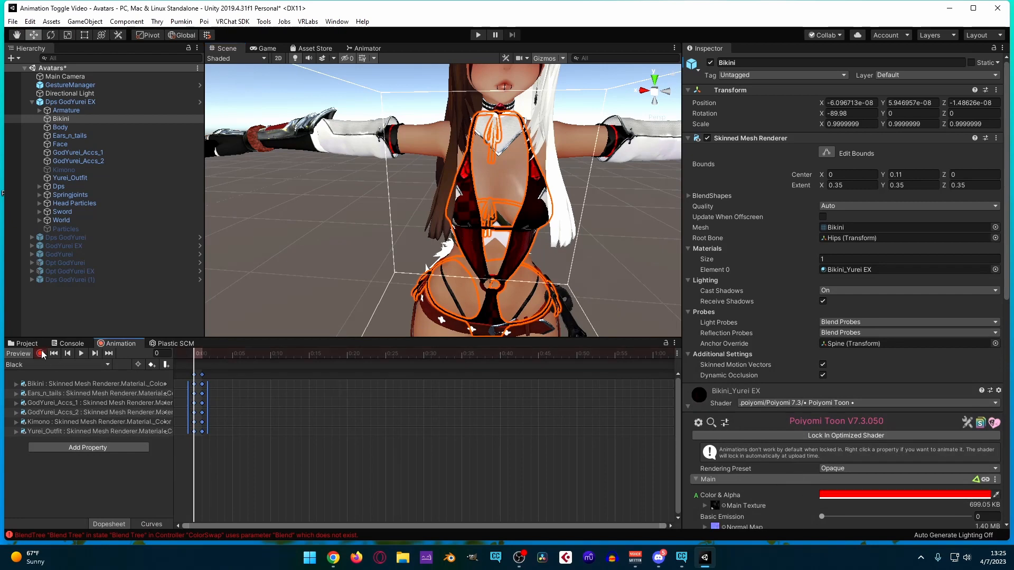
middle_drag(652, 328, 620, 236)
click(842, 493)
drag(904, 251, 886, 317)
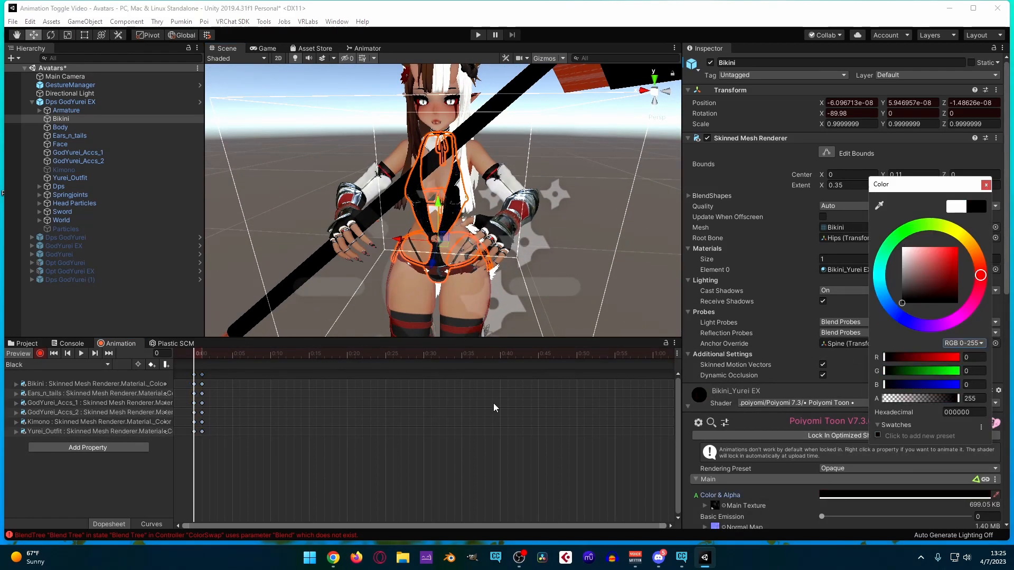
Key the Bikini's Color & Alpha as black (000000) at frame 1 of the Black clip.
click(201, 358)
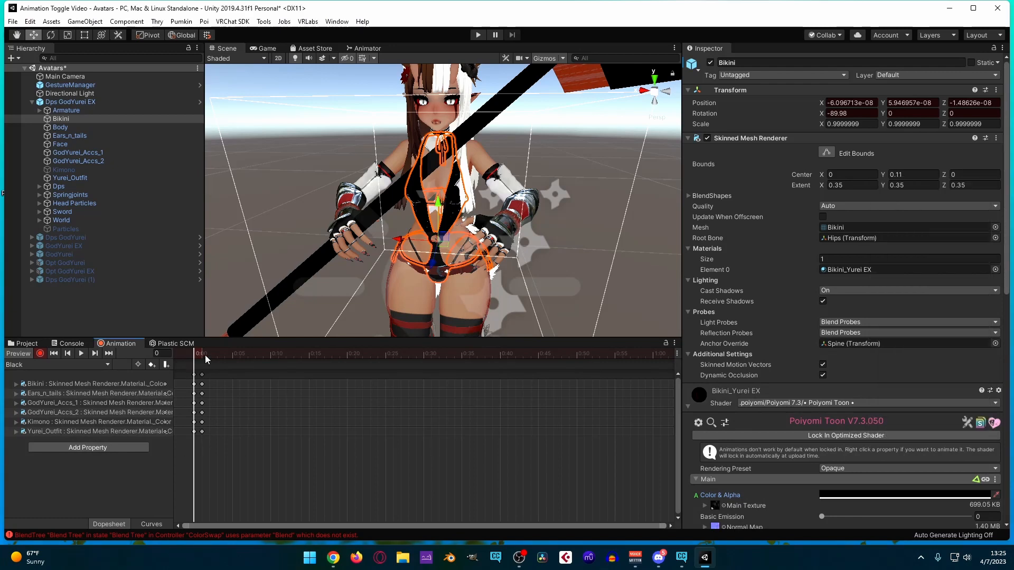
click(201, 358)
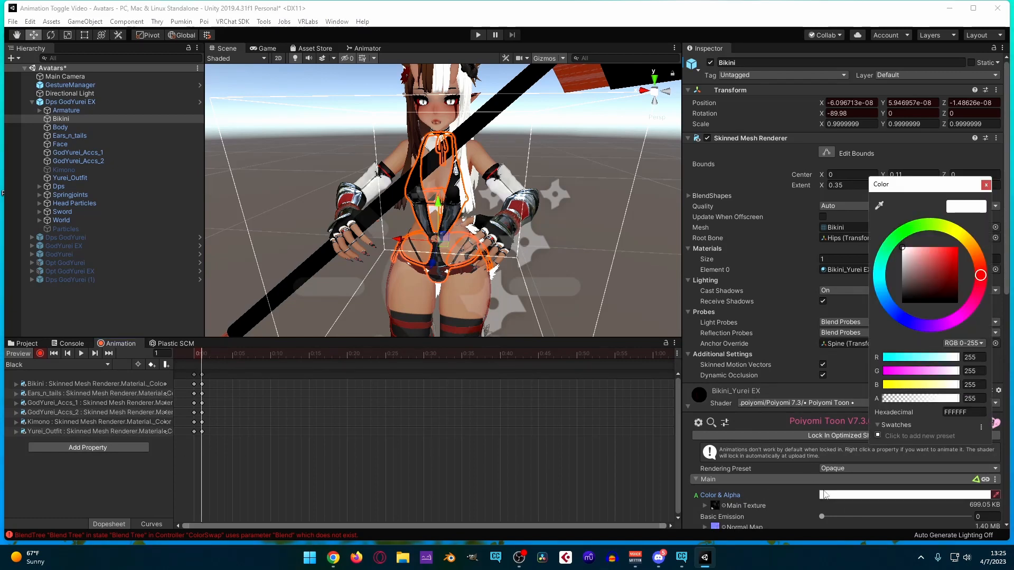
click(844, 495)
drag(915, 265, 903, 327)
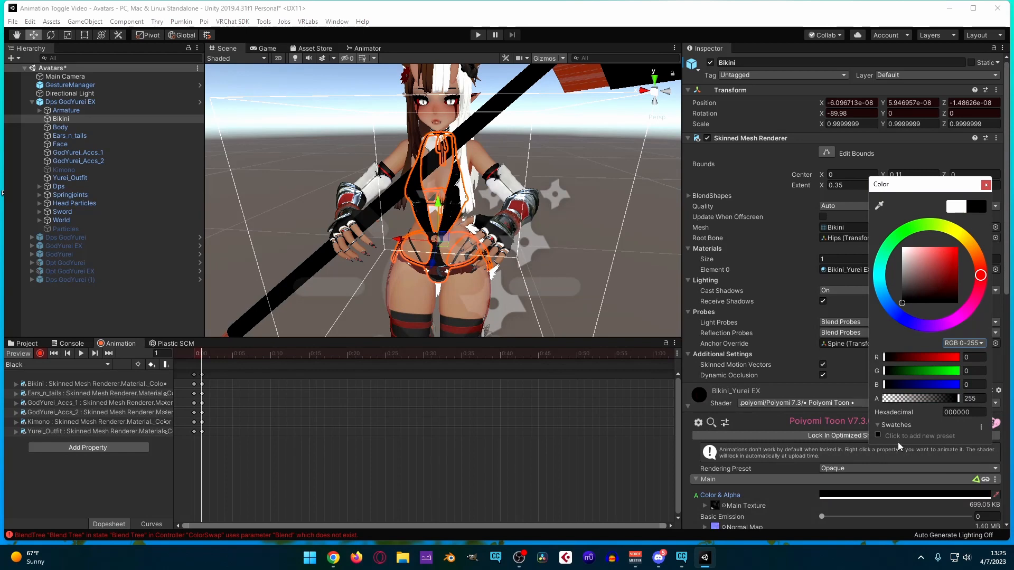
click(90, 395)
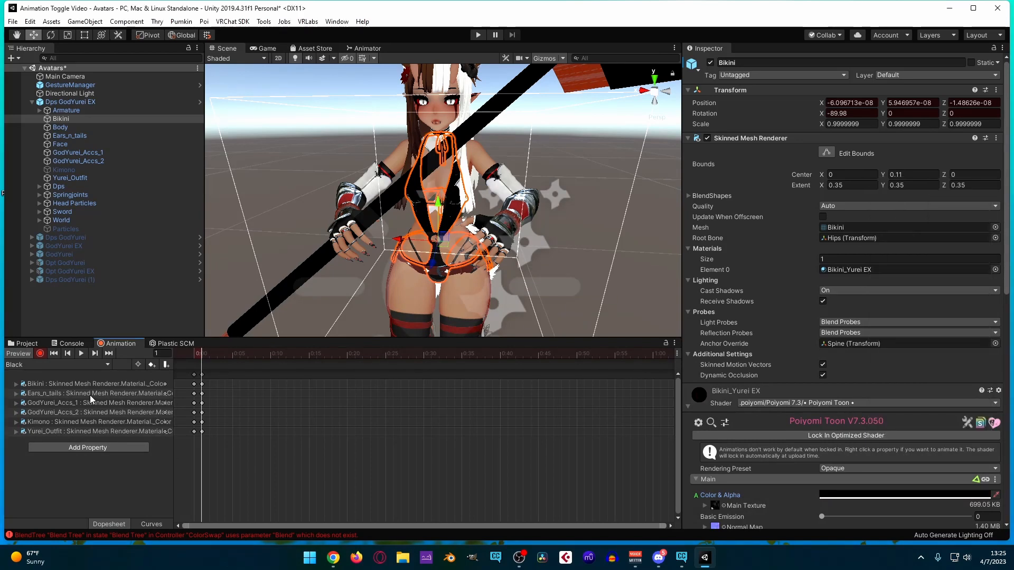
Key the Ears_n_tails Color & Alpha as black (000000) at frames 1 and 0 of the Black clip.
click(87, 394)
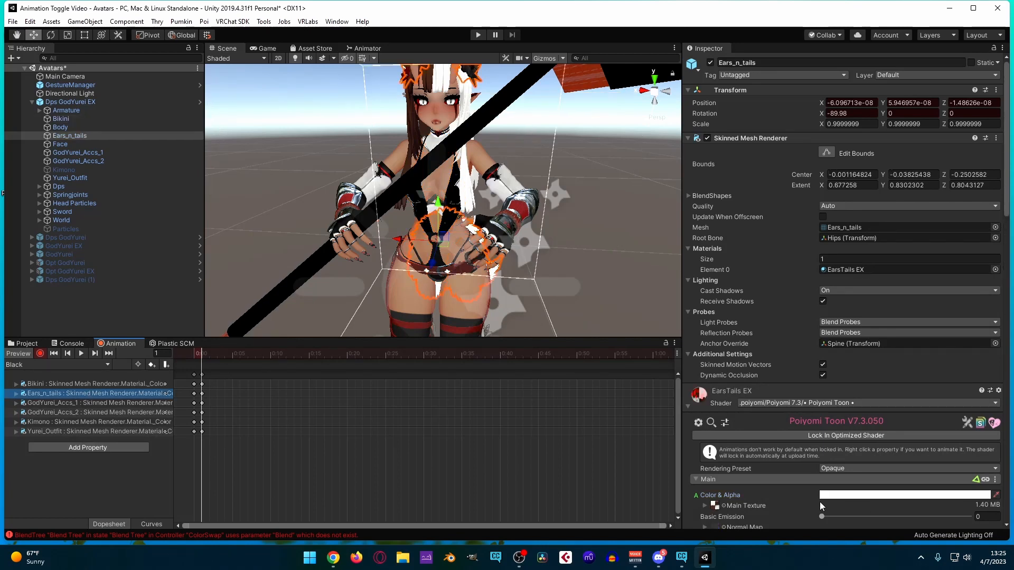
click(820, 498)
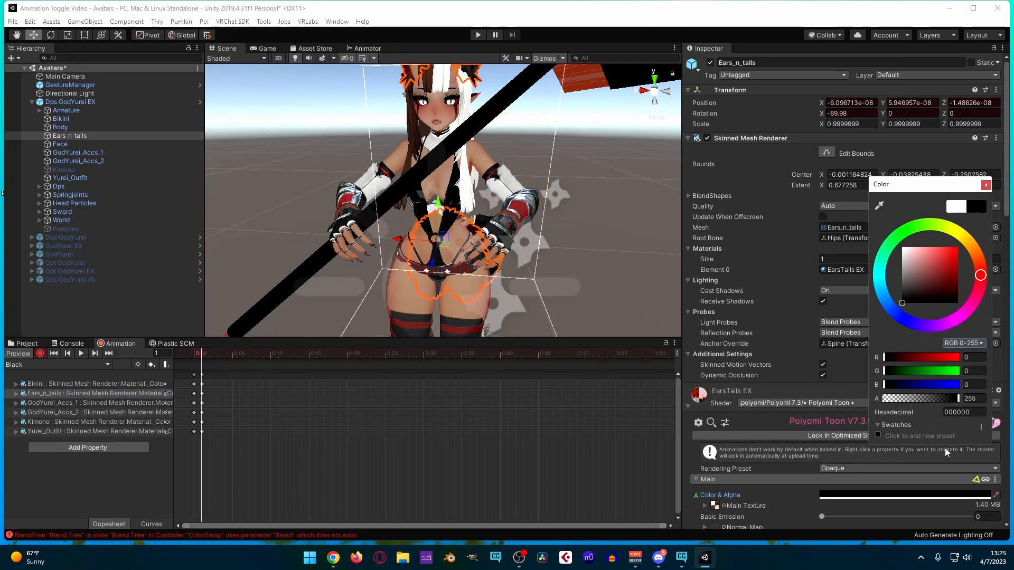
click(191, 355)
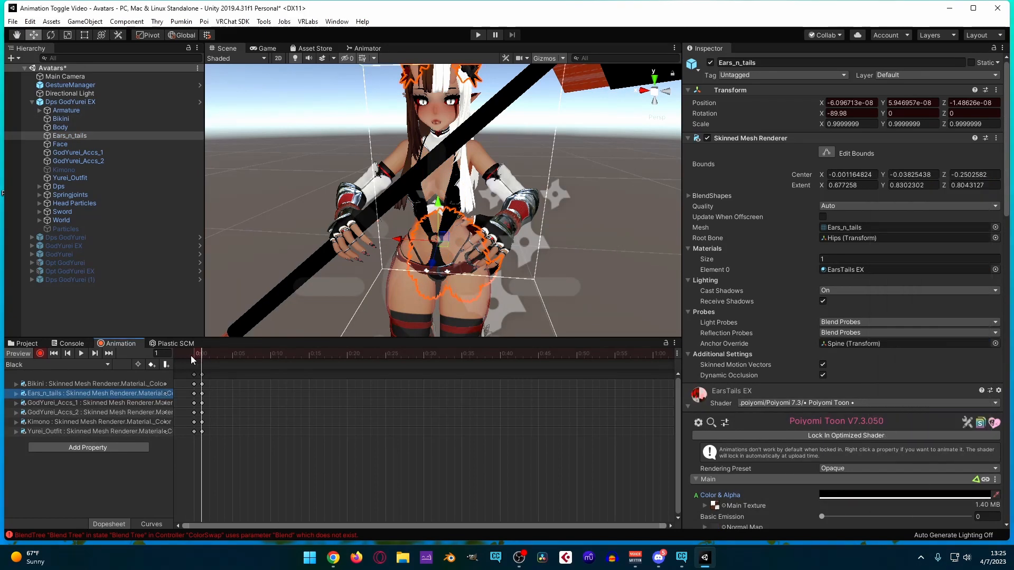
click(832, 497)
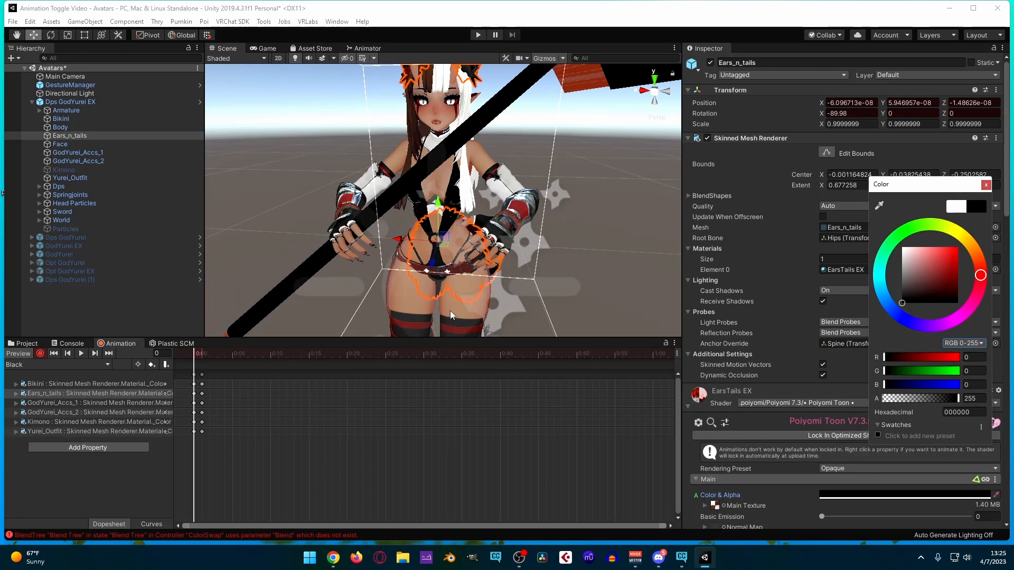
middle_drag(531, 196, 493, 226)
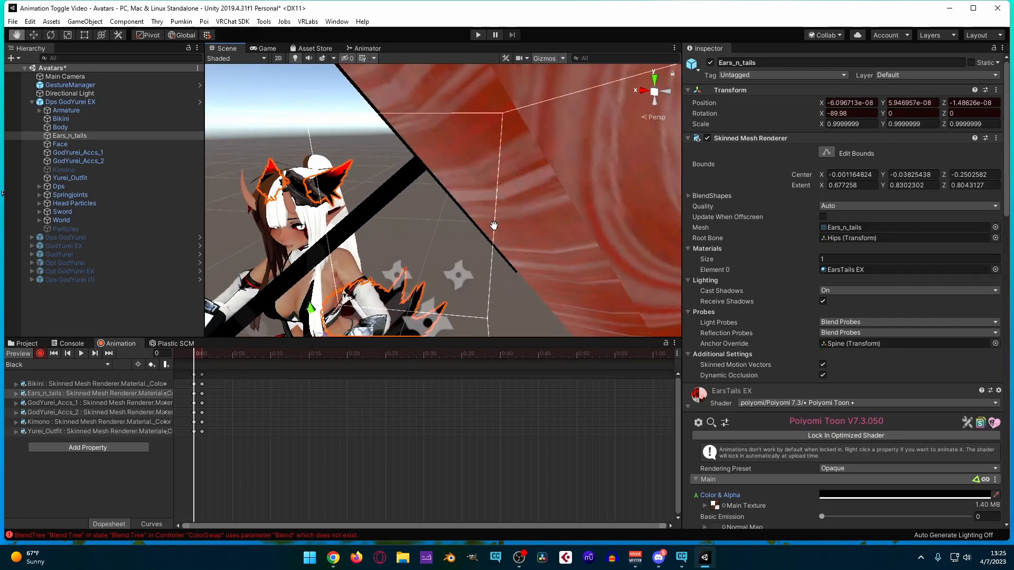
key(f)
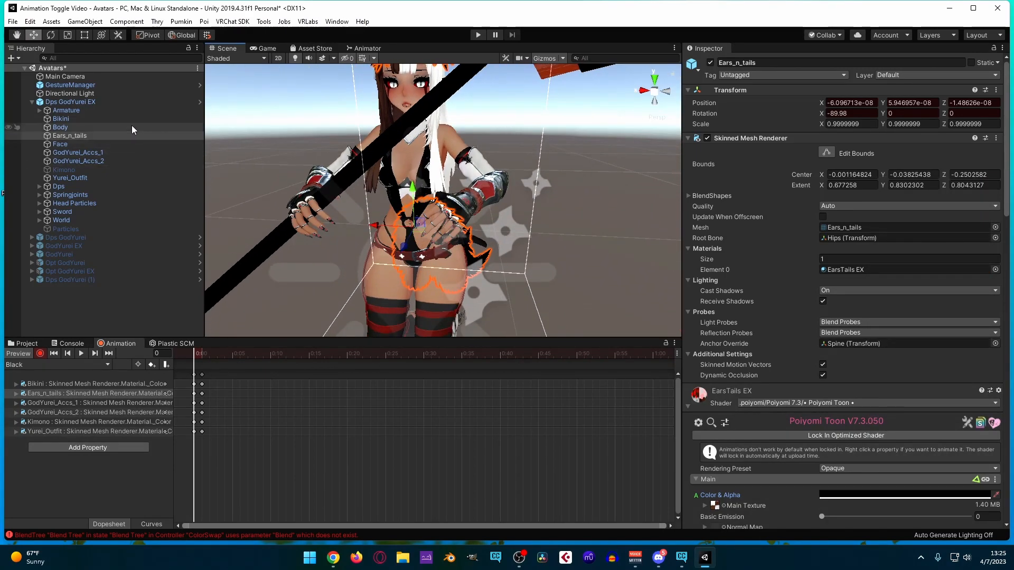
Mark Color & Alpha of the Body's Hair EX material as animated and key it as black (000000) at frame 0 of the Black clip.
click(68, 126)
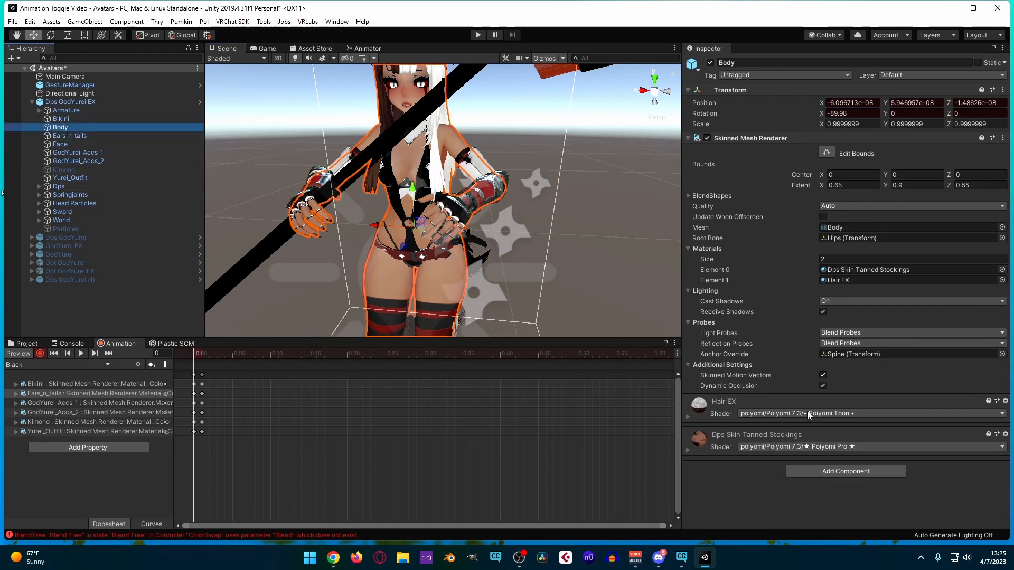
click(708, 414)
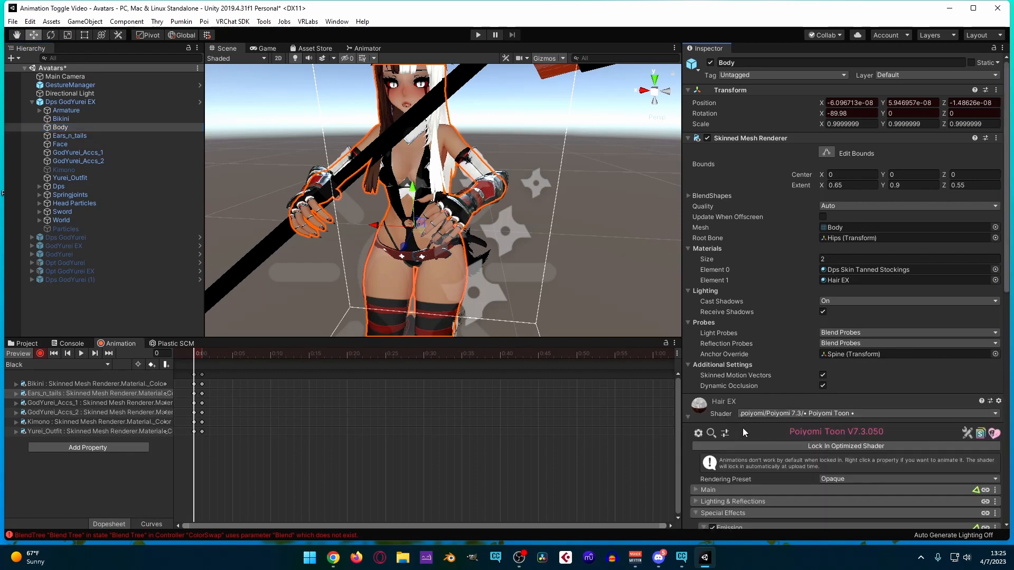
scroll(739, 427, down, 3)
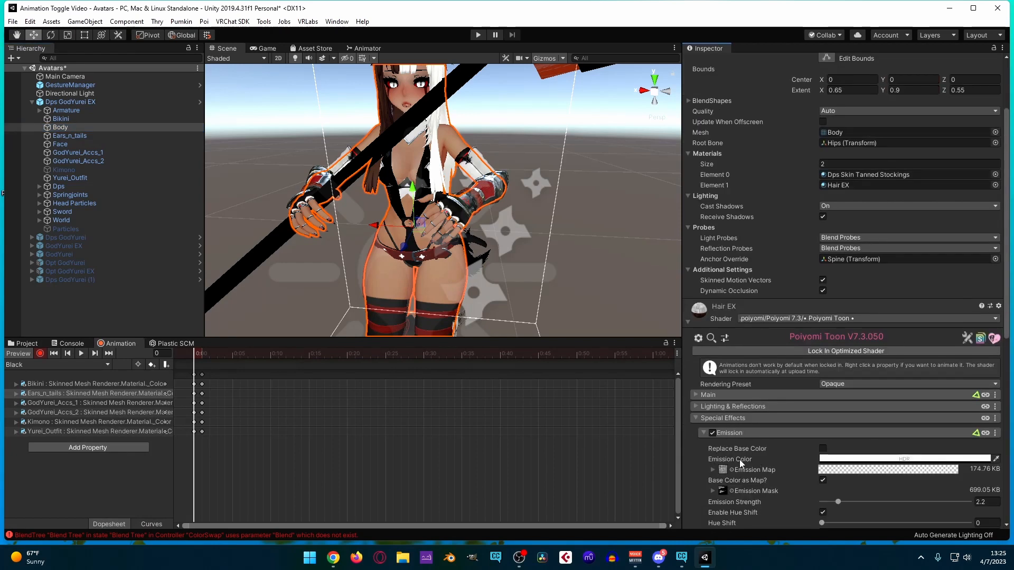
click(697, 395)
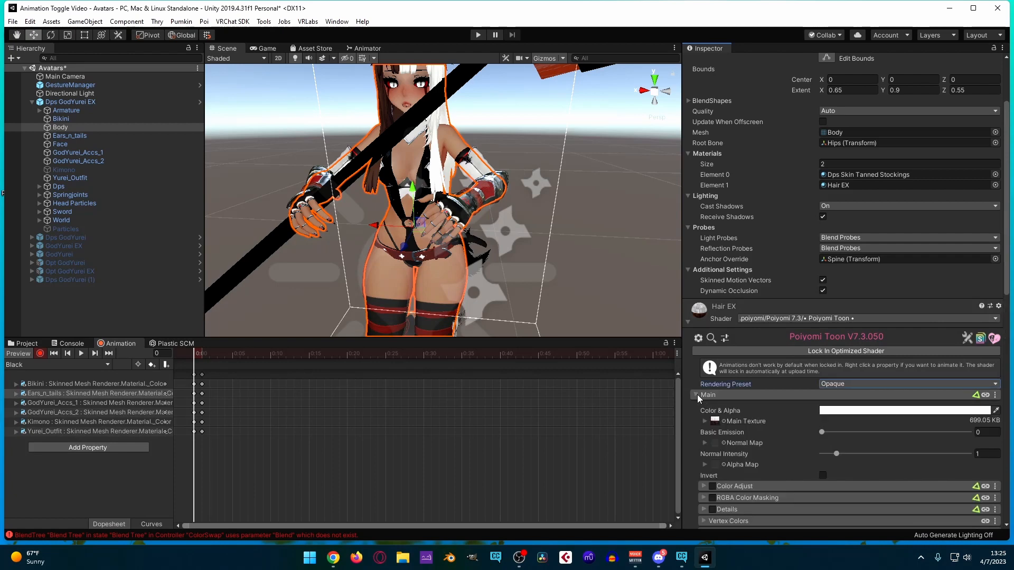
right_click(734, 413)
click(756, 420)
click(859, 415)
drag(911, 267, 884, 322)
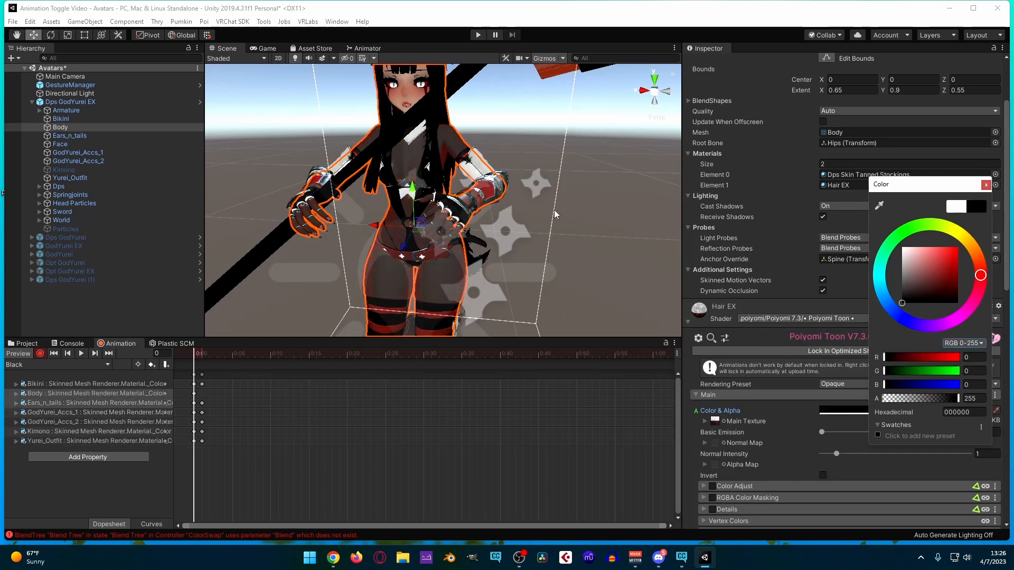
click(572, 237)
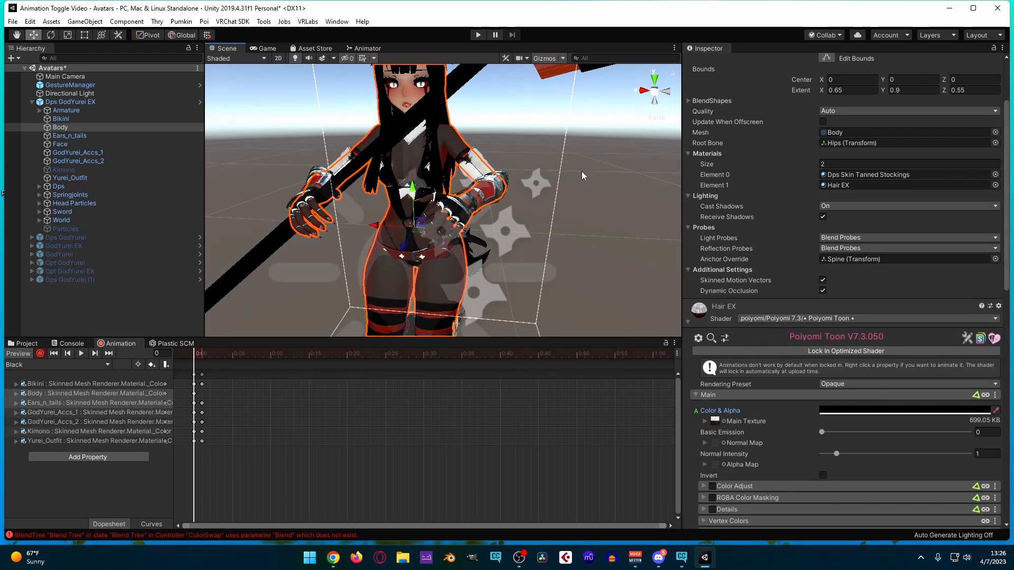
mouse_move(572, 191)
middle_down()
mouse_move(581, 237)
mouse_move(577, 203)
middle_up()
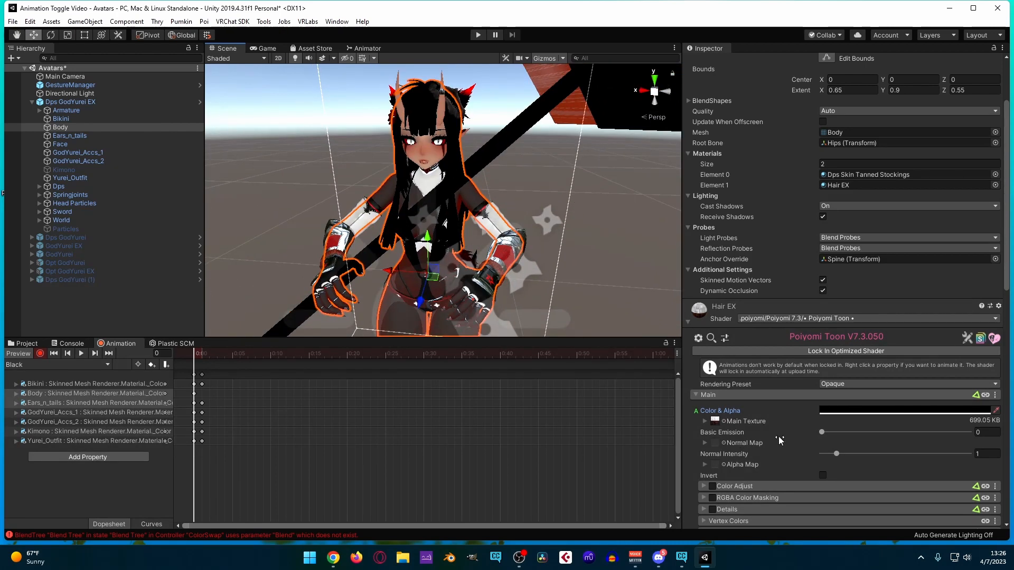
scroll(779, 436, down, 3)
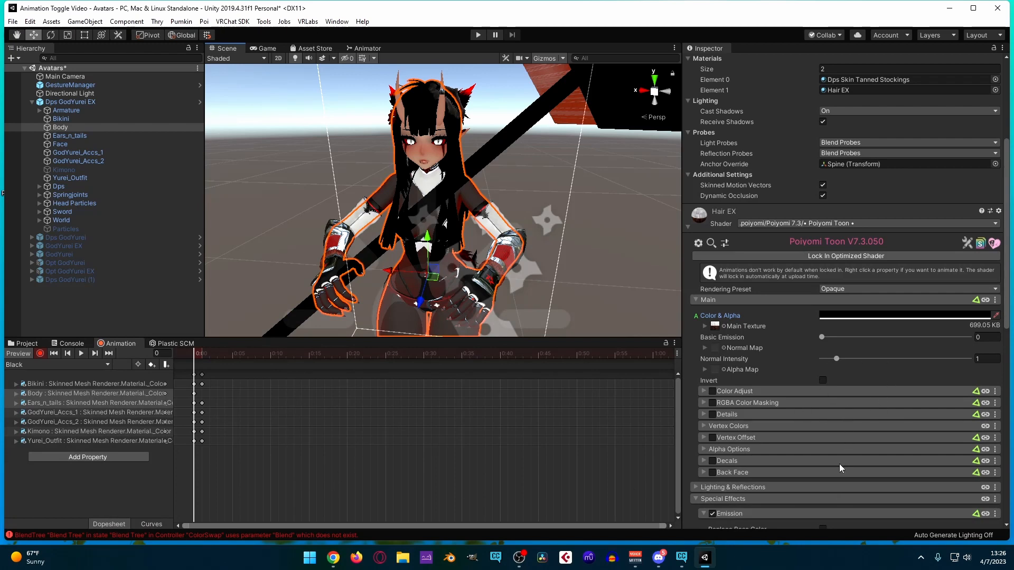
scroll(840, 467, down, 3)
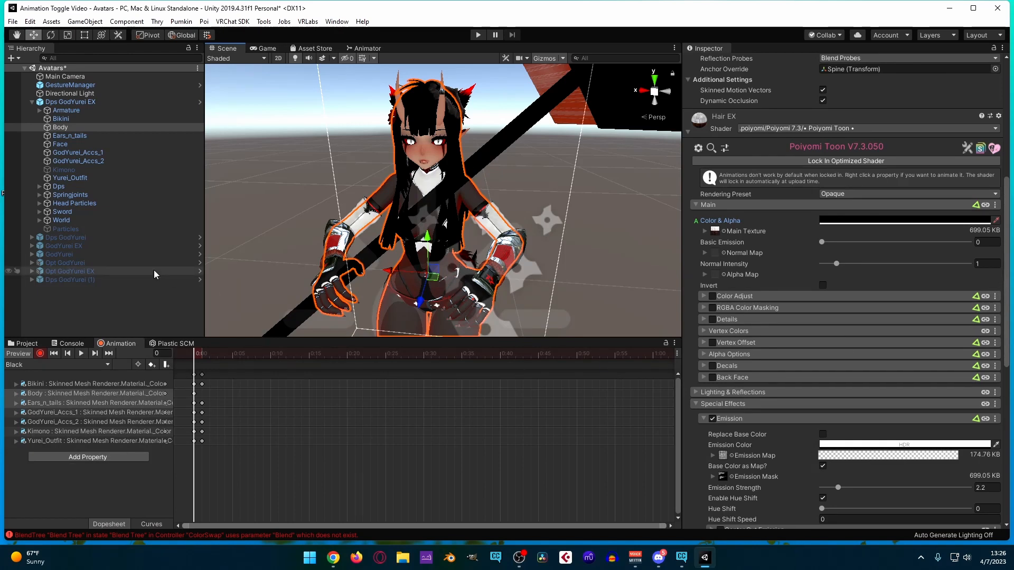
Key the Body's Color & Alpha as black (000000) at frame 1 of the Black clip.
click(85, 403)
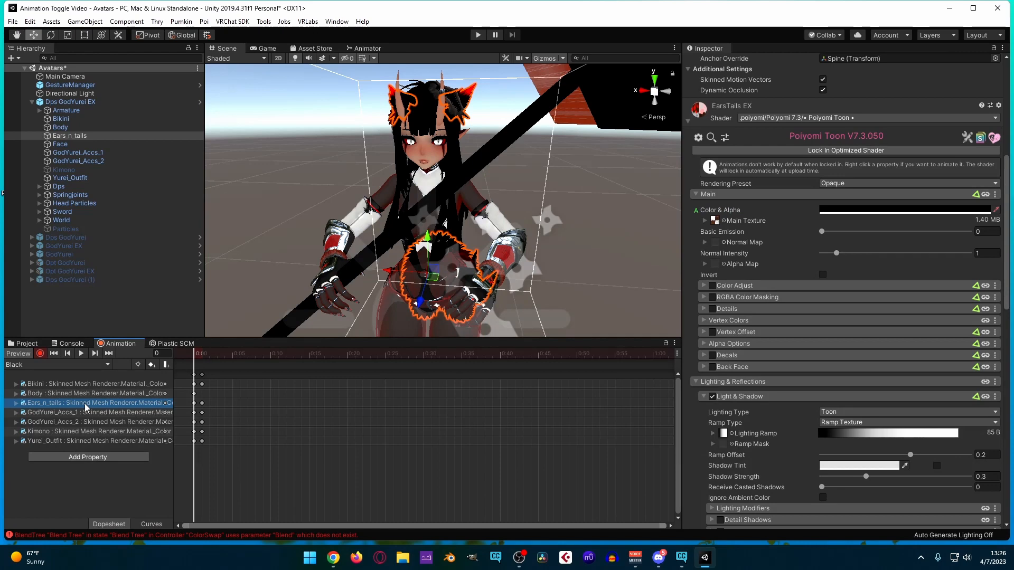
click(154, 395)
click(204, 353)
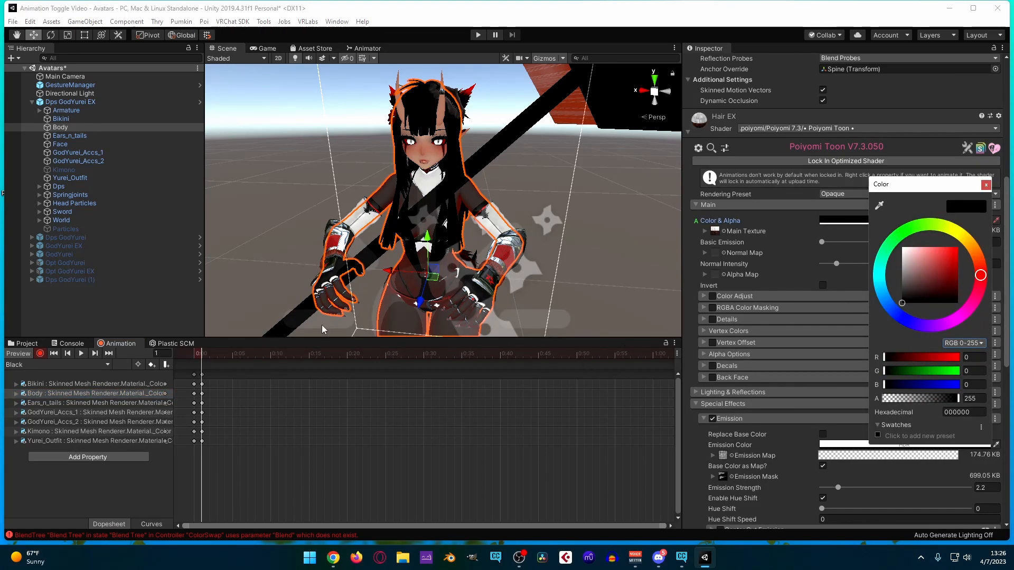
Key the GodYurei_Accs_1 Color & Alpha as black (000000) at frames 1 and 0 of the Black clip.
click(71, 413)
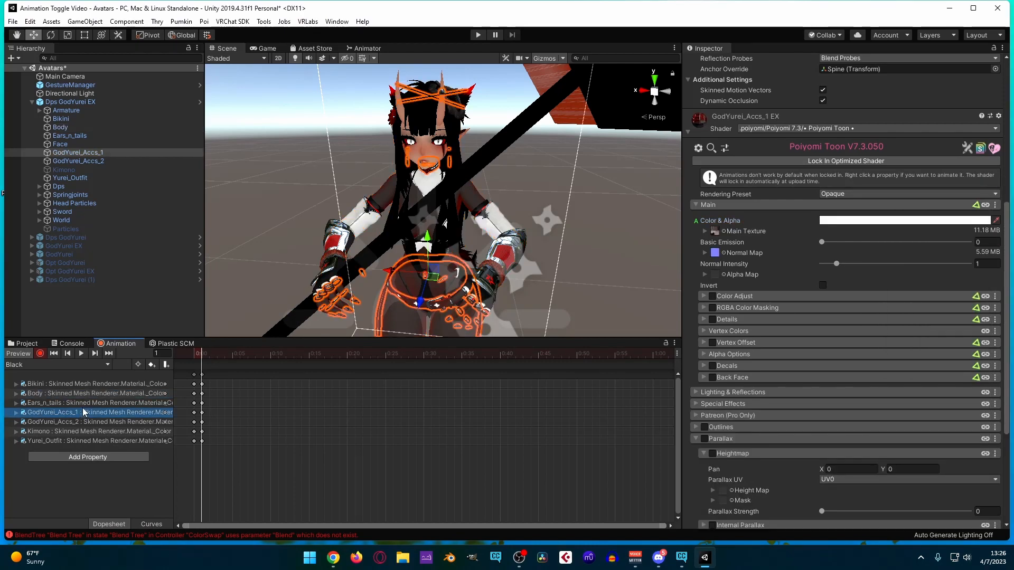
click(845, 220)
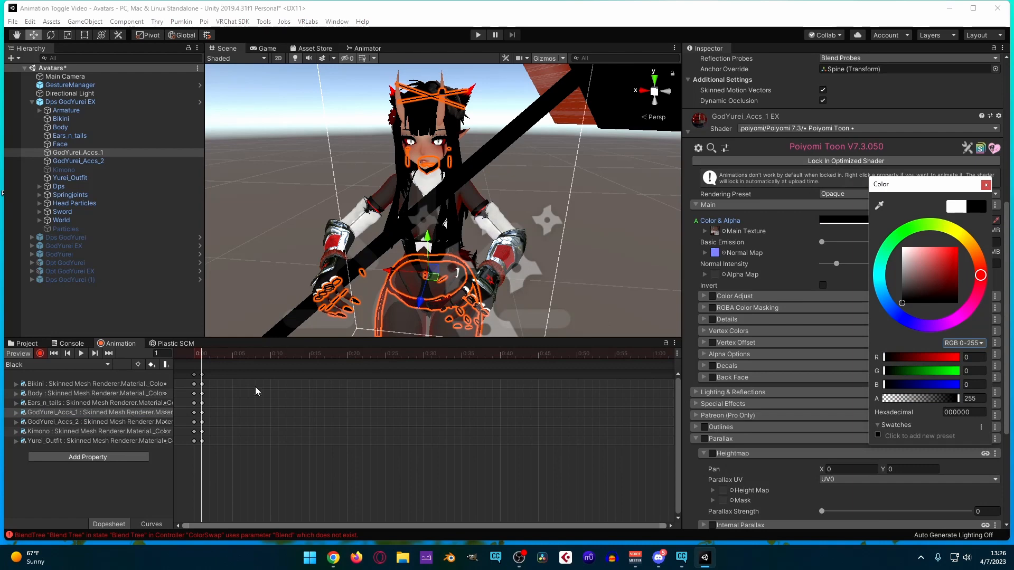
drag(203, 364, 196, 358)
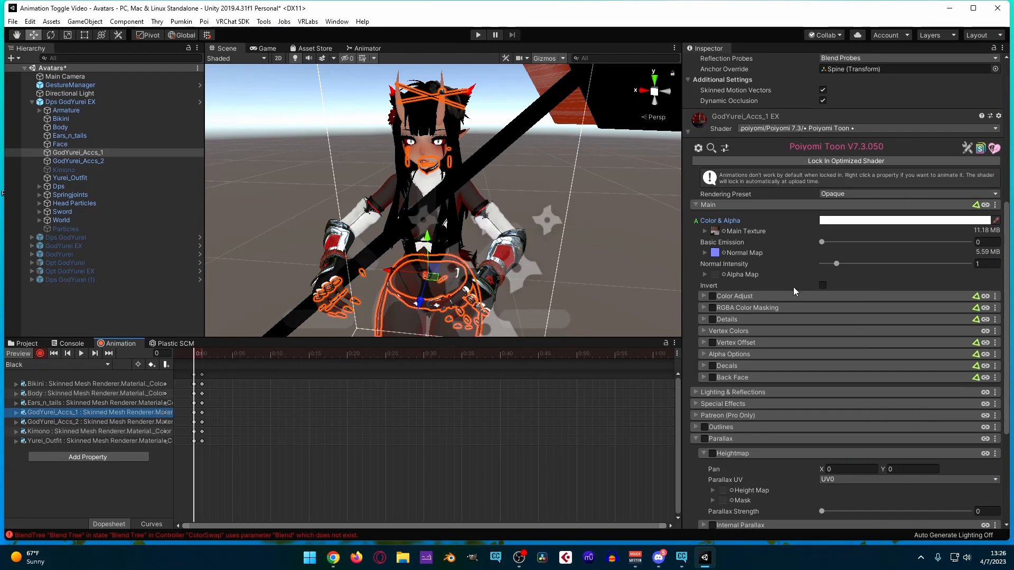
click(824, 221)
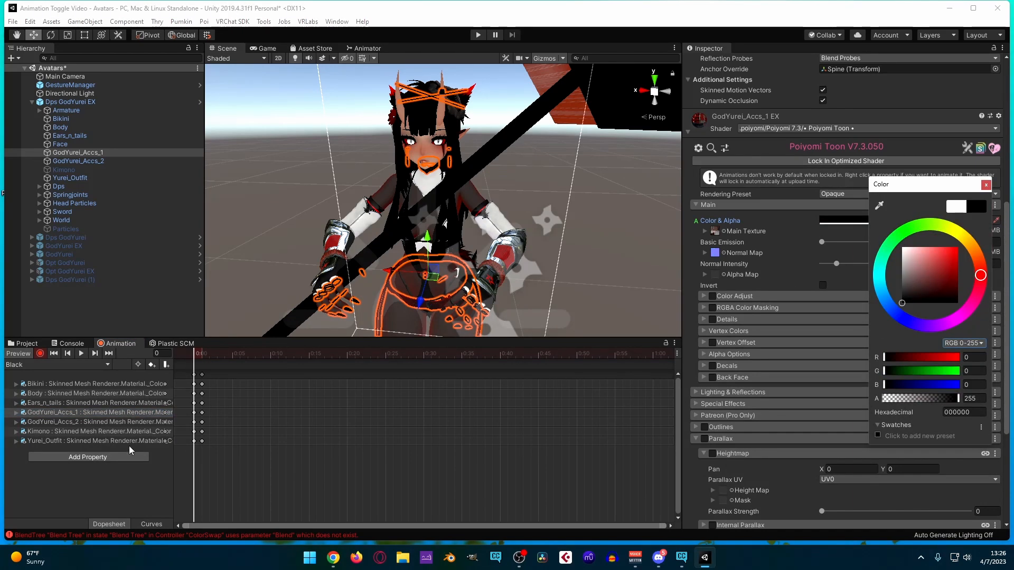
Key the GodYurei_Accs_2 Color & Alpha as black (000000) at frames 0 and 1 of the Black clip.
click(112, 423)
click(112, 423)
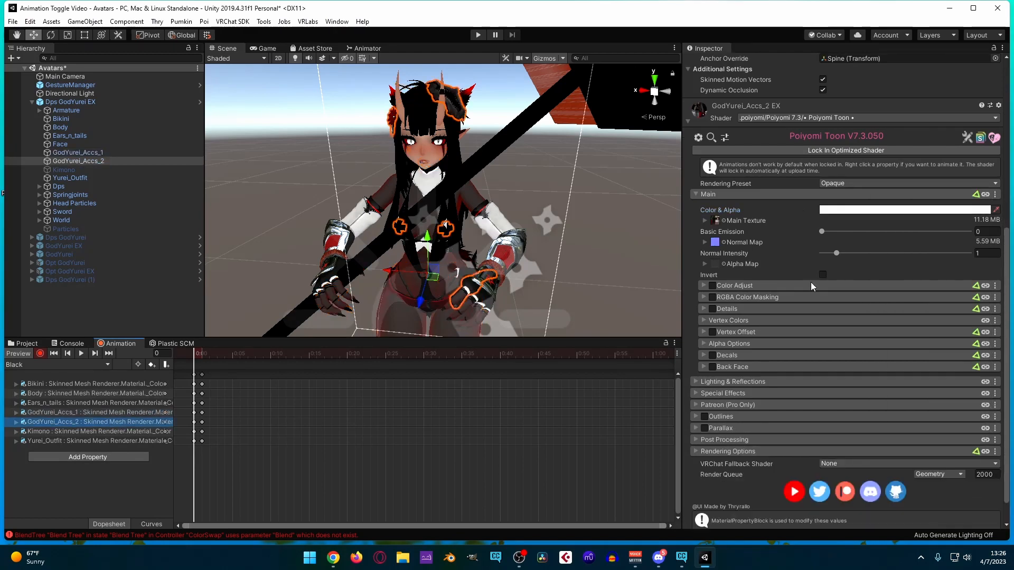
click(833, 211)
drag(909, 271, 868, 331)
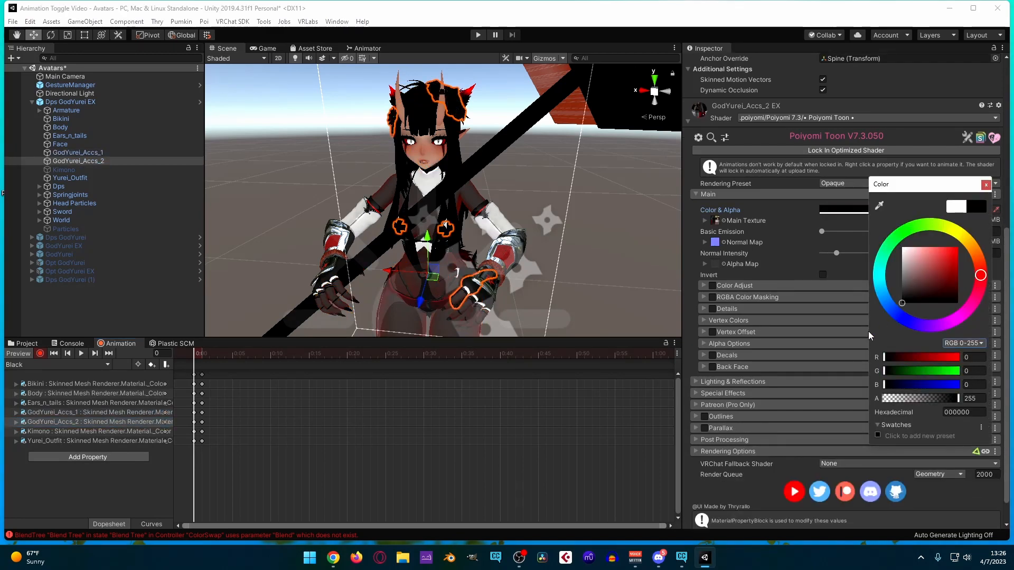
click(201, 355)
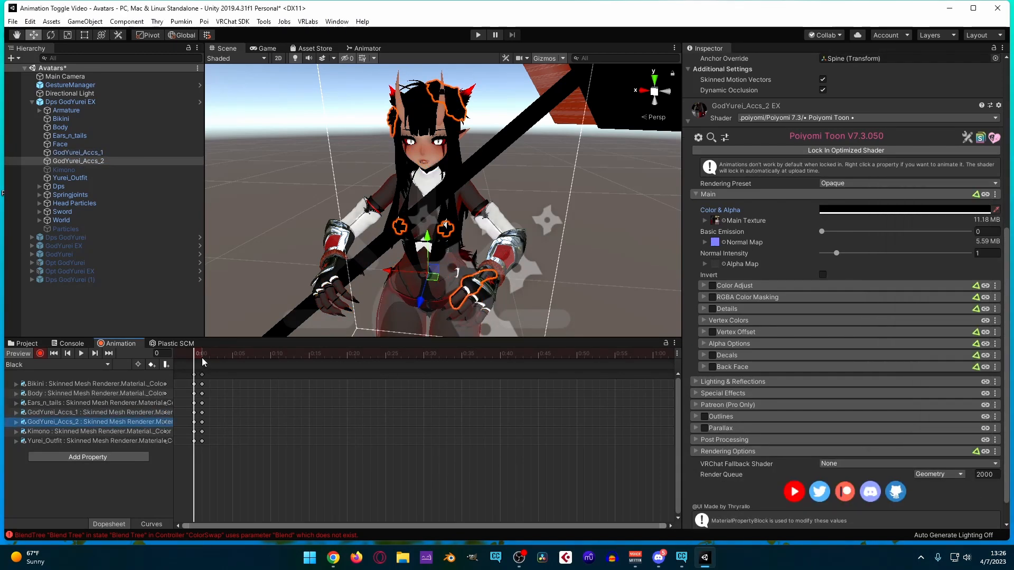
click(863, 210)
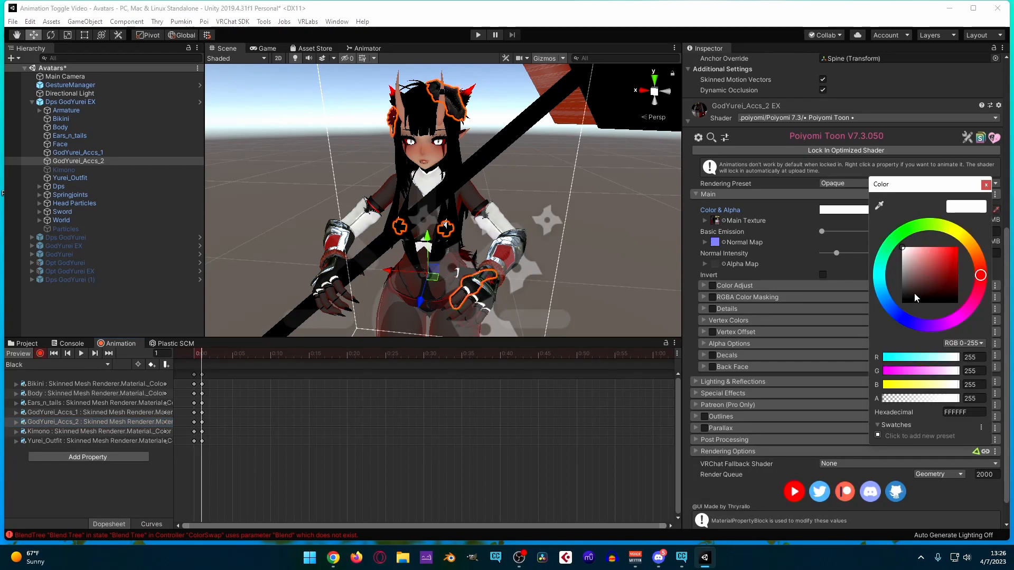
Key the Kimono's Color & Alpha as black (000000) at frames 1 and 0 of the Black clip.
click(153, 431)
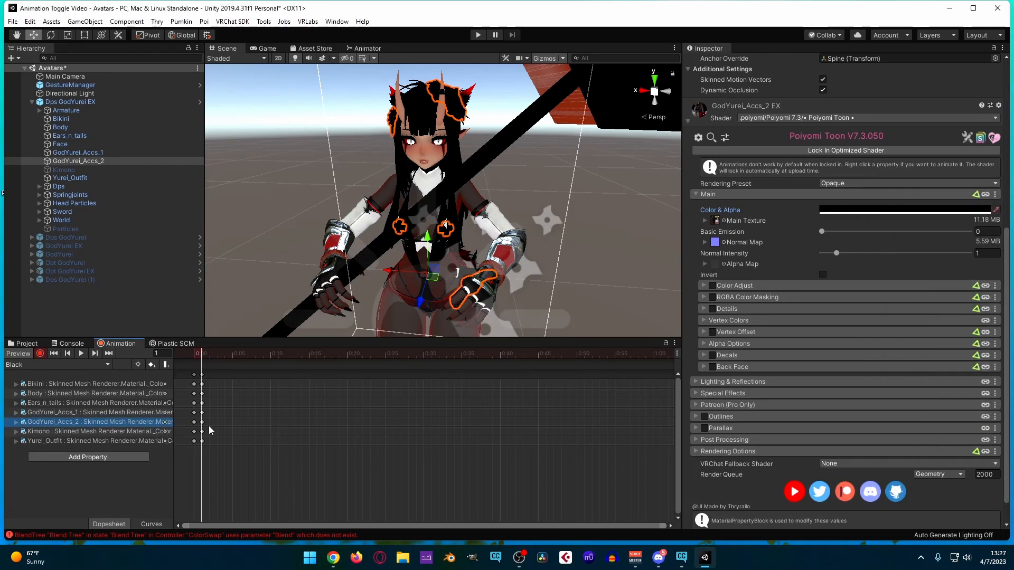
click(827, 211)
drag(904, 285, 902, 303)
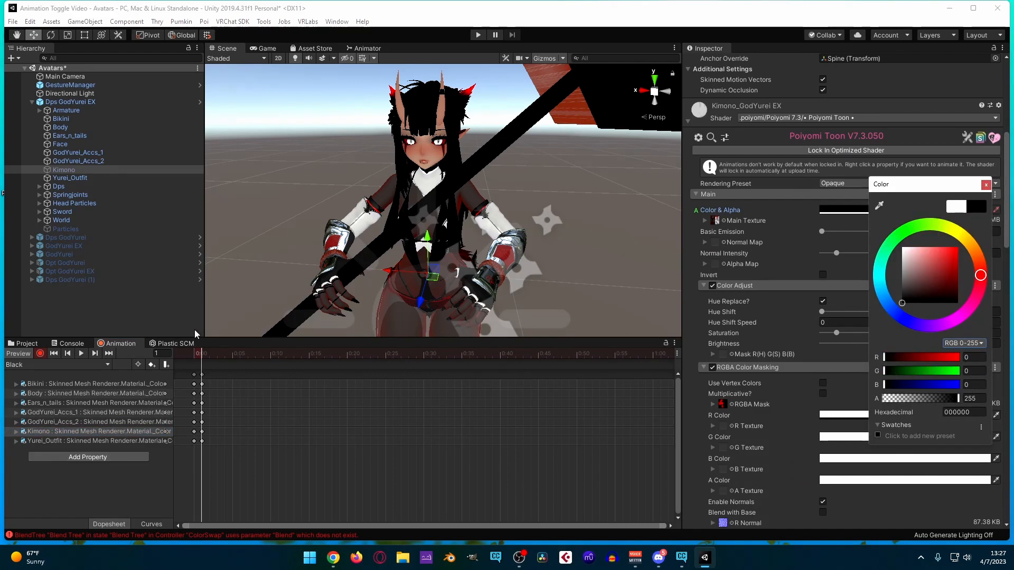
click(195, 357)
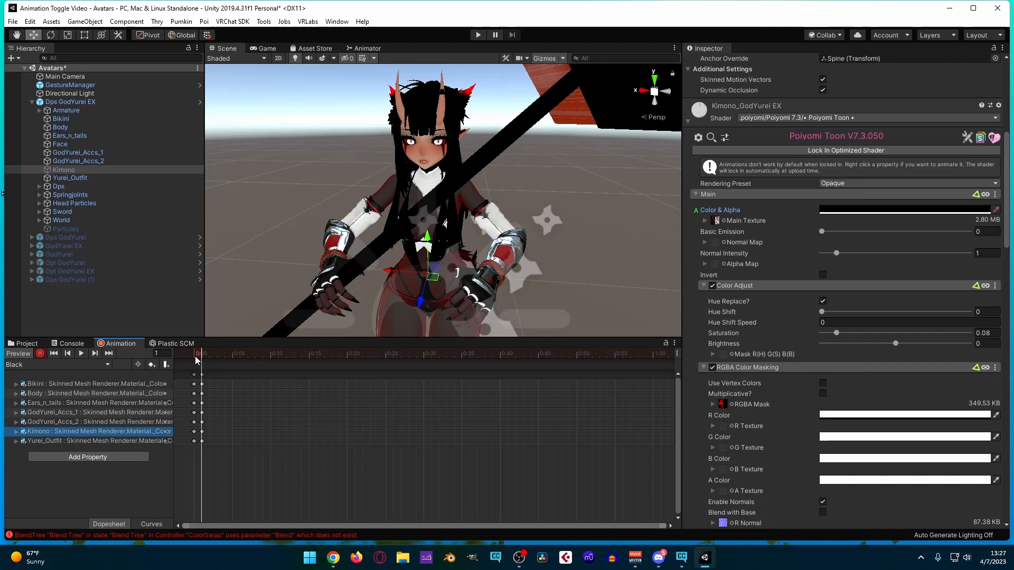
click(905, 212)
drag(888, 312, 886, 315)
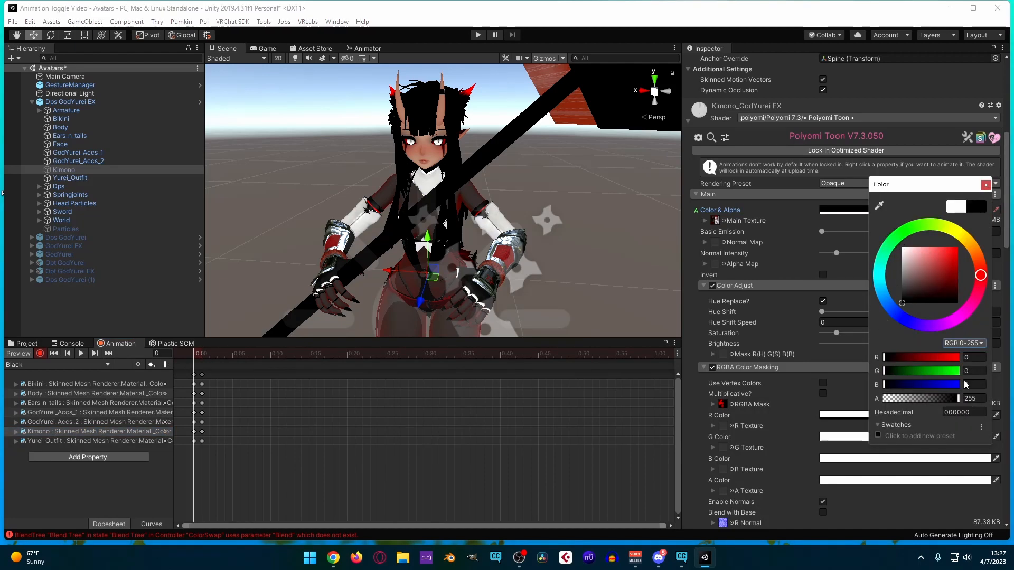
Key the Yurei_Outfit Color & Alpha as black (000000) at frames 0 and 1 of the Black clip.
click(92, 442)
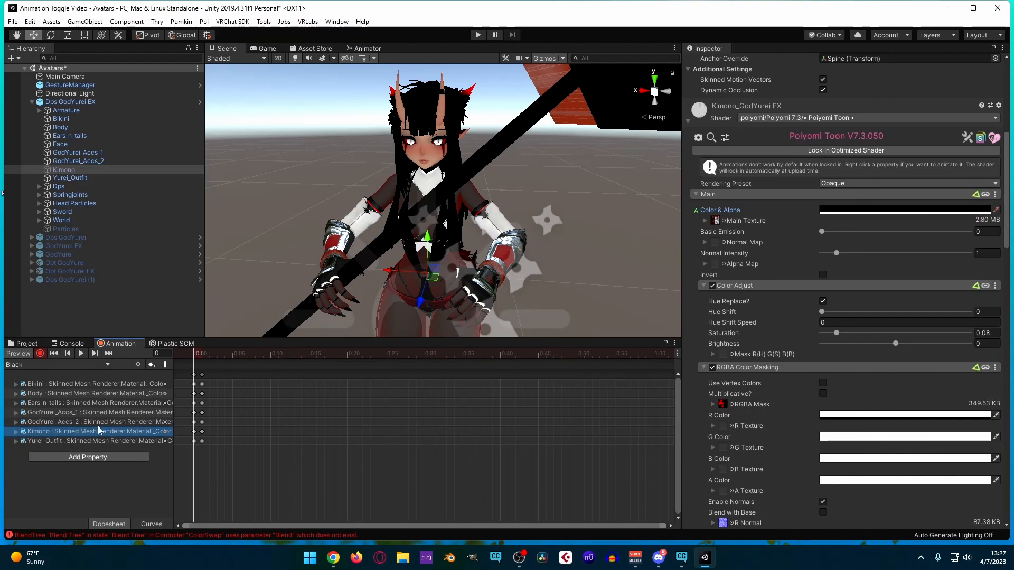
click(72, 445)
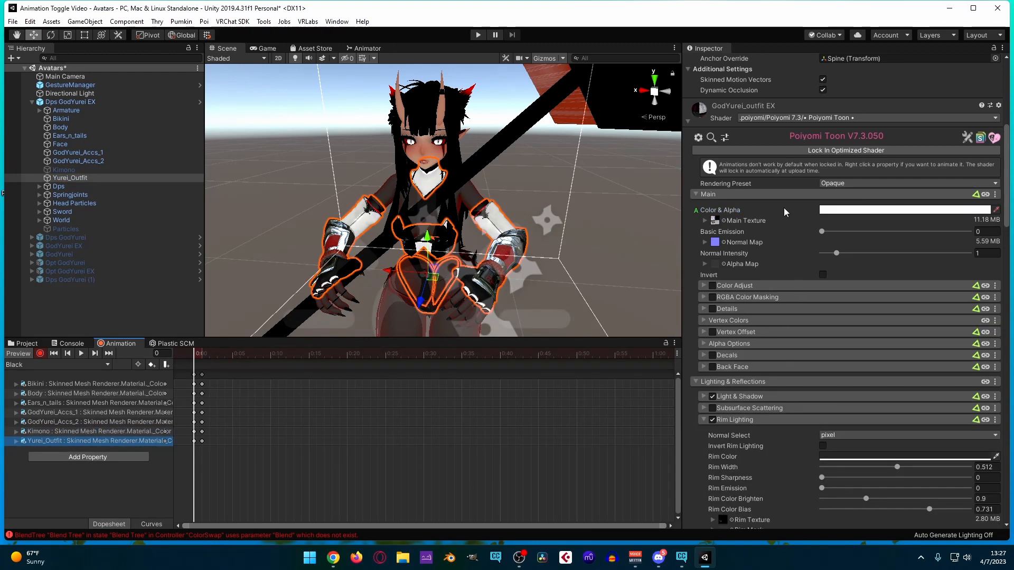
click(822, 211)
drag(911, 268, 855, 355)
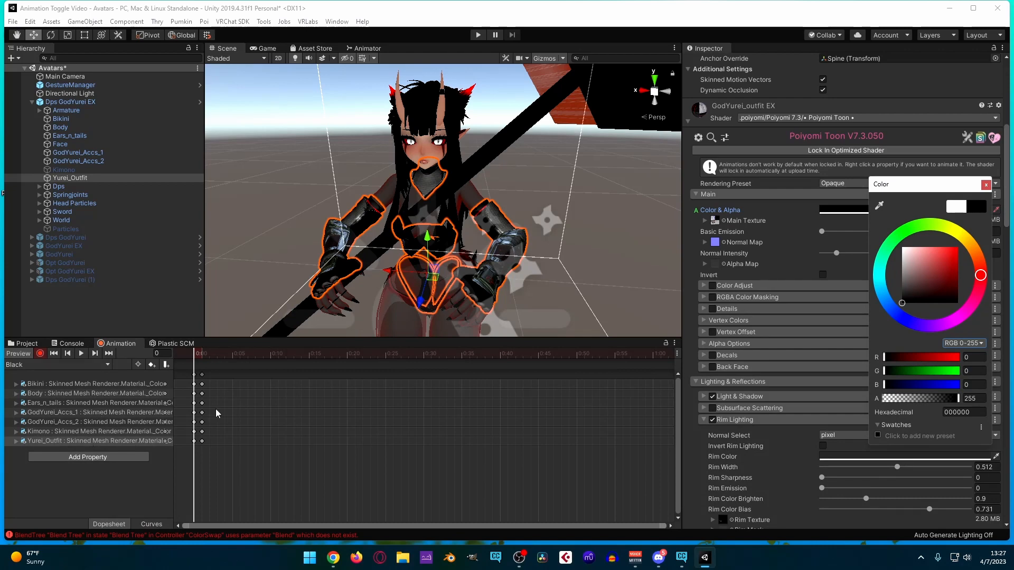
click(201, 357)
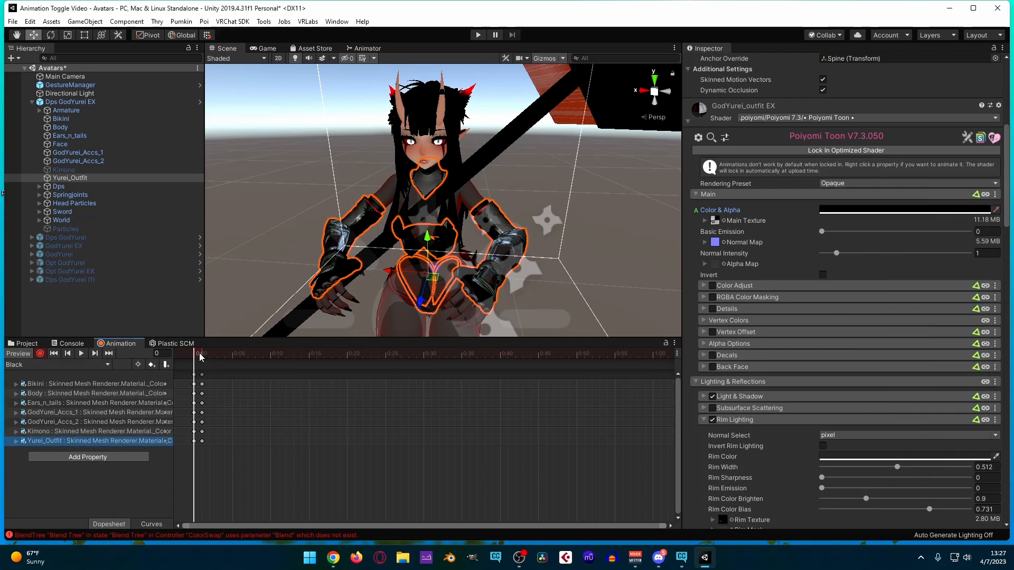
click(827, 211)
drag(894, 278, 901, 309)
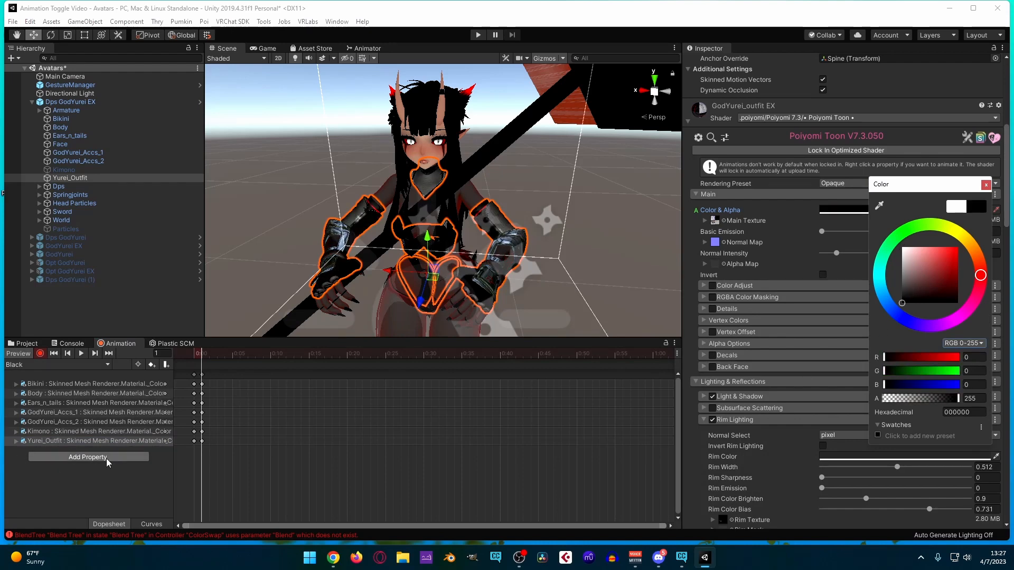
Check the Color & Alpha of each keyed mesh at frames 1 and 0 of the Black clip and inspect the avatar in the scene.
click(118, 431)
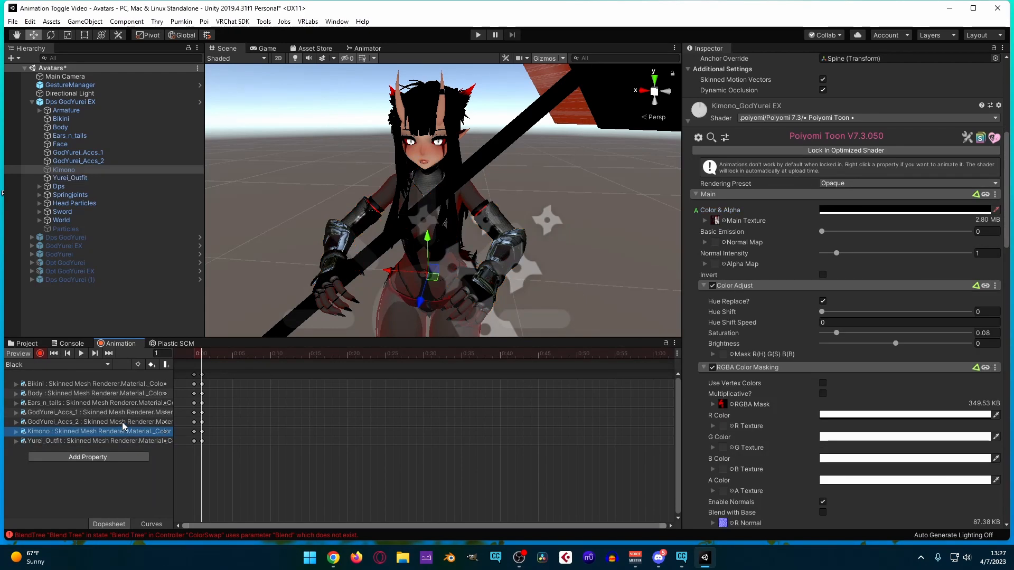
click(122, 422)
click(129, 402)
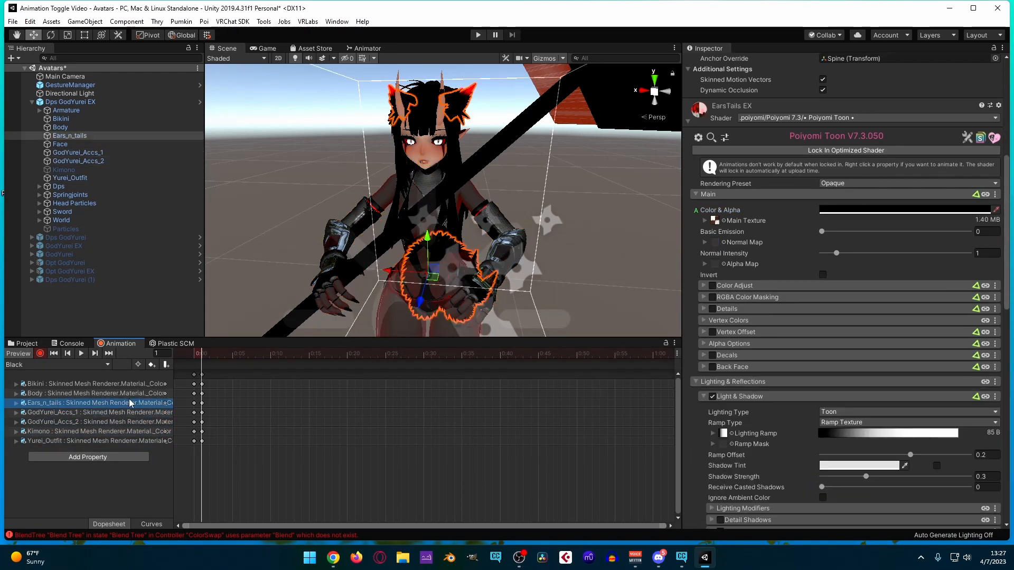
click(130, 394)
click(132, 387)
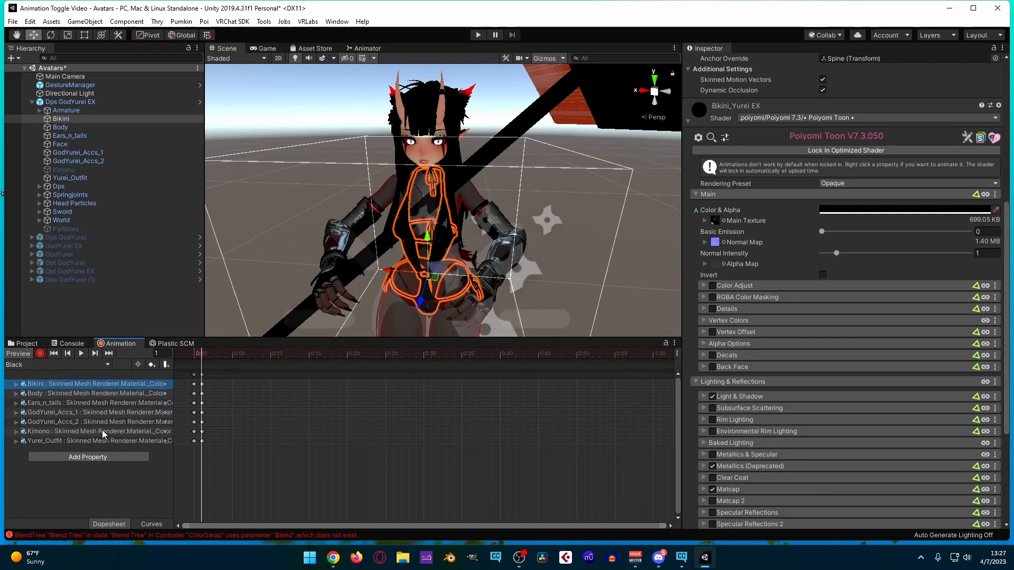
click(197, 358)
click(94, 394)
click(98, 403)
click(104, 413)
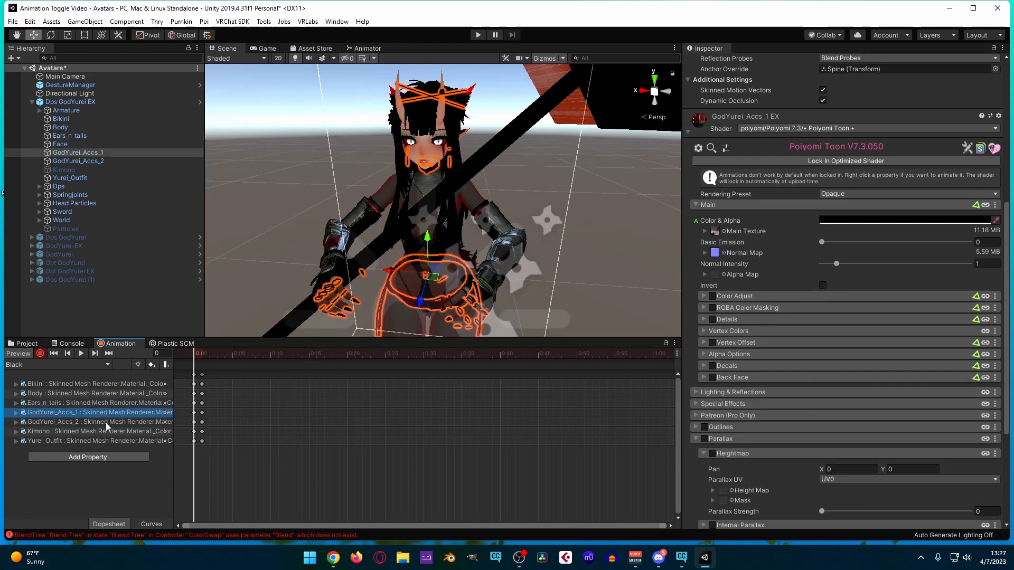
click(106, 423)
click(110, 434)
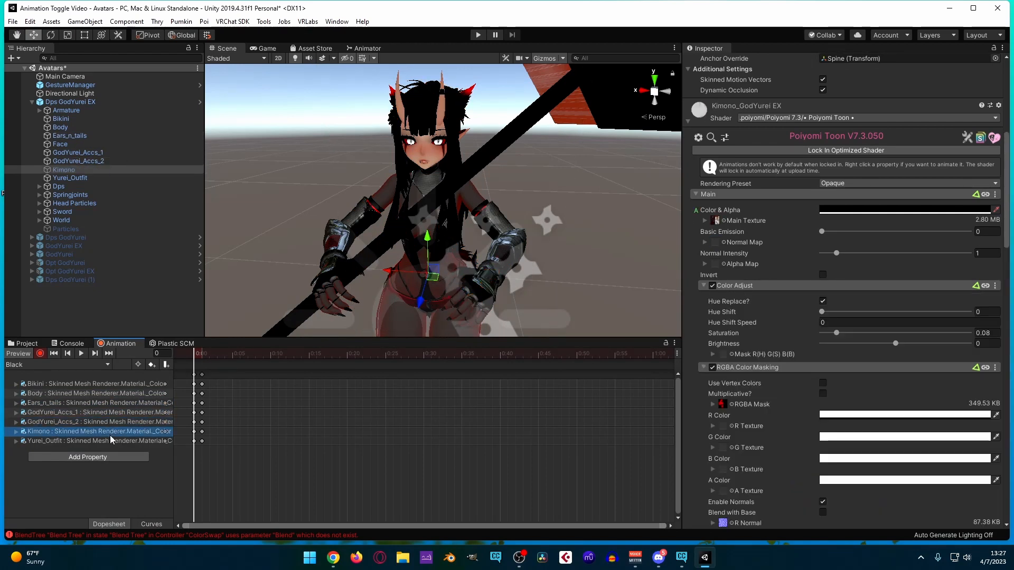
click(111, 440)
middle_drag(578, 272, 529, 270)
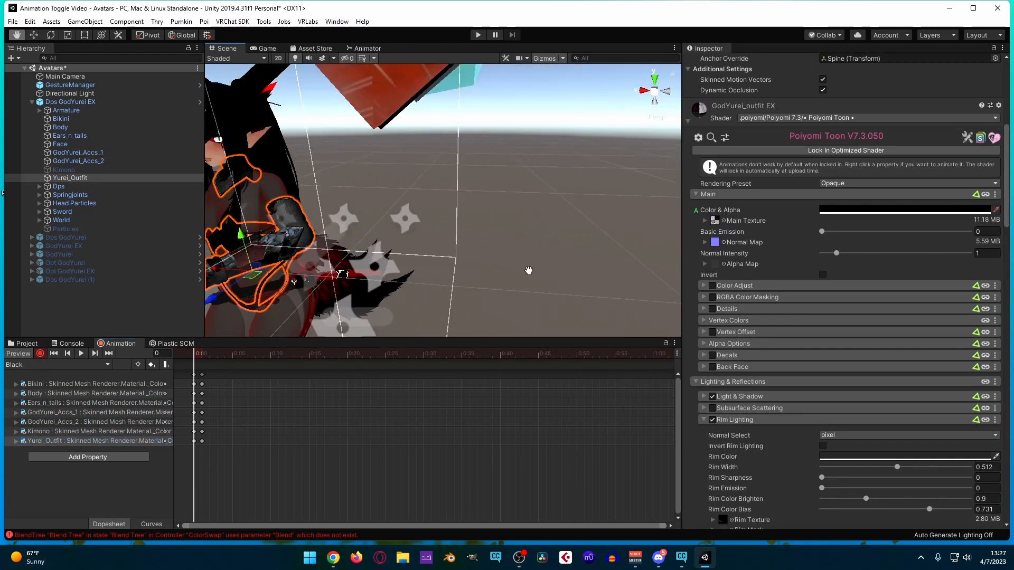
key(f)
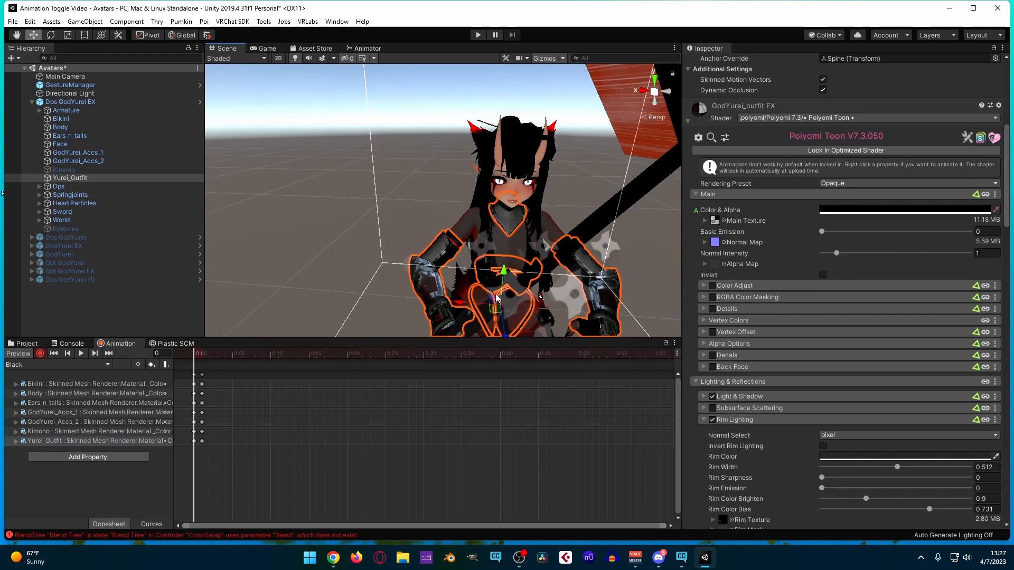
Inspect the avatar's upper body in the scene with the Black clip applied and stop recording keyframes.
middle_drag(583, 224, 509, 201)
middle_drag(417, 179, 480, 225)
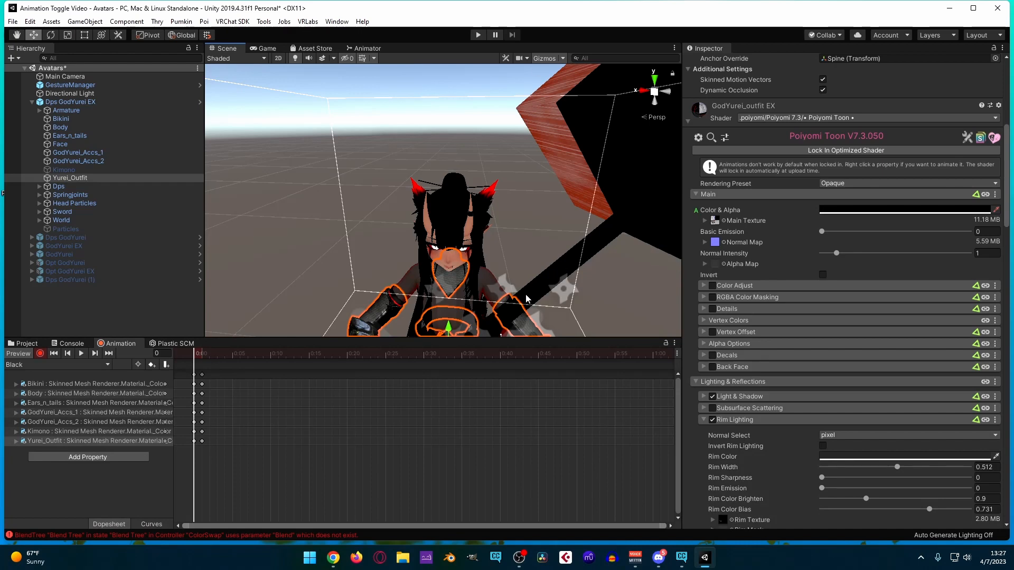
middle_drag(555, 260, 569, 166)
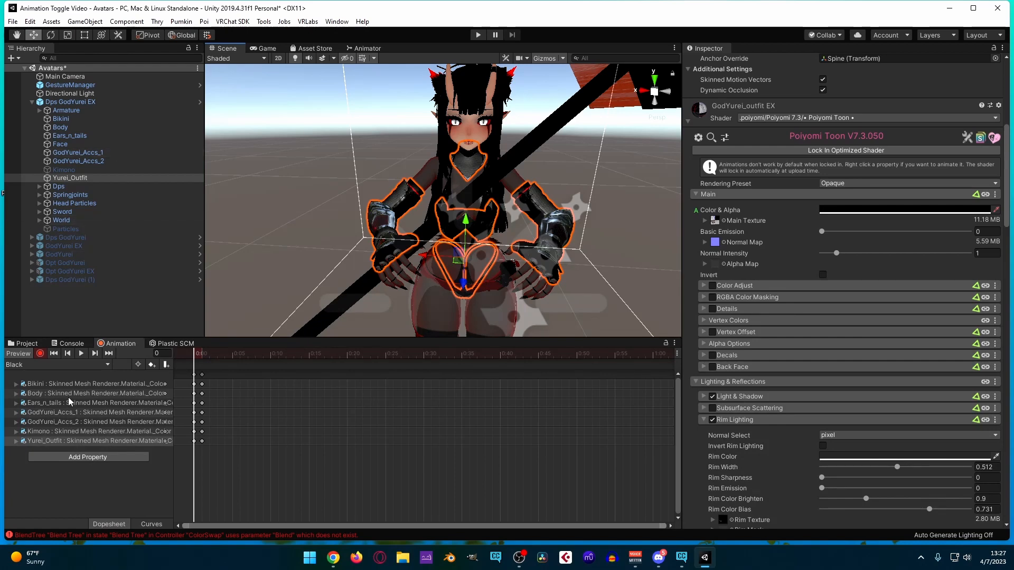
click(40, 354)
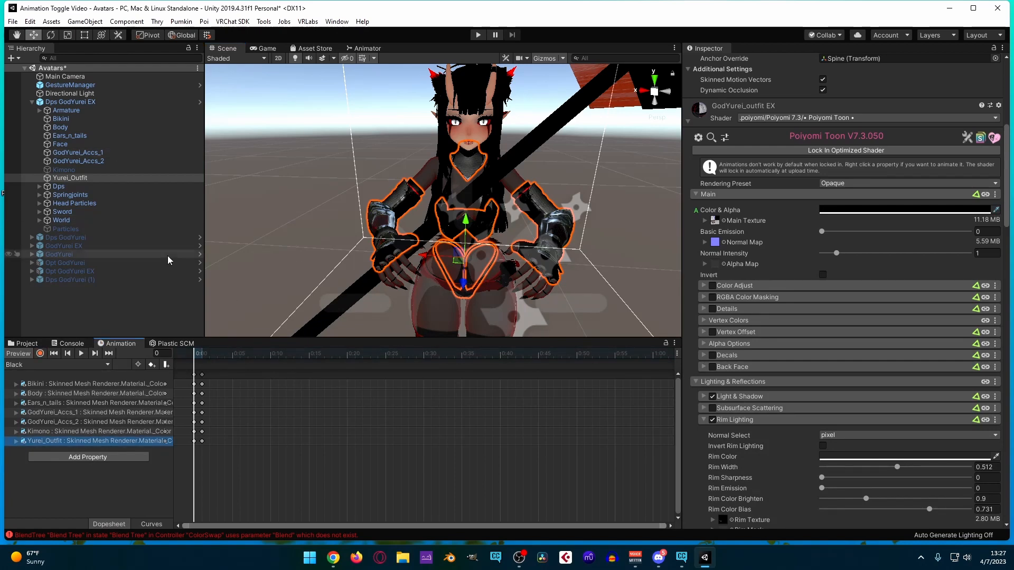
Enable Multiplicative in the RGBA Color Masking settings of the Kimono's material.
click(84, 170)
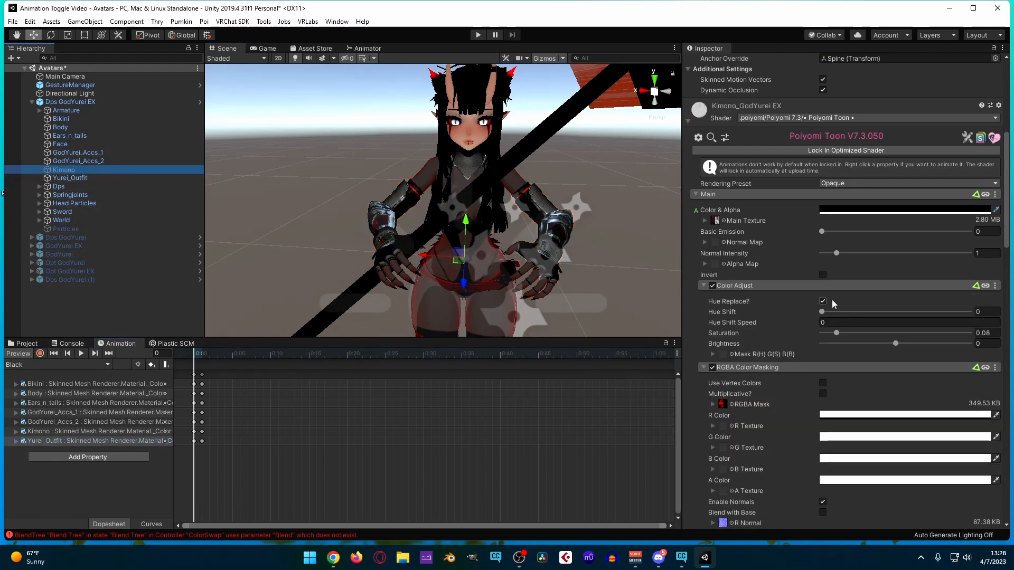
scroll(811, 299, down, 3)
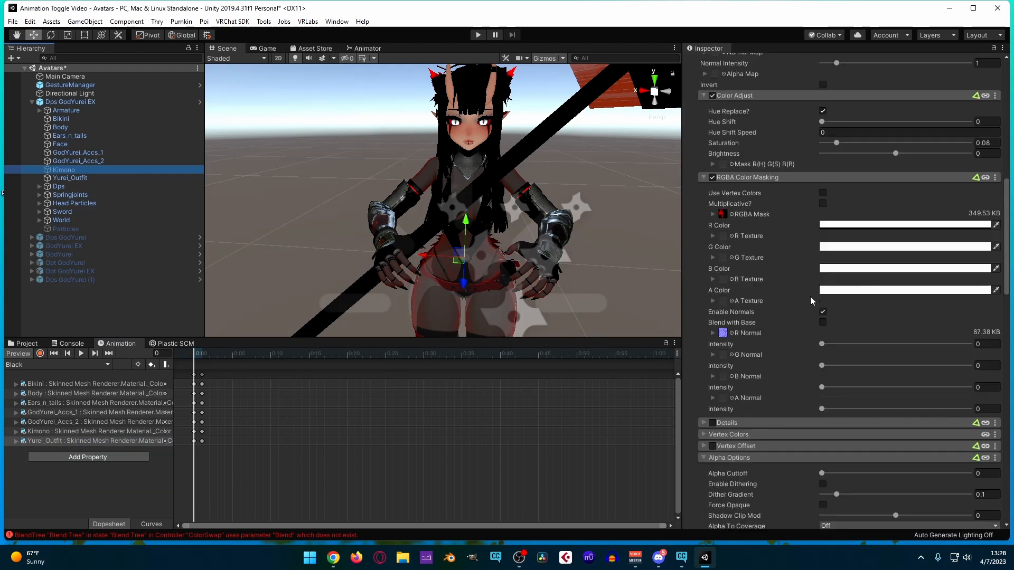
click(822, 203)
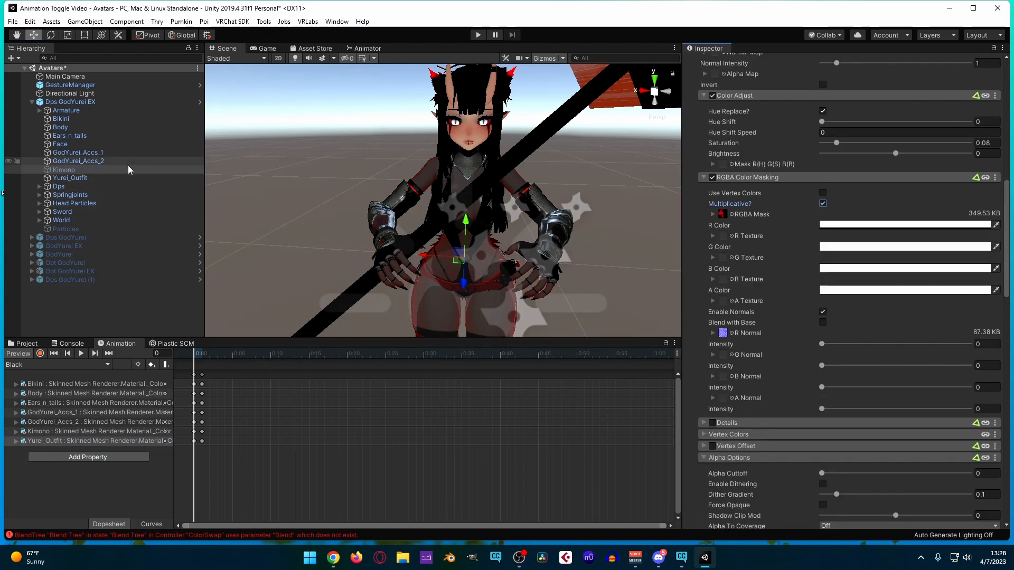
Show the Kimono temporarily to check its keyed color at frames 0 and 1 of the Black clip, and hide it again.
key(alt+shift+a)
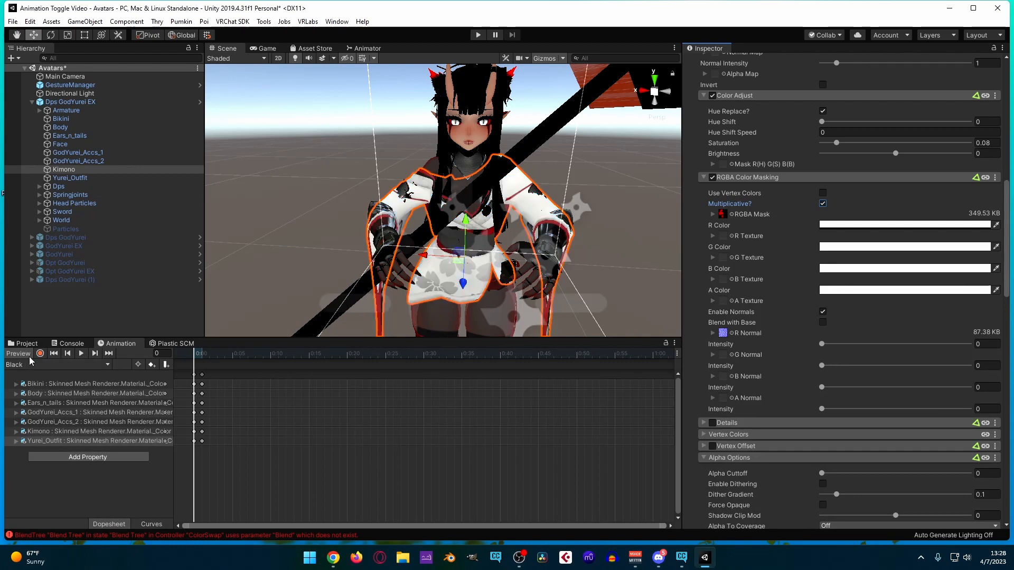
click(132, 433)
scroll(736, 328, up, 10)
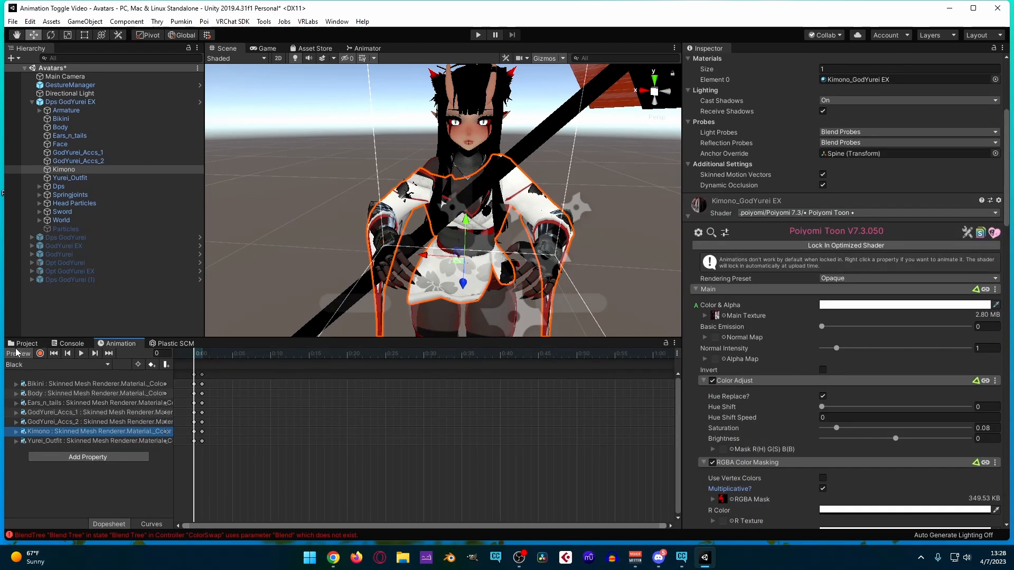
click(40, 354)
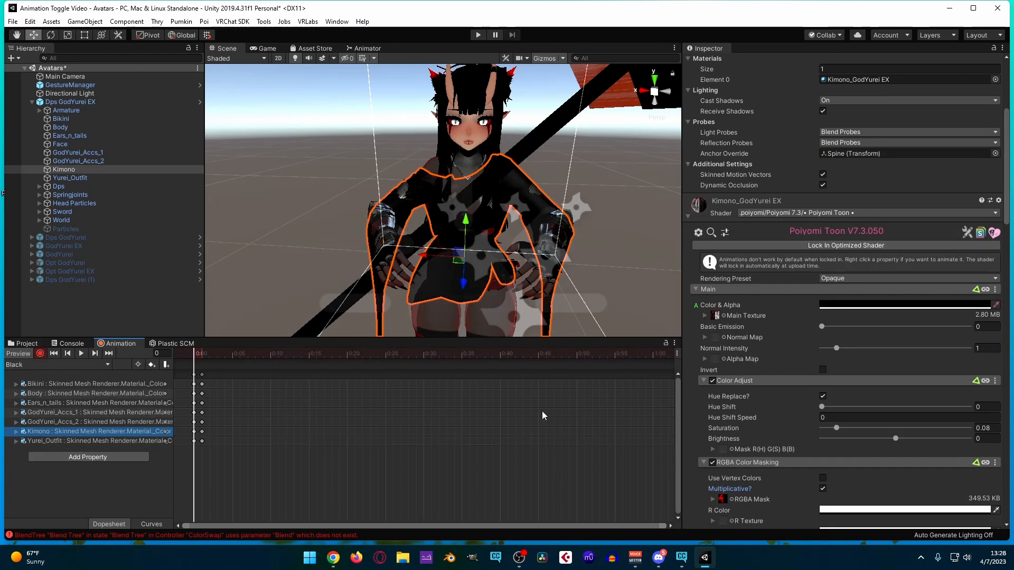
click(40, 353)
click(202, 355)
click(193, 355)
key(alt+shift+a)
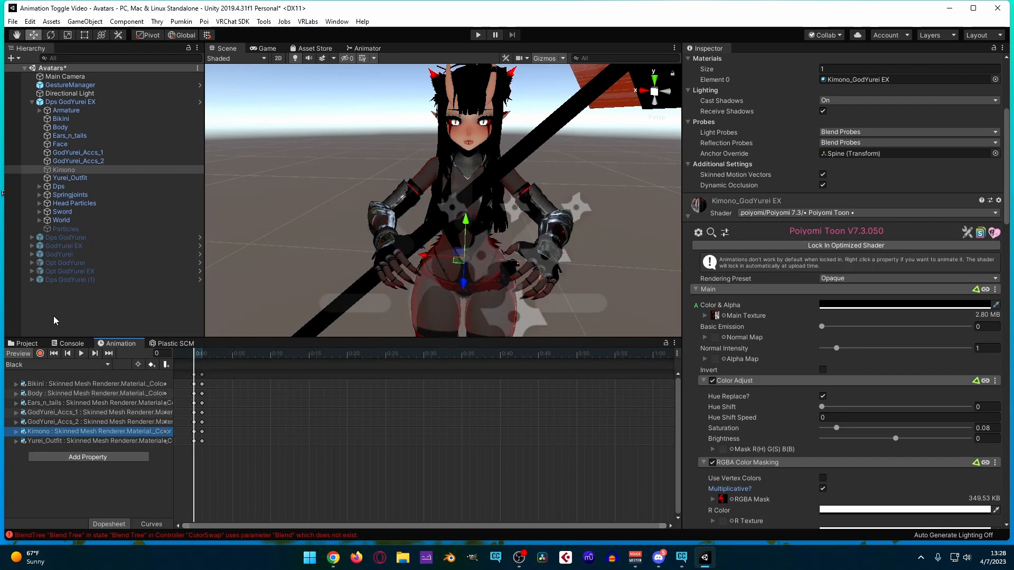
Stop previewing the Black clip and hide the avatar's Bikini mesh.
click(24, 354)
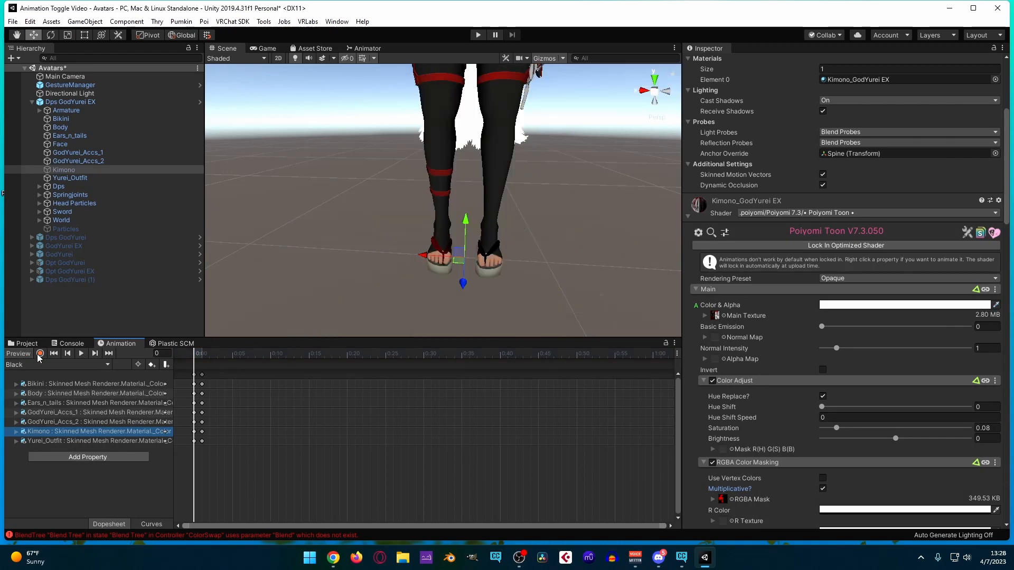
scroll(455, 195, down, 5)
middle_drag(467, 190, 429, 289)
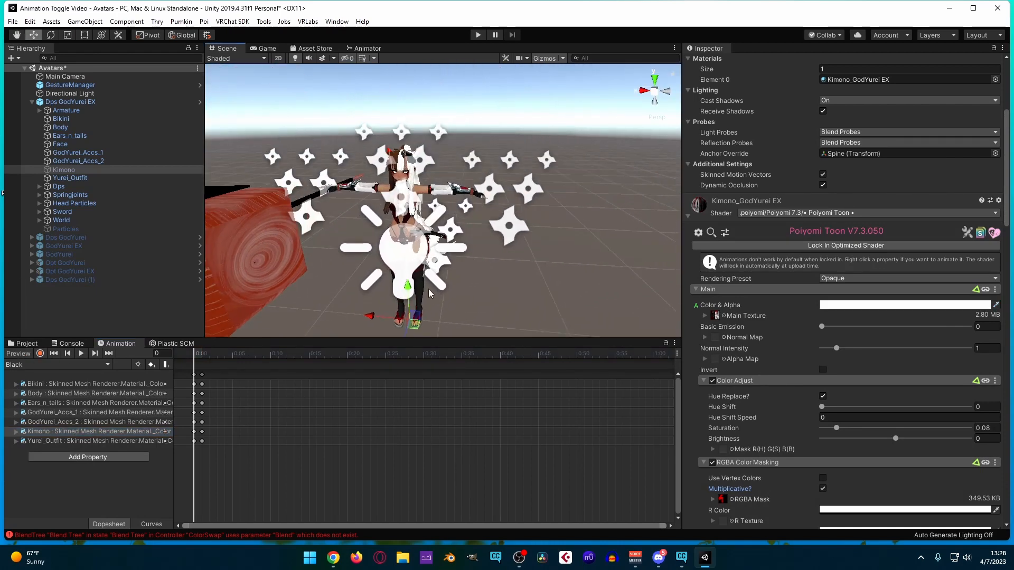
right_drag(466, 265, 507, 241)
scroll(507, 240, up, 5)
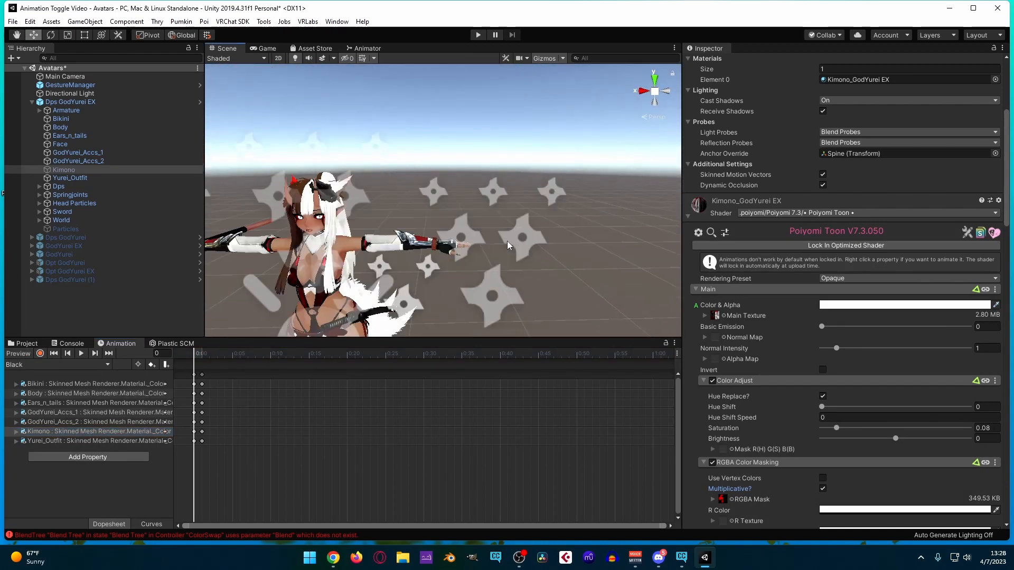
click(99, 127)
click(100, 119)
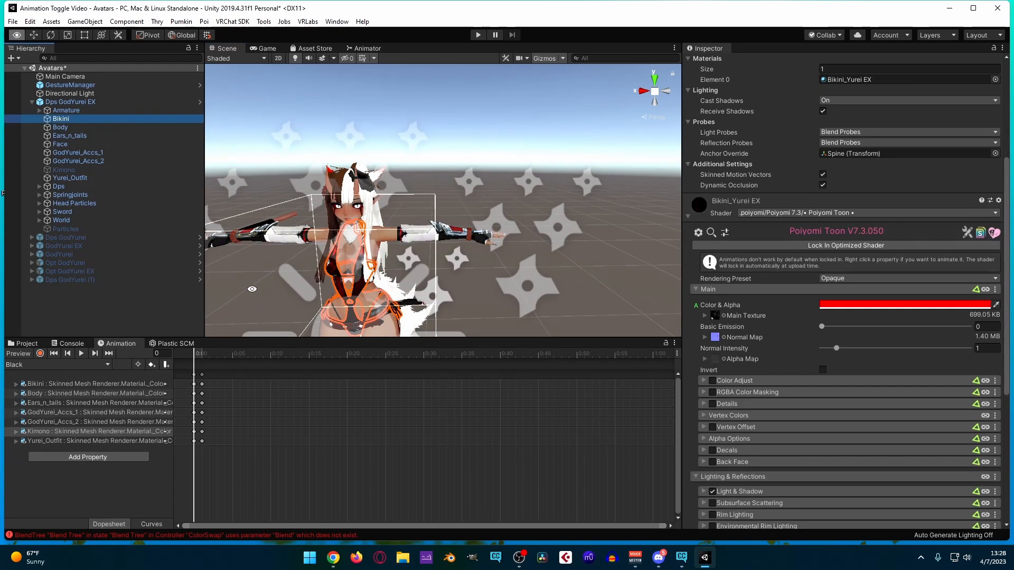
middle_drag(502, 285, 517, 274)
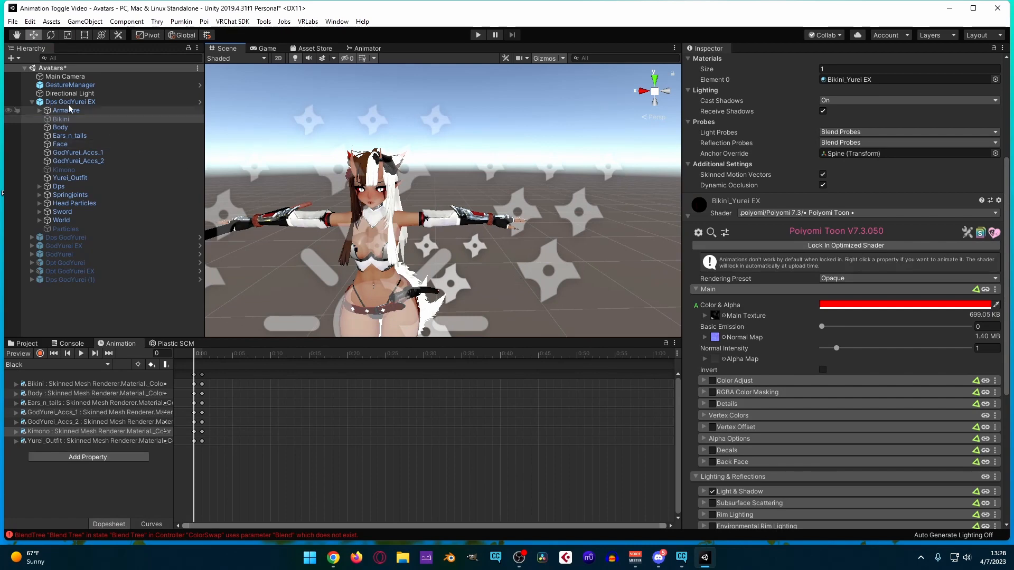
Deactivate the GemMalletV7 object under the Right wrist of the avatar's Armature.
click(40, 110)
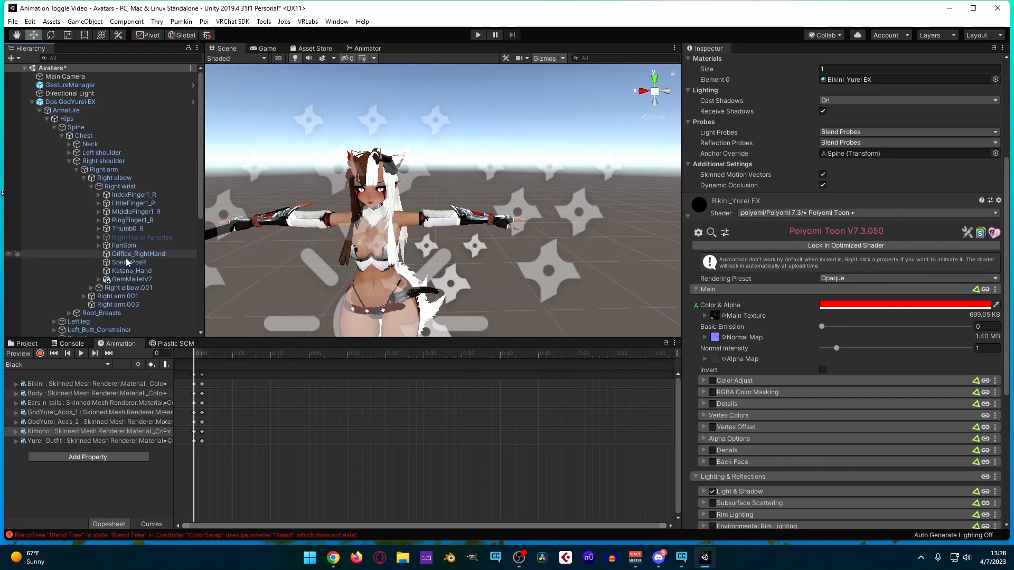
click(128, 280)
key(alt+shift+a)
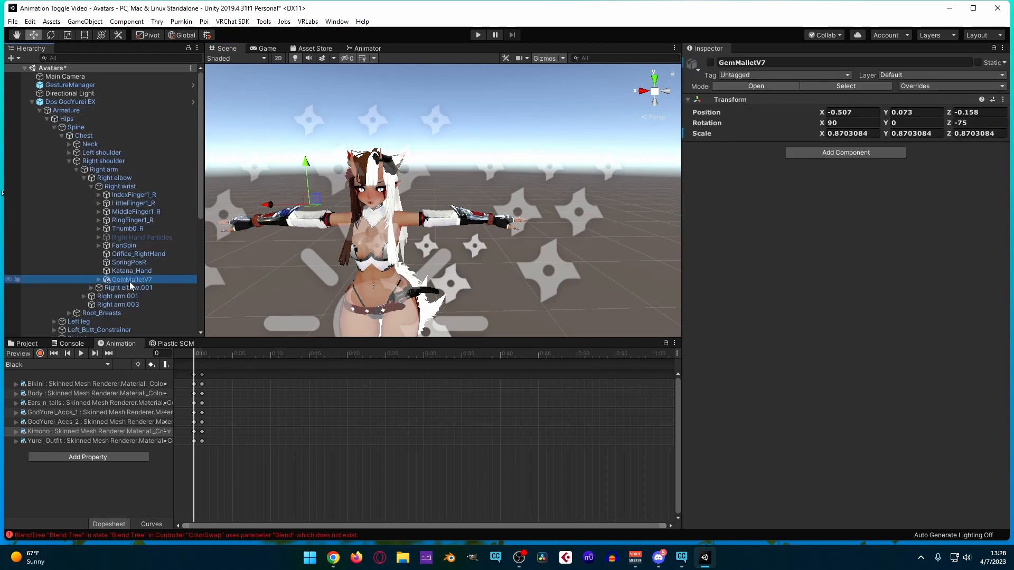
middle_drag(441, 285, 517, 282)
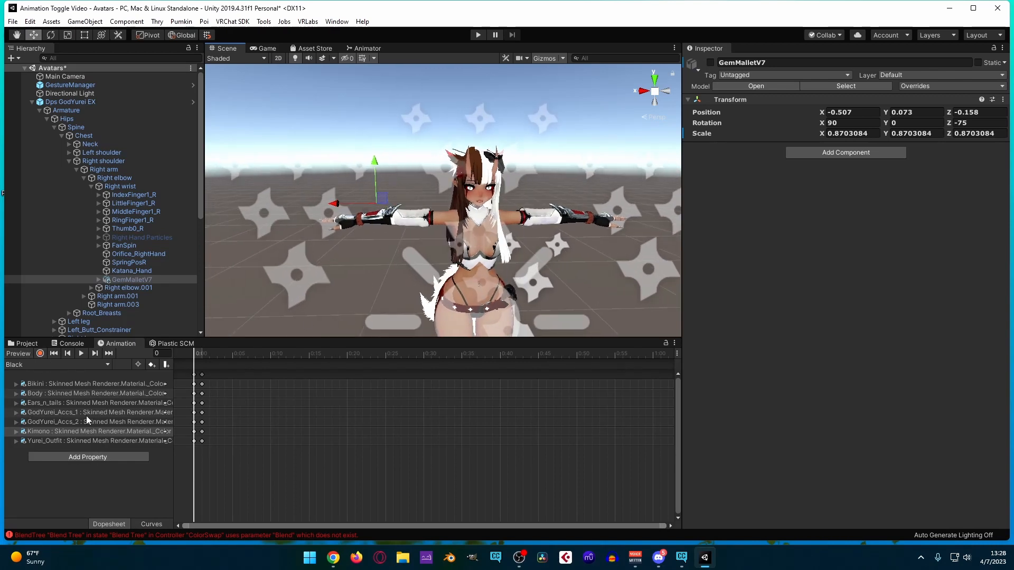
Key the Color & Alpha of the Body's Hair EX material as white (FFFFFF) at frames 0 and 1 of the White clip.
click(69, 394)
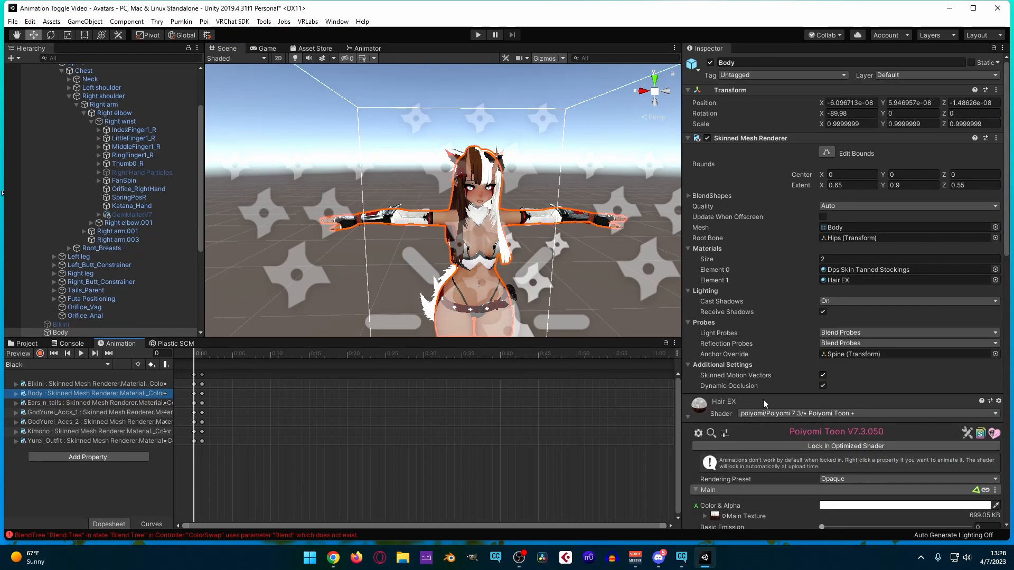
scroll(755, 412, down, 3)
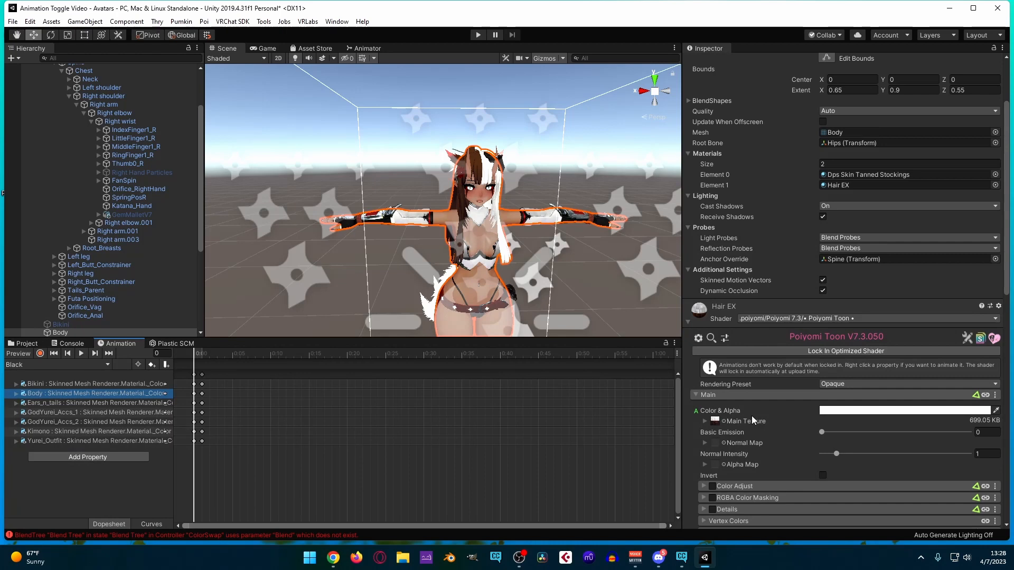
scroll(752, 416, down, 3)
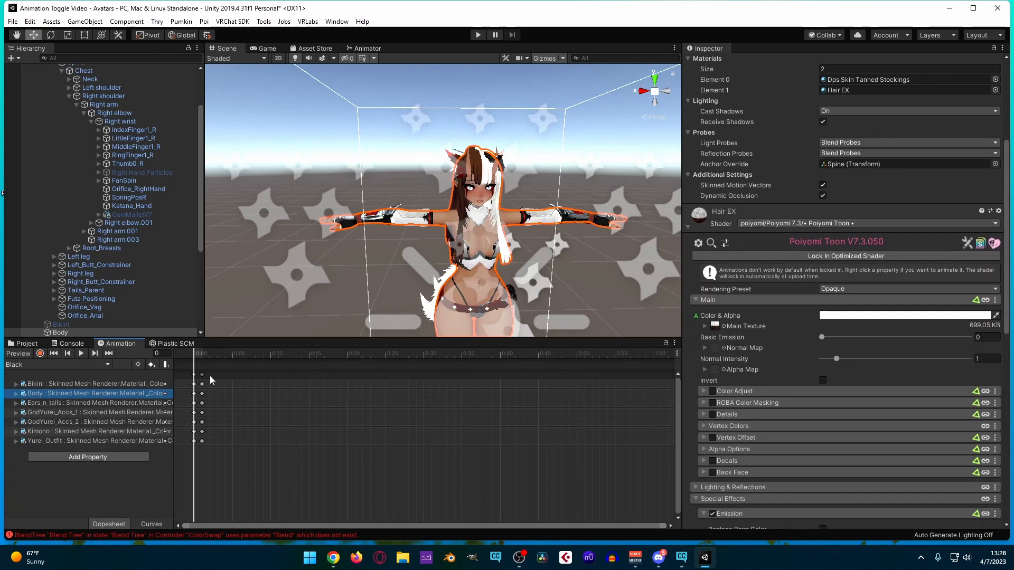
click(46, 364)
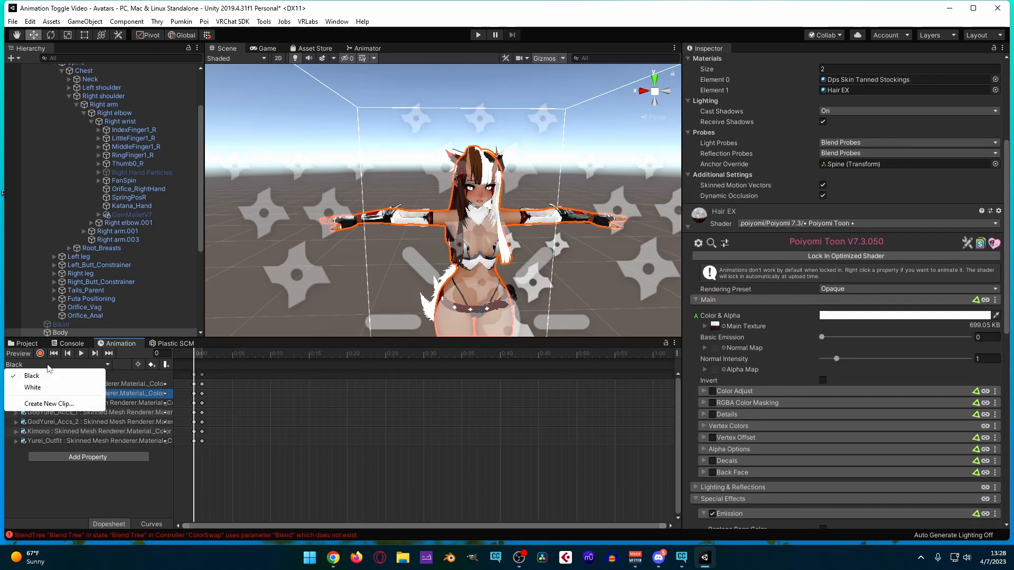
click(54, 387)
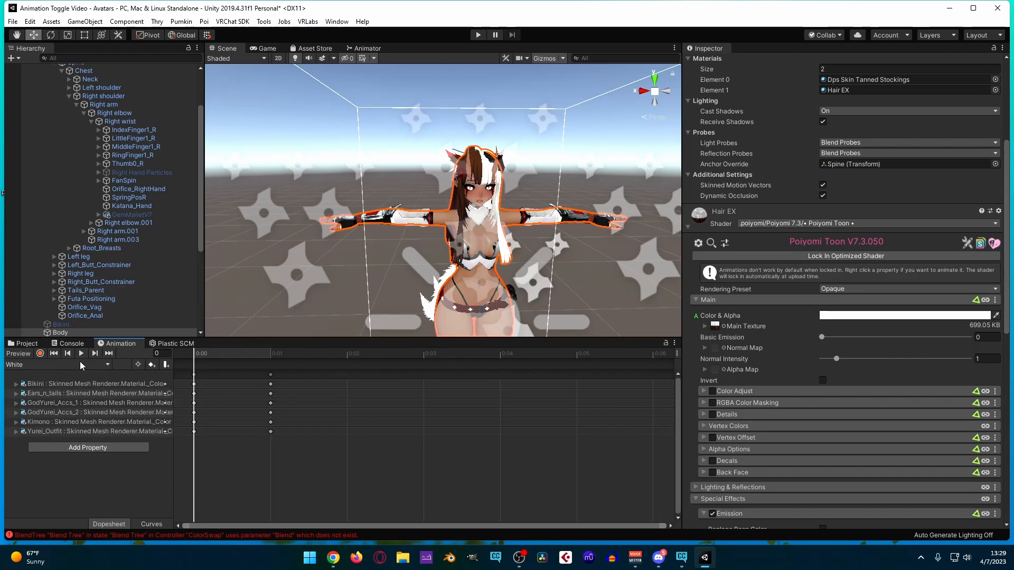
click(41, 355)
scroll(587, 244, down, 4)
middle_drag(588, 246, 574, 143)
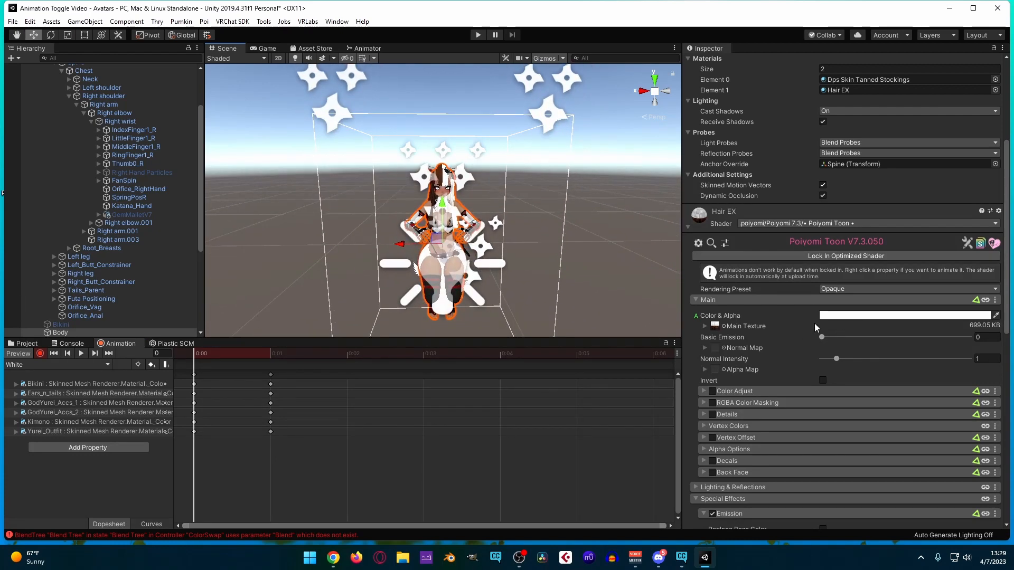
click(845, 316)
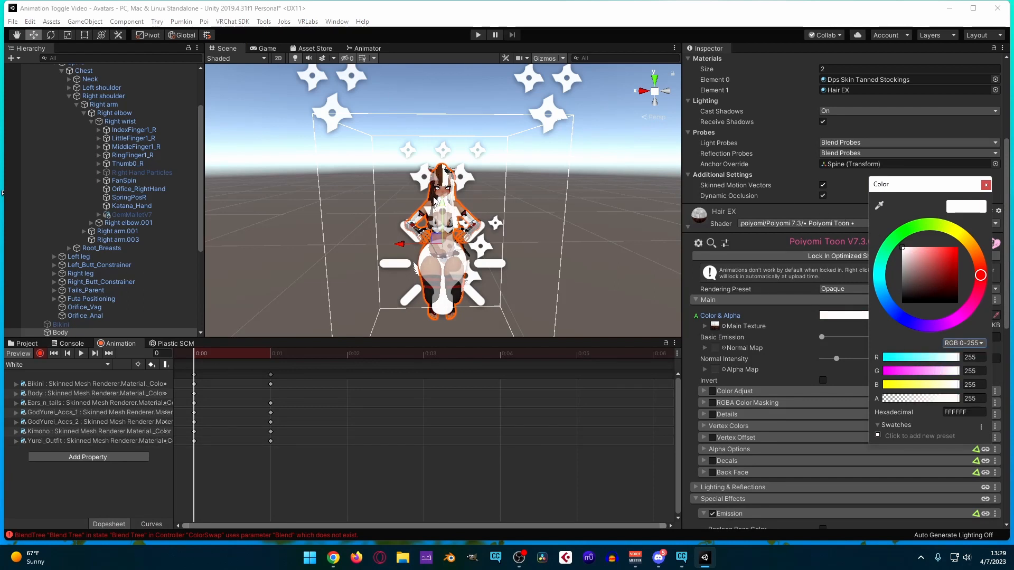
click(248, 356)
click(269, 353)
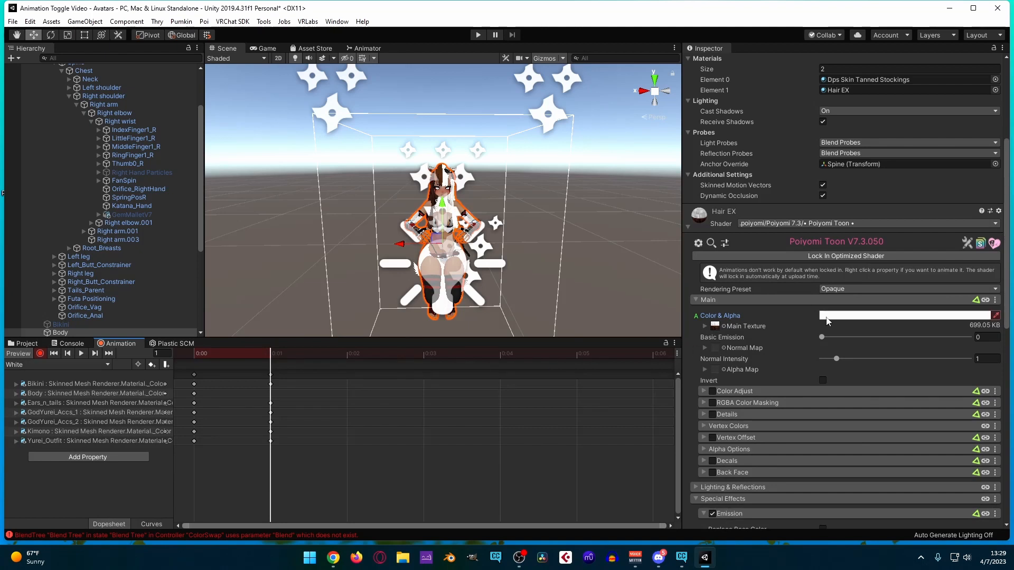
click(897, 315)
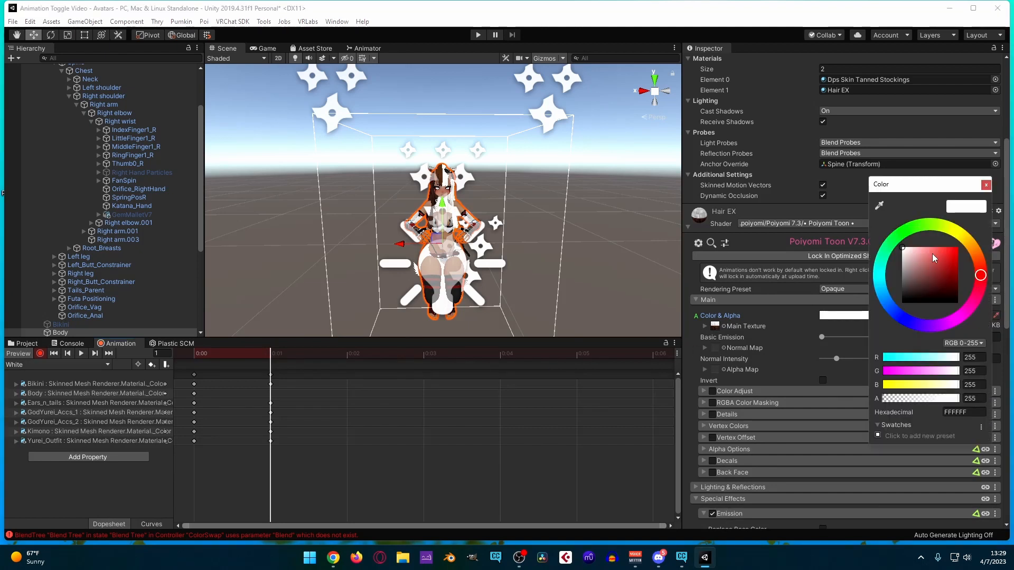
click(986, 185)
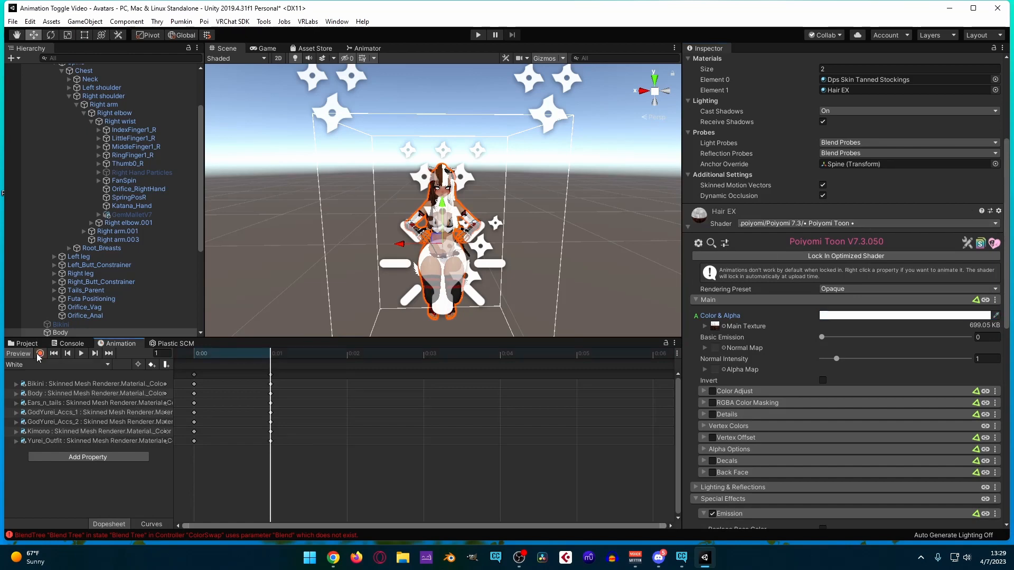
Compare the avatar's colors in the White and Black clips at their keyed frames, ending on the White clip.
click(18, 353)
key(q)
middle_drag(402, 189, 404, 231)
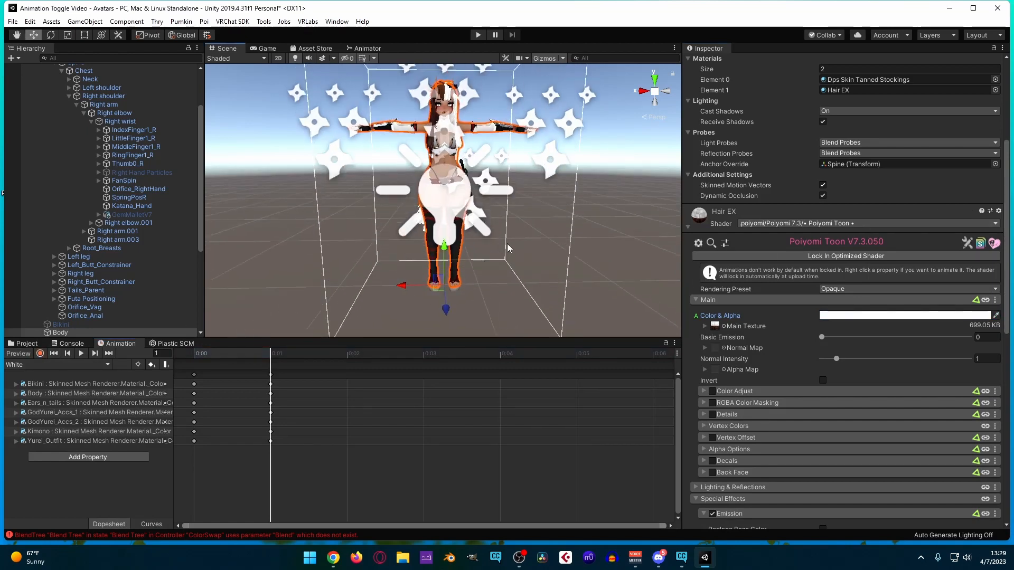
click(223, 354)
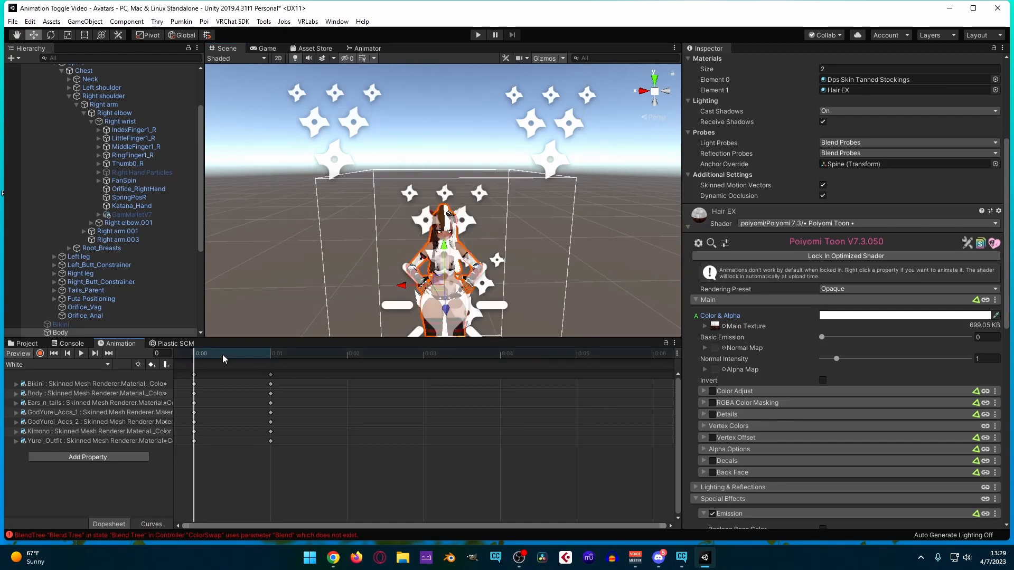
click(68, 364)
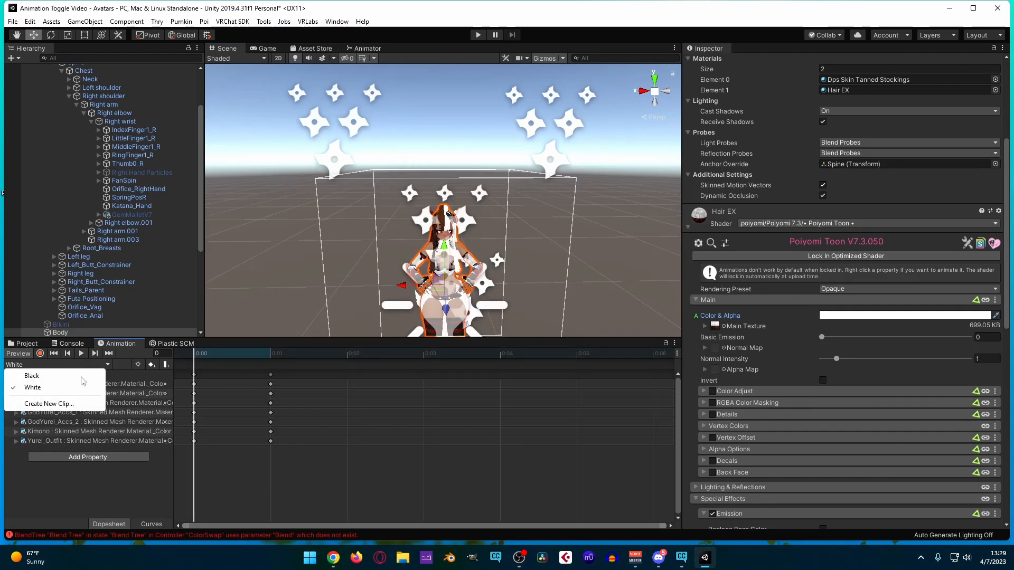
click(32, 373)
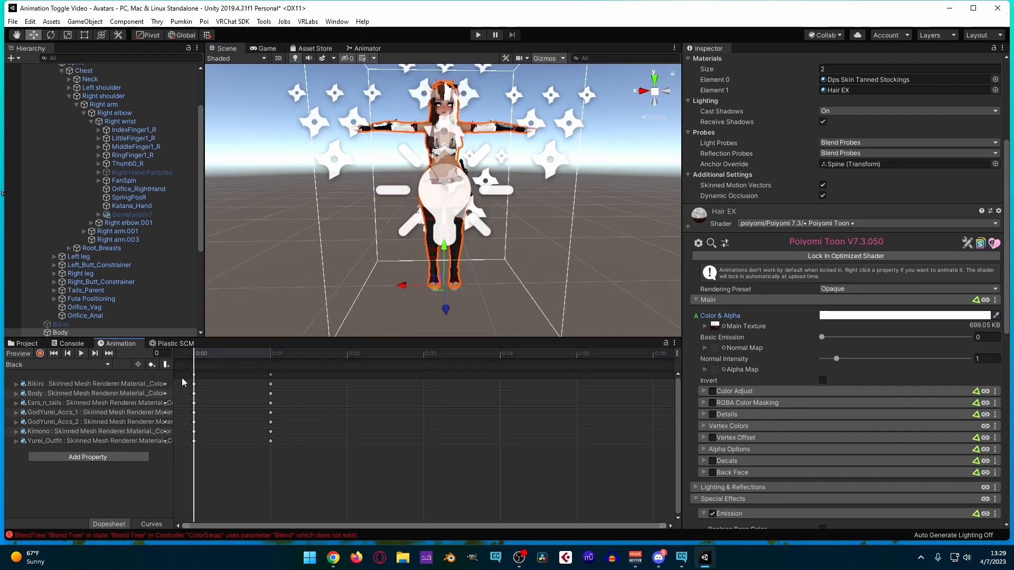
click(205, 359)
click(235, 360)
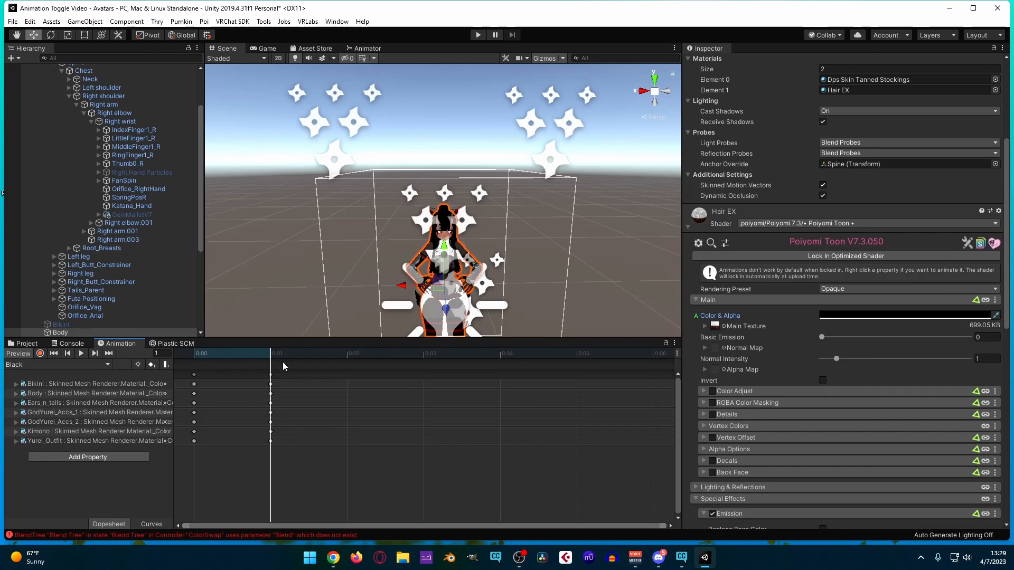
click(71, 364)
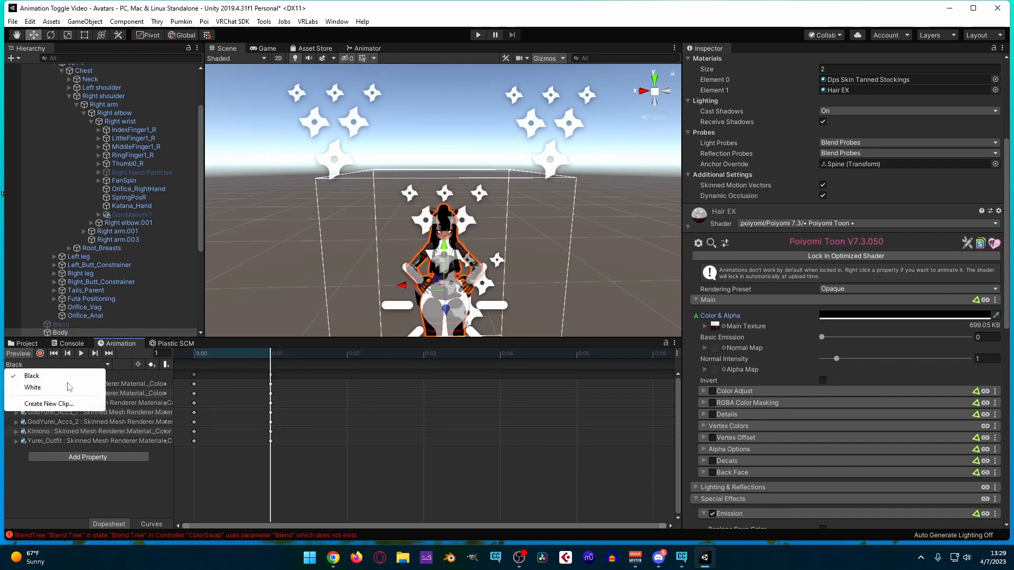
click(70, 387)
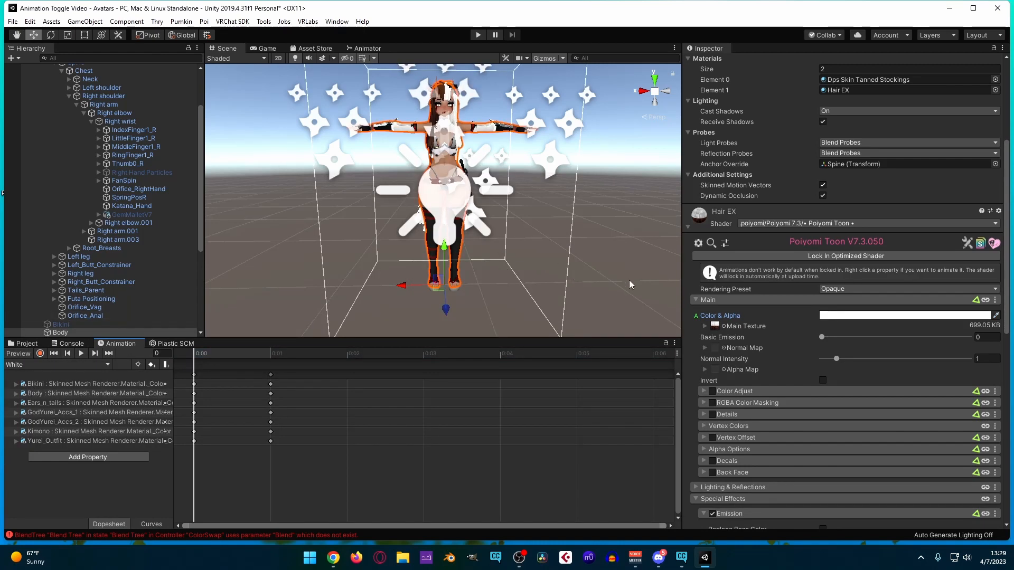
Rename the VRCExpressionParameters asset in the Outfit toggles' Custom folder as Color Param.
click(604, 262)
middle_drag(573, 235, 562, 260)
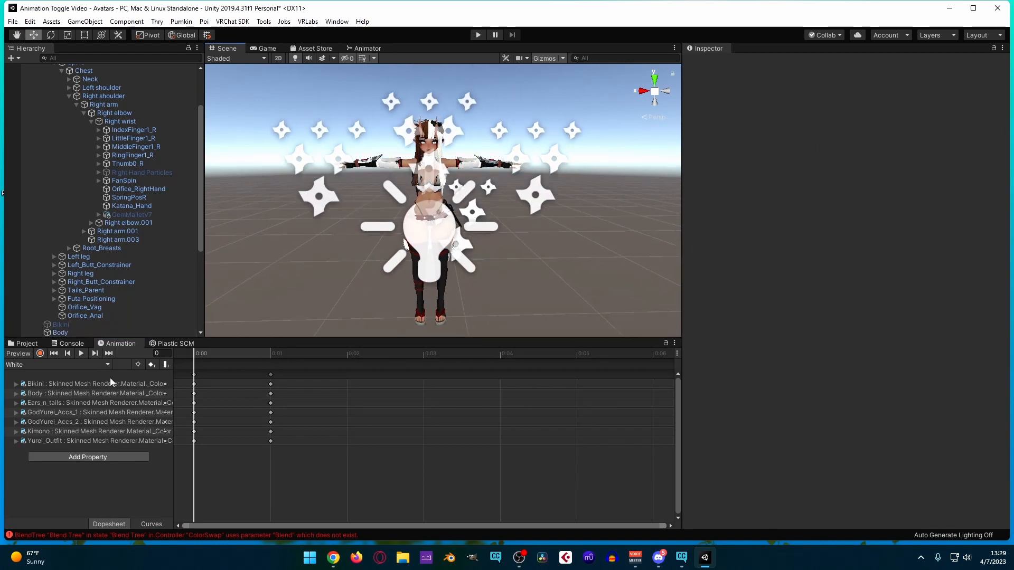
click(24, 343)
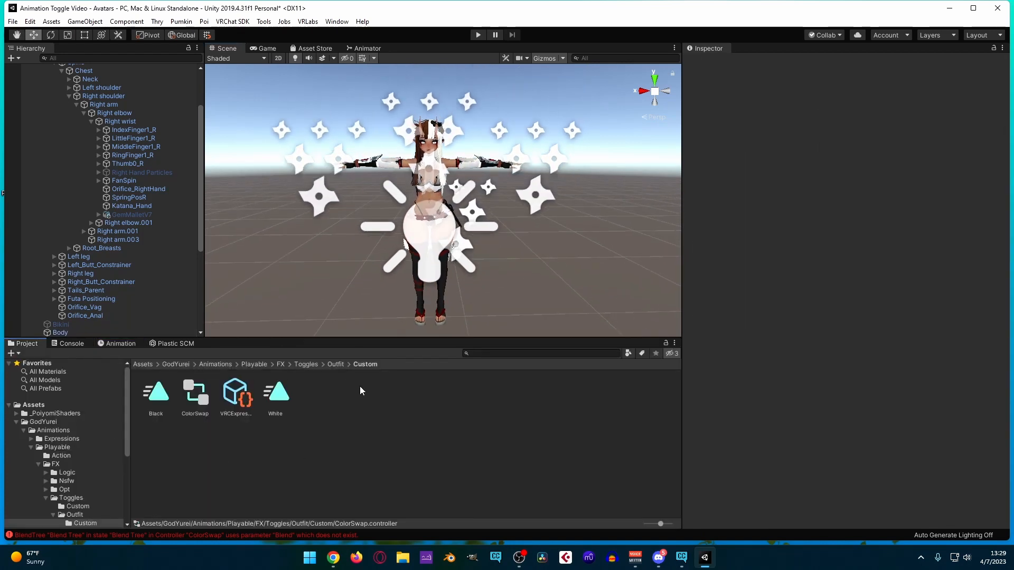
click(235, 404)
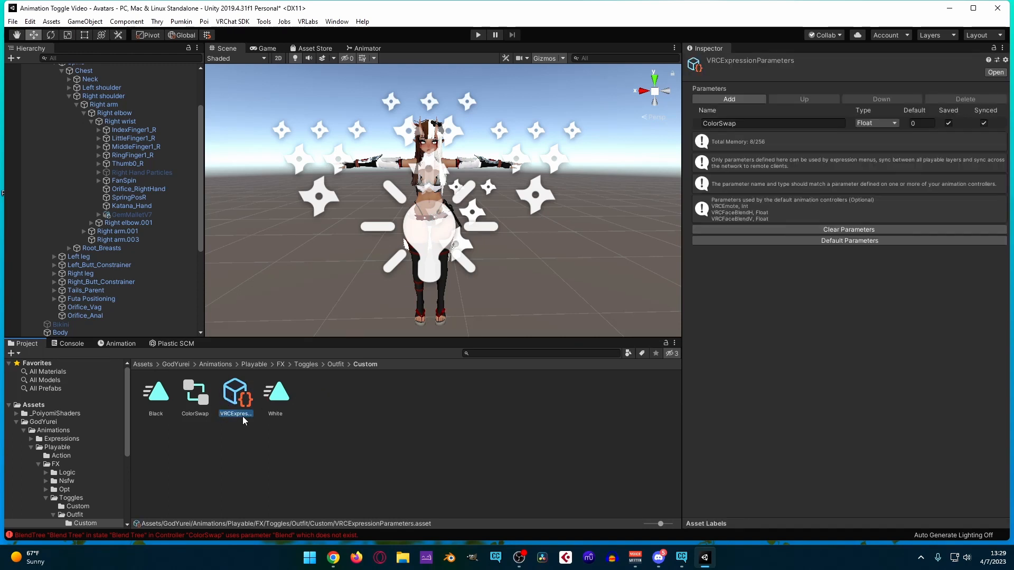
text(Color Param)
key(Return)
click(415, 446)
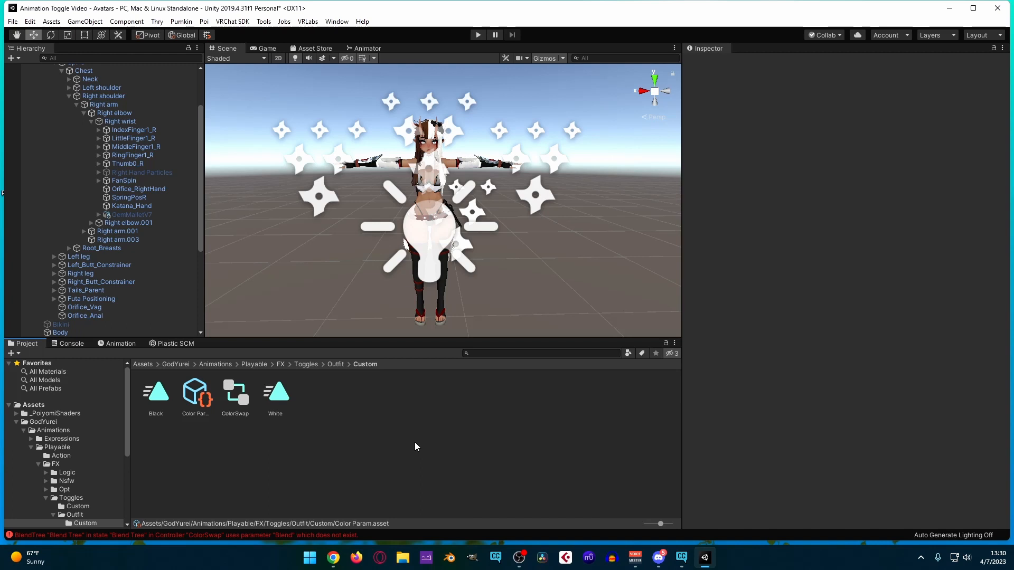
Open the VRLabs Avatars 3.0 Manager and assign Dps GodYurei EX as its avatar.
click(309, 22)
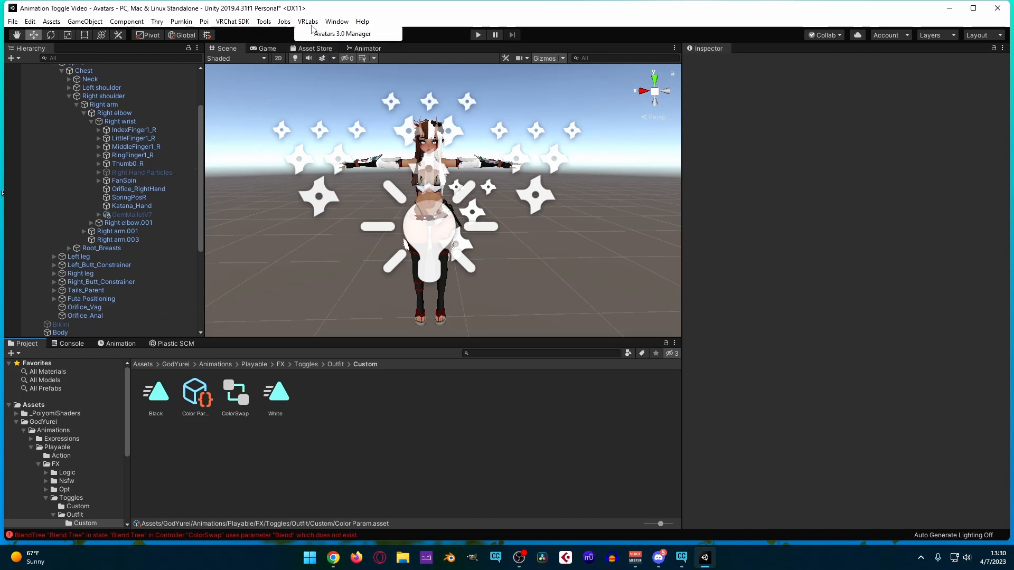
click(327, 34)
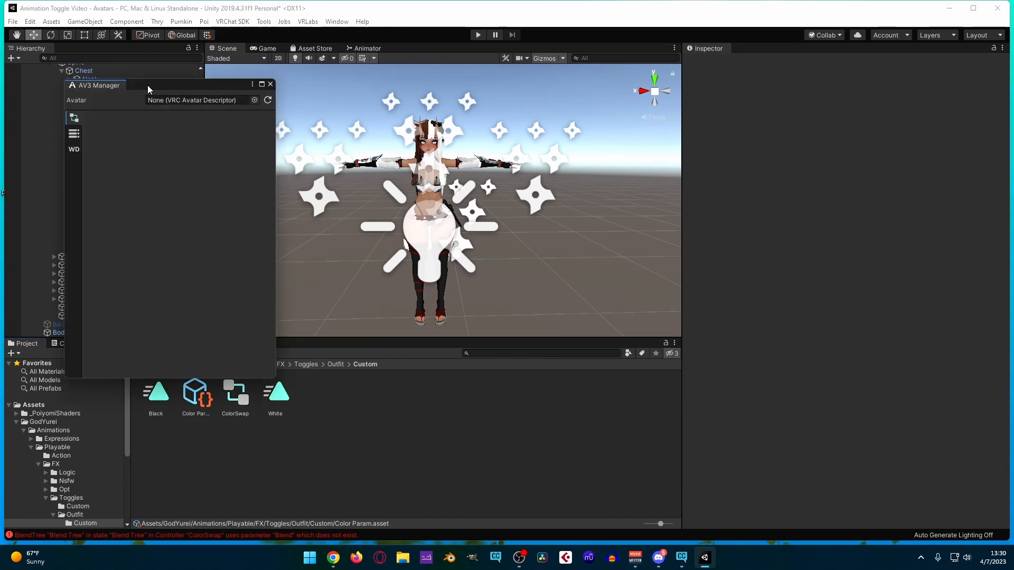
drag(148, 90, 362, 133)
scroll(79, 185, up, 3)
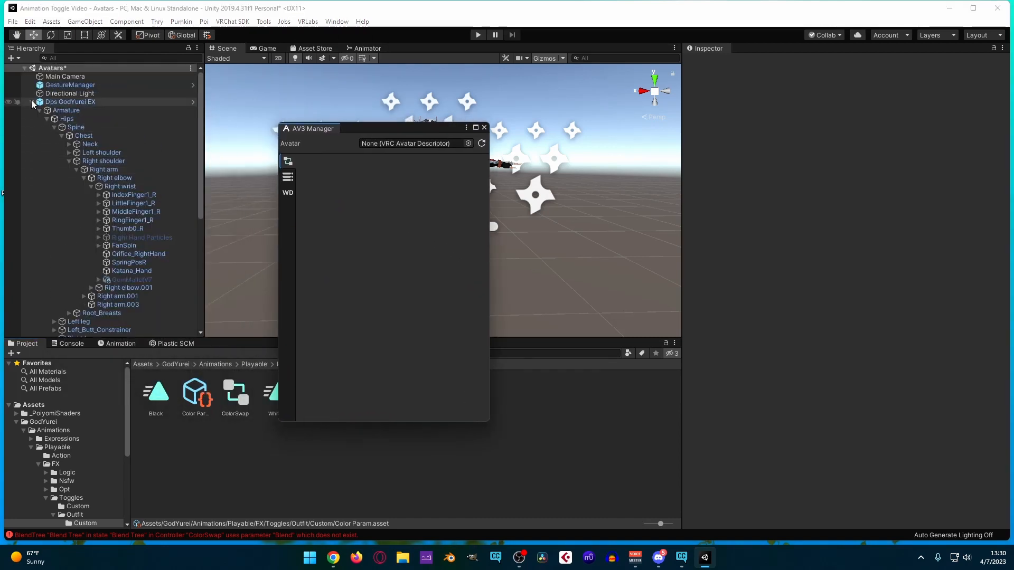
click(39, 110)
drag(69, 102, 409, 144)
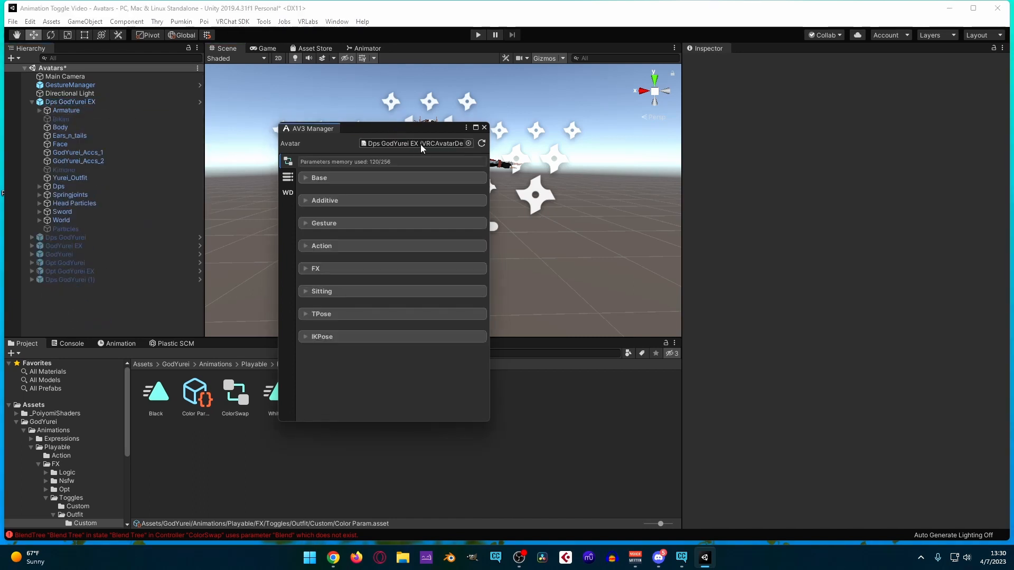
Merge the ColorSwap animator controller onto the avatar's current FX layer controller, leaving the parameter suffix empty.
click(328, 271)
scroll(437, 323, down, 10)
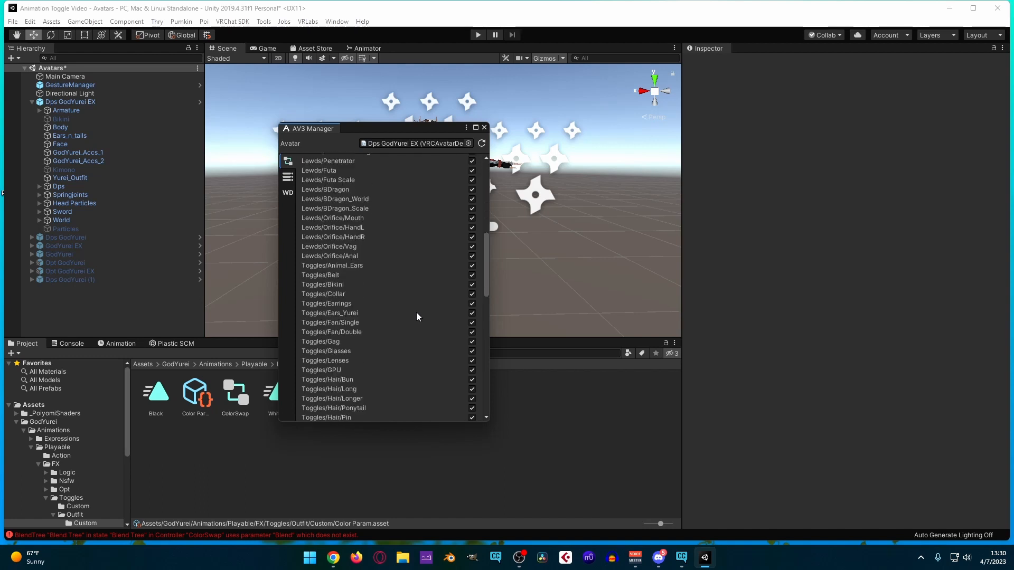
scroll(414, 316, down, 10)
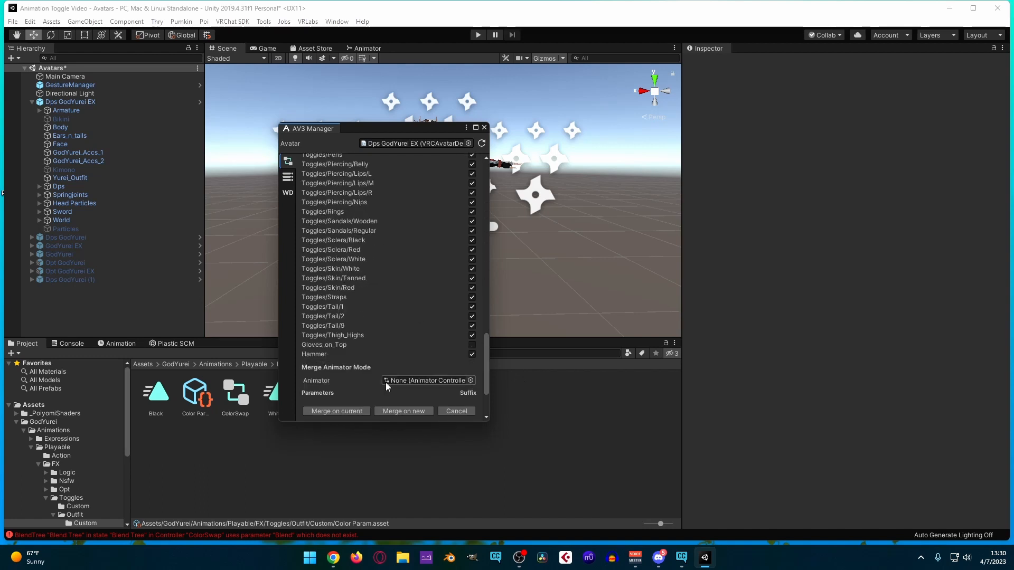
drag(235, 395, 457, 388)
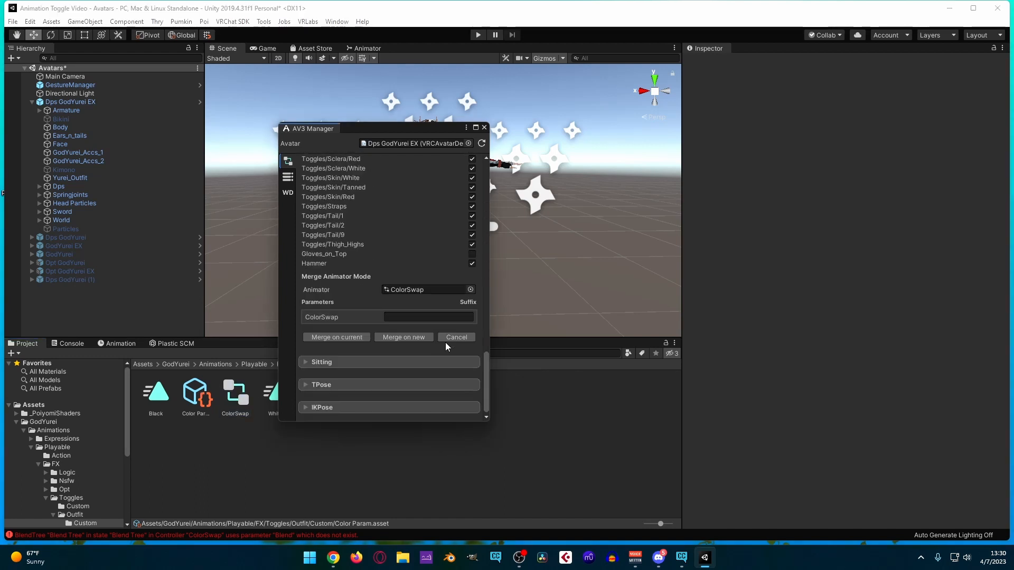
click(346, 337)
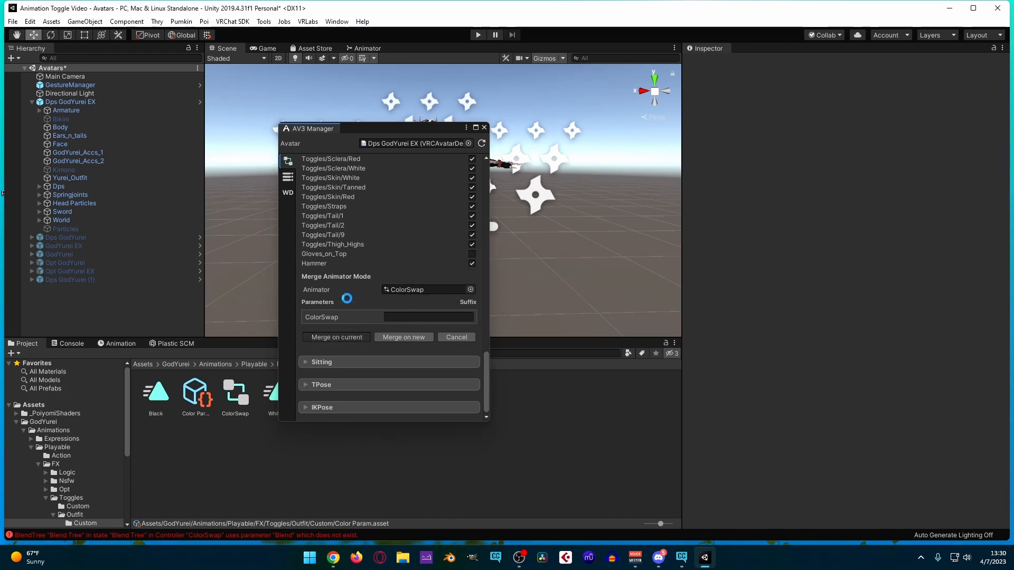
Copy the parameters from the Color Param asset into the avatar's parameter list and close the AV3 Manager.
click(288, 178)
scroll(349, 211, down, 5)
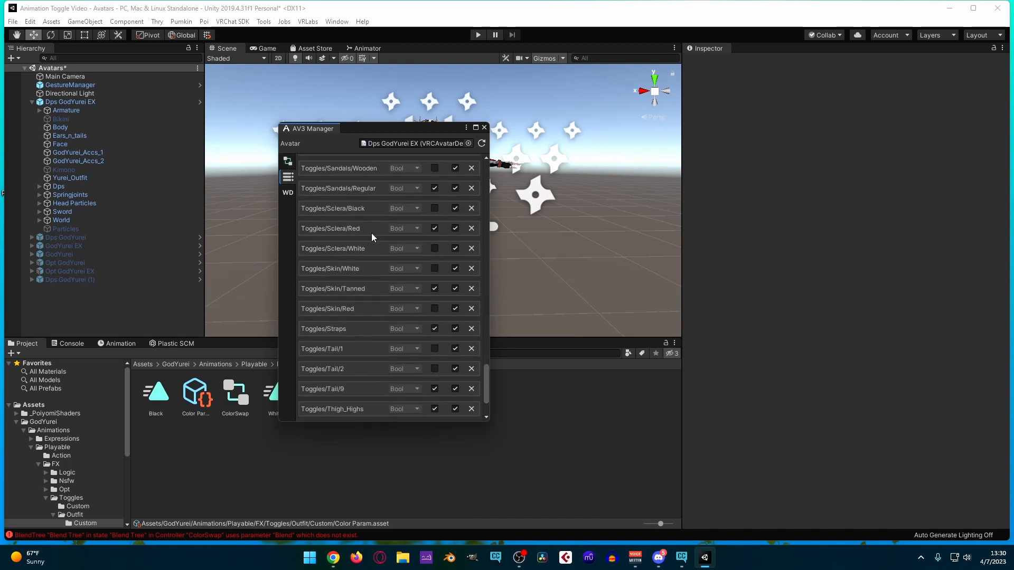
scroll(372, 236, down, 3)
drag(216, 397, 407, 405)
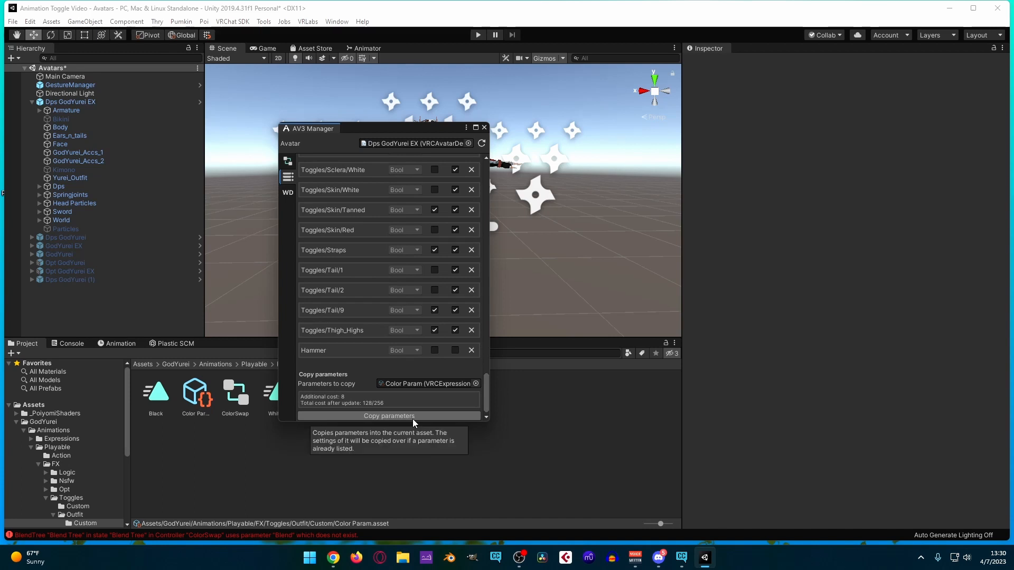
click(420, 416)
scroll(393, 394, down, 1)
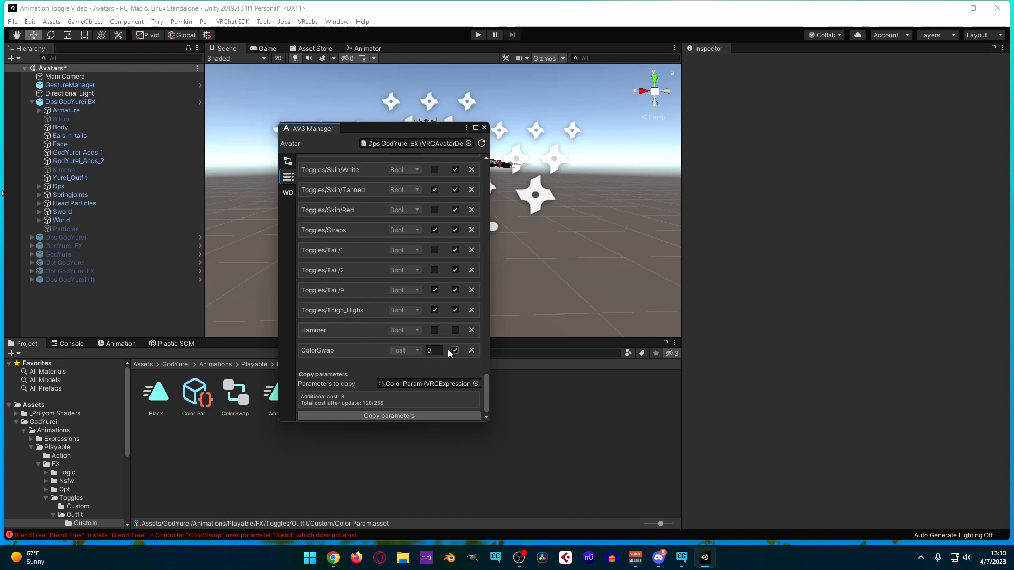
click(484, 128)
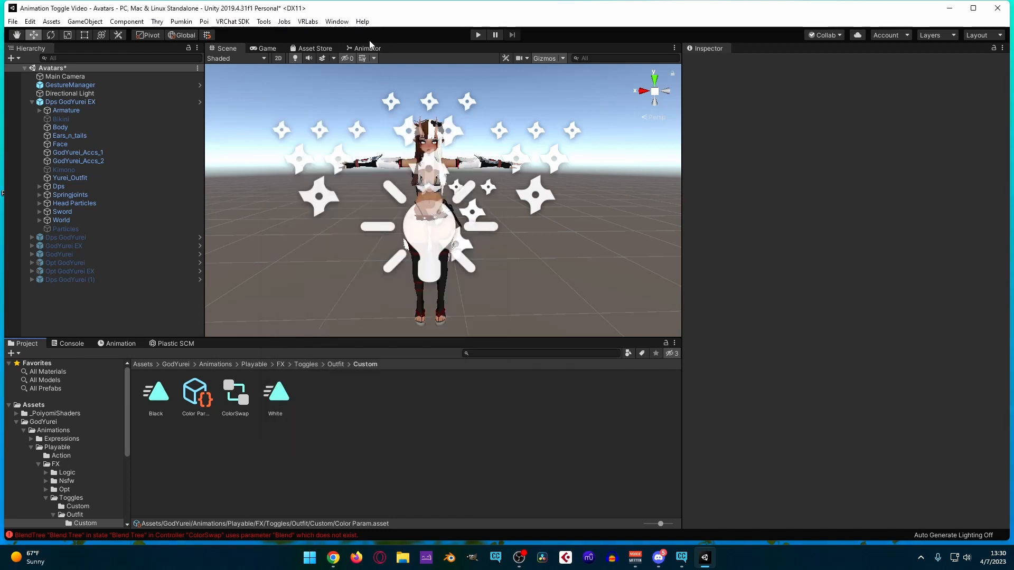
Set the Animator controller of Dps GodYurei EX to GYr_FX Dps.
click(115, 101)
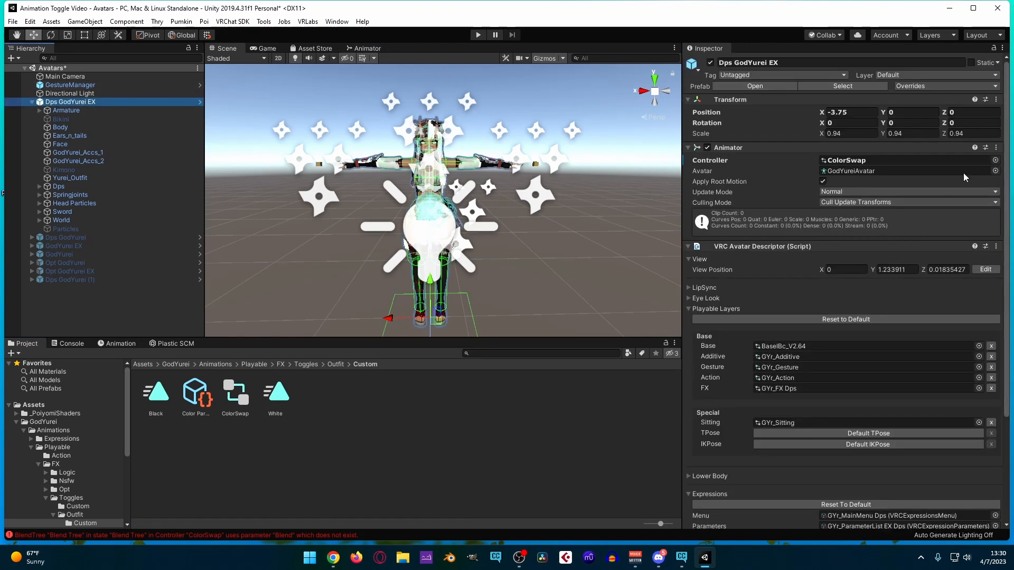
click(995, 160)
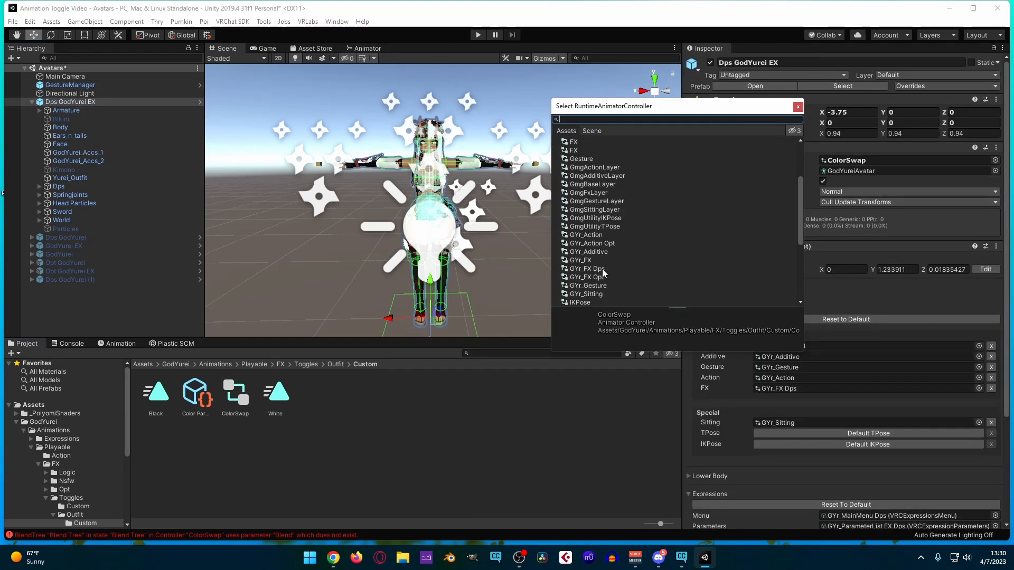
click(602, 269)
click(798, 107)
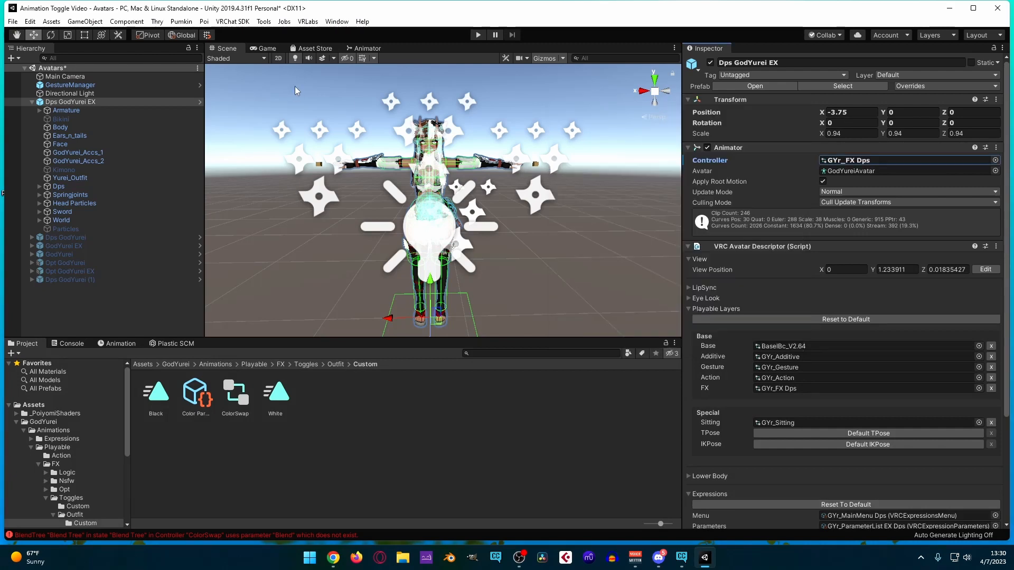
Check the GYr_FX Dps controller's parameters and layers for the merged color swap entries, ending on the Color Swap layer.
click(364, 48)
scroll(284, 200, down, 10)
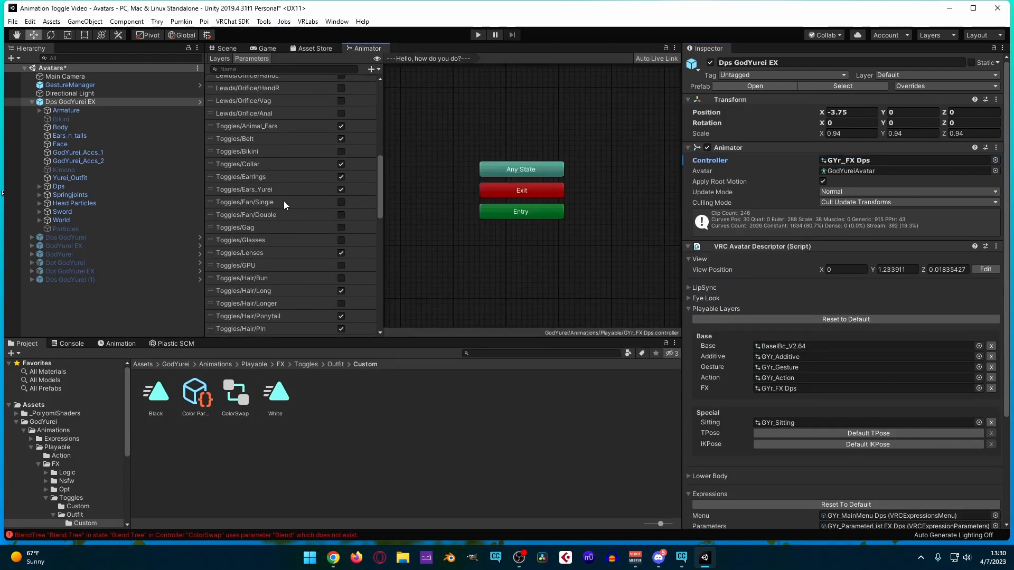
scroll(264, 179, down, 8)
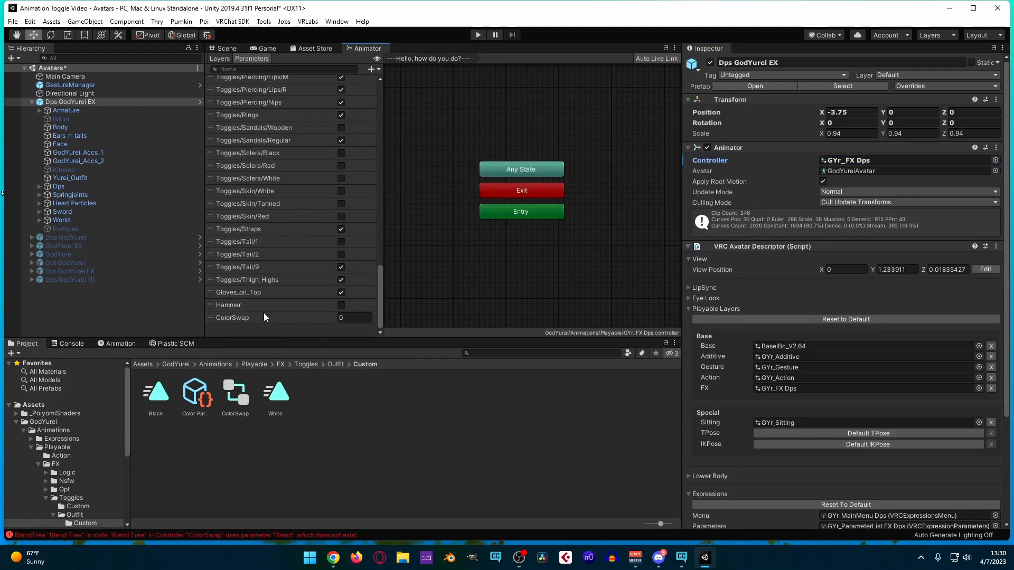
click(220, 59)
scroll(349, 258, down, 10)
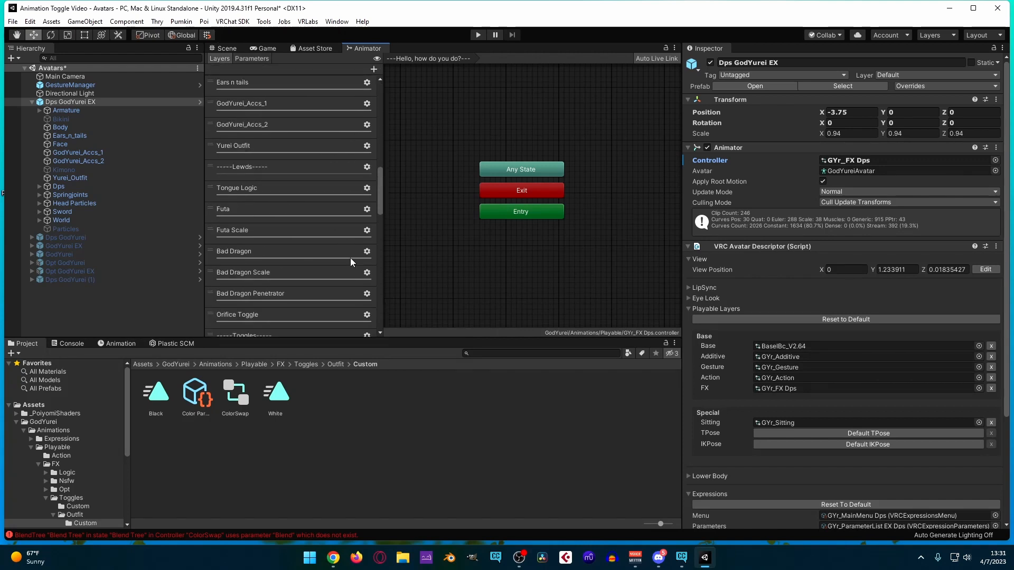
scroll(349, 260, down, 10)
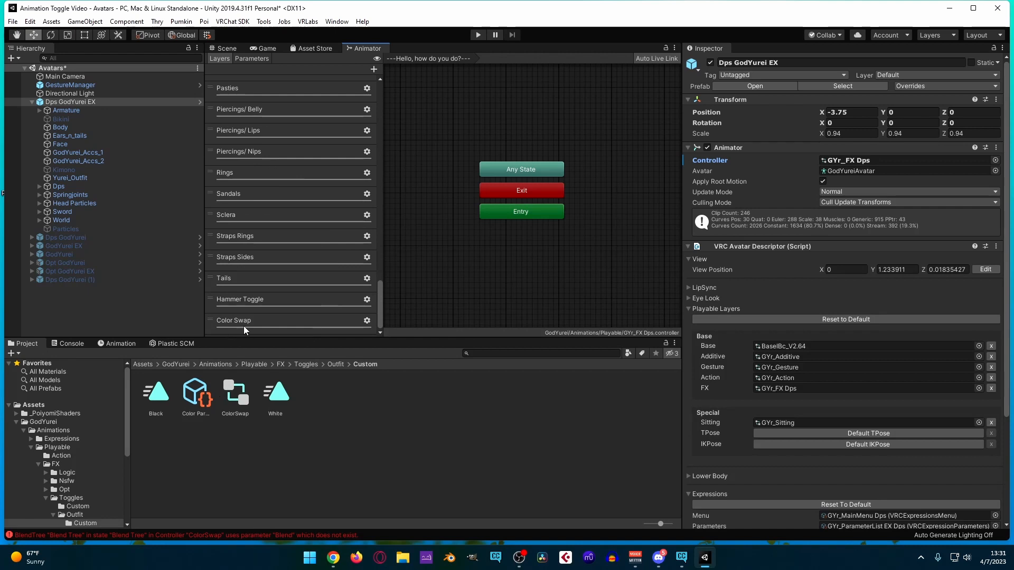
click(244, 326)
click(609, 268)
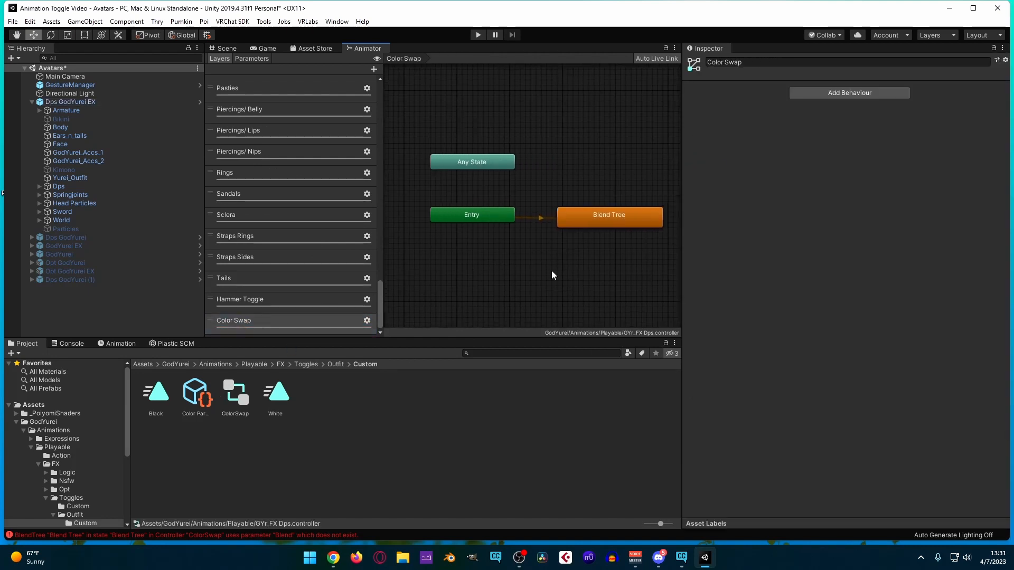
Open the Color Swap layer's blend tree and rename its Blend Tree state as Color Swap.
double_click(581, 221)
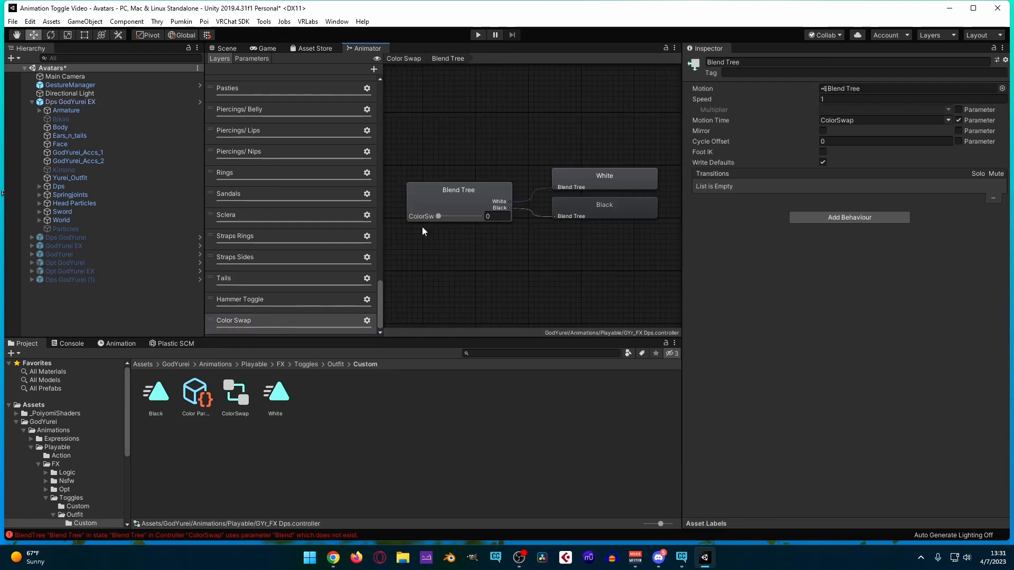
click(767, 64)
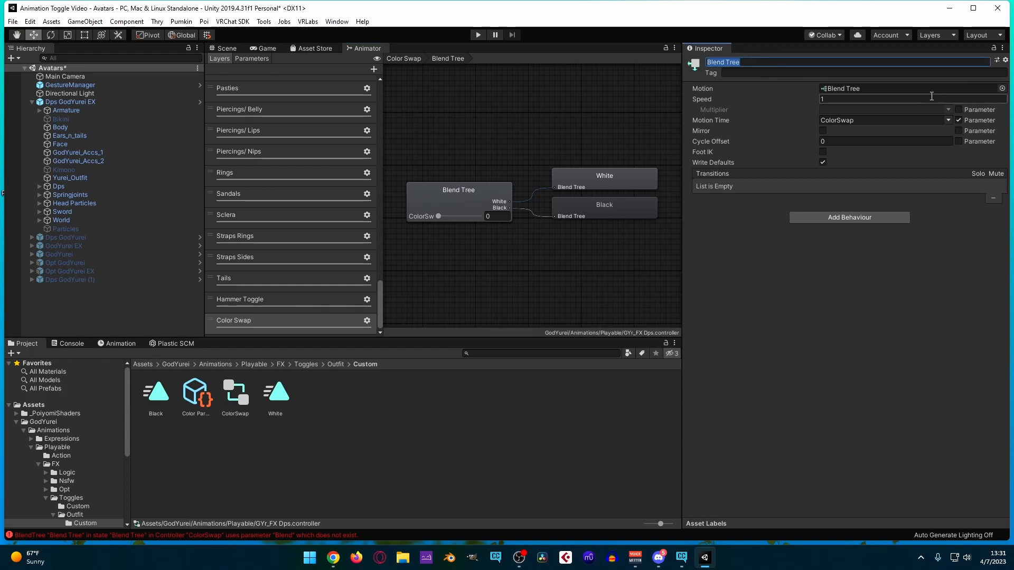
text(Color Swap)
key(Return)
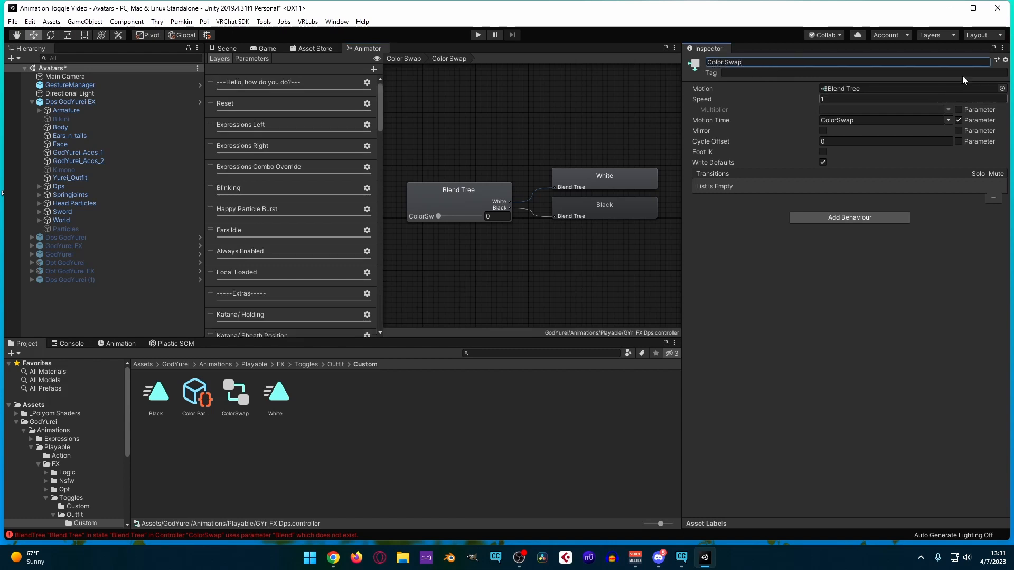
Open the avatar's GYr_MainMenu Dps expressions menu and rename the Hammer control as Color Swap.
click(230, 48)
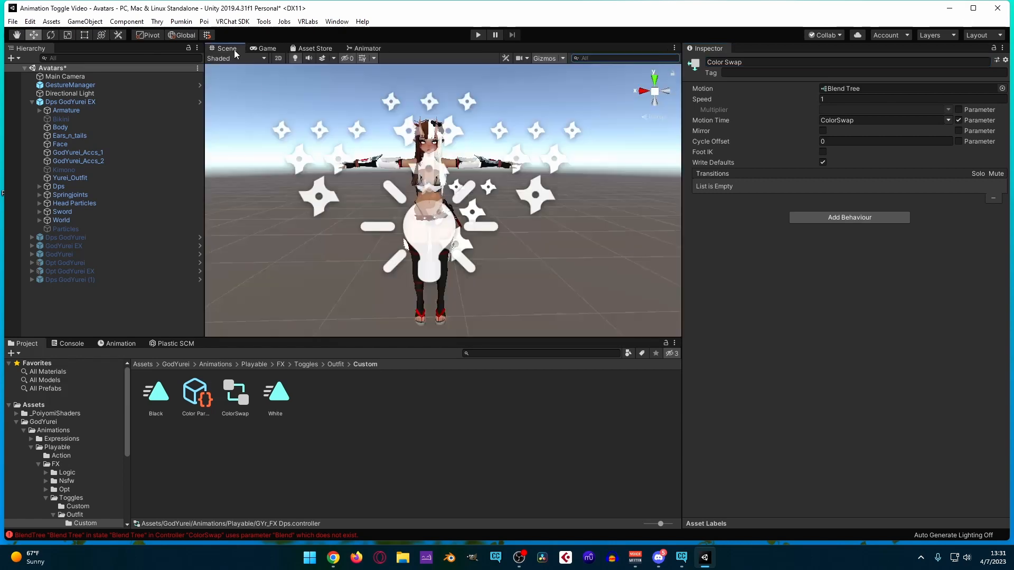
click(108, 109)
click(113, 103)
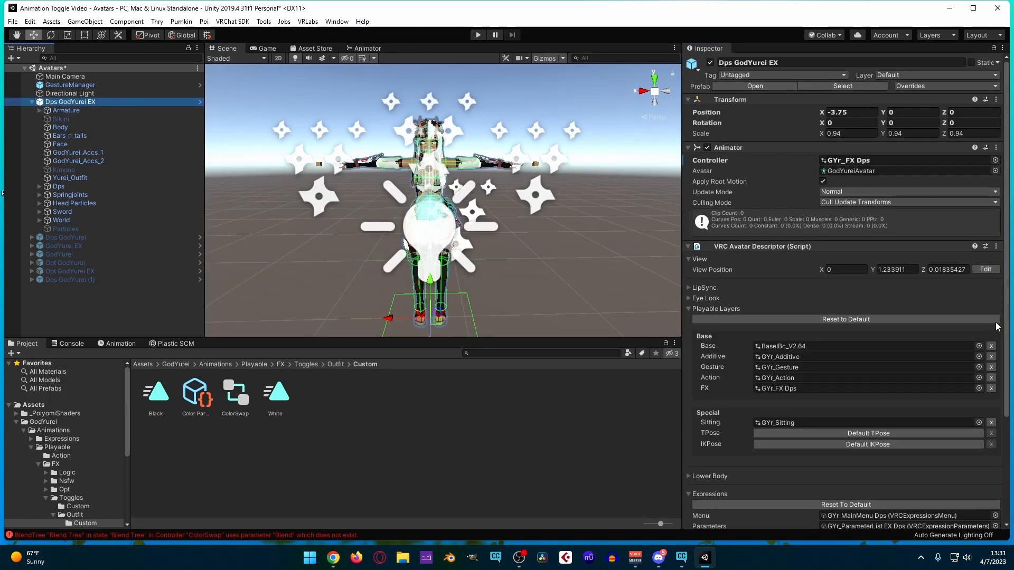
scroll(892, 333, down, 6)
double_click(863, 379)
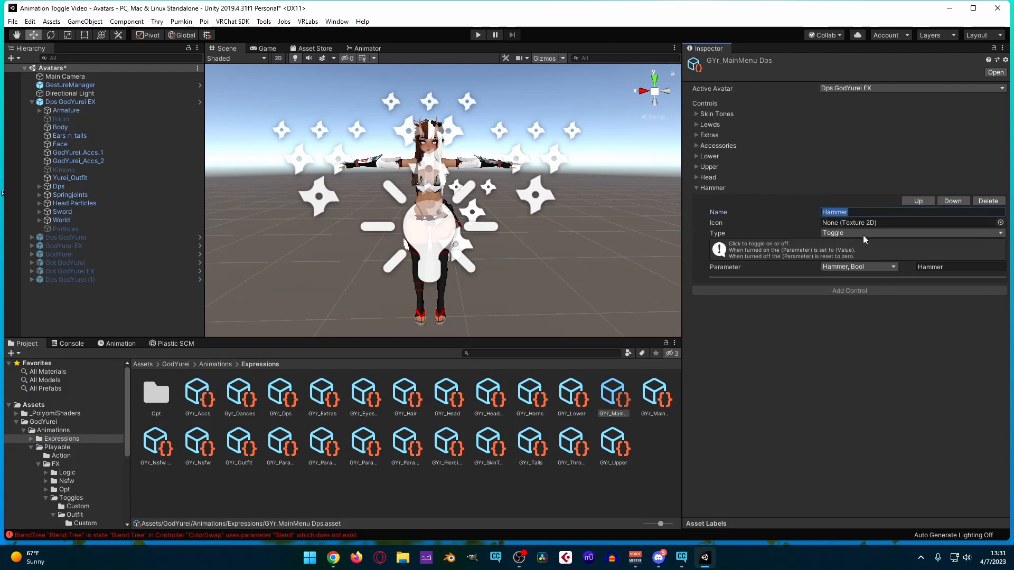
text(Color Swap)
Make the Color Swap control a Radial Puppet with Parameter set to [None] and its rotation parameter set to ColorSwap, Float.
click(959, 231)
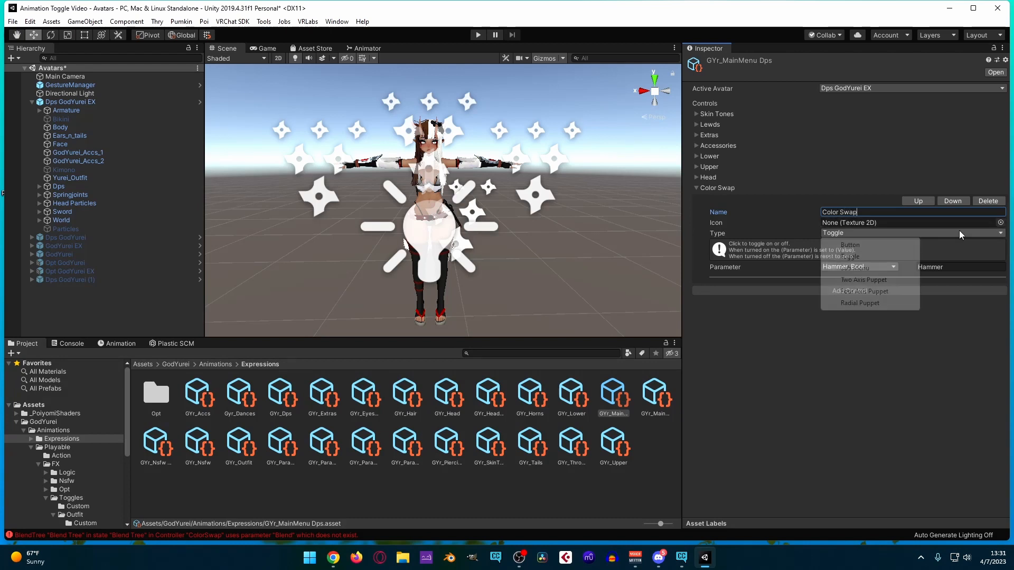
click(866, 303)
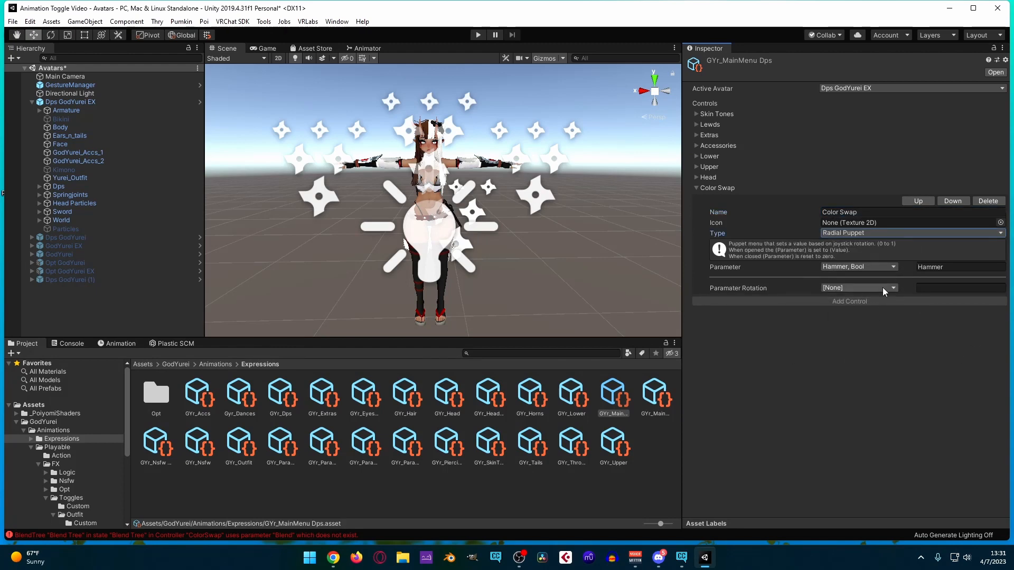
click(884, 268)
click(904, 275)
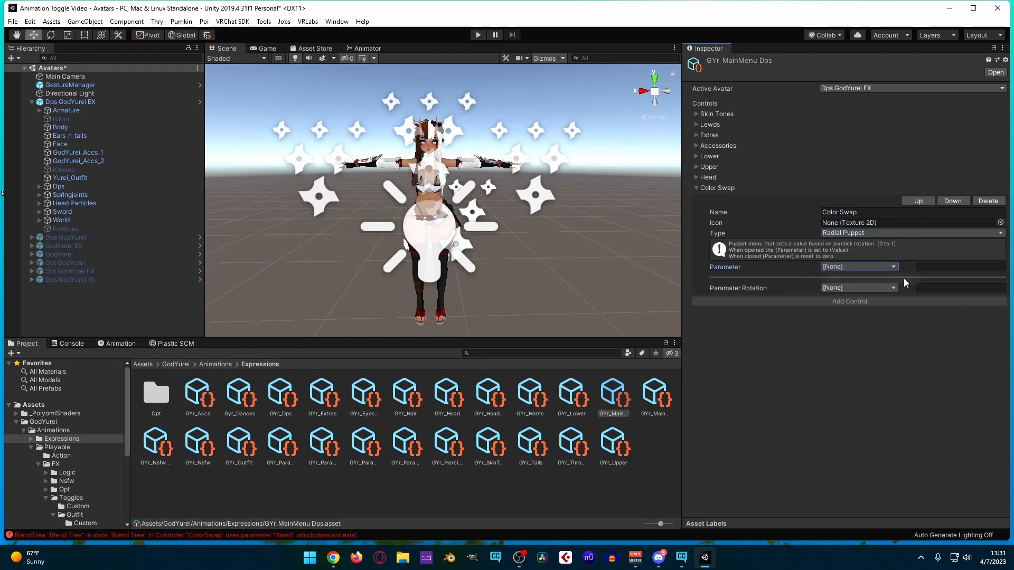
click(870, 288)
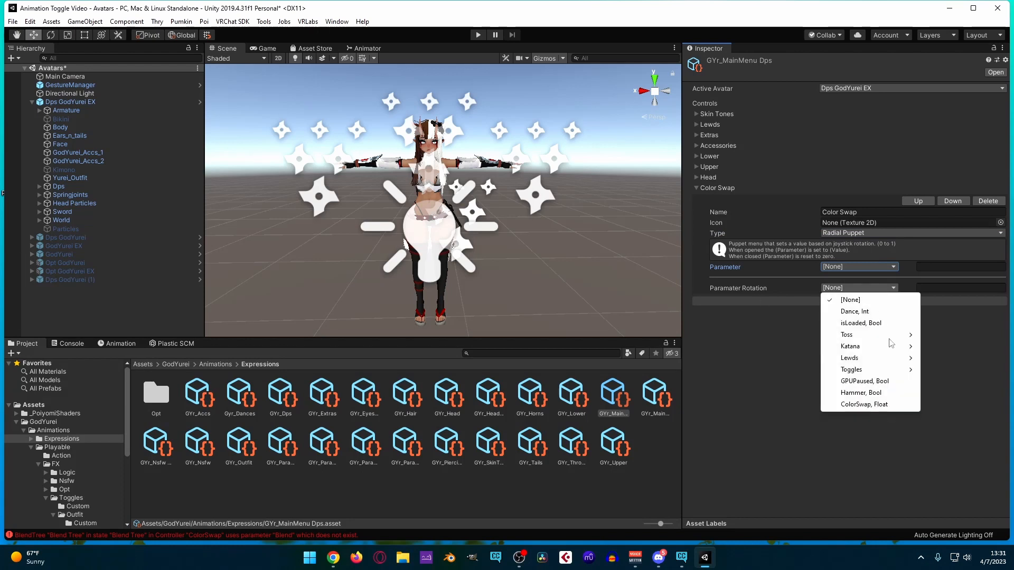
click(877, 407)
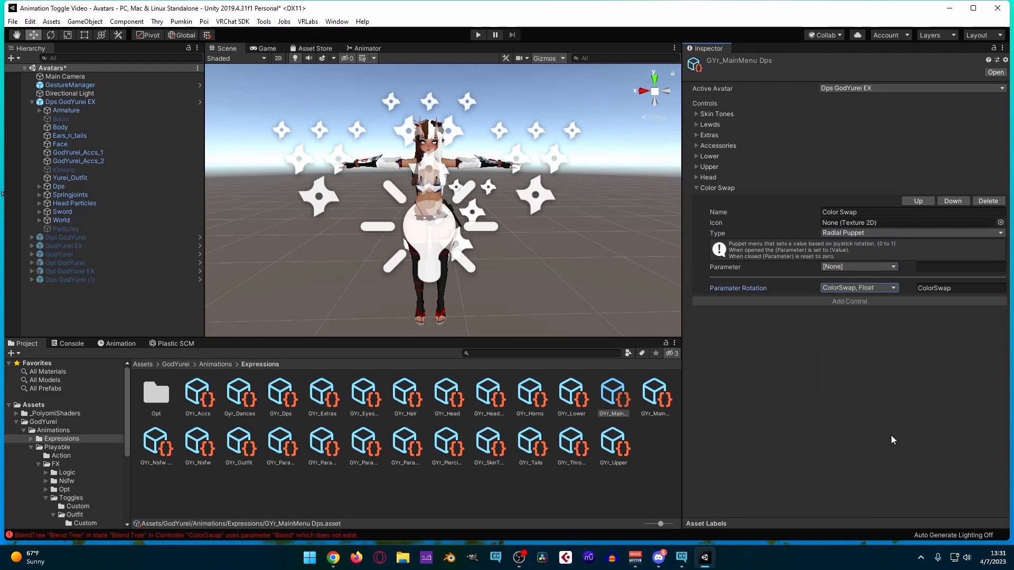
Open the GYr_Accs submenu from the Accessories control and add a new control named Hammer.
click(697, 145)
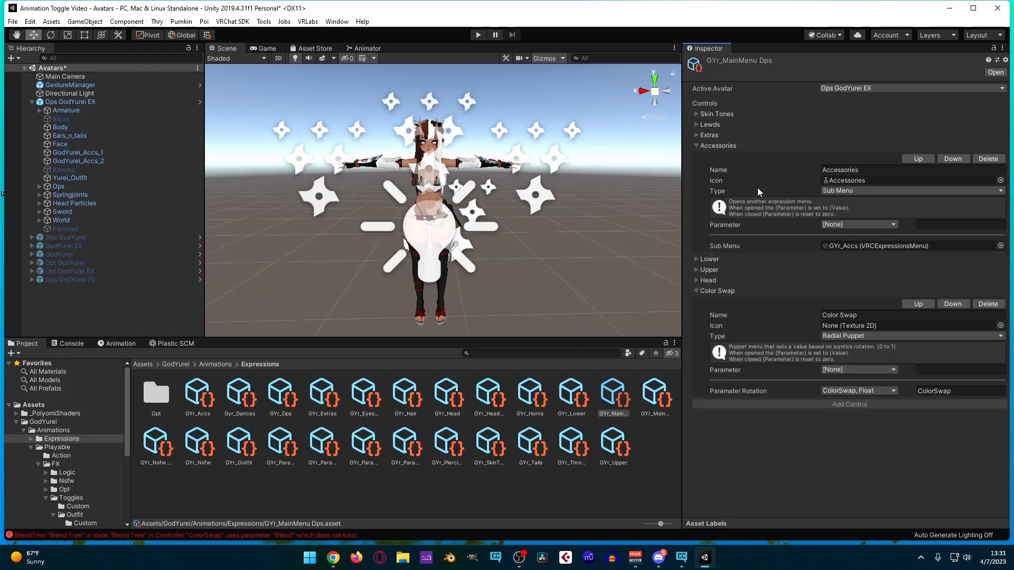
double_click(853, 245)
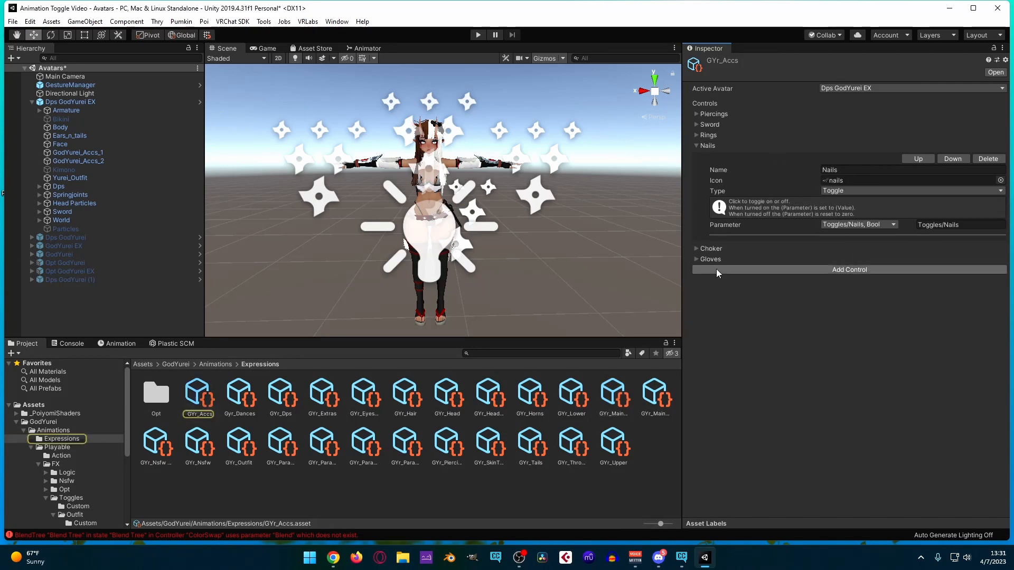
click(696, 146)
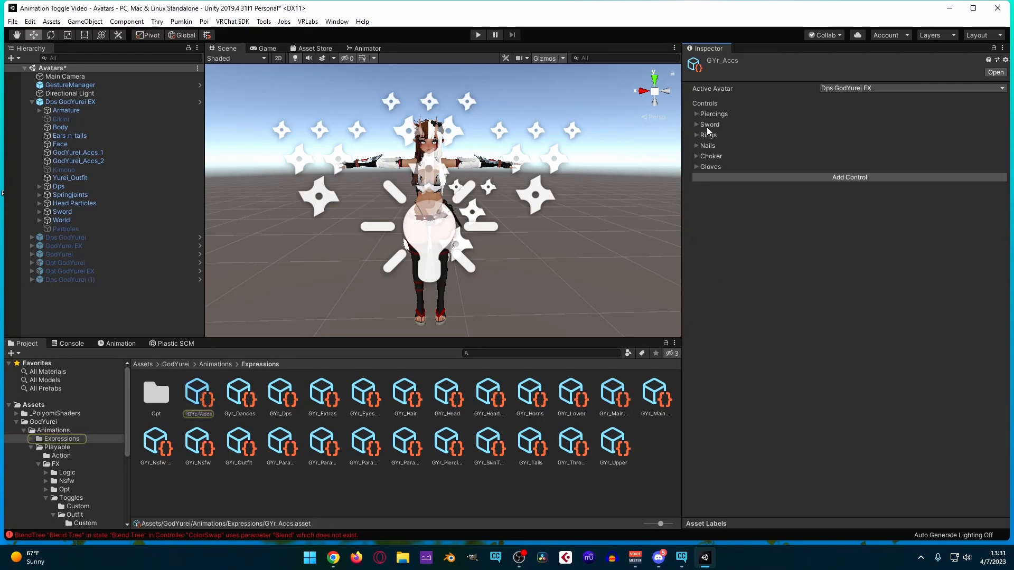
click(718, 176)
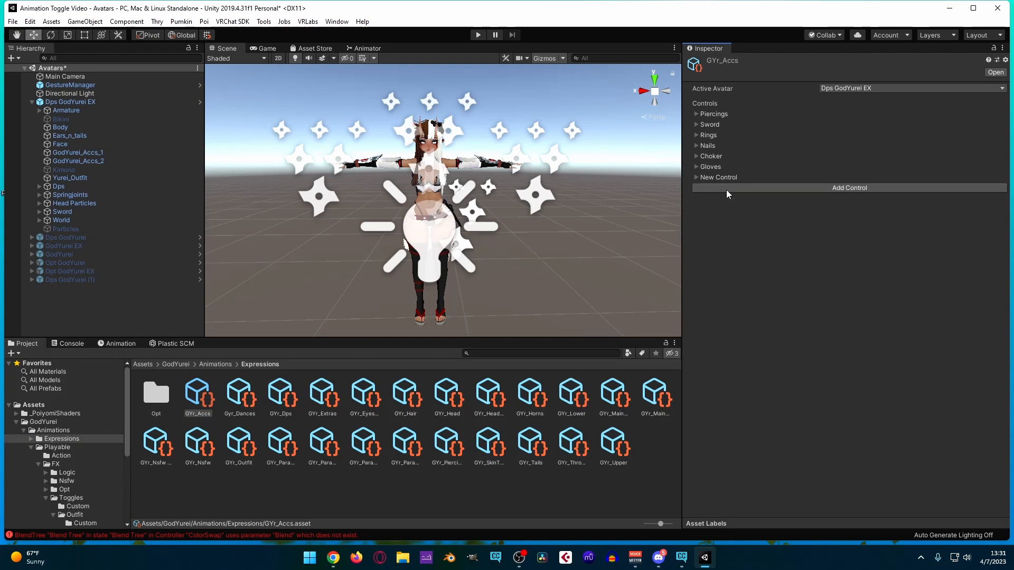
click(696, 177)
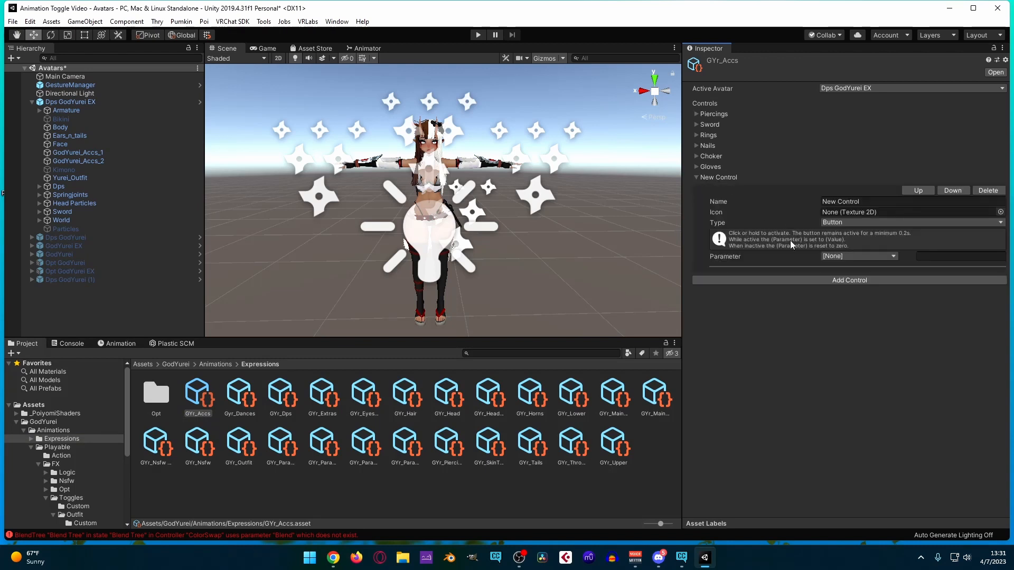
click(841, 201)
text(Hammer)
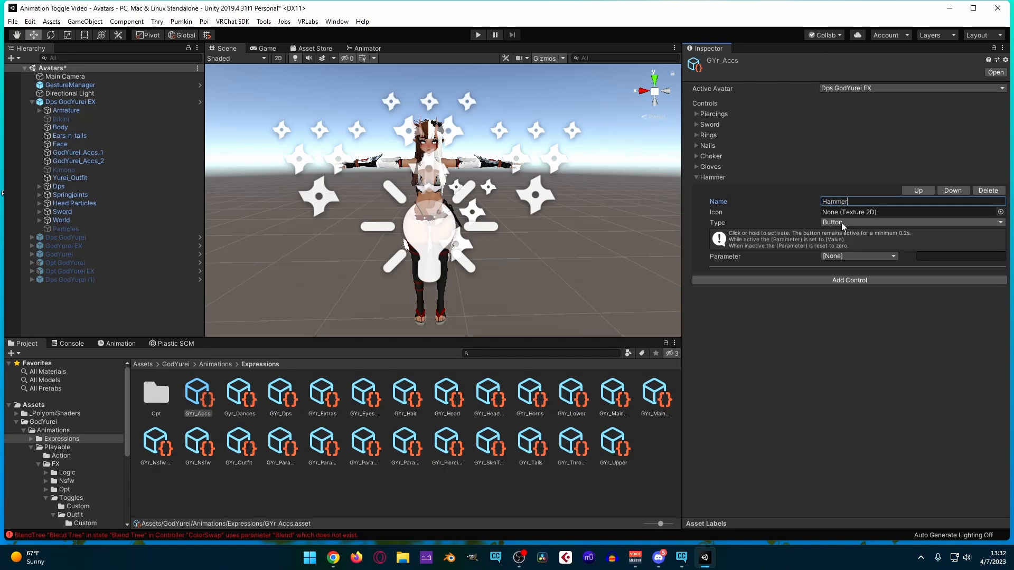
Make the Hammer control a Toggle with its parameter set to Hammer, Bool.
click(841, 222)
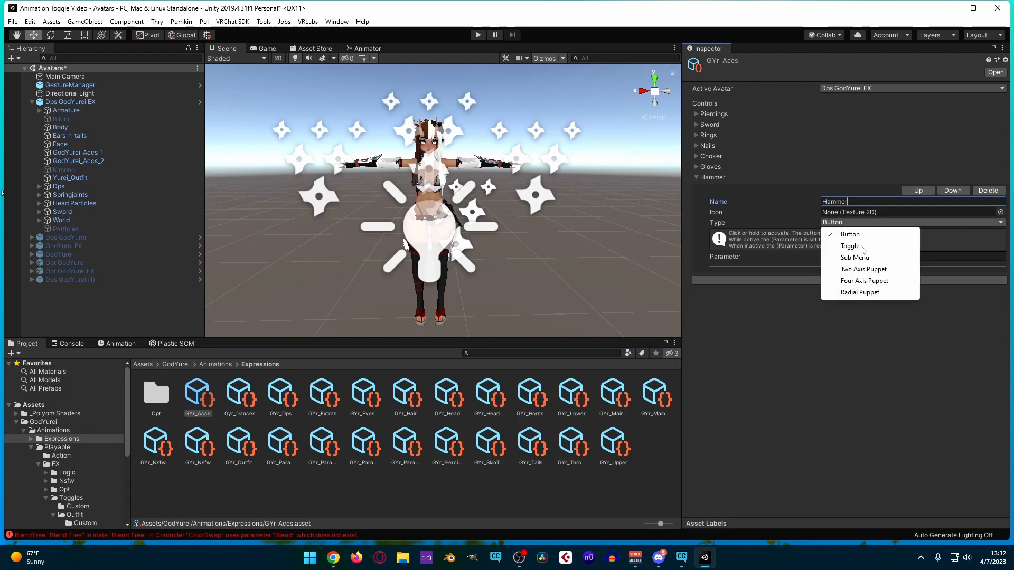
click(863, 248)
click(887, 256)
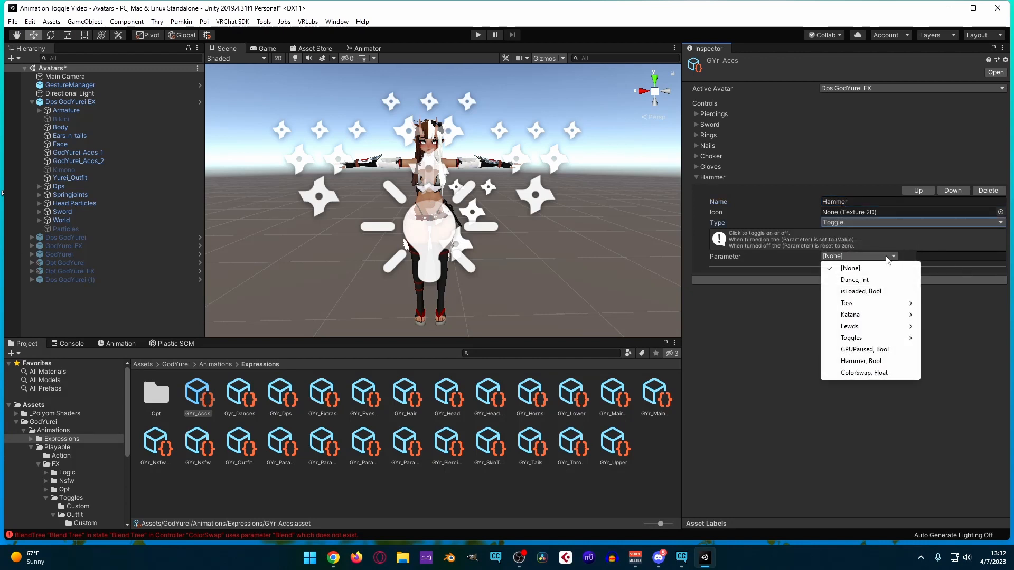
click(866, 361)
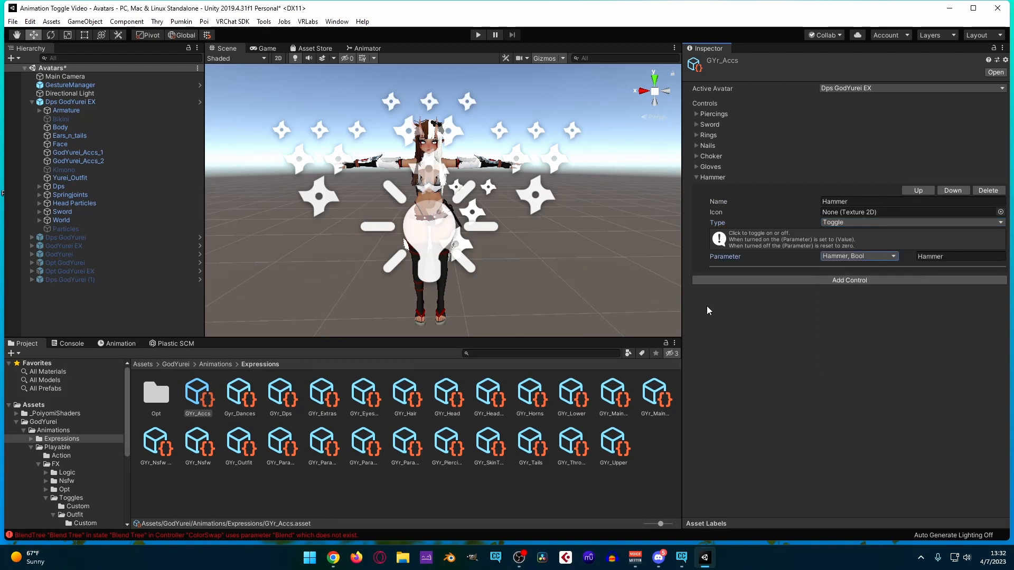
click(860, 256)
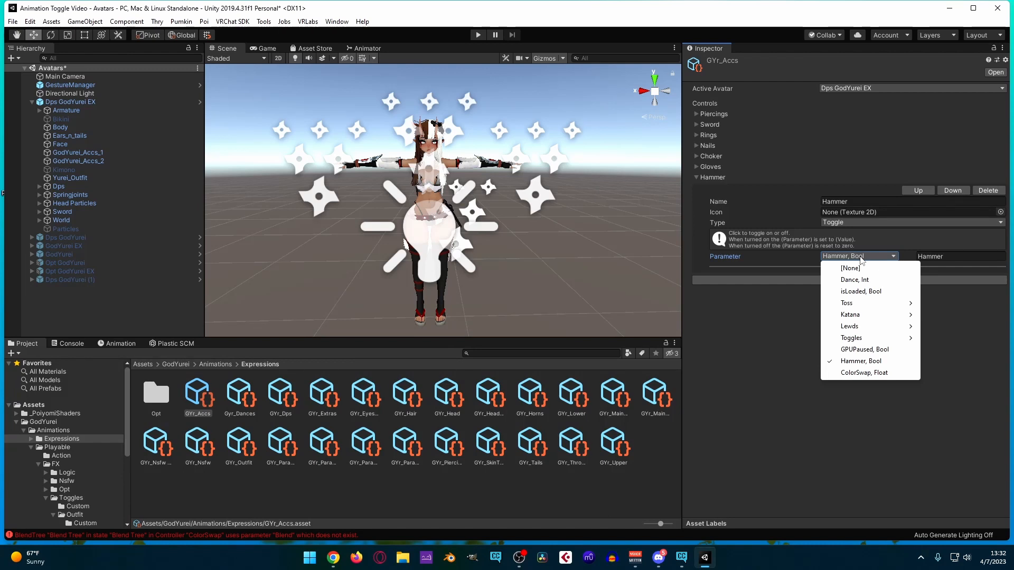
click(792, 326)
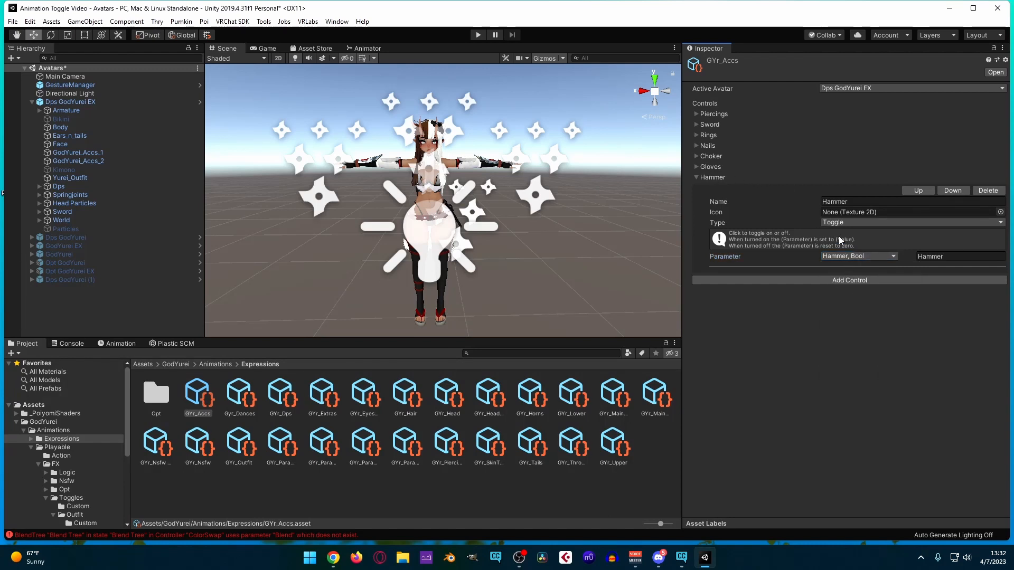
Set the Animator controller of the Dps GodYurei EX avatar to None.
click(74, 101)
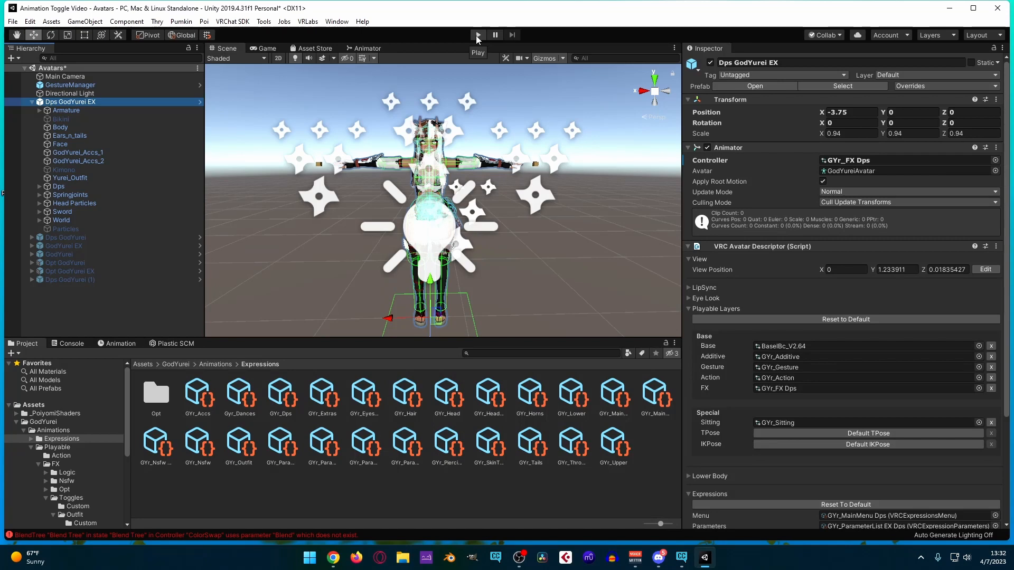
click(995, 160)
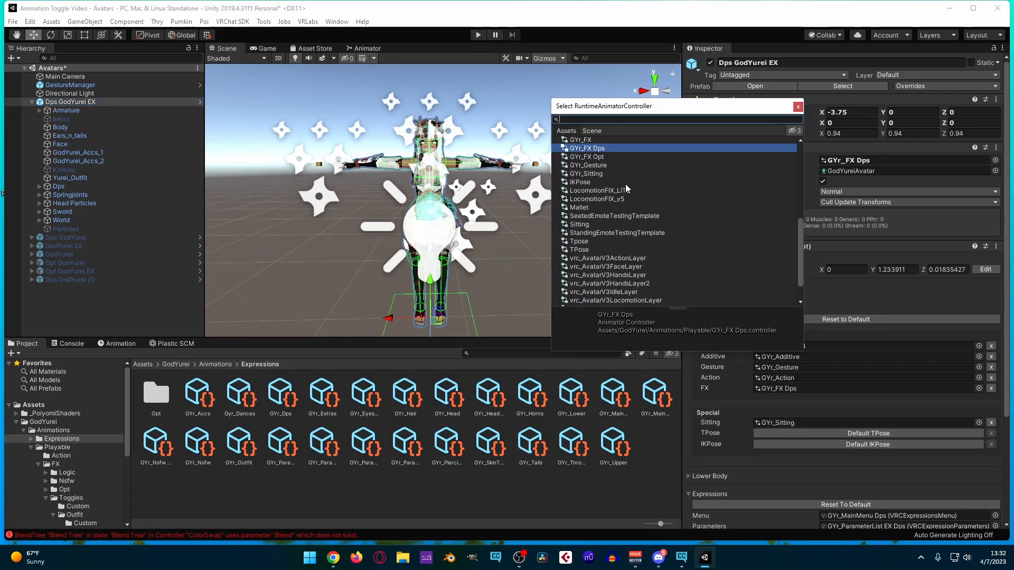
scroll(625, 183, up, 10)
click(585, 141)
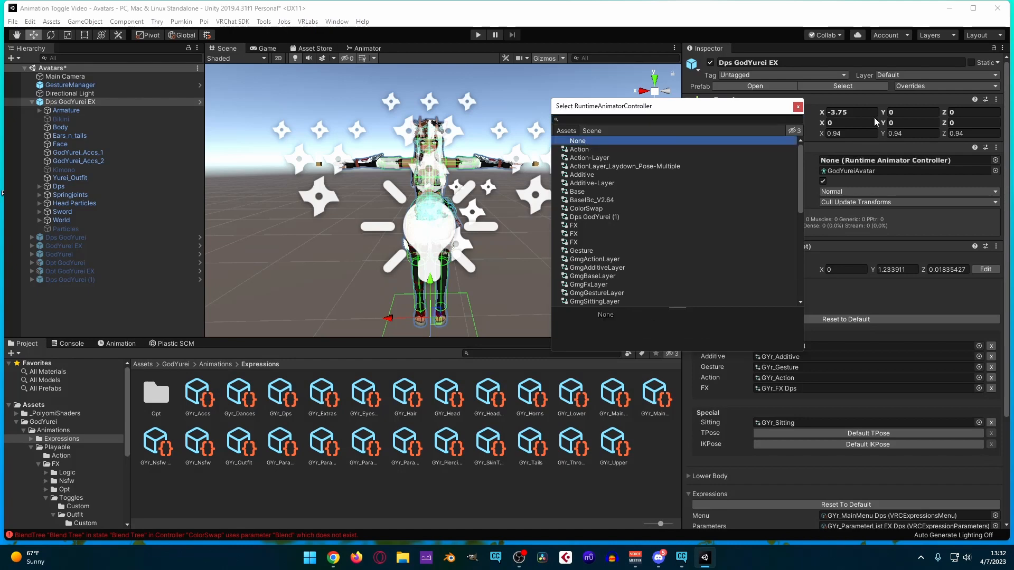
click(800, 106)
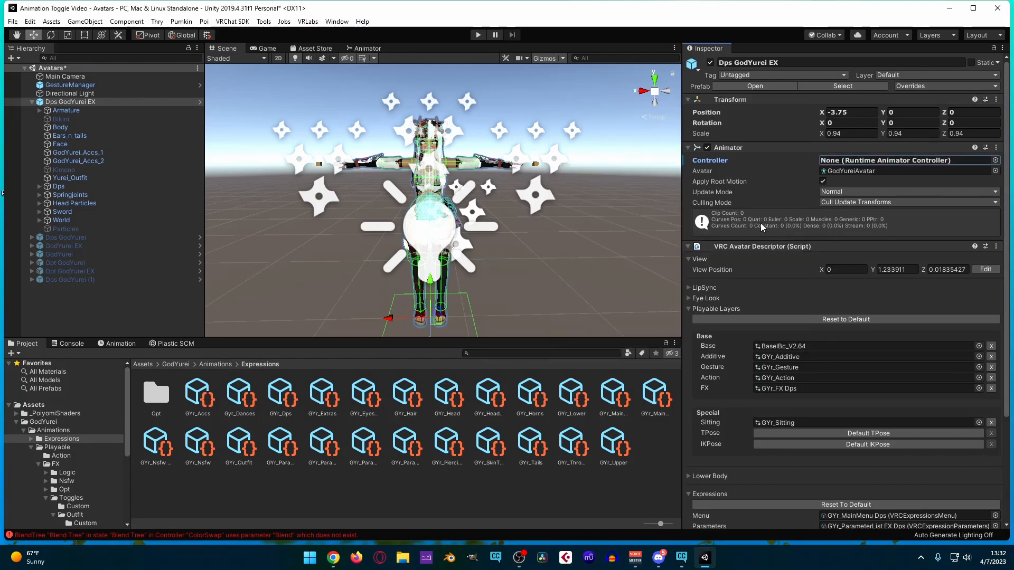
Enter Play mode and test the Color Swap radial puppet from the GestureManager's Expressions menu in the Scene view.
click(477, 35)
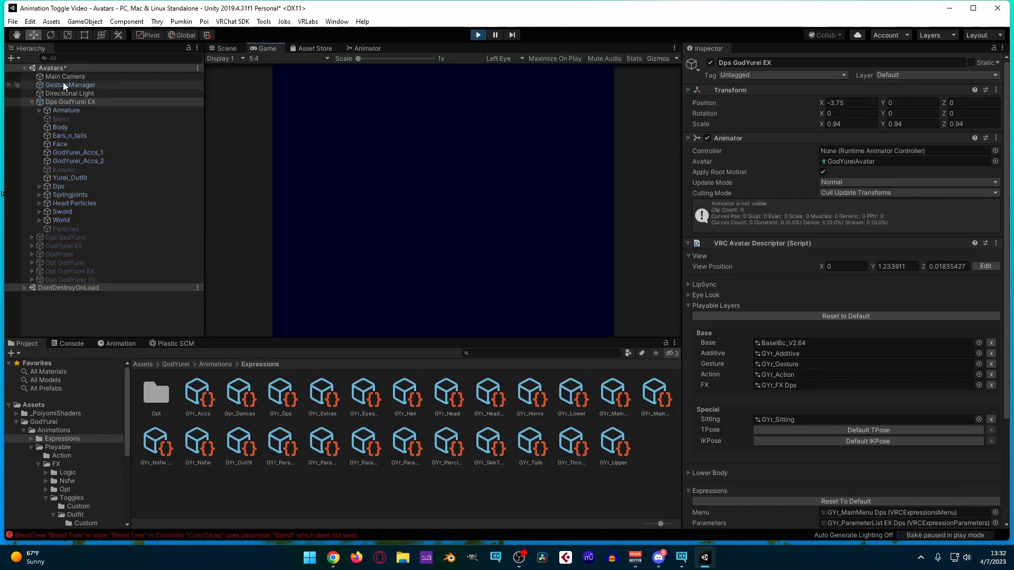
click(226, 49)
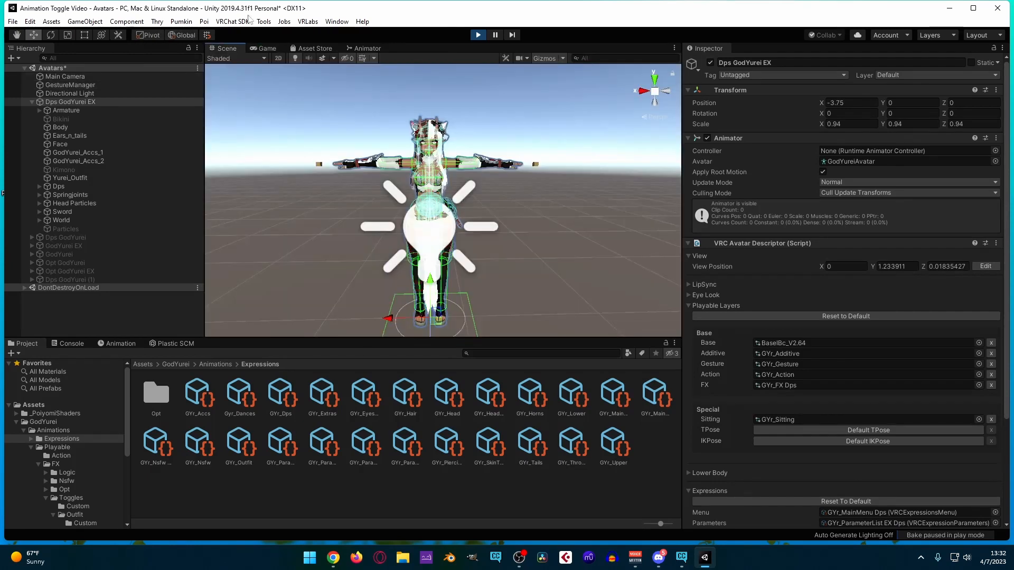
click(67, 86)
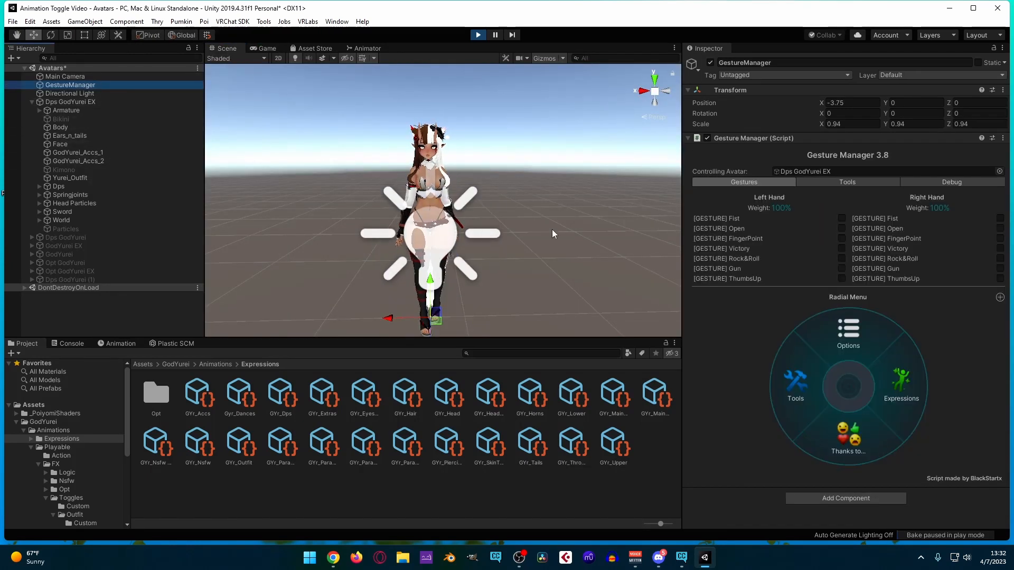
click(895, 396)
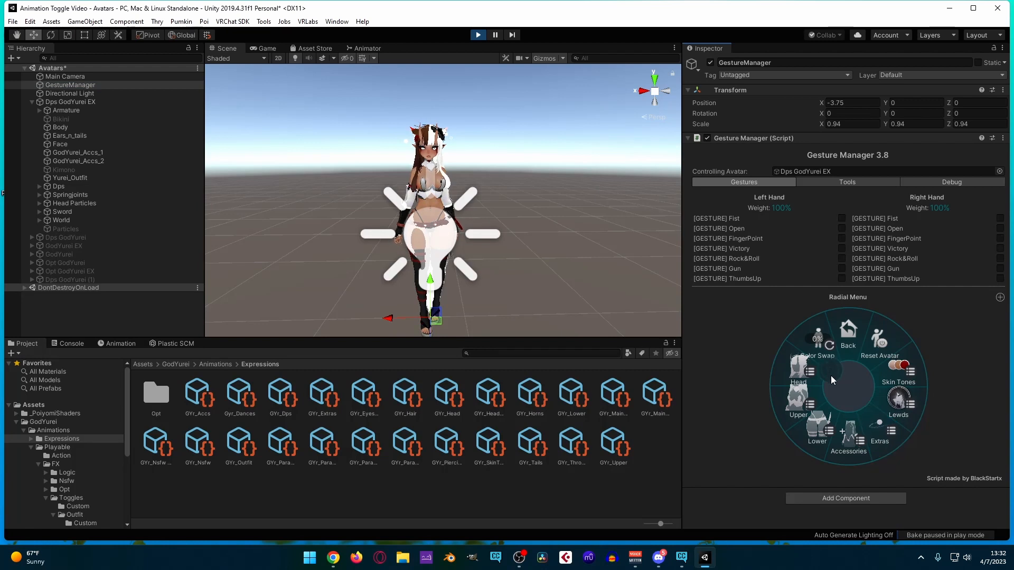
click(809, 334)
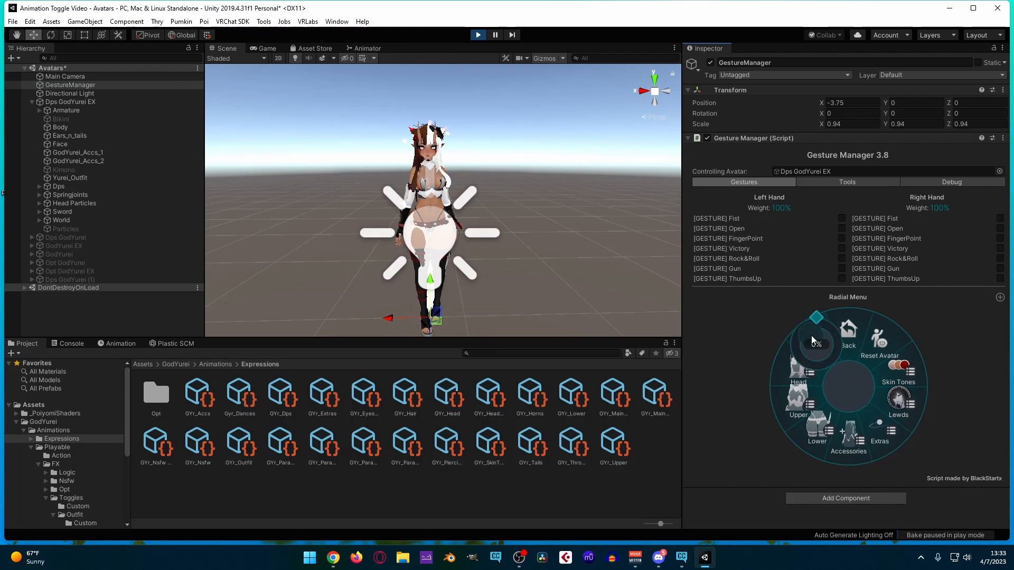
drag(816, 343, 999, 164)
click(790, 103)
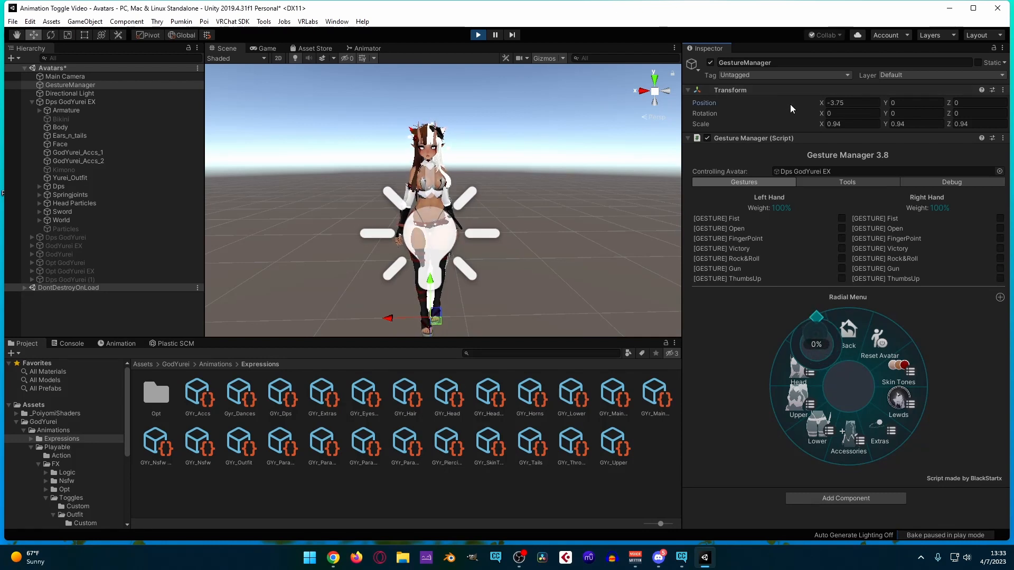
click(811, 171)
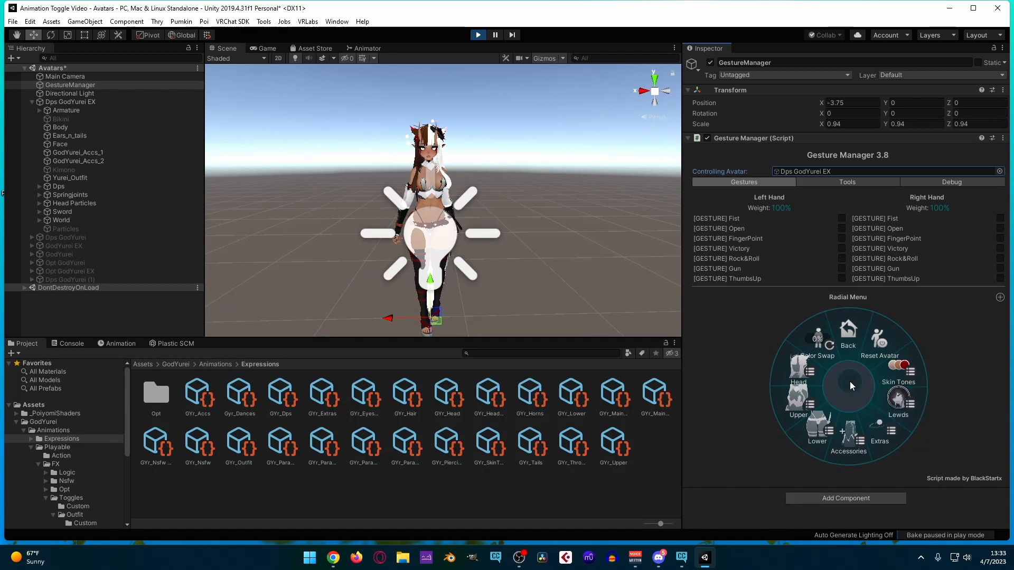
Test the Hammer toggle in the Accessories radial submenu, then return to the main expressions and exit Play mode.
click(839, 445)
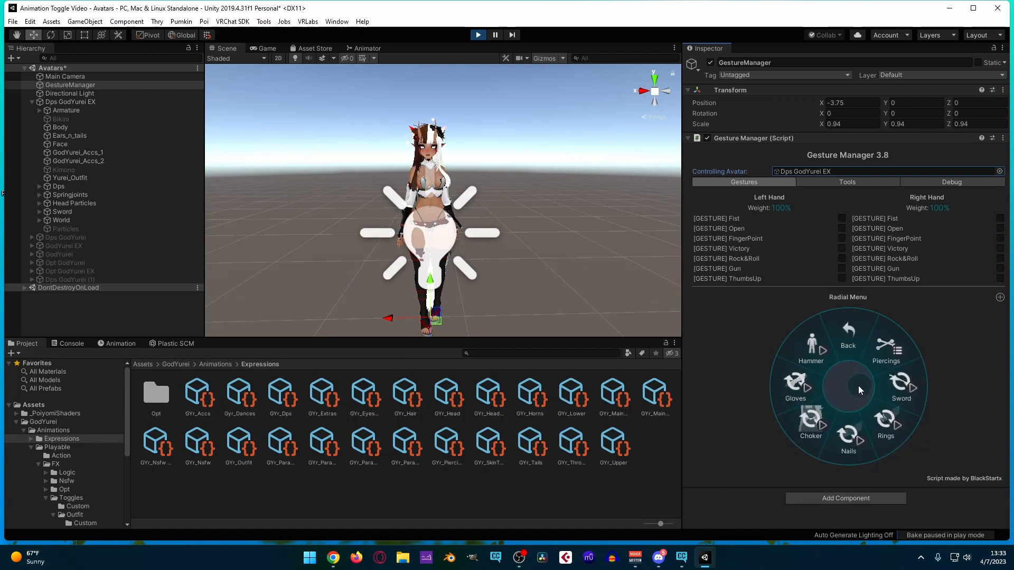
click(811, 345)
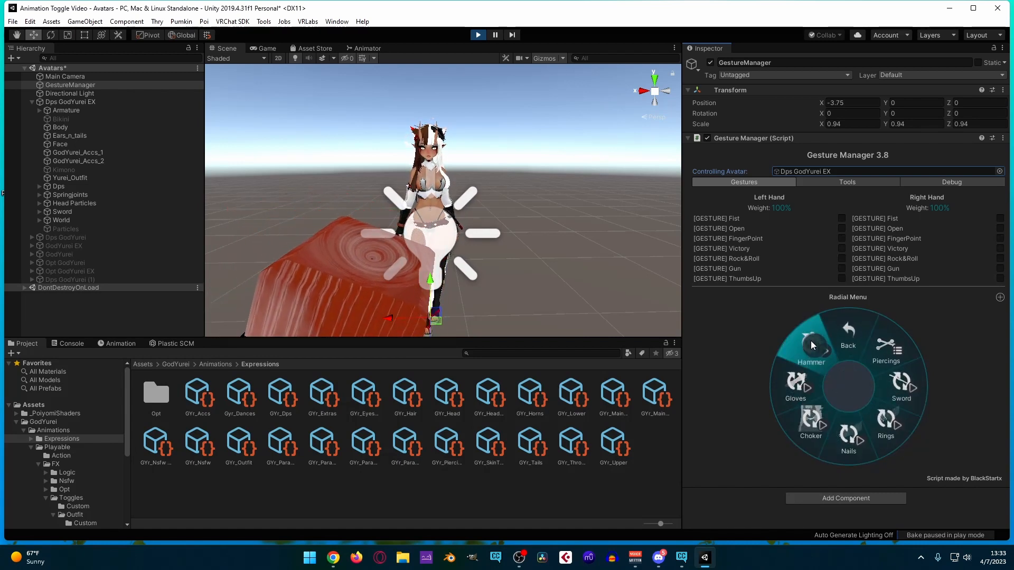
click(852, 323)
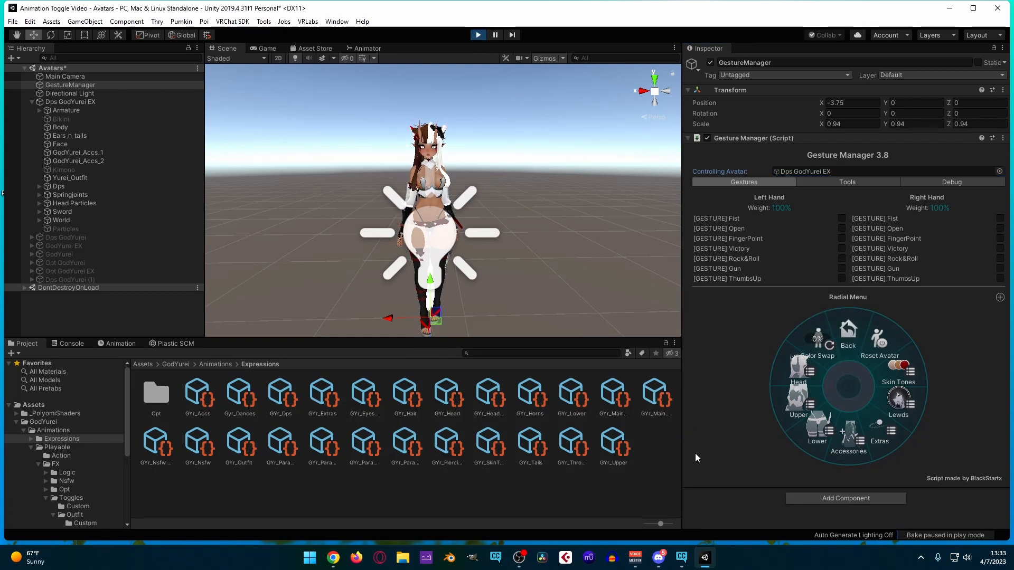
key(ctrl+p)
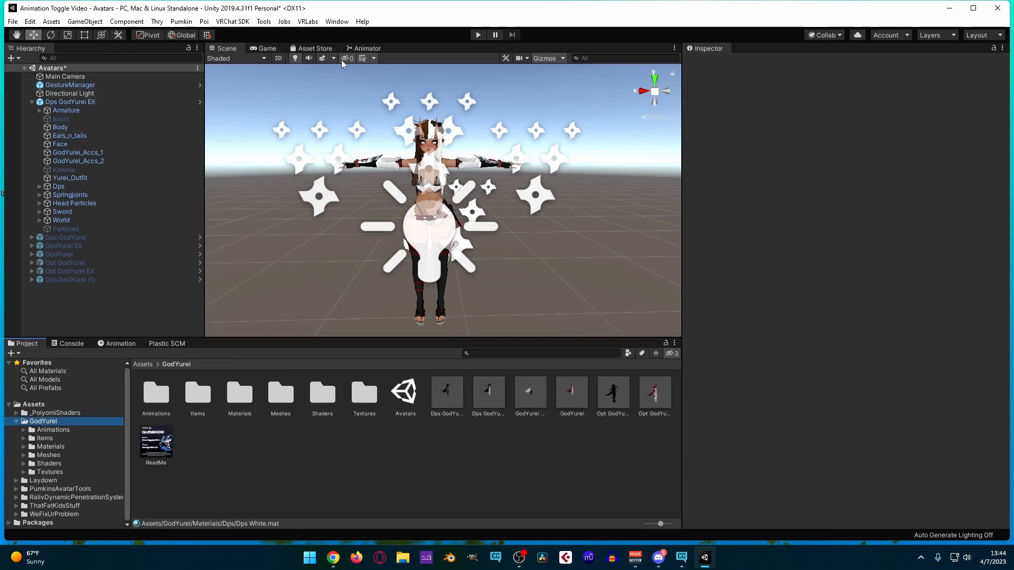
Enter Play mode again and turn the avatar's Color Swap radial to 70% through the GestureManager.
click(473, 39)
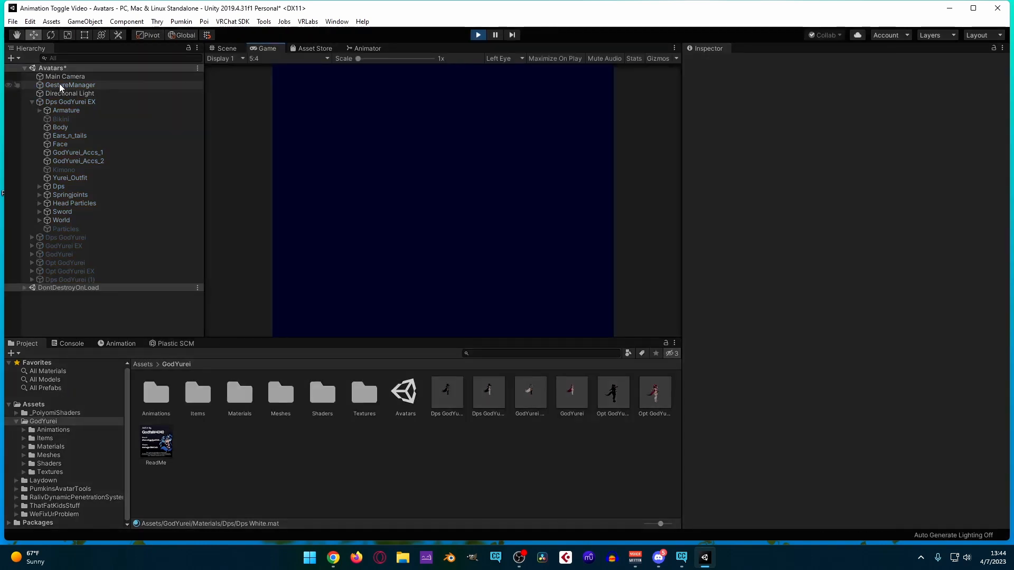
click(62, 85)
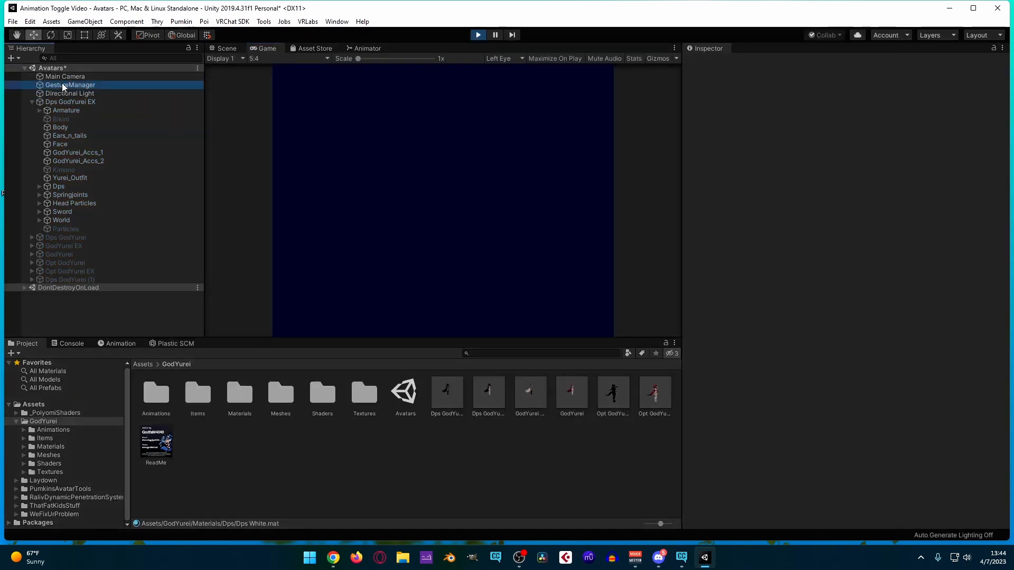
click(227, 48)
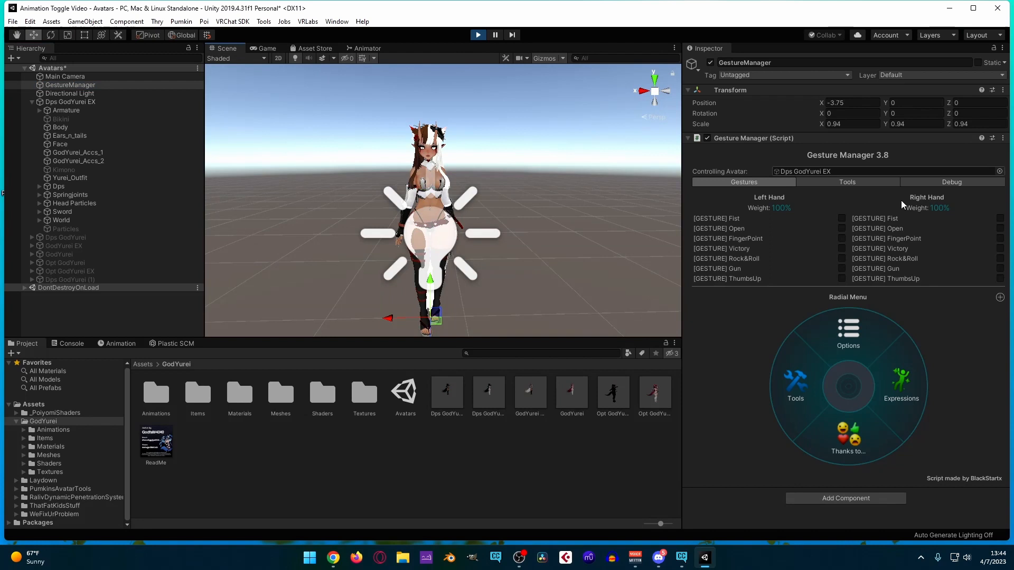
click(889, 380)
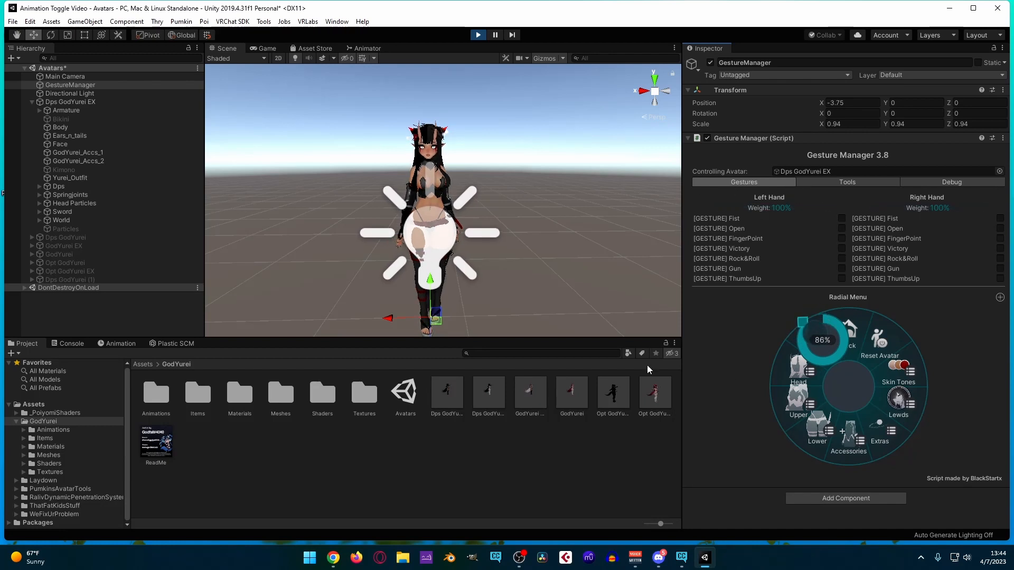
click(771, 355)
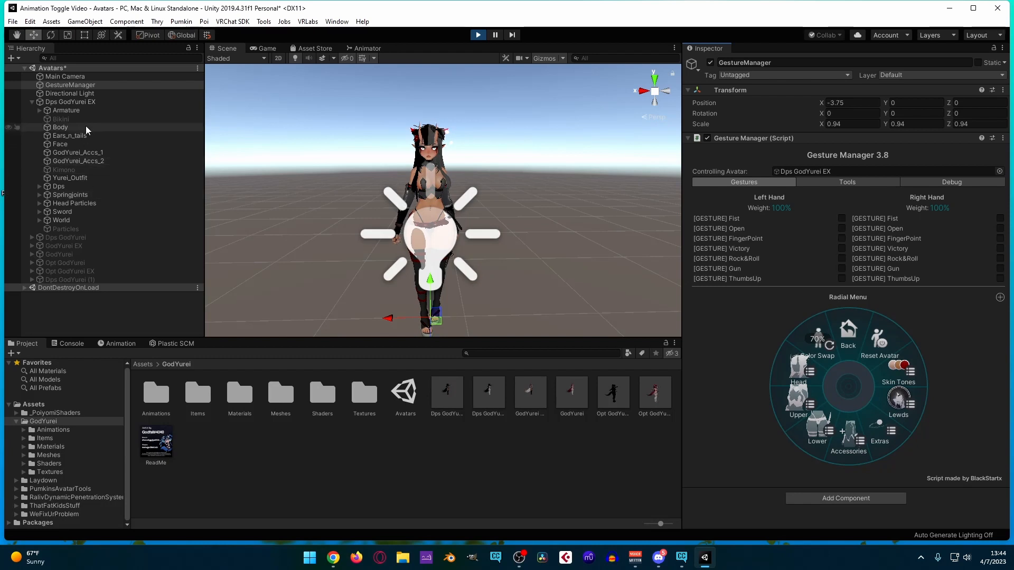
Inspect the Kimono object's material, then enable Kimono from the Upper submenu of the GestureManager's radial menu.
click(67, 173)
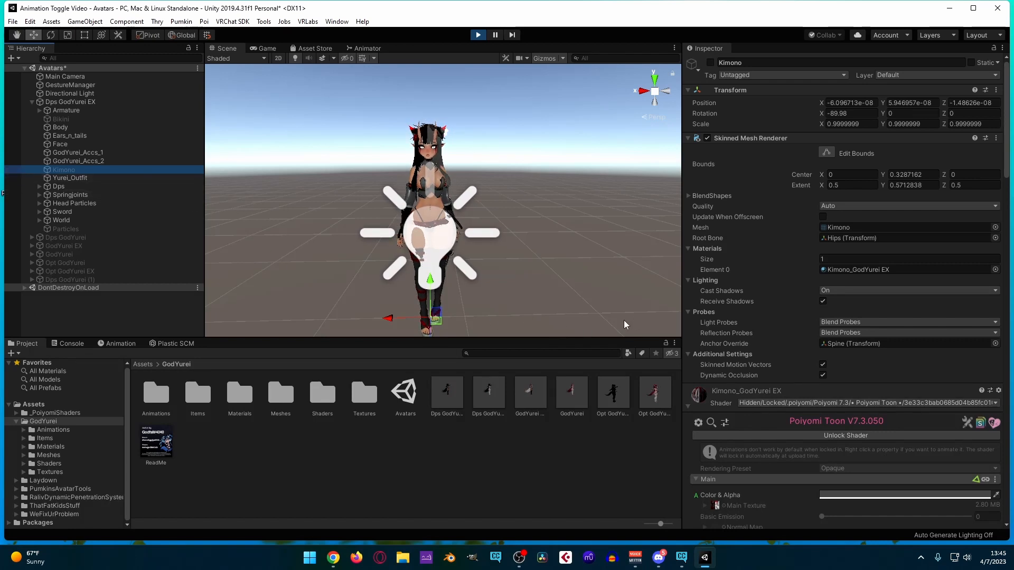
click(138, 85)
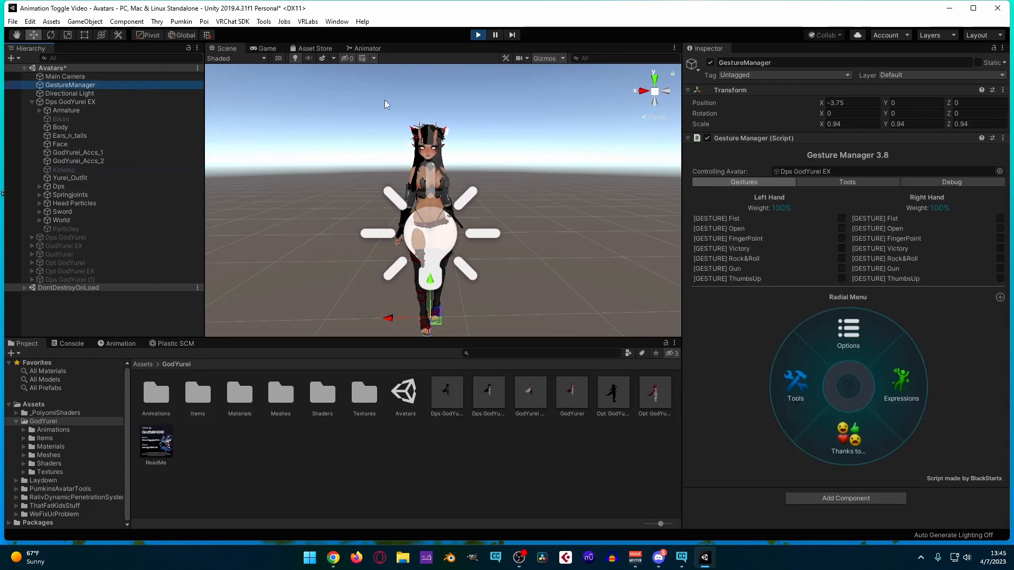
click(901, 364)
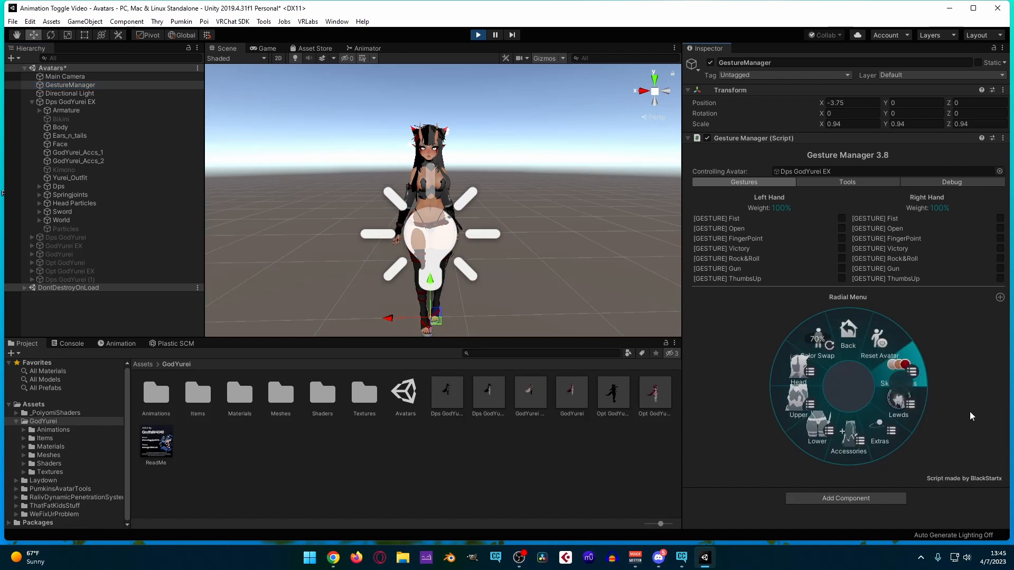
click(797, 407)
click(894, 358)
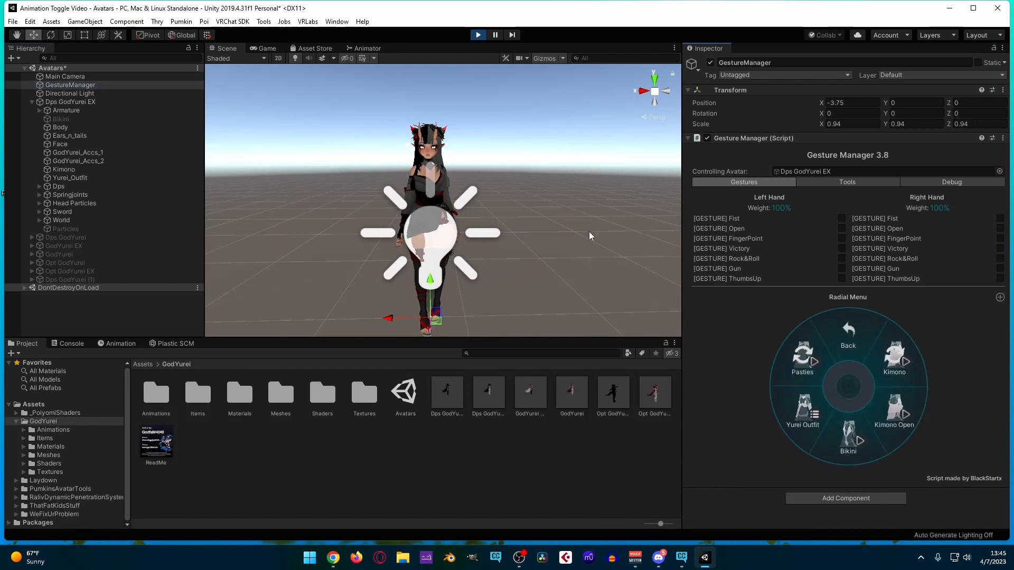
Examine the avatar wearing the Kimono, return to the main expressions, and sweep the Color Swap radial, finishing at 0%.
middle_drag(573, 251, 505, 253)
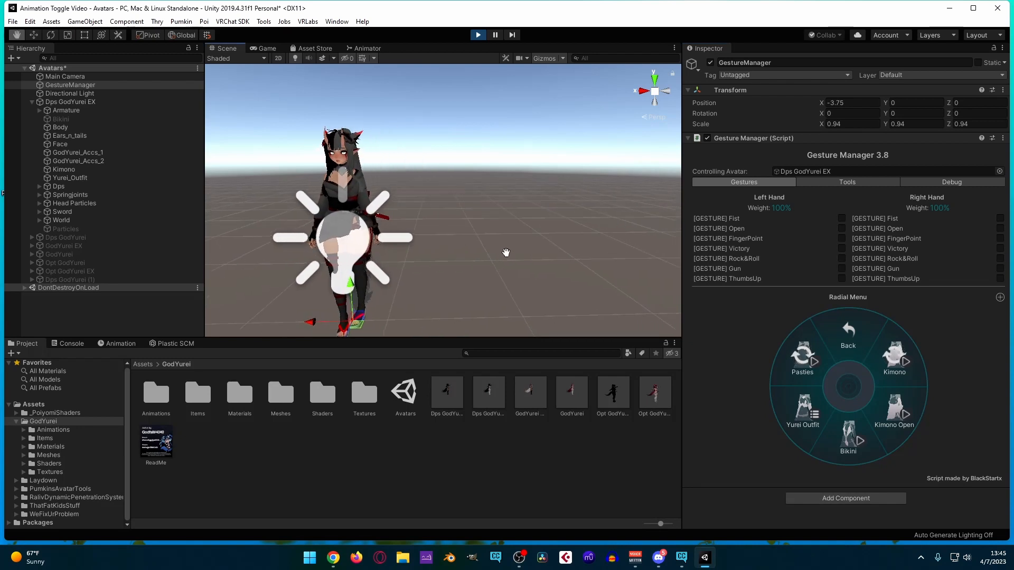
right_drag(505, 254, 453, 240)
middle_drag(453, 240, 468, 267)
right_drag(468, 267, 527, 236)
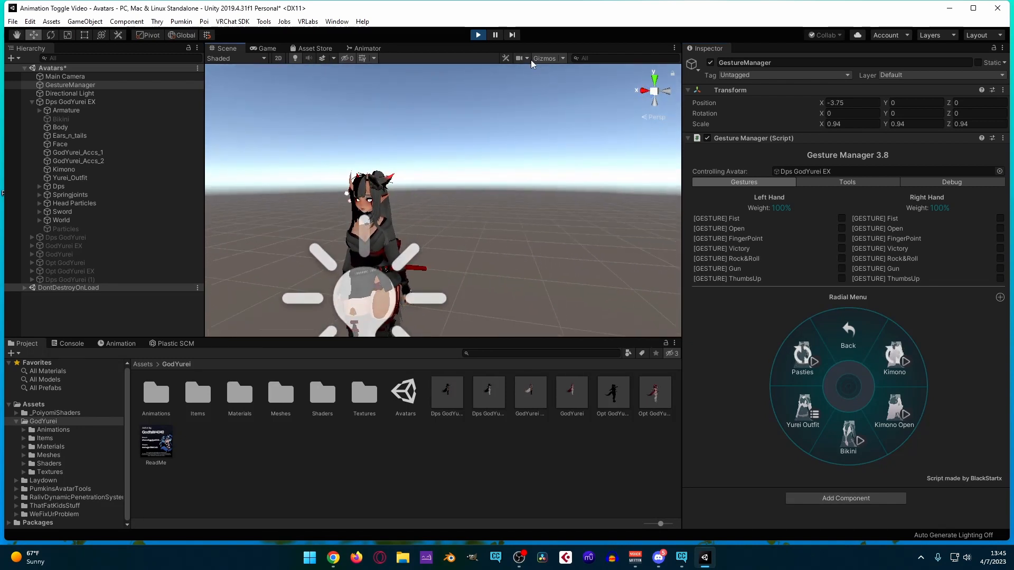
right_drag(515, 302, 453, 249)
middle_drag(452, 249, 537, 232)
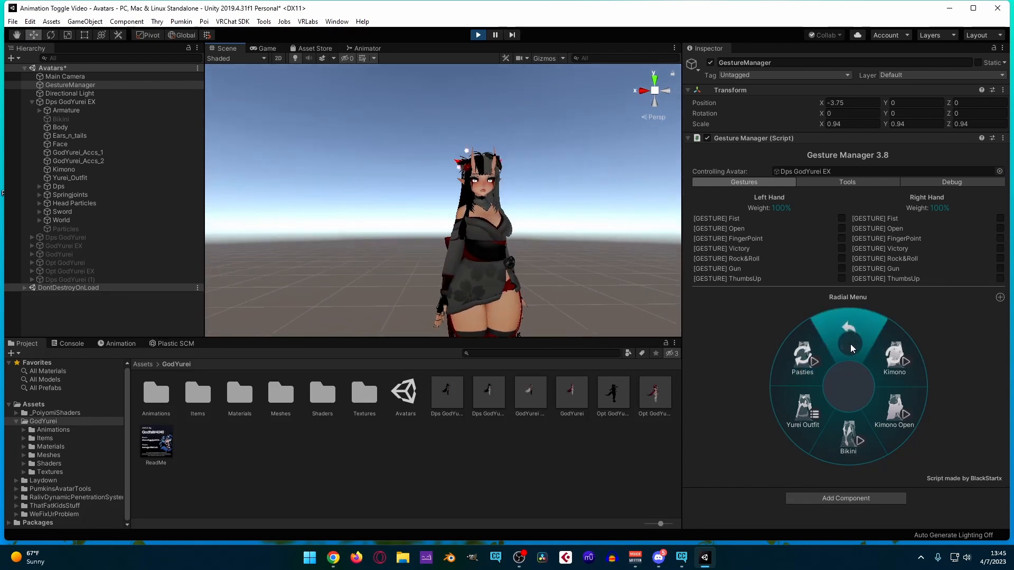
click(848, 340)
click(820, 354)
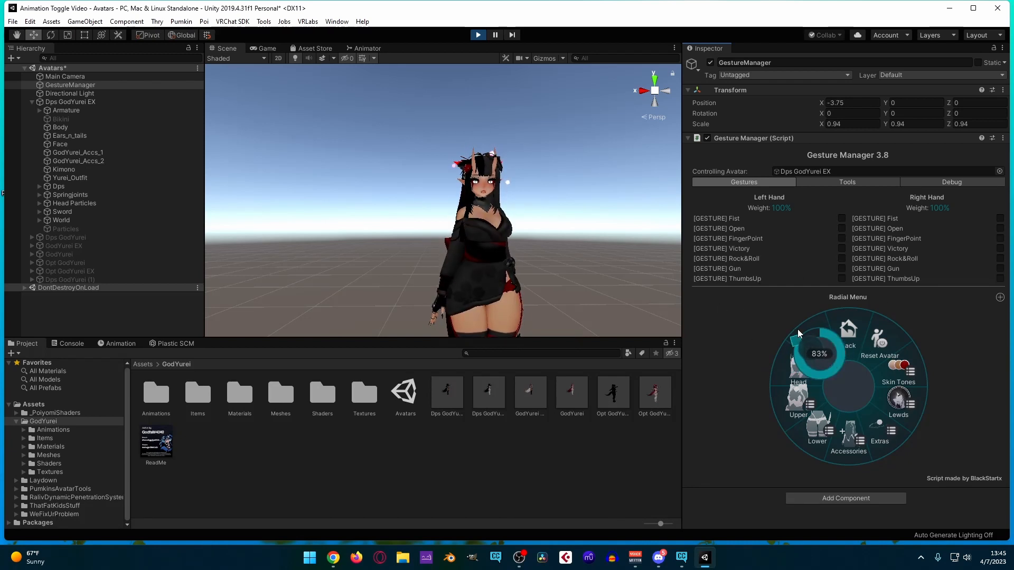
click(804, 274)
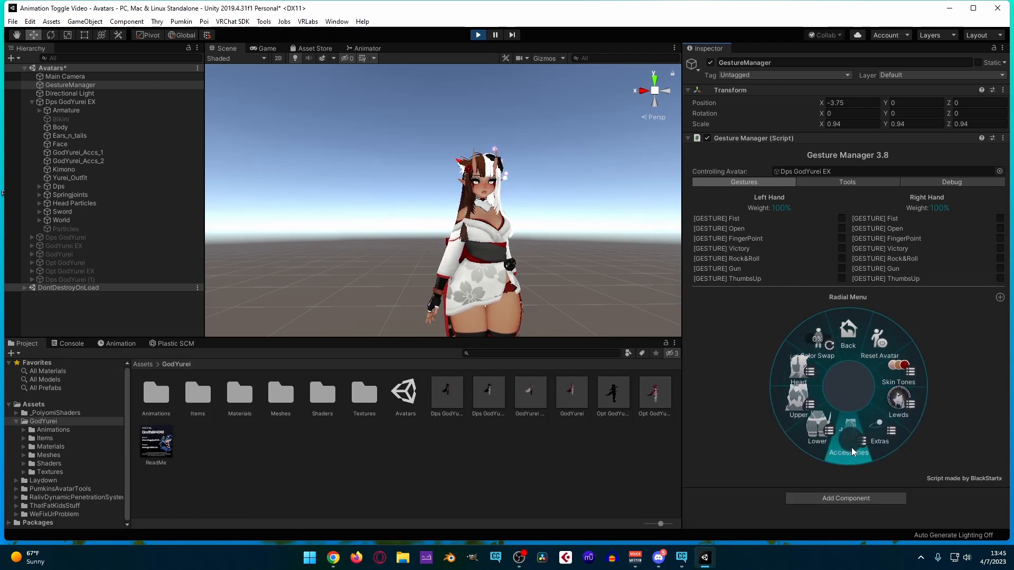
Enable Hammer from the Accessories submenu of the radial menu and examine the hammer beside the avatar in the Scene view.
click(851, 448)
click(812, 351)
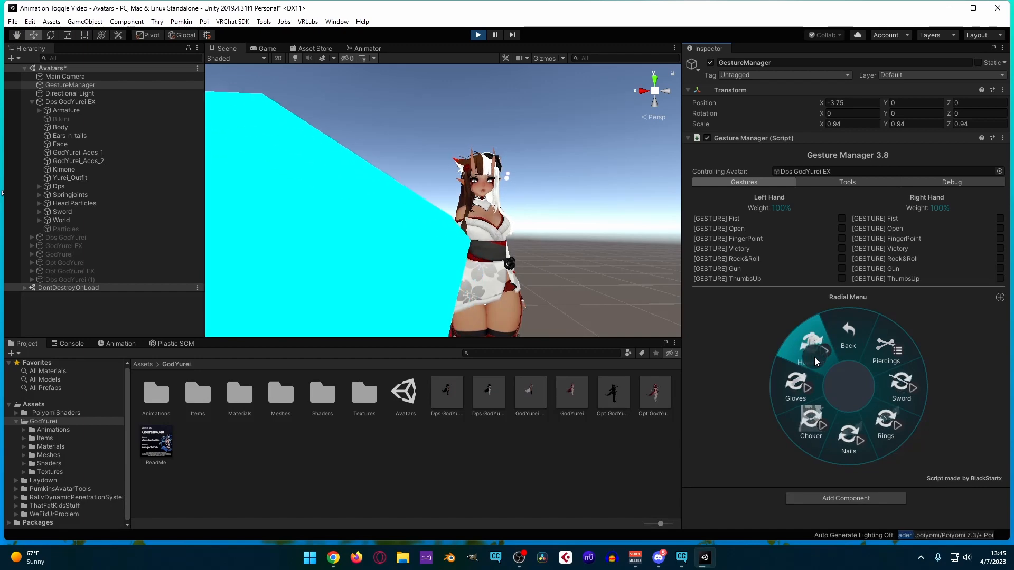
middle_drag(530, 231, 543, 317)
right_drag(557, 289, 706, 523)
right_drag(535, 259, 555, 259)
middle_drag(509, 261, 444, 244)
right_drag(549, 237, 517, 199)
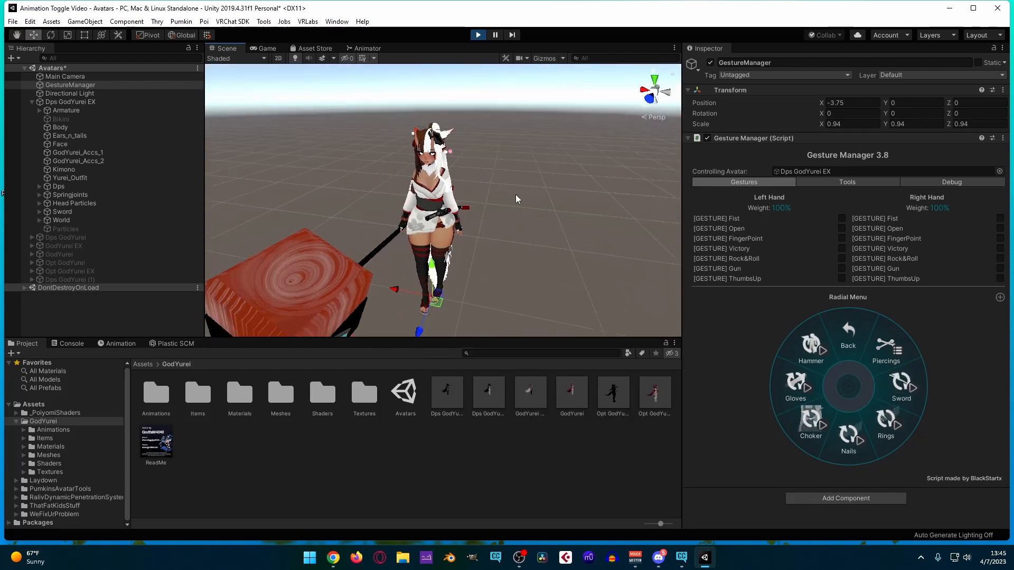
middle_drag(517, 199, 539, 210)
right_drag(539, 212, 558, 190)
middle_drag(559, 211, 565, 185)
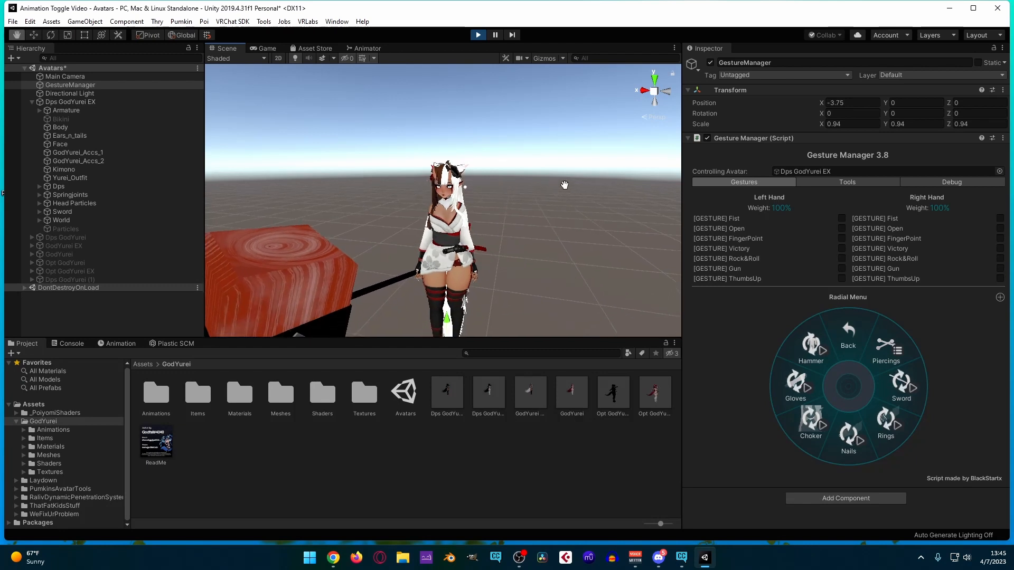
Turn the Hammer toggle off and go back to the top level of the Gesture Manager's radial menu.
click(822, 347)
click(851, 340)
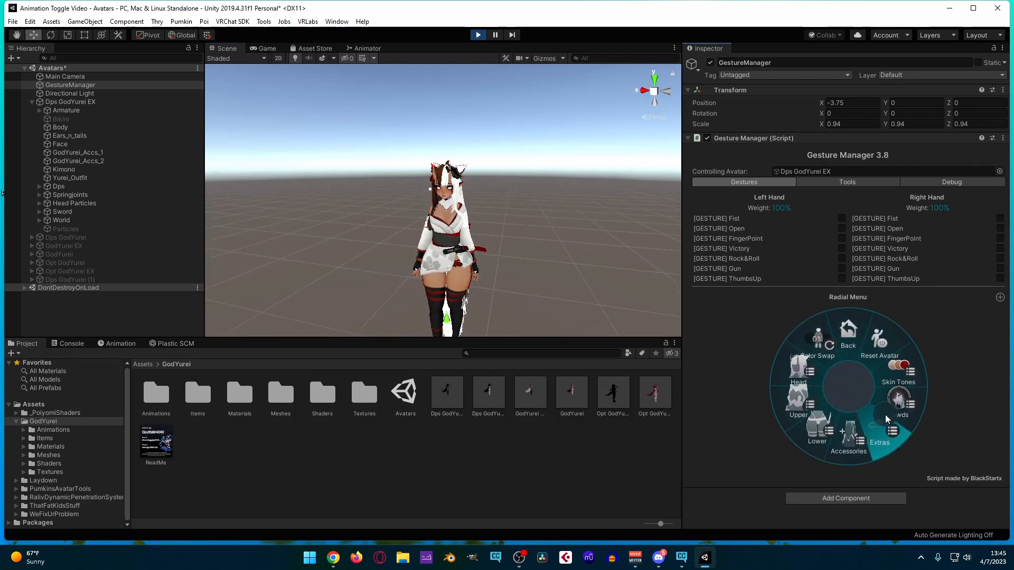
click(852, 358)
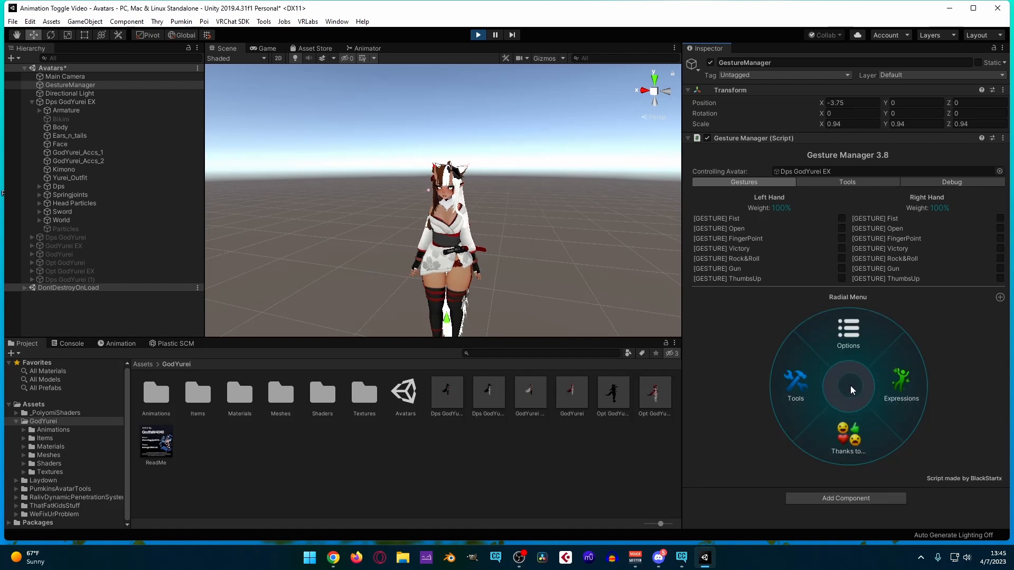